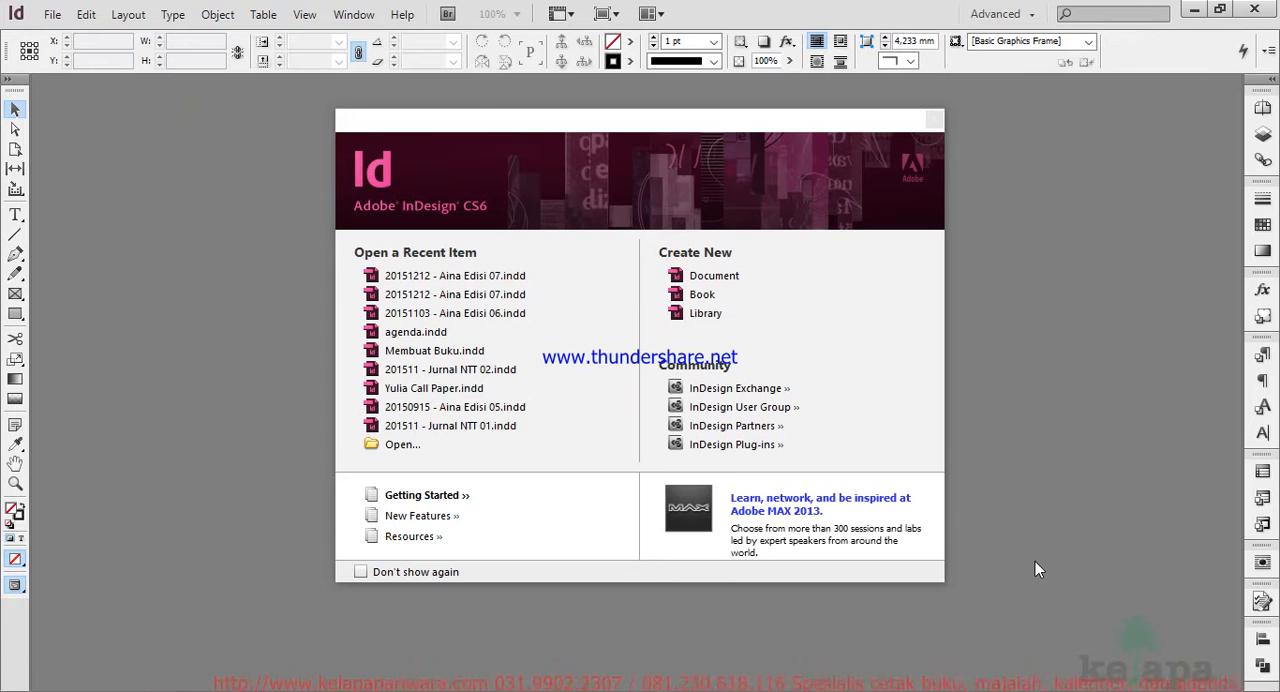
Start a new document with B5 page size, 15 pages and left-to-right binding.
left_click(707, 278)
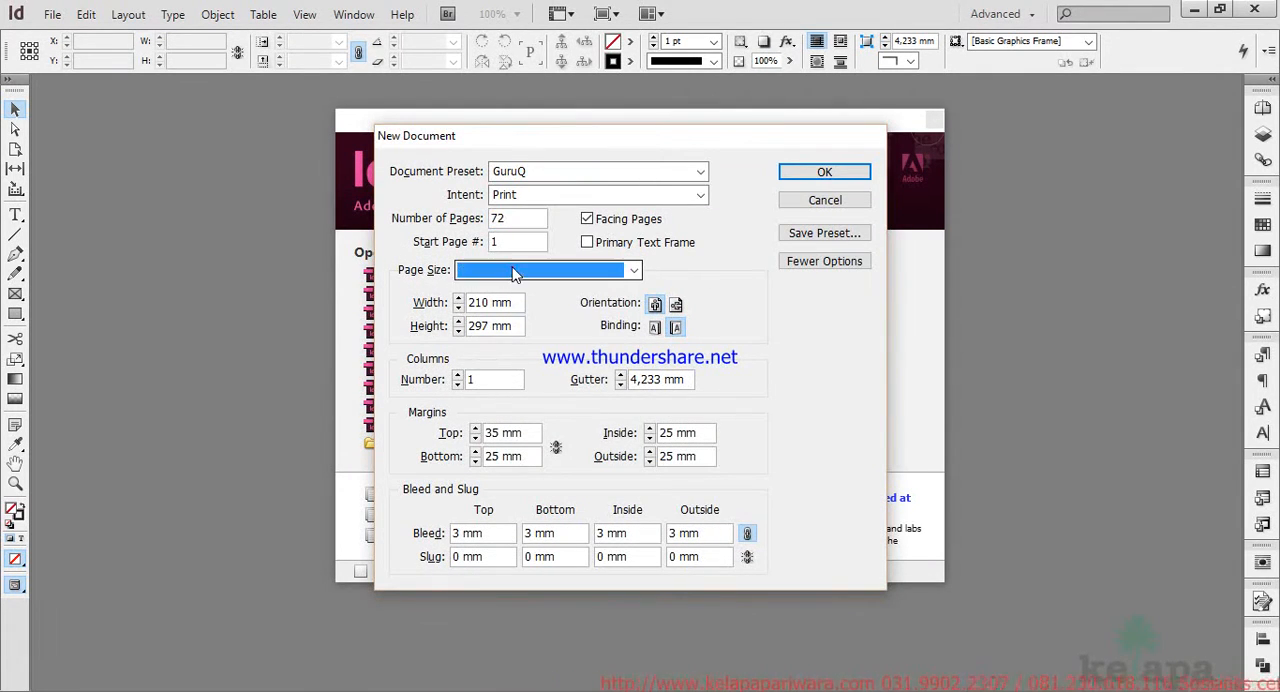
left_click(514, 270)
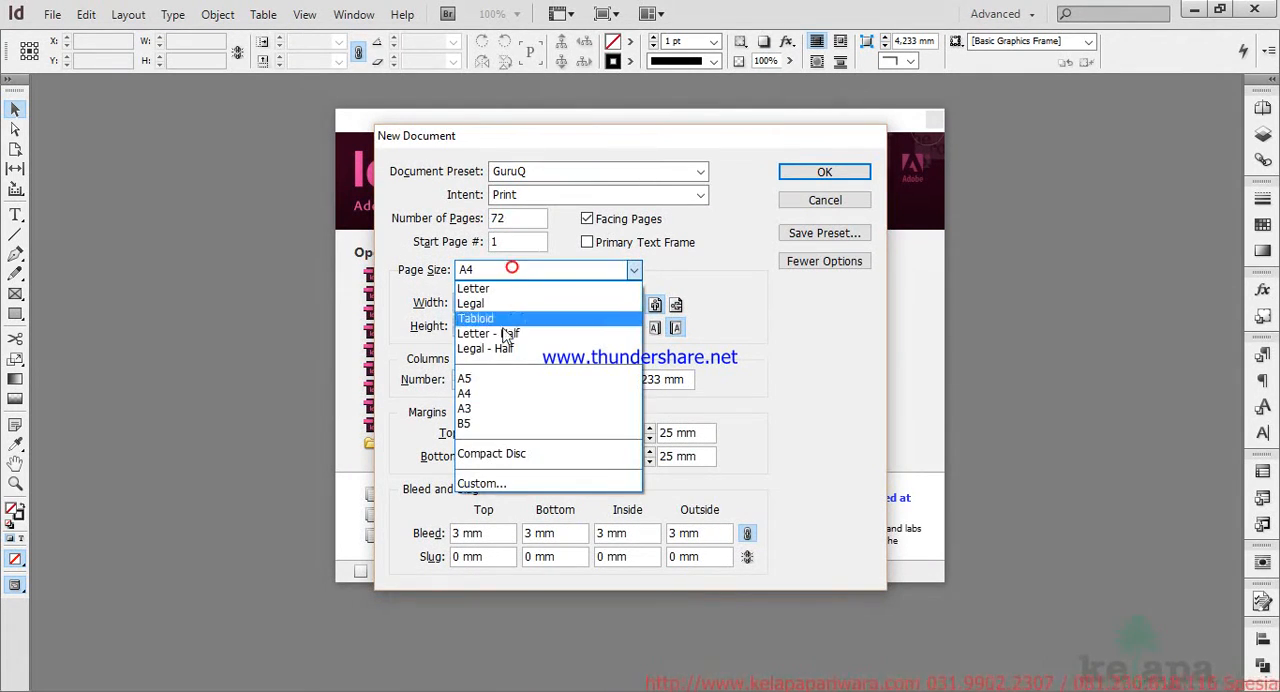
left_click(485, 423)
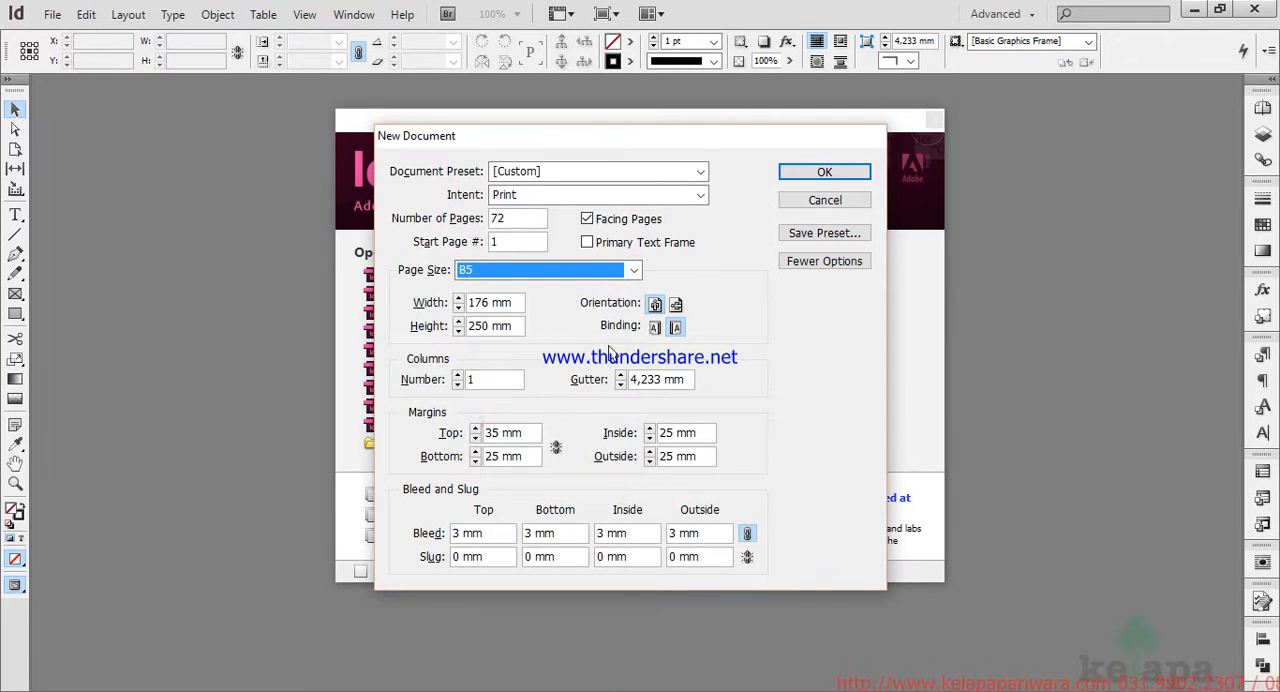
double_click(520, 219)
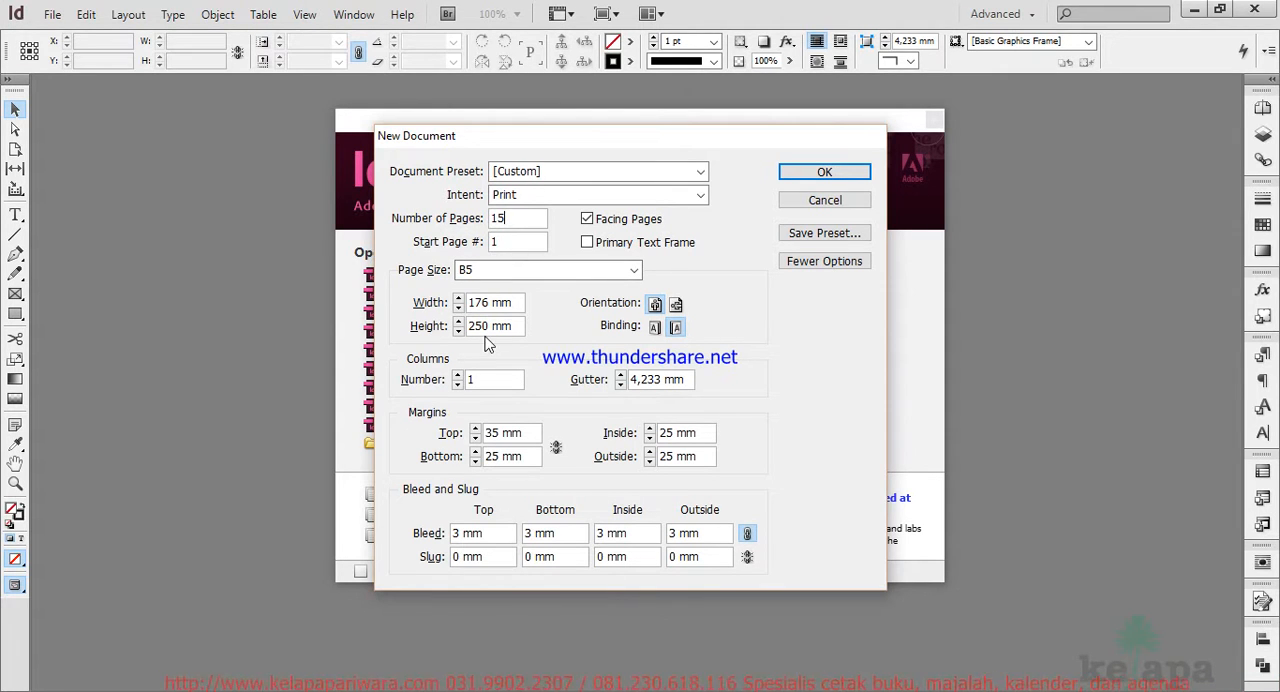
left_click(654, 327)
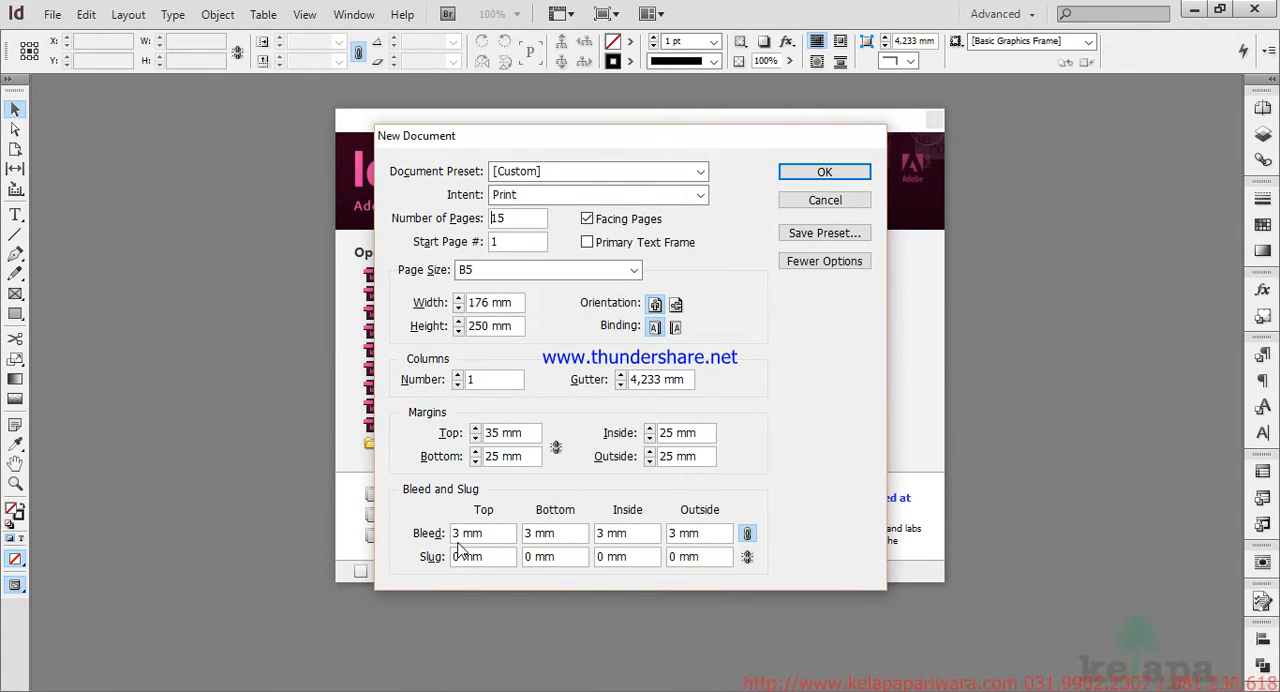
Set the top margin to 25 mm and create the document.
left_click(530, 435)
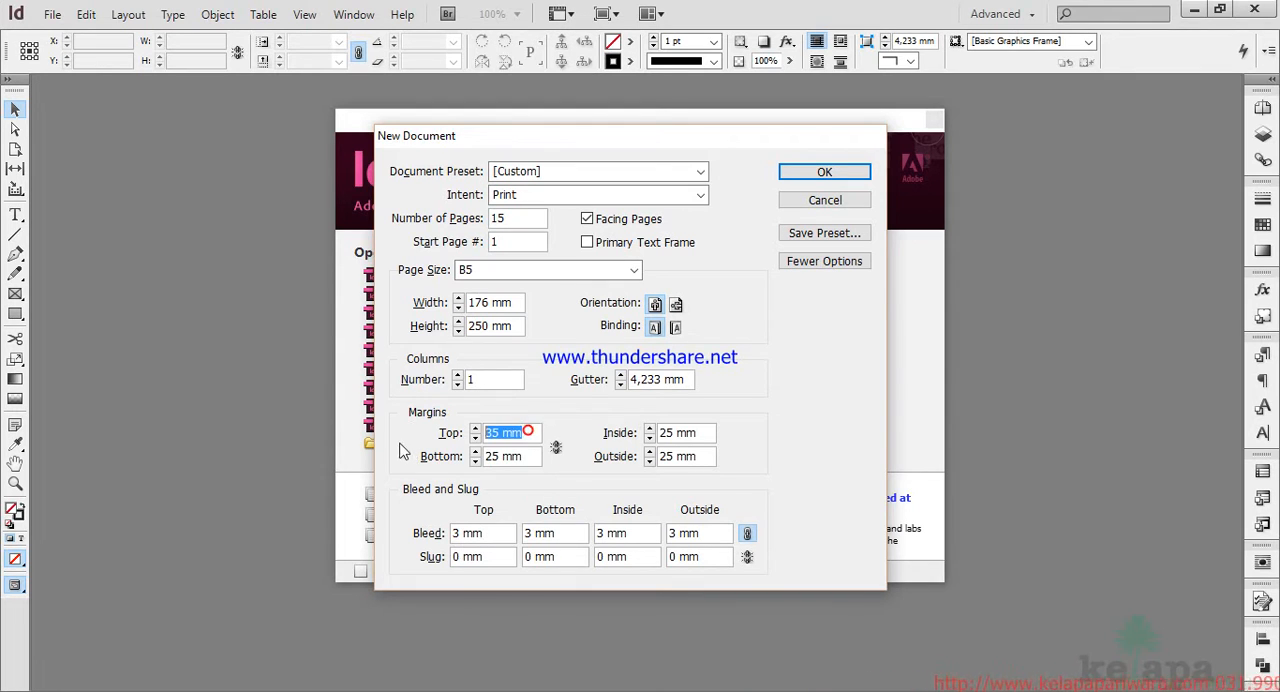
type("25")
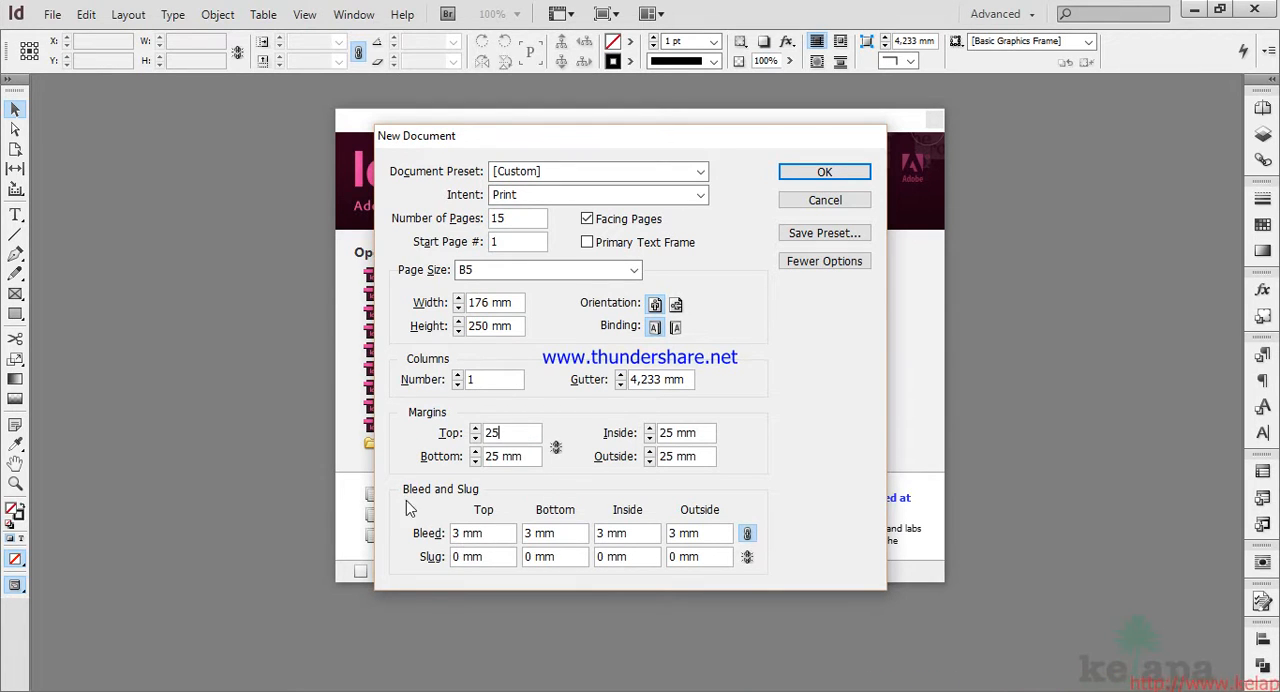
key("Tab")
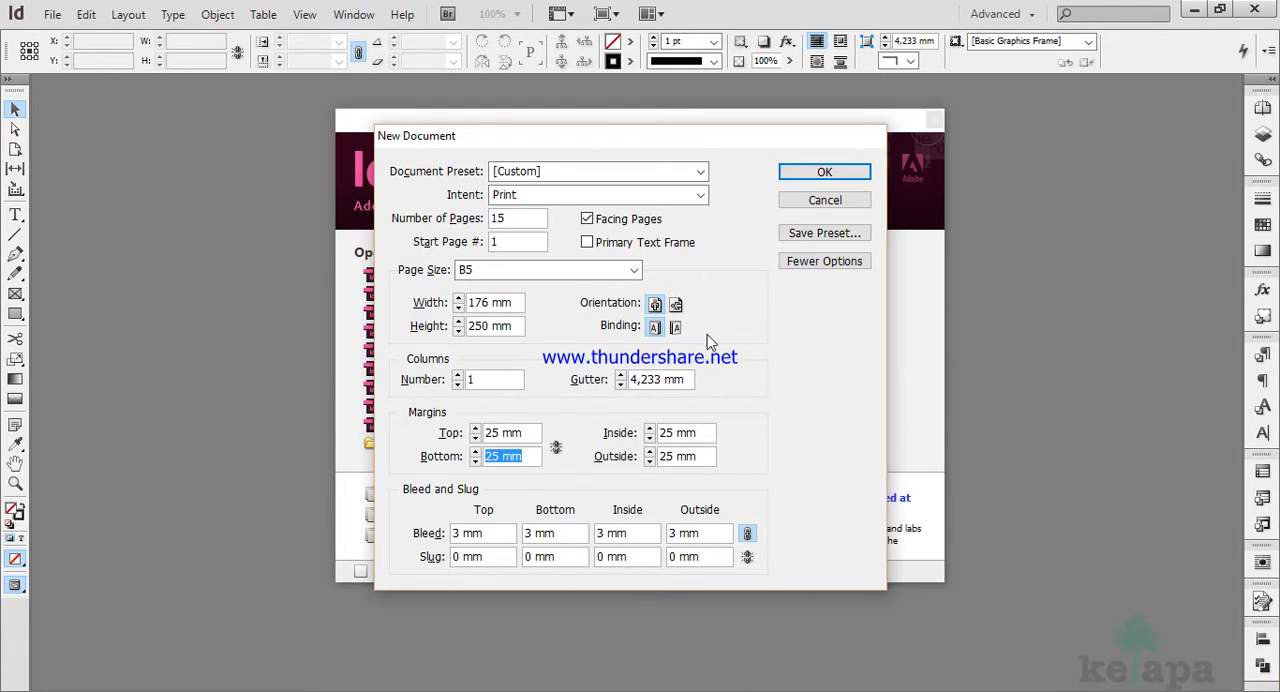
left_click(836, 174)
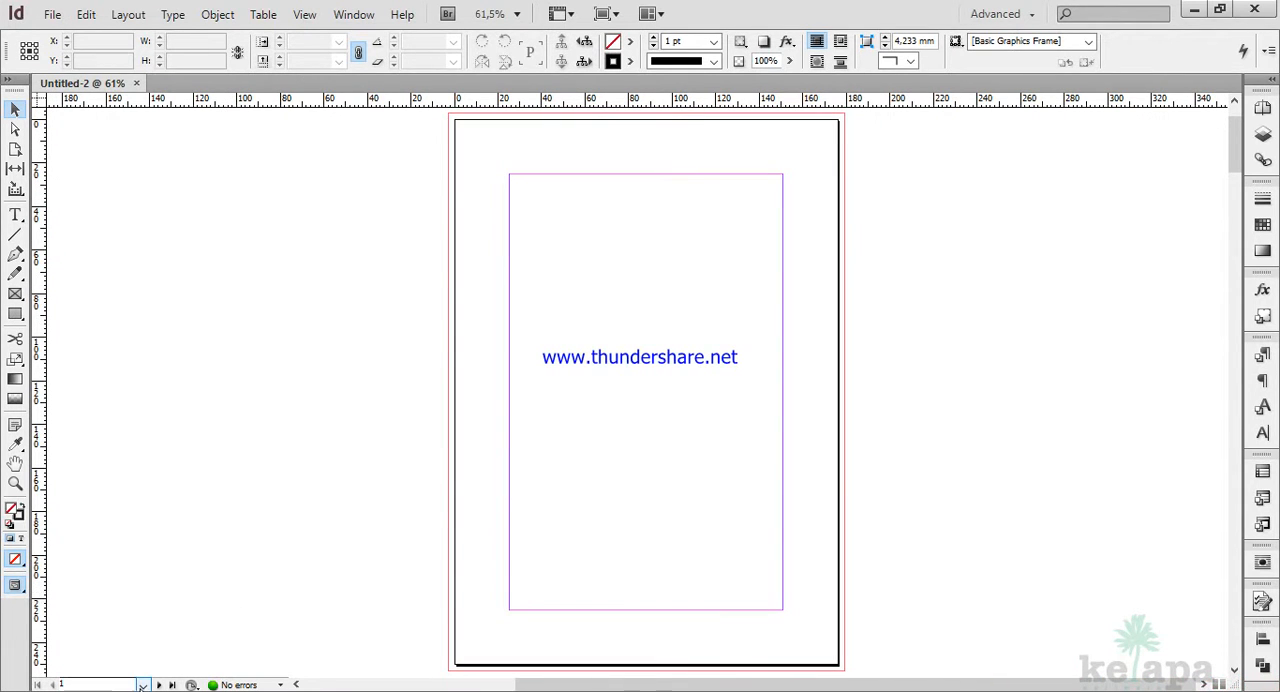
left_click(141, 685)
left_click(314, 512)
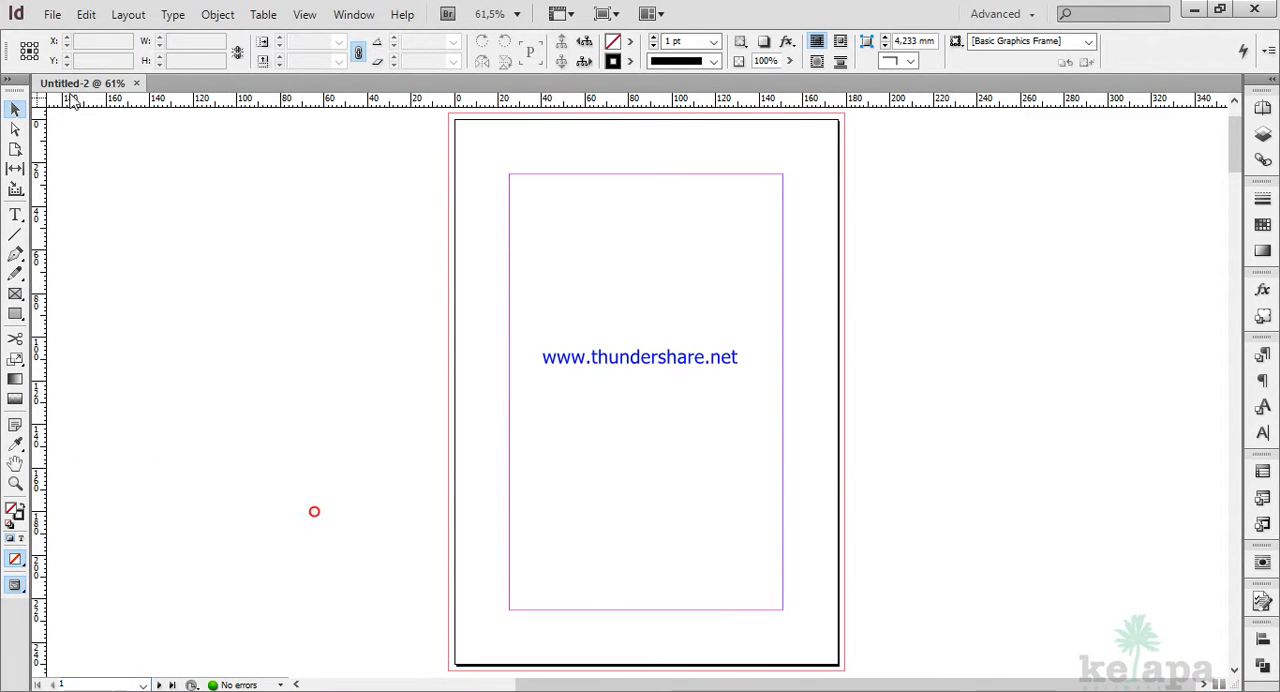
Place the author's Word file ending in _2.doc from the Edisi 1 folder, flowing it from the top-left margin corner of page 1.
left_click(50, 14)
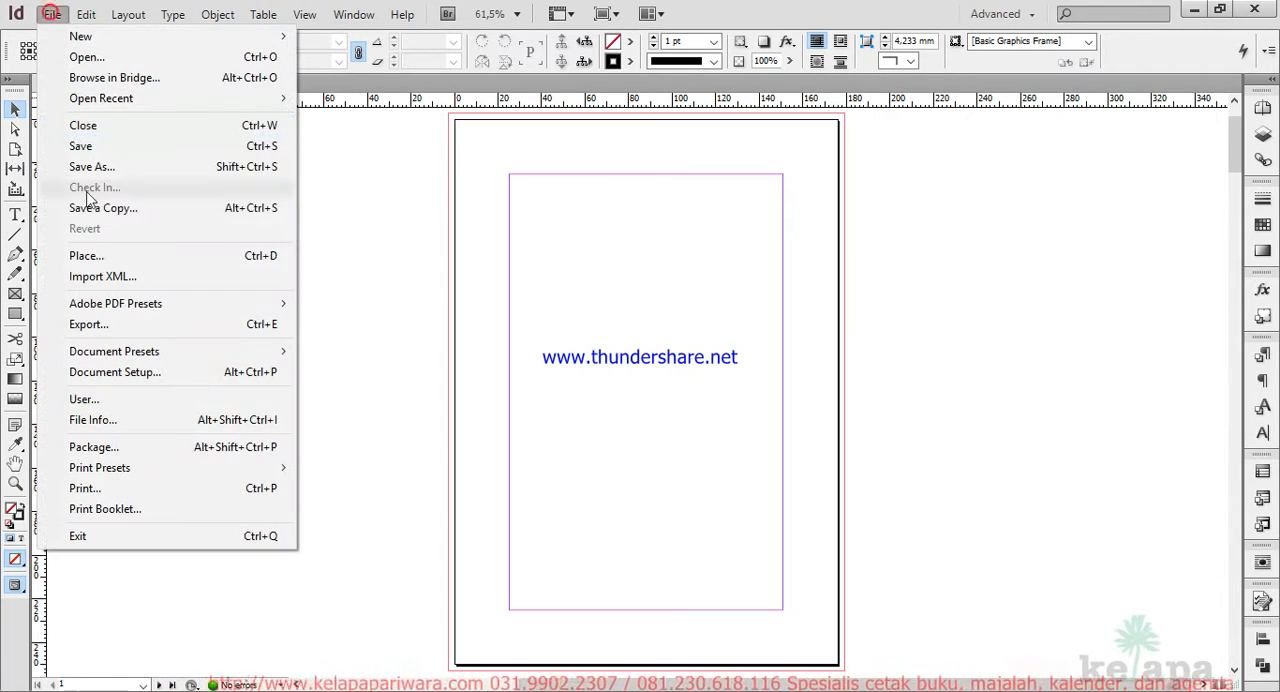
left_click(82, 255)
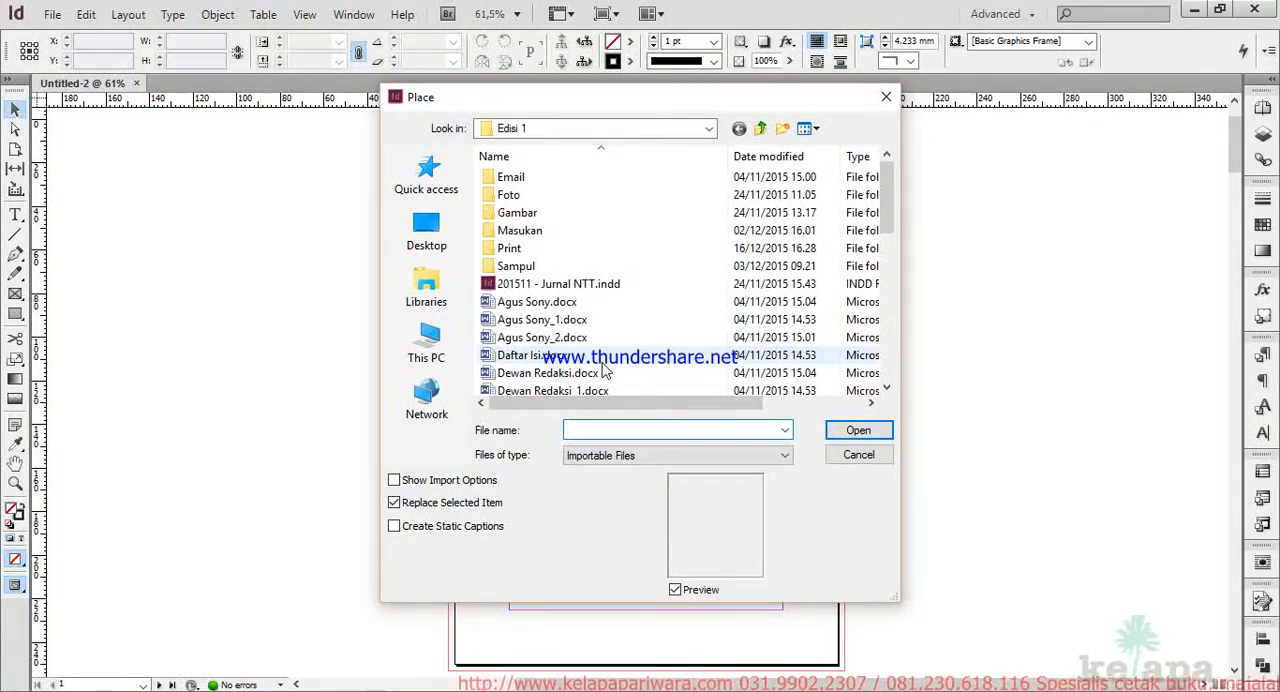
scroll(636, 382, "down", 4)
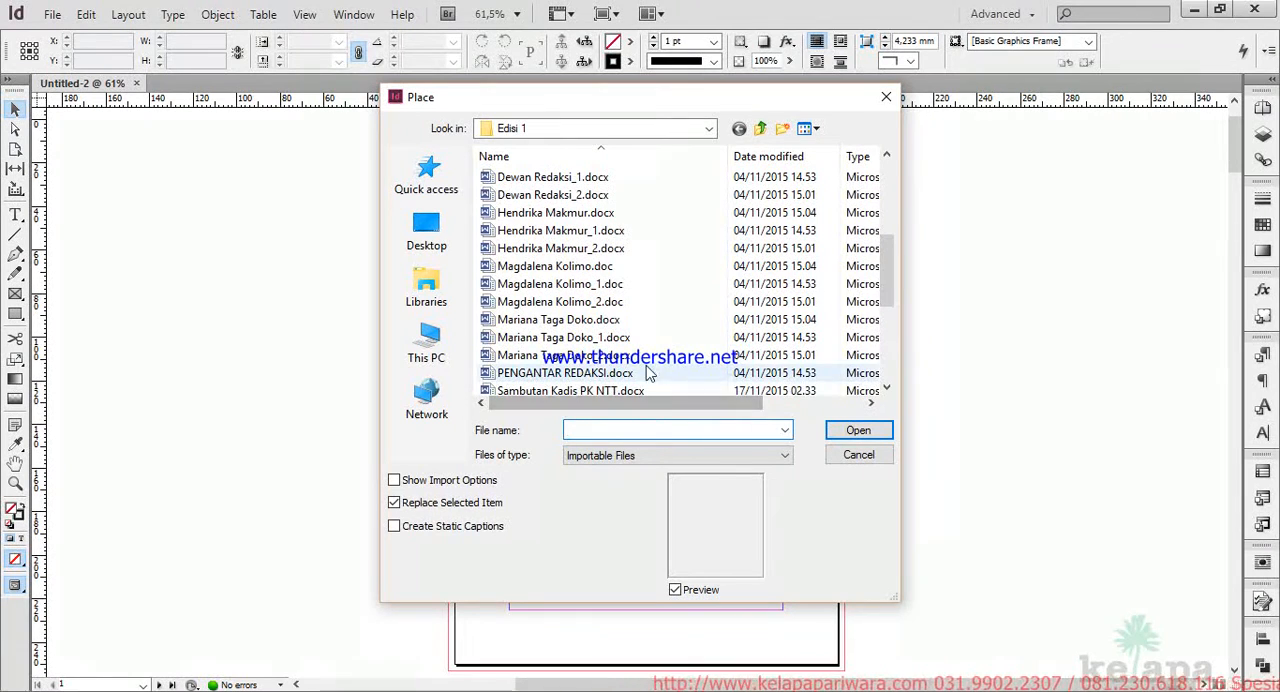
left_click(593, 303)
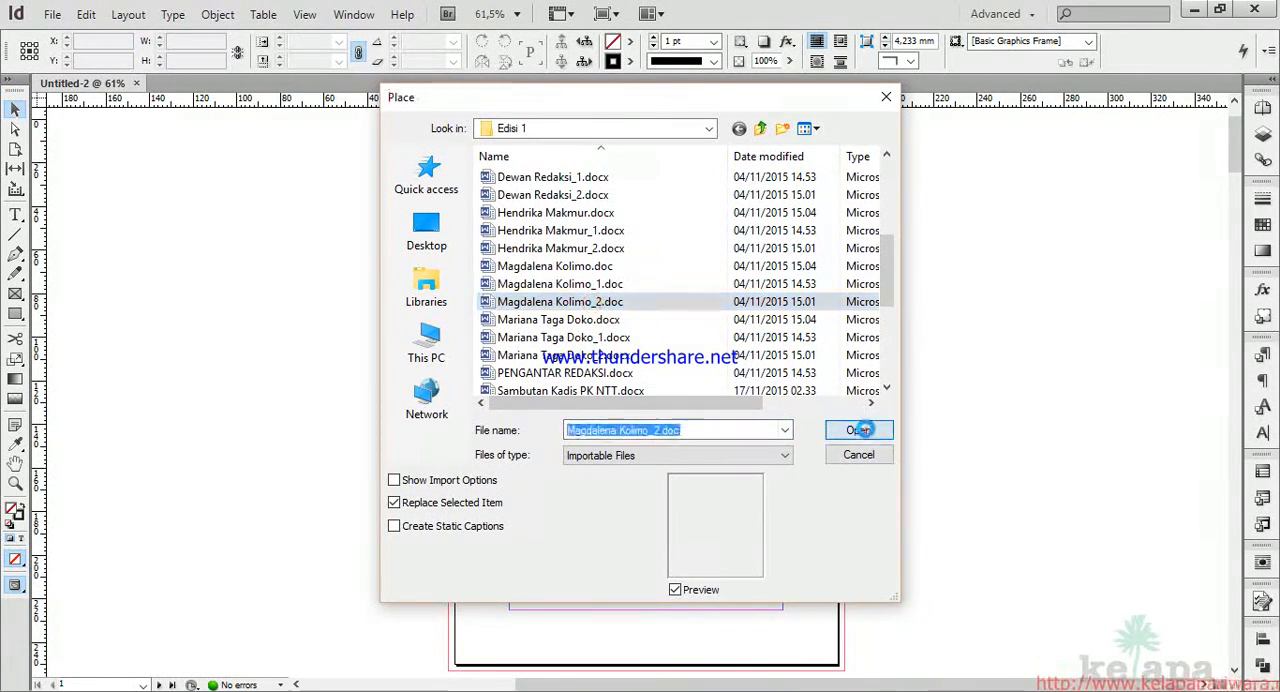
left_click(862, 430)
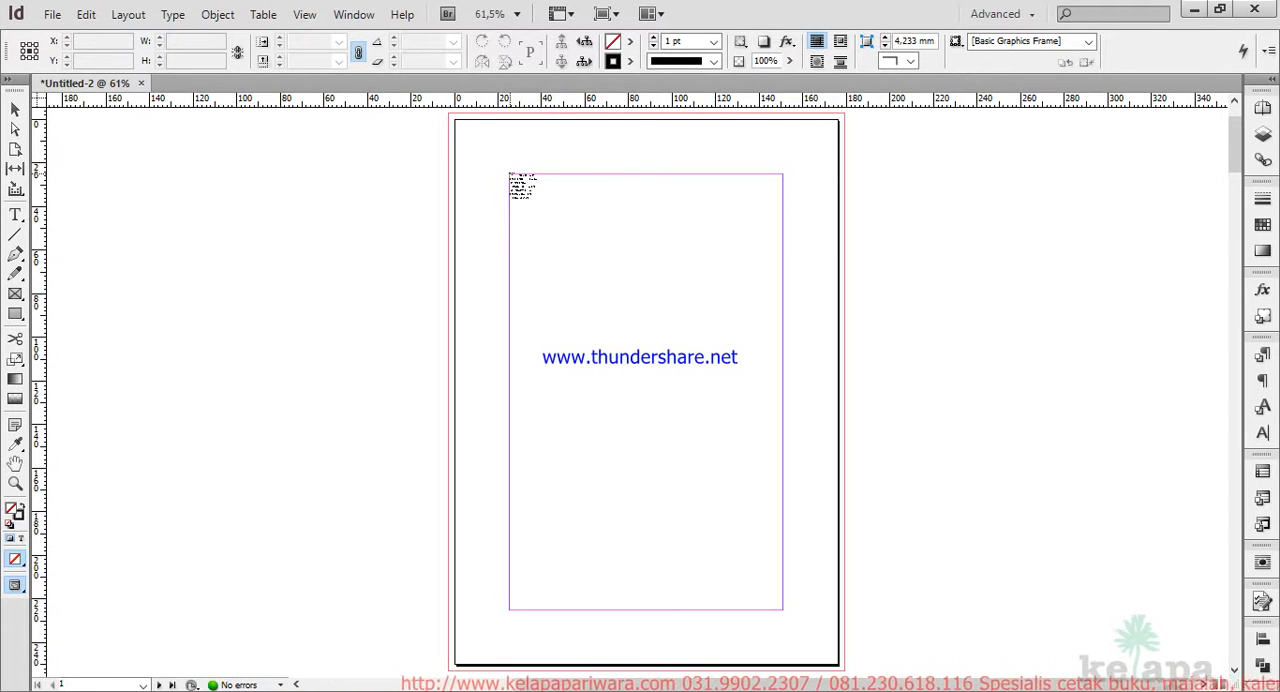
left_click(509, 174)
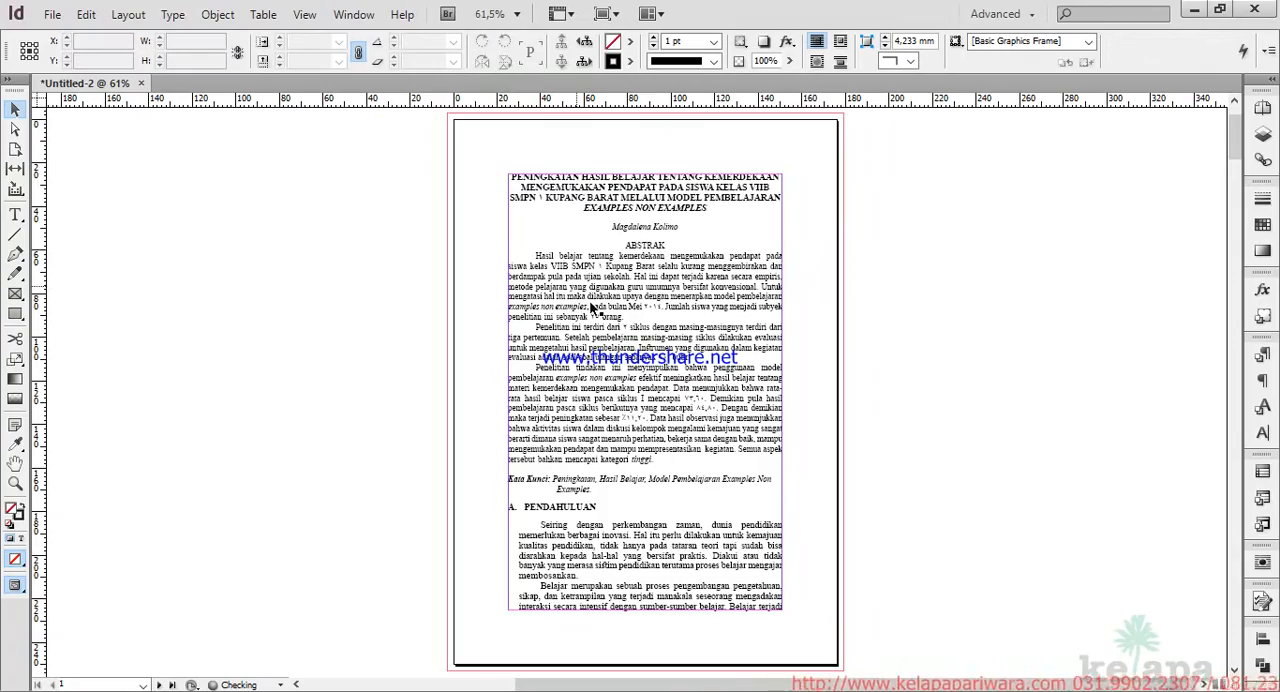
Examine the flowed text across the spreads, checking the numerals and the table width in the Siklus I evaluation results.
scroll(603, 345, "down", 10)
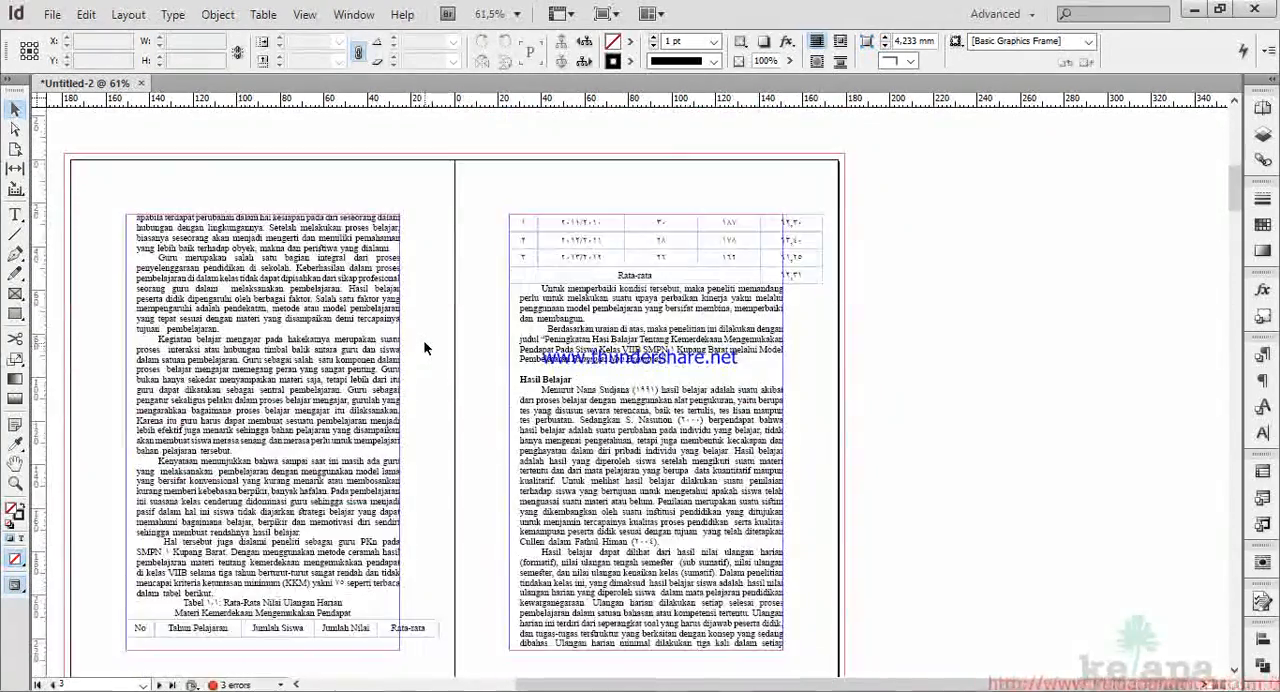
scroll(426, 340, "down", 4)
scroll(426, 340, "up", 4)
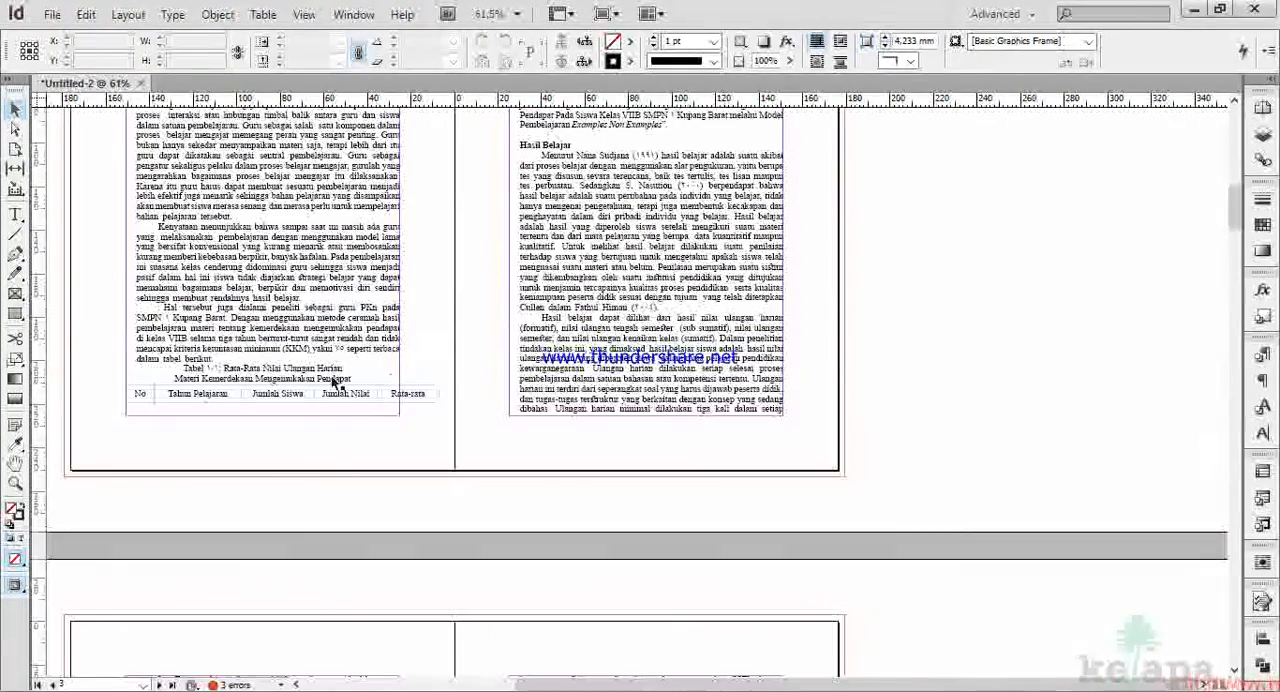
scroll(606, 270, "down", 10)
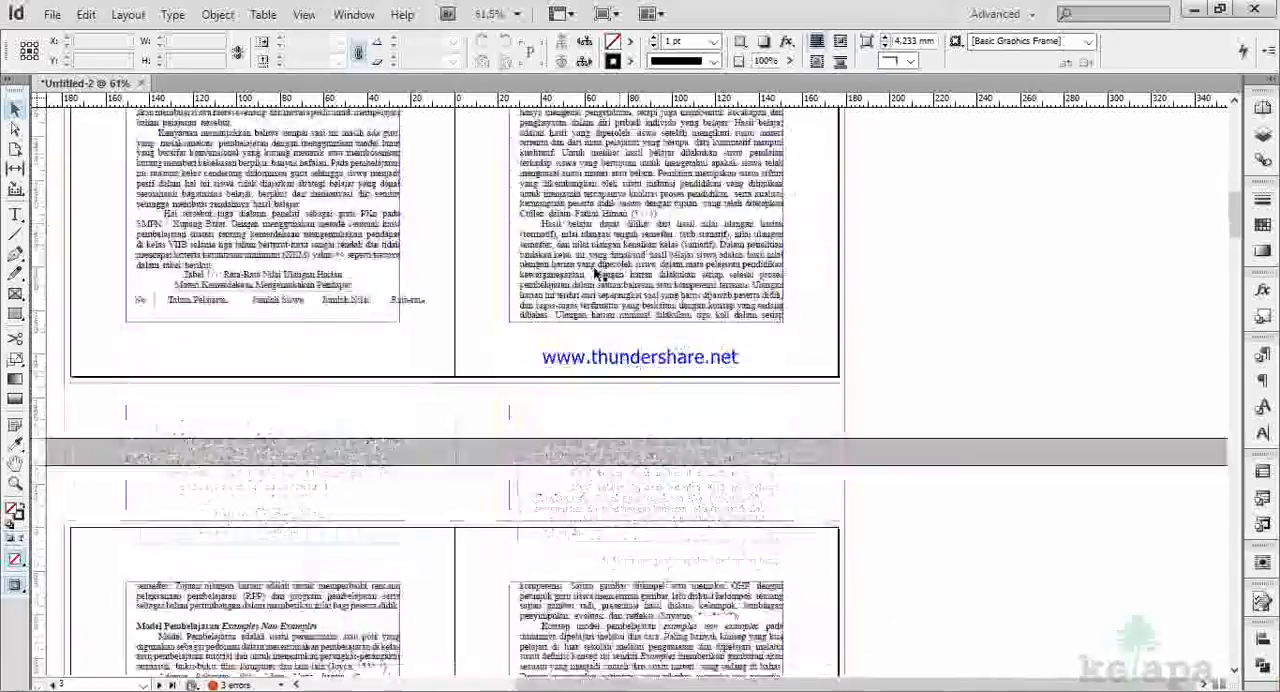
scroll(539, 291, "down", 5)
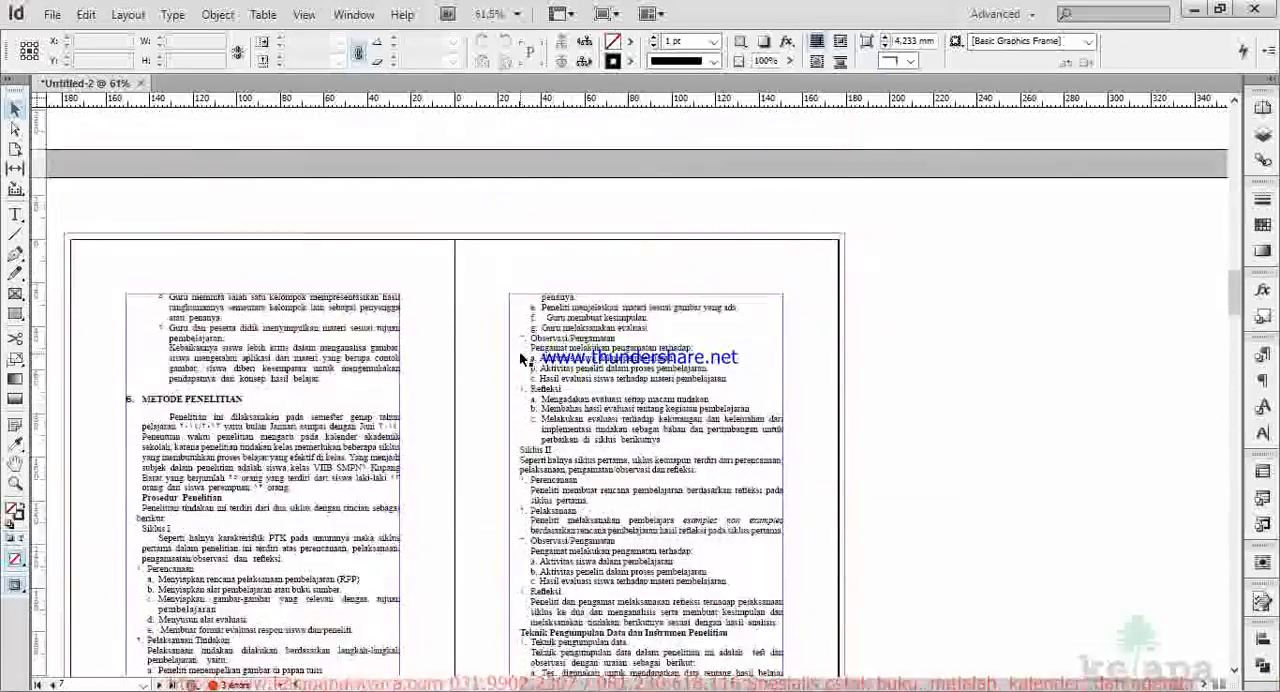
scroll(519, 351, "down", 10)
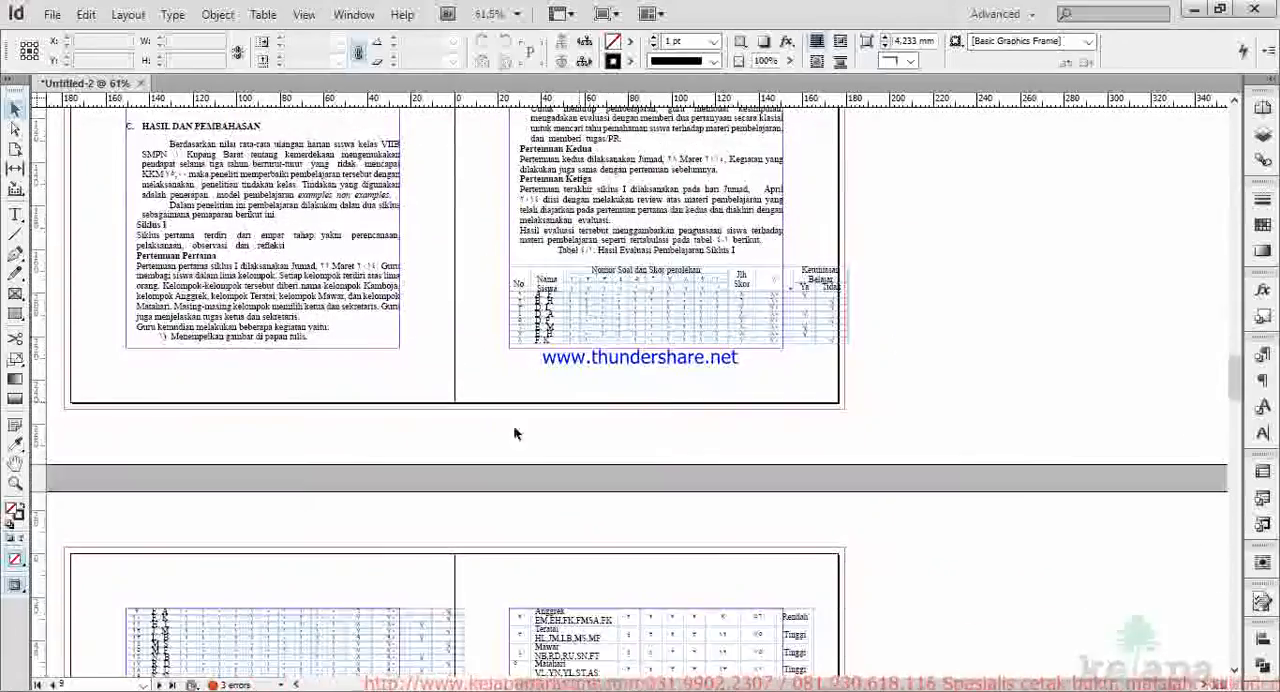
scroll(513, 424, "down", 3)
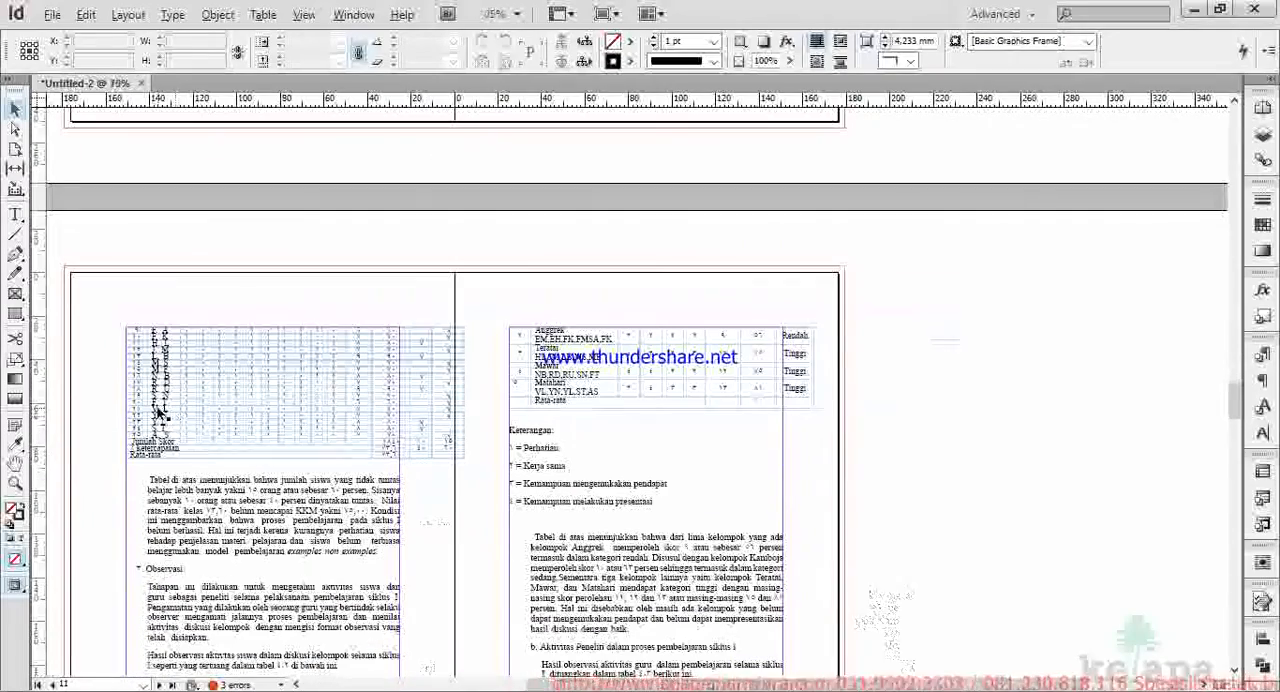
scroll(175, 440, "up", 5)
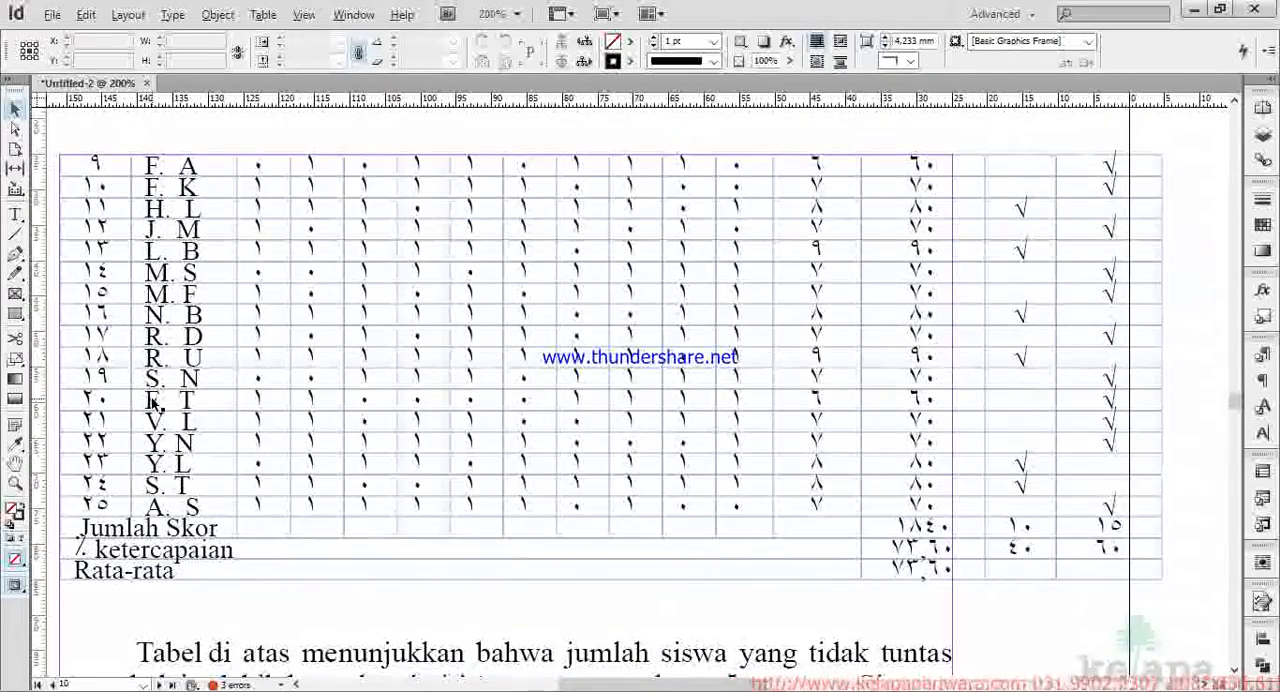
scroll(155, 400, "down", 1)
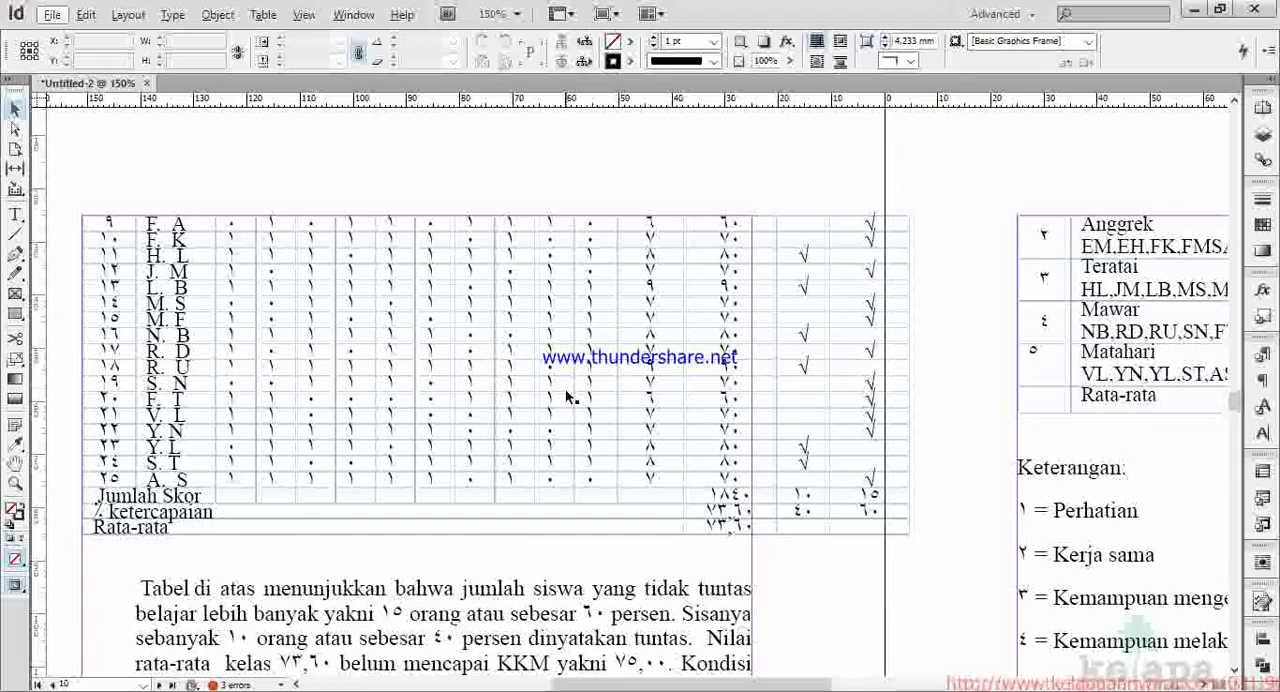
scroll(558, 399, "down", 2)
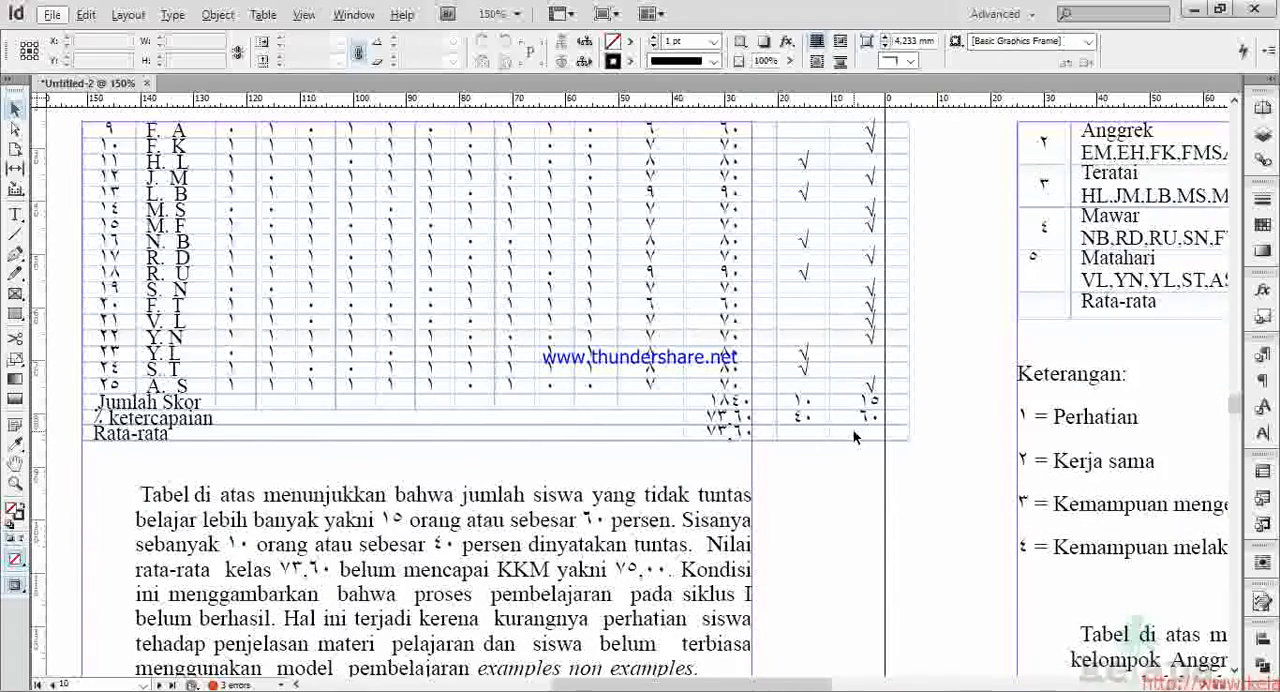
scroll(853, 435, "down", 5)
scroll(851, 427, "down", 2)
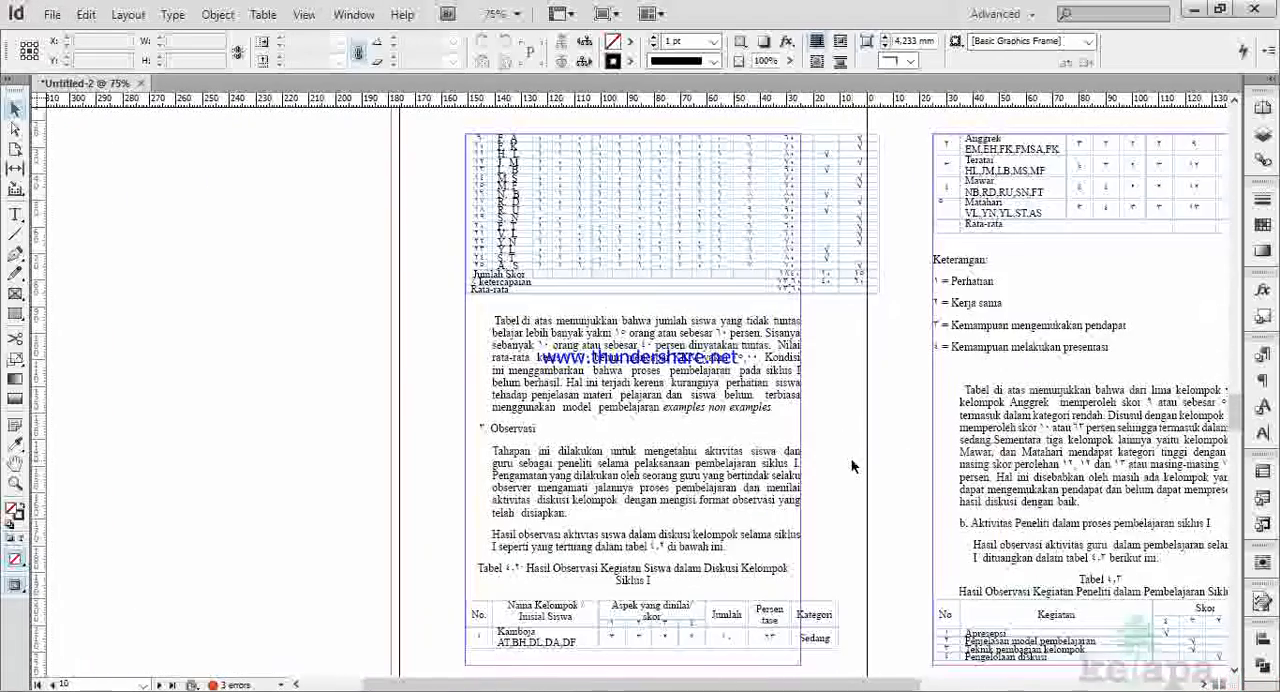
Inspect the Siklus II pages, checking the numerals and width of the Hasil Evaluasi Pembelajaran table, and return towards the earlier spreads.
scroll(851, 462, "down", 15)
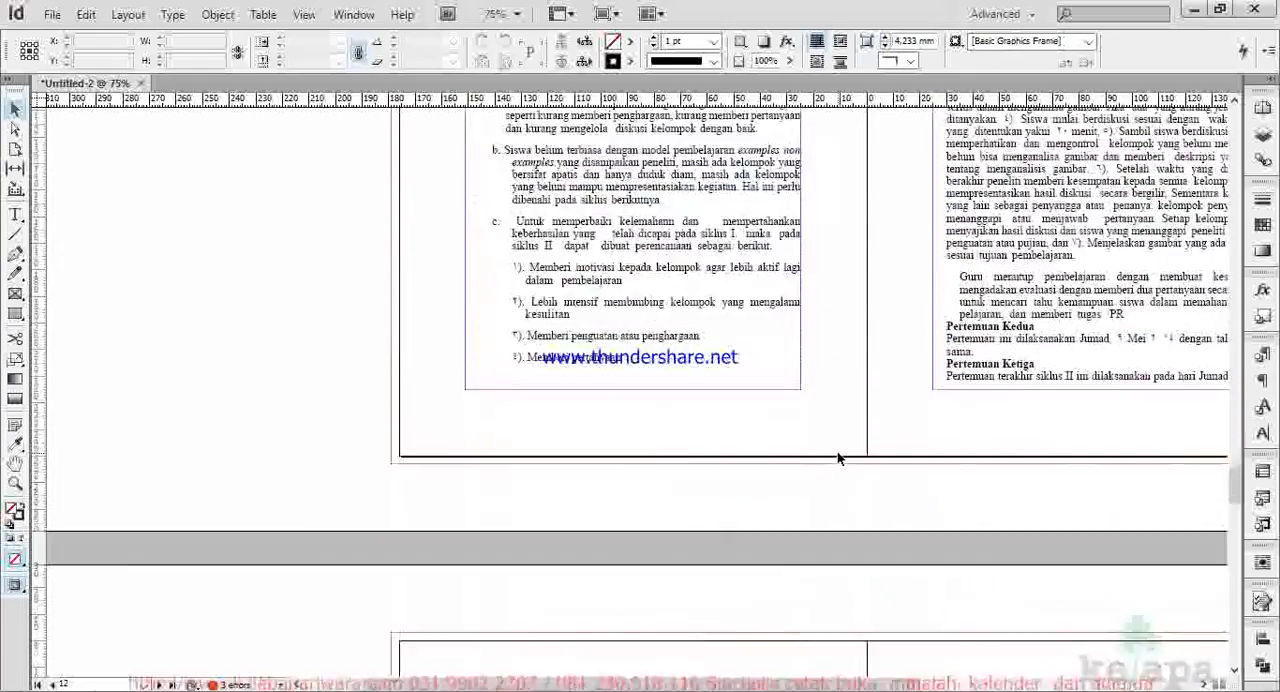
scroll(836, 452, "down", 10)
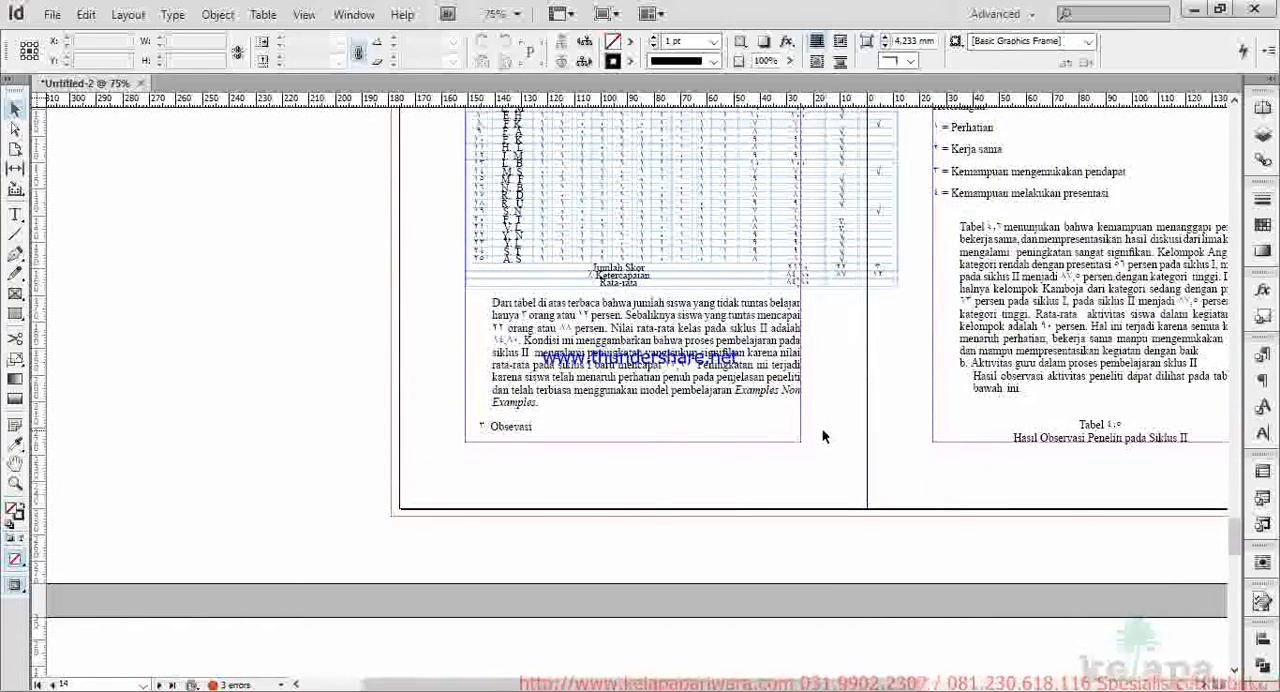
scroll(785, 420, "down", 10)
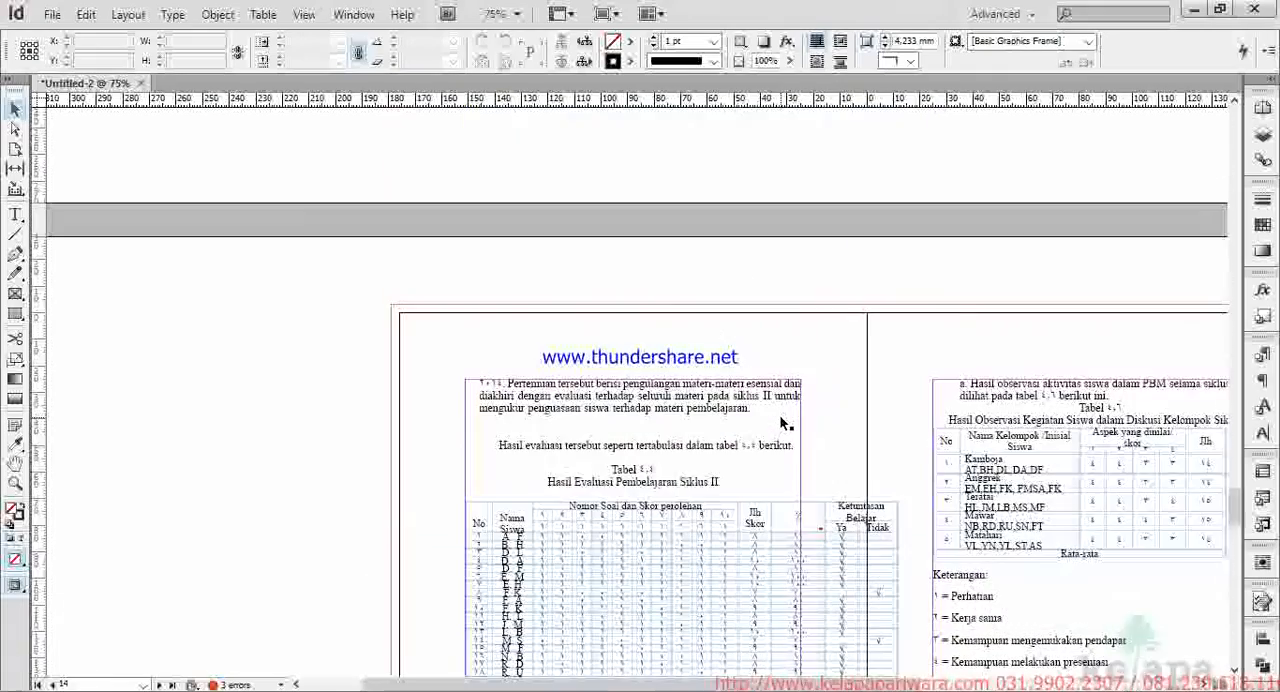
scroll(781, 416, "right", 3)
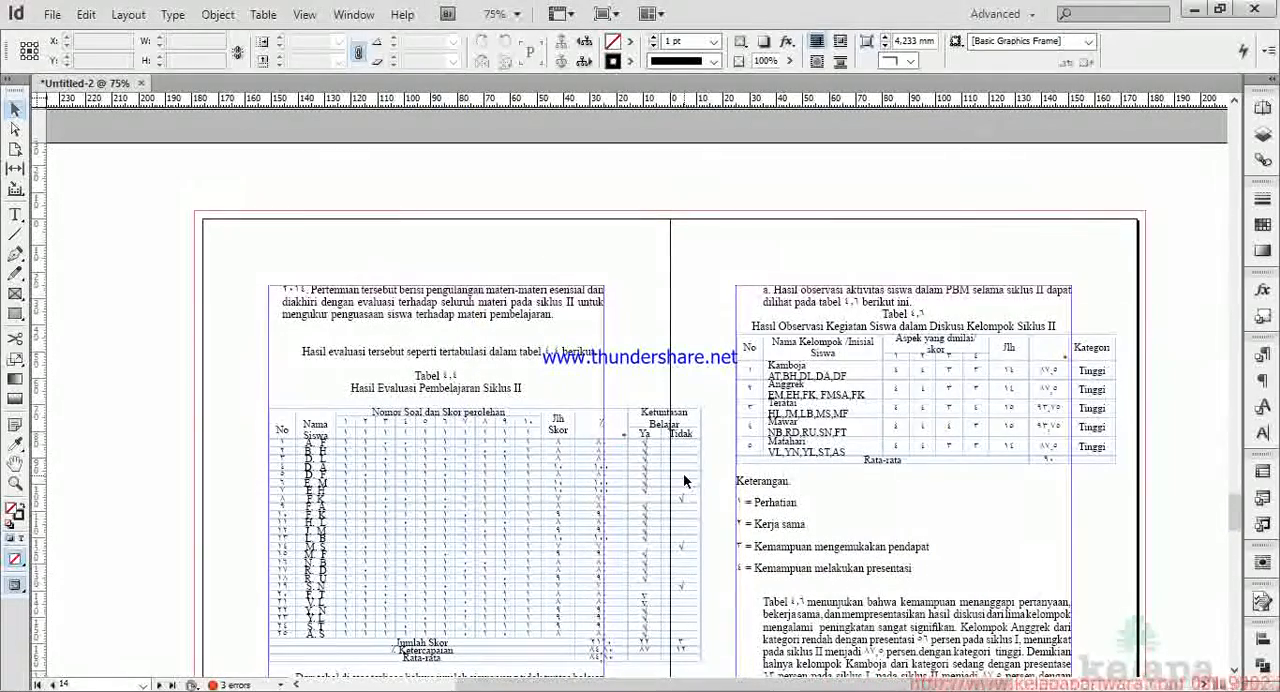
scroll(433, 490, "up", 4)
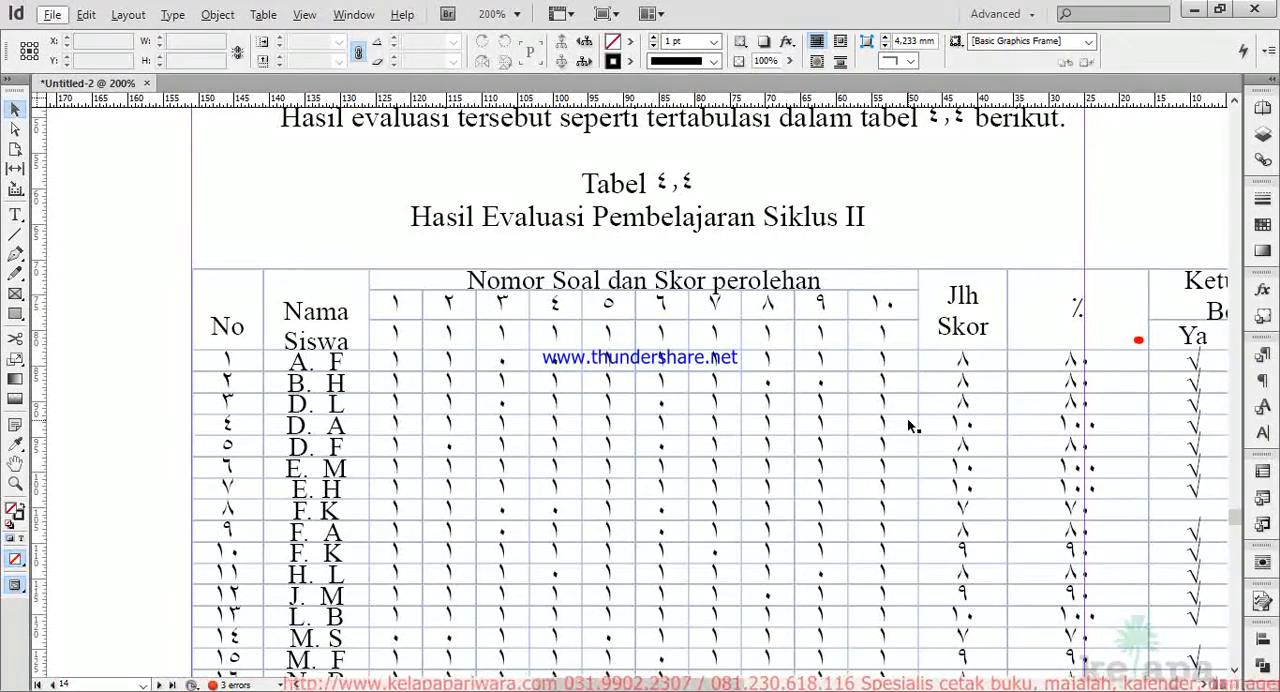
scroll(907, 417, "down", 3)
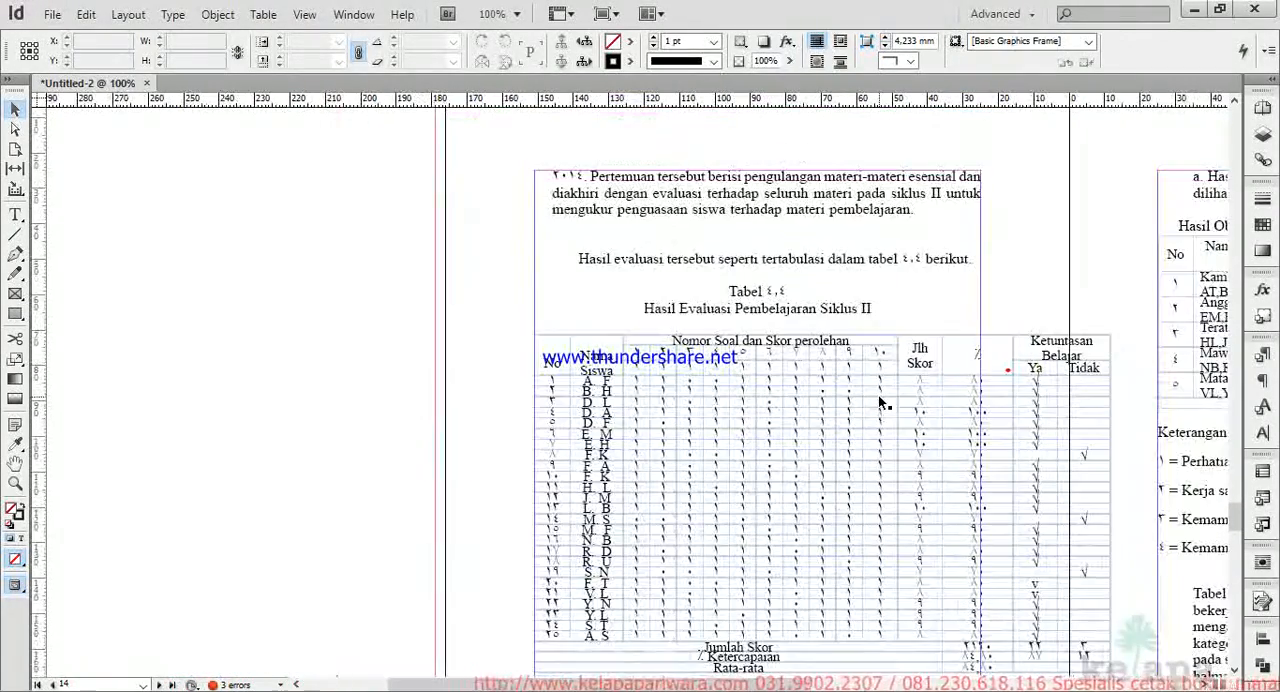
scroll(866, 432, "down", 2)
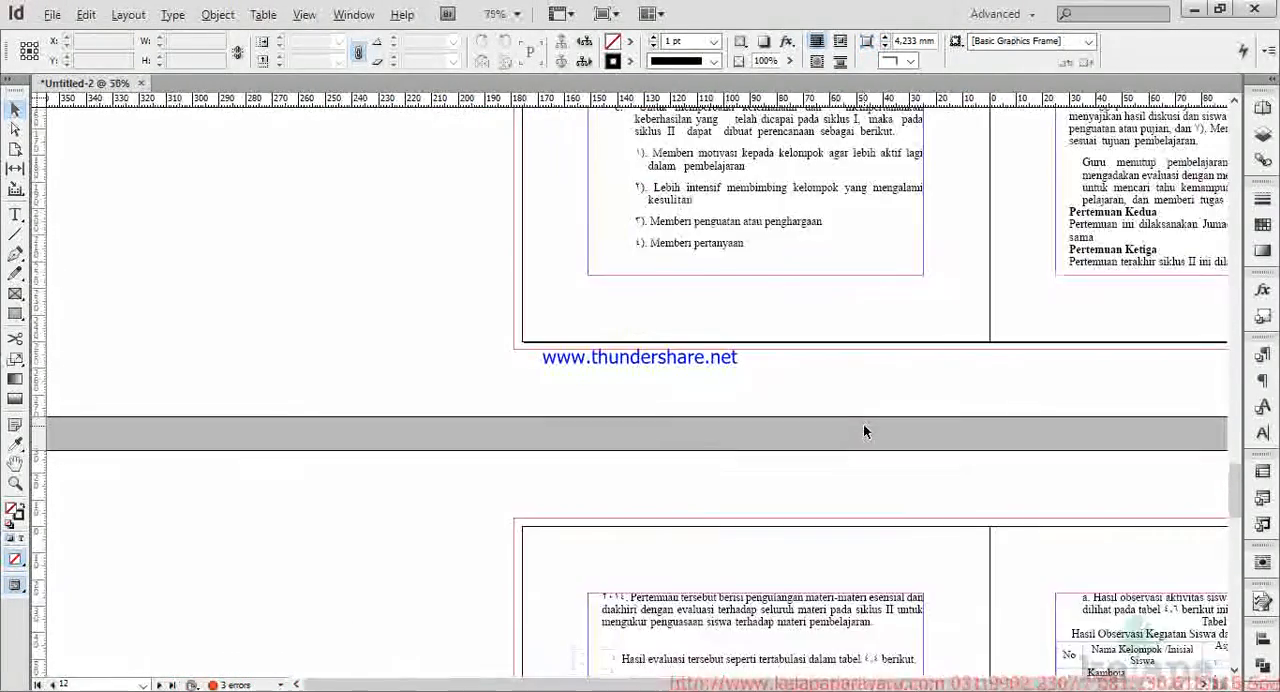
scroll(863, 424, "up", 10)
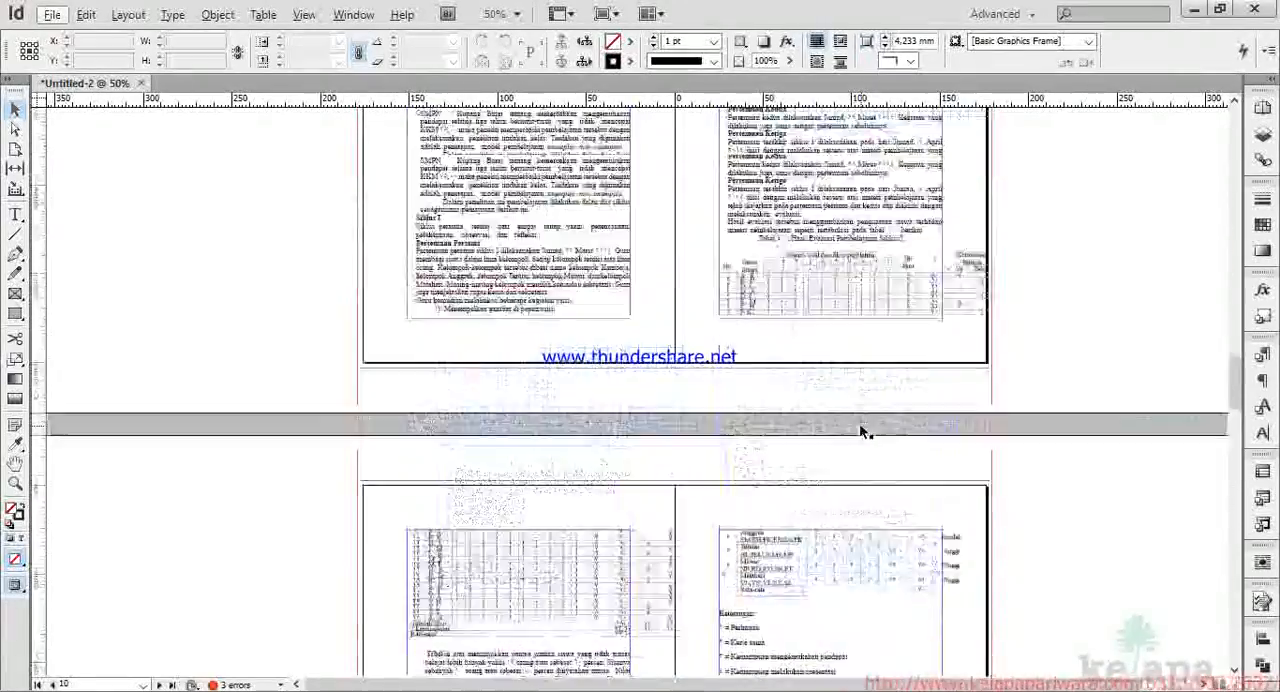
scroll(859, 422, "up", 15)
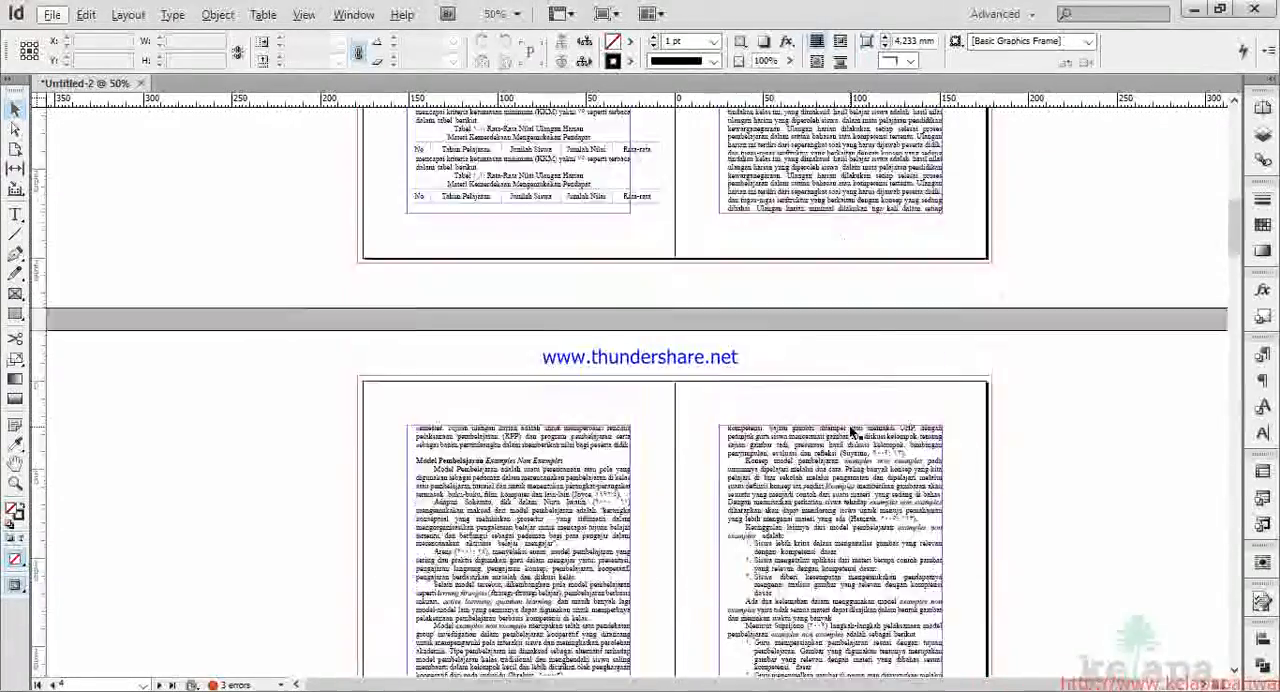
Select all of the article's text, starting from the text frame on page 1.
scroll(848, 423, "up", 5)
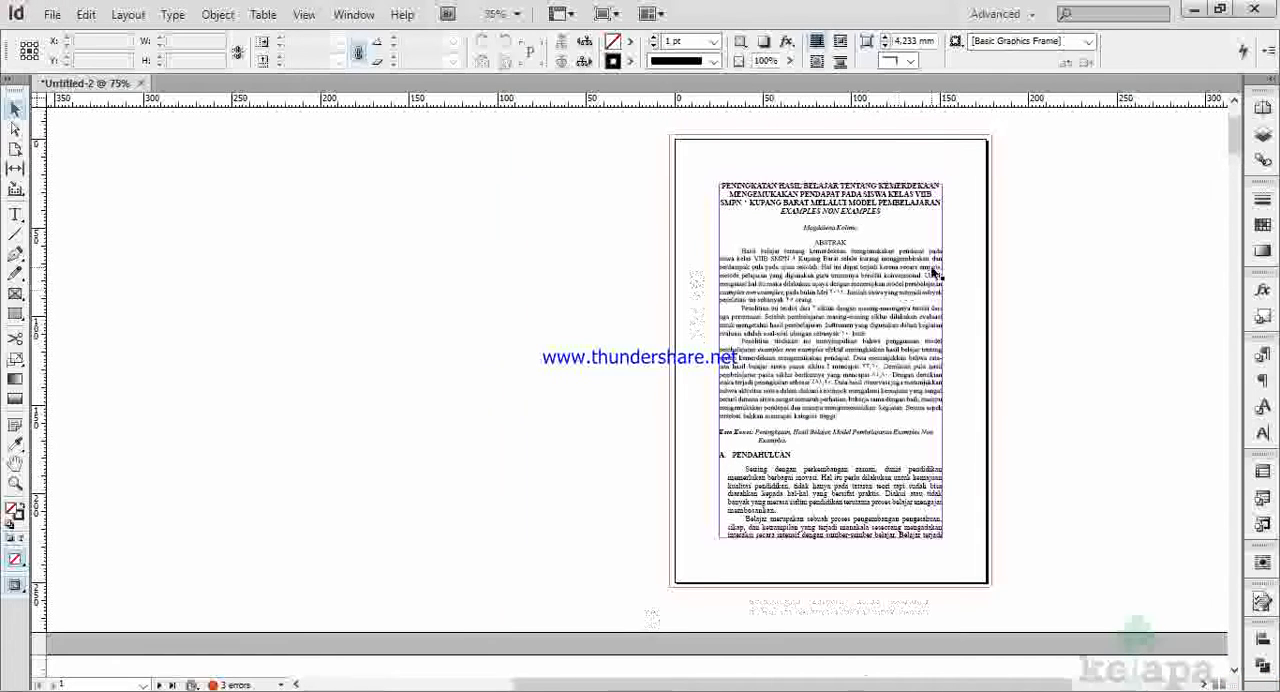
key("ctrl+=")
double_click(776, 298)
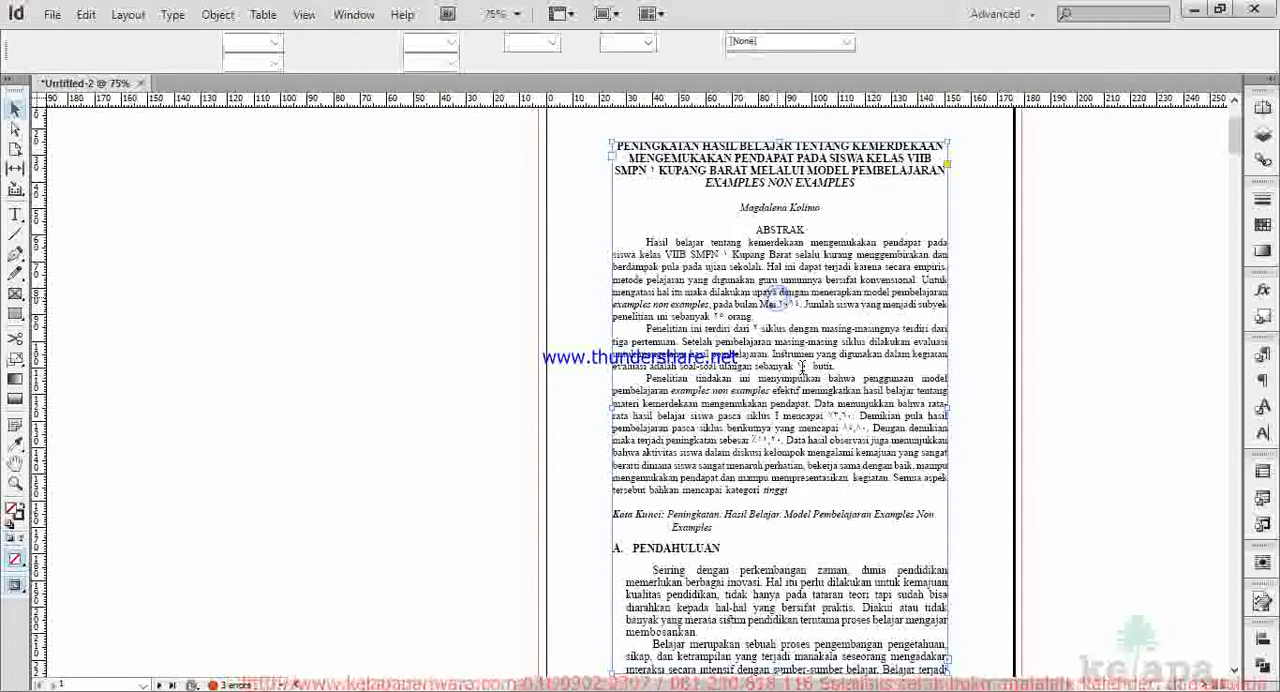
key("ctrl+a")
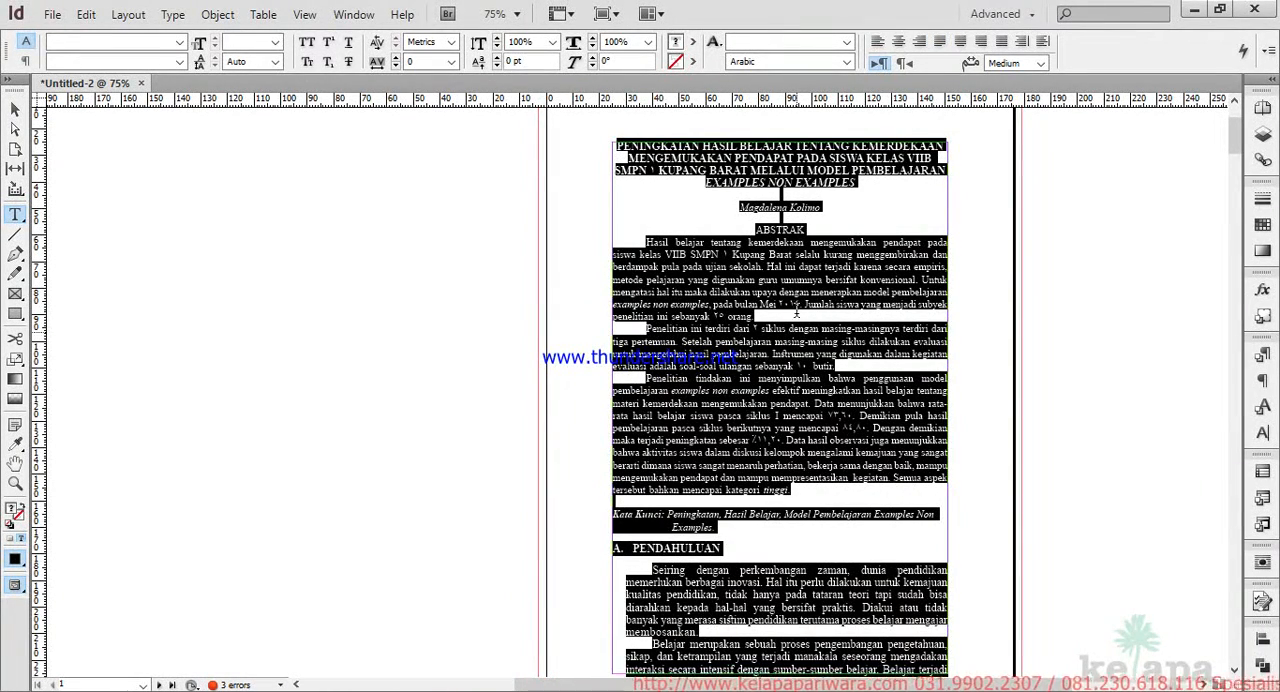
Edit the [Basic Paragraph] style to use the Myriad Pro font family.
left_click(1263, 357)
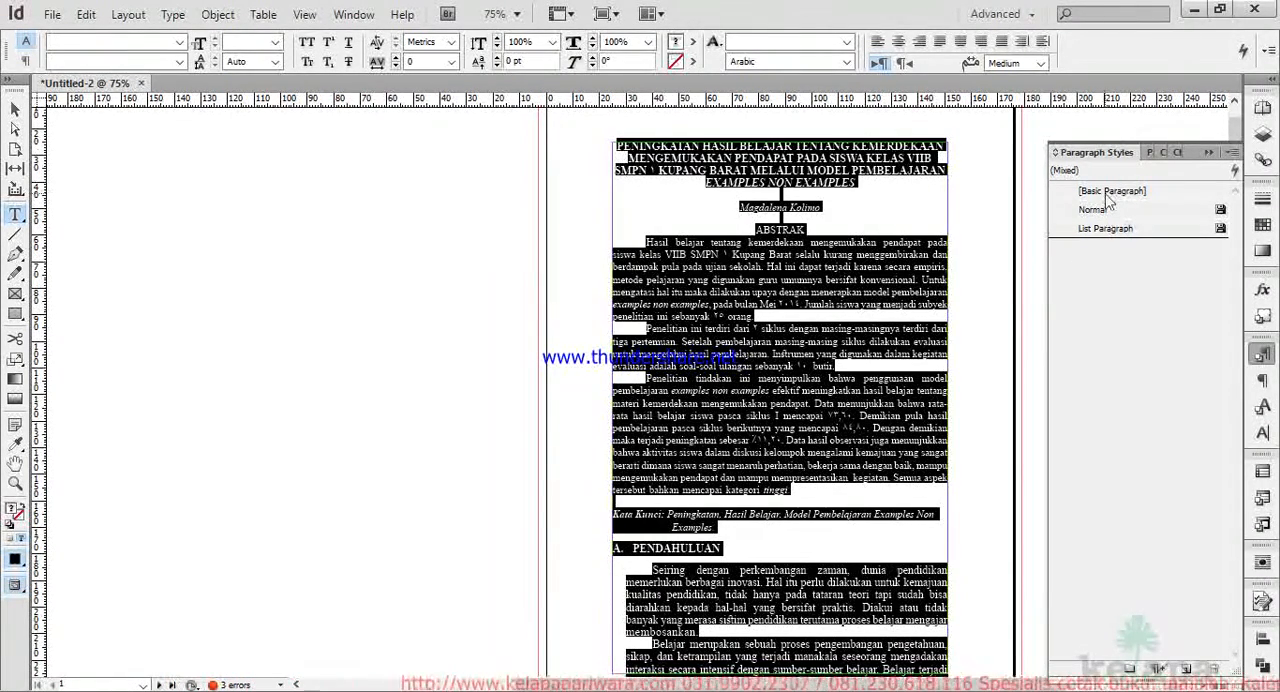
right_click(1110, 200)
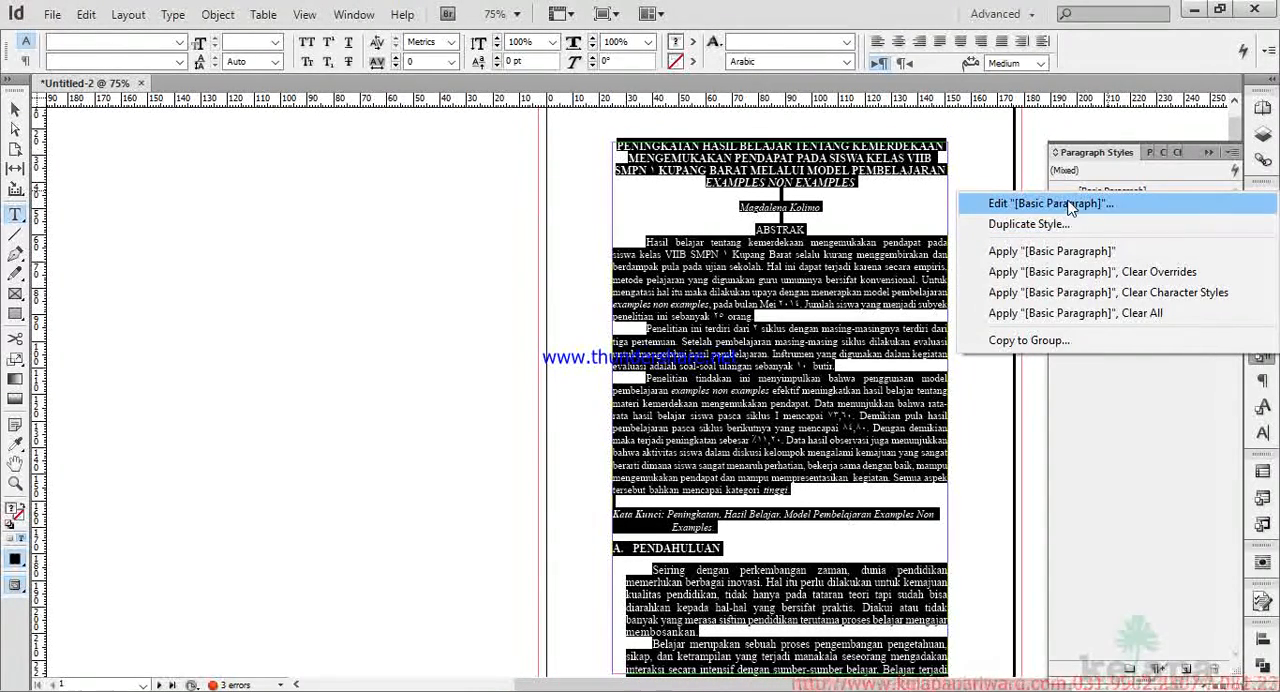
left_click(1068, 205)
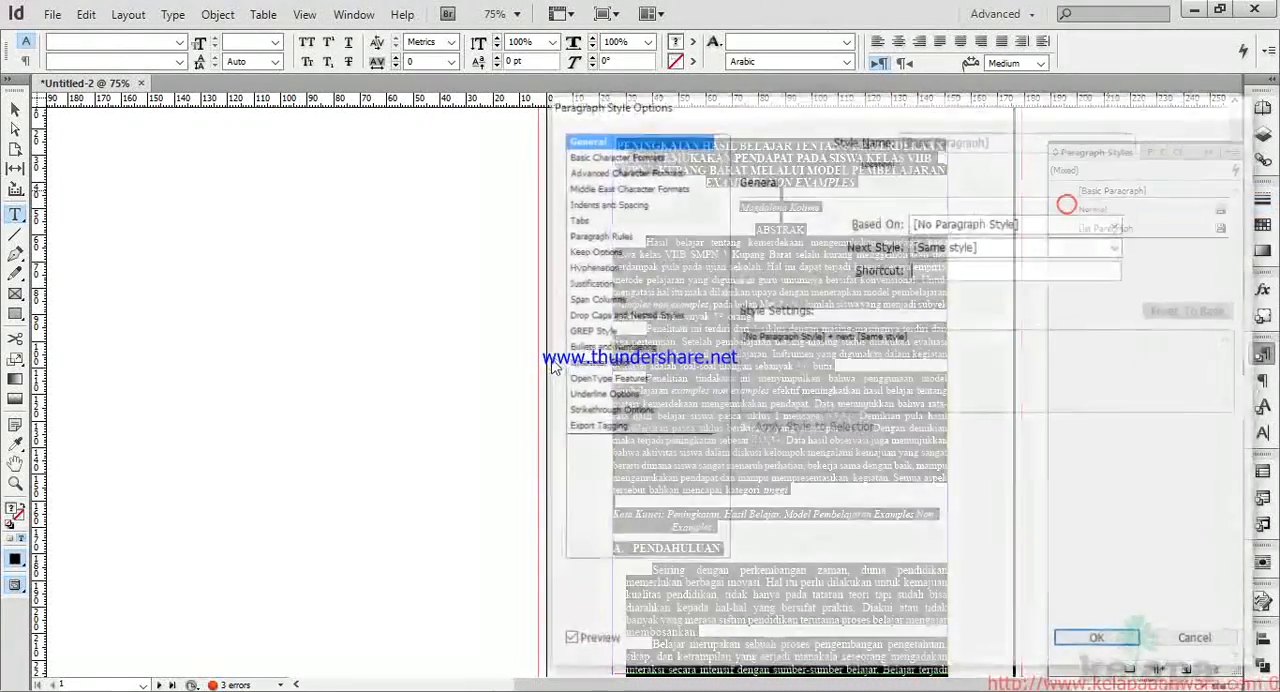
left_click_drag(829, 105, 491, 126)
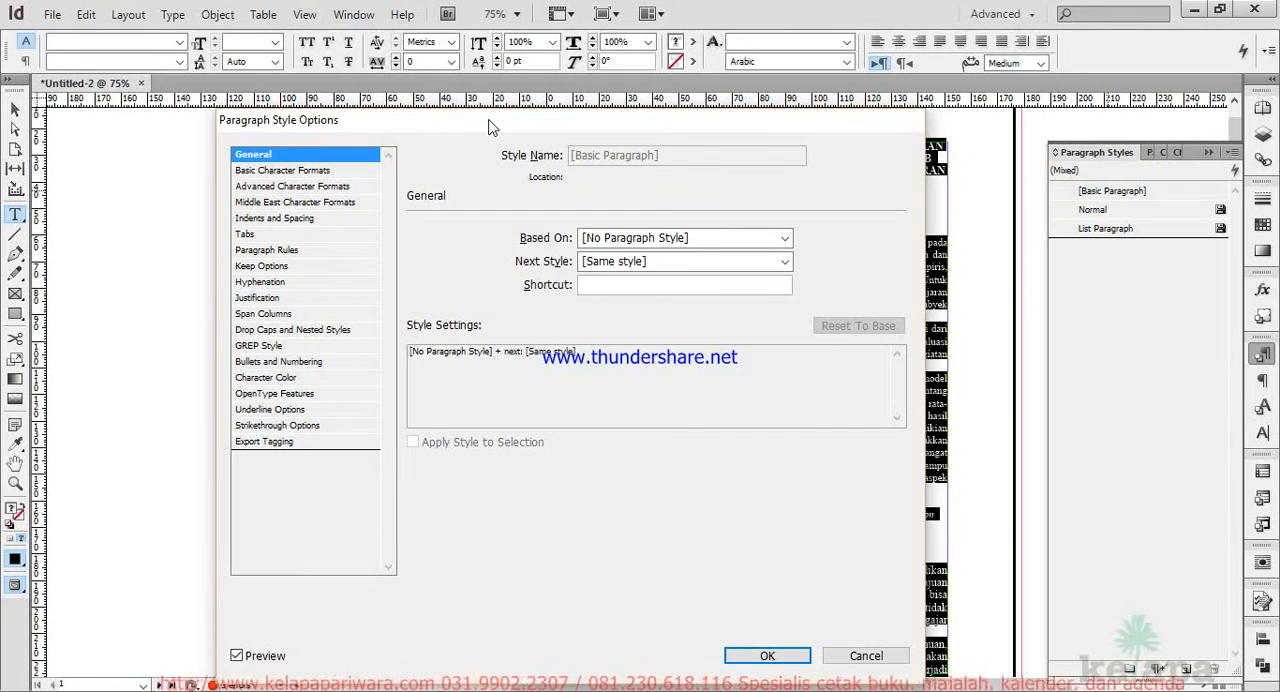
left_click(345, 172)
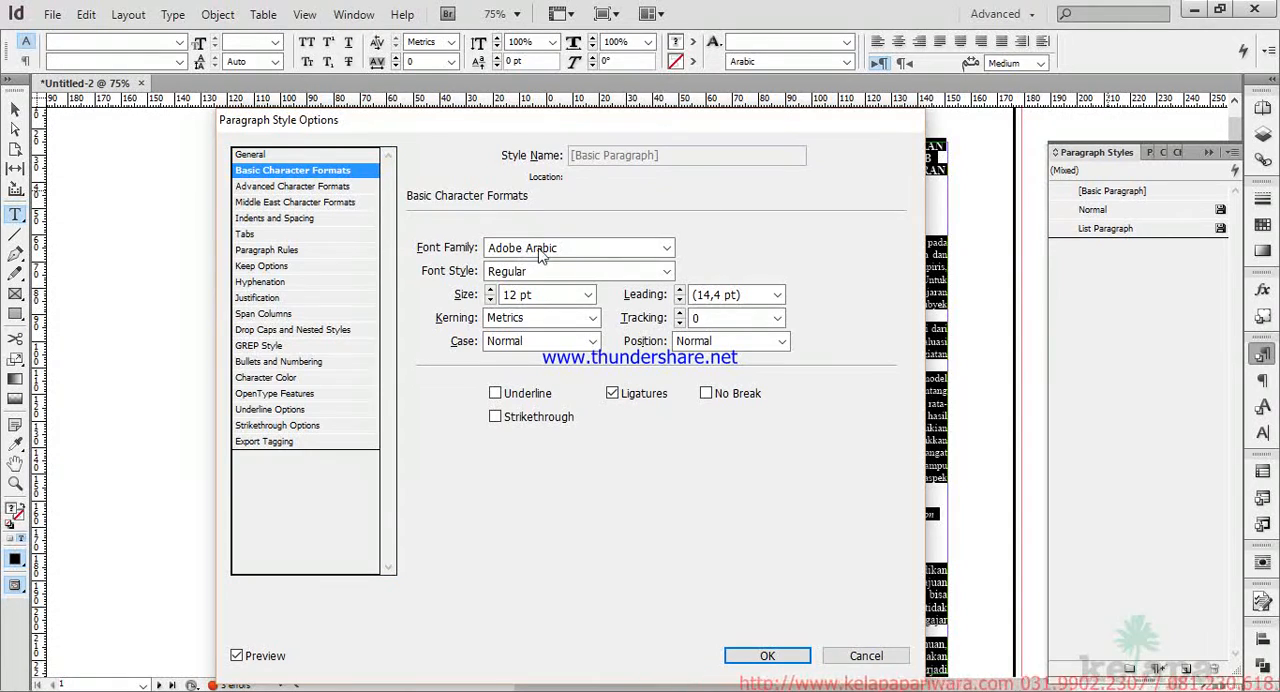
left_click(667, 248)
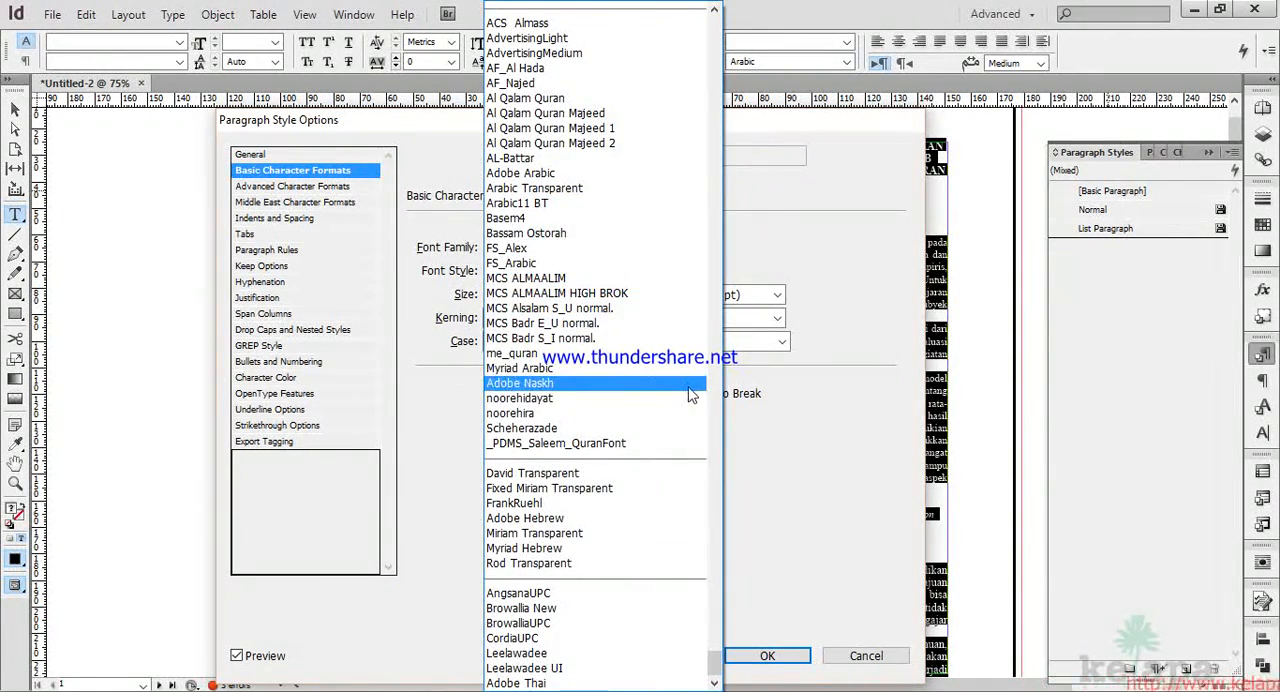
left_click_drag(714, 660, 720, 432)
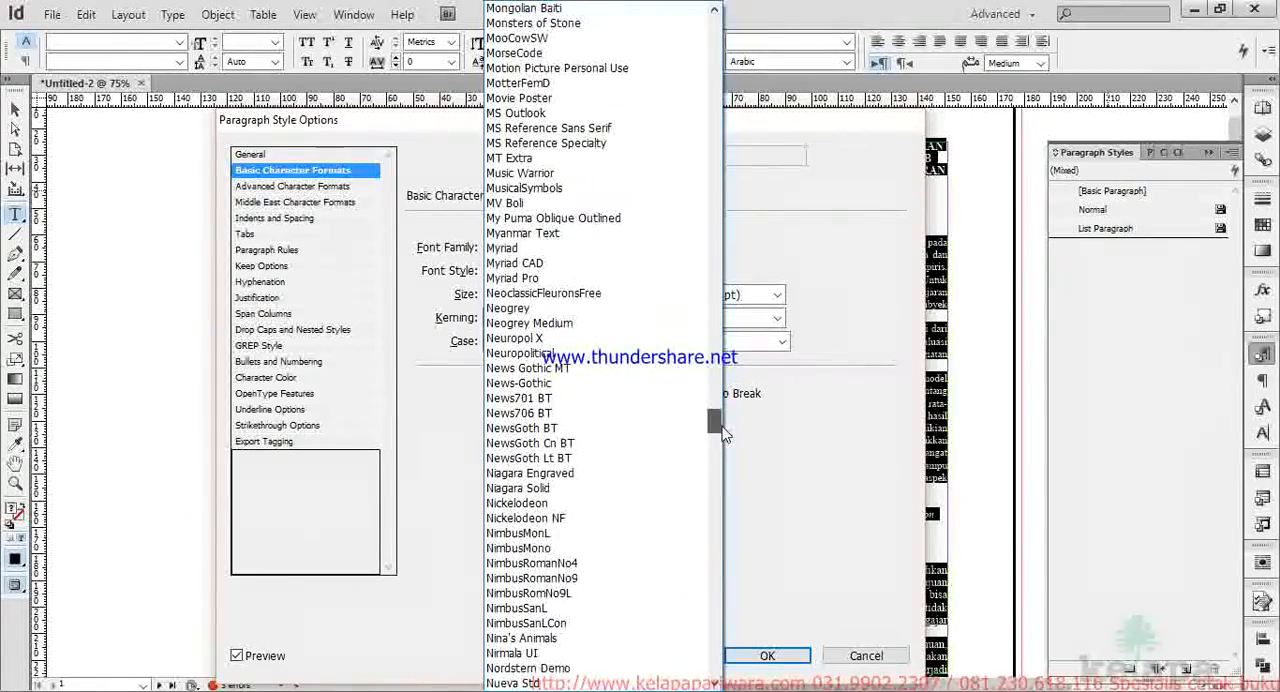
left_click(563, 279)
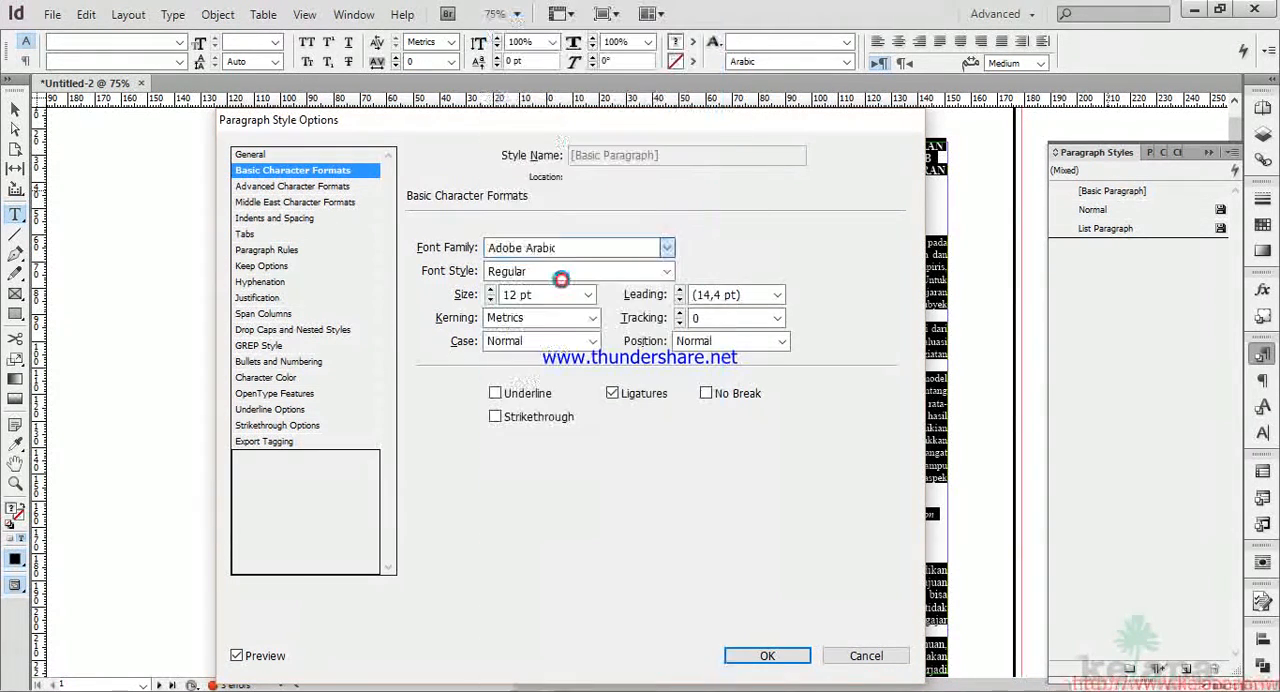
left_click_drag(521, 124, 1081, 118)
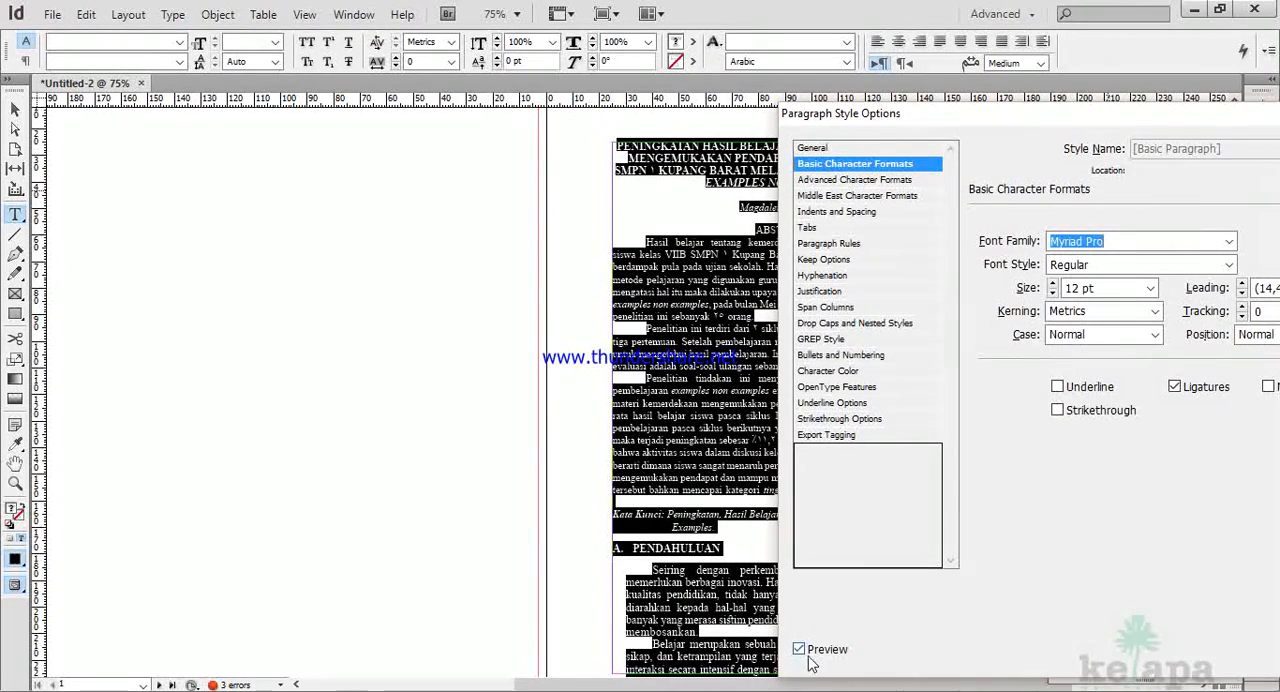
left_click_drag(962, 120, 315, 104)
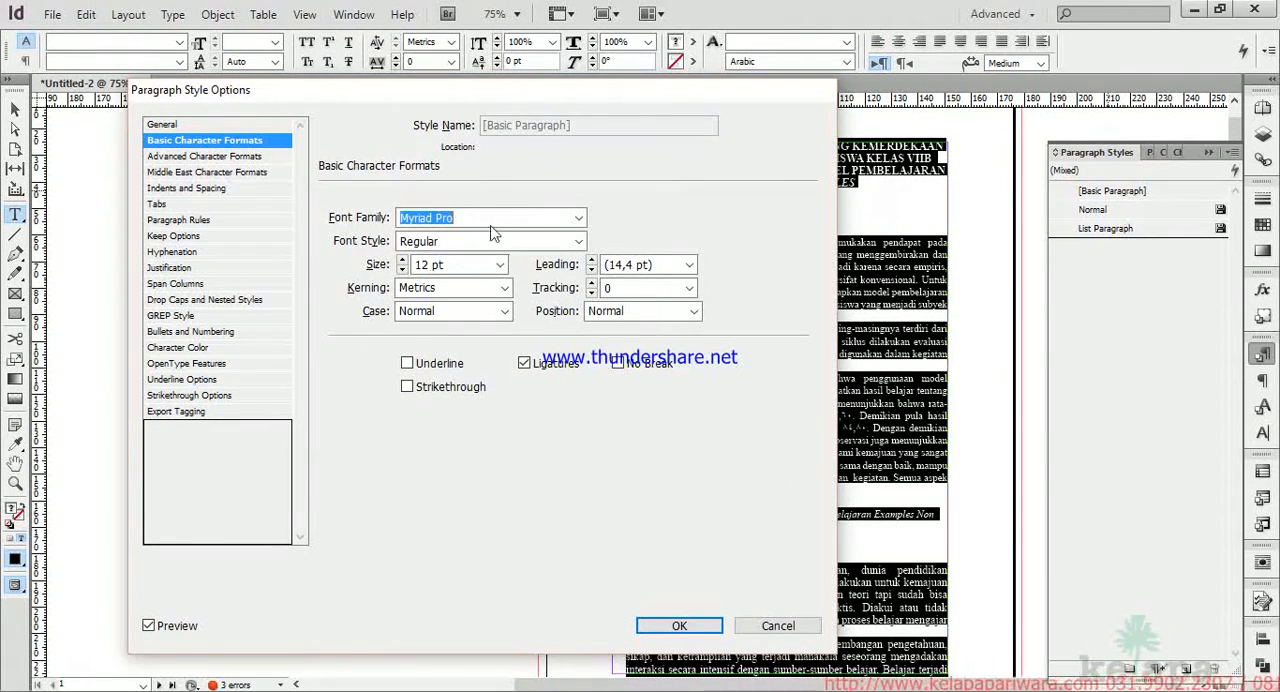
Set the [Basic Paragraph] style's paragraph direction to Left-to-Right and its alignment to Left Justify.
left_click(194, 188)
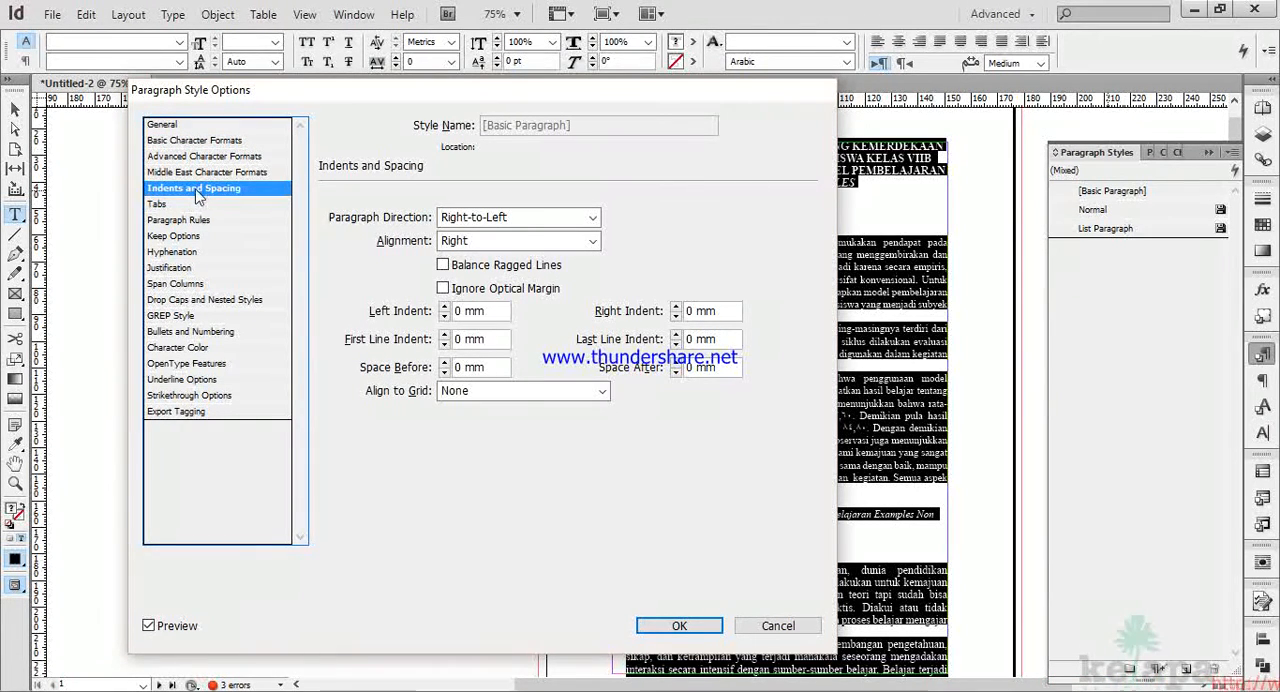
left_click(593, 217)
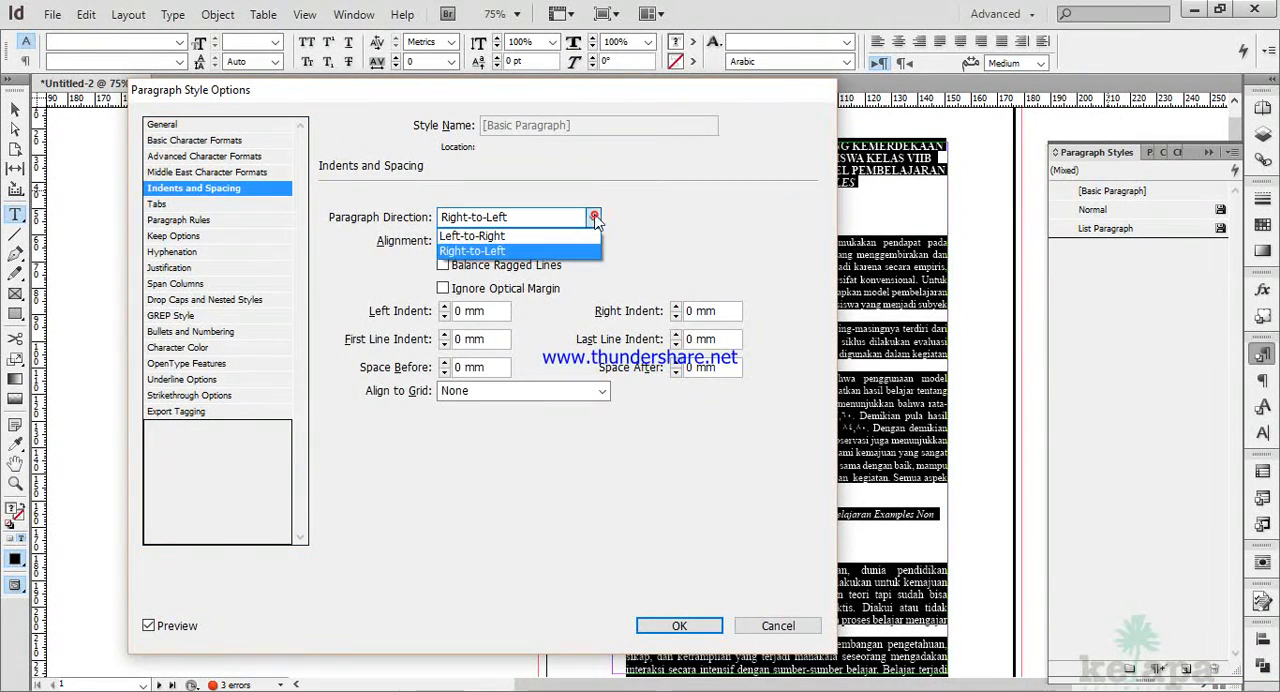
left_click(555, 236)
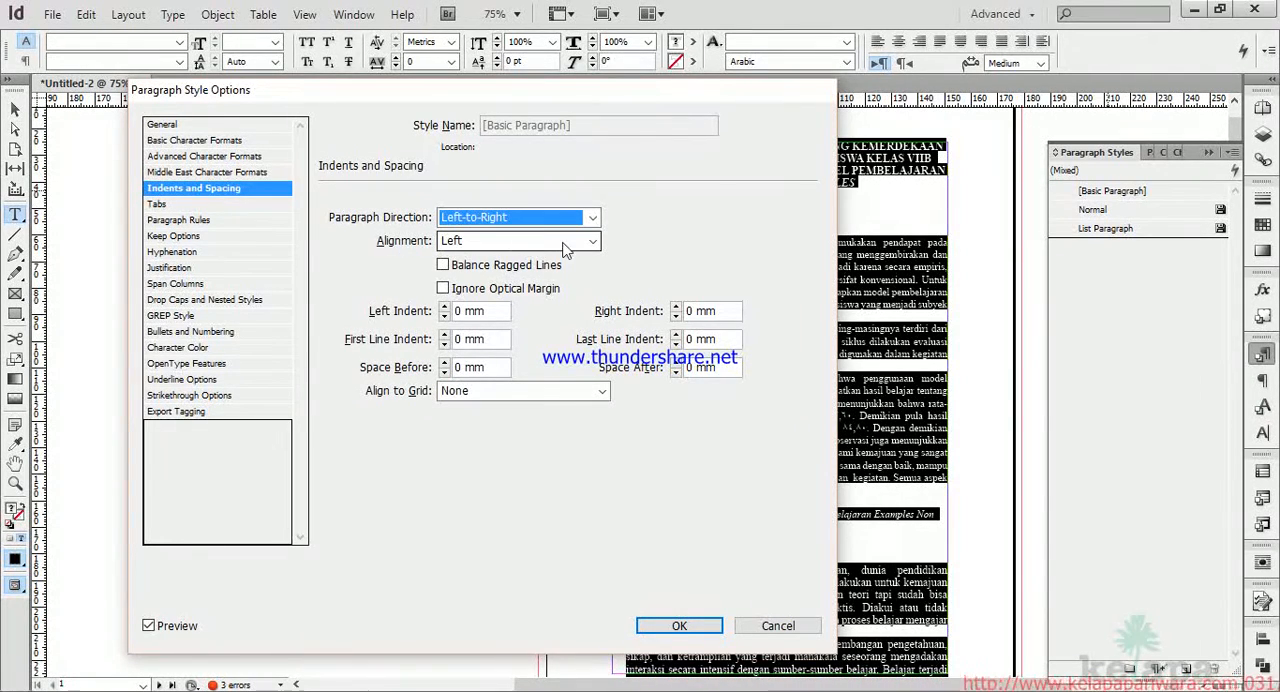
left_click(580, 242)
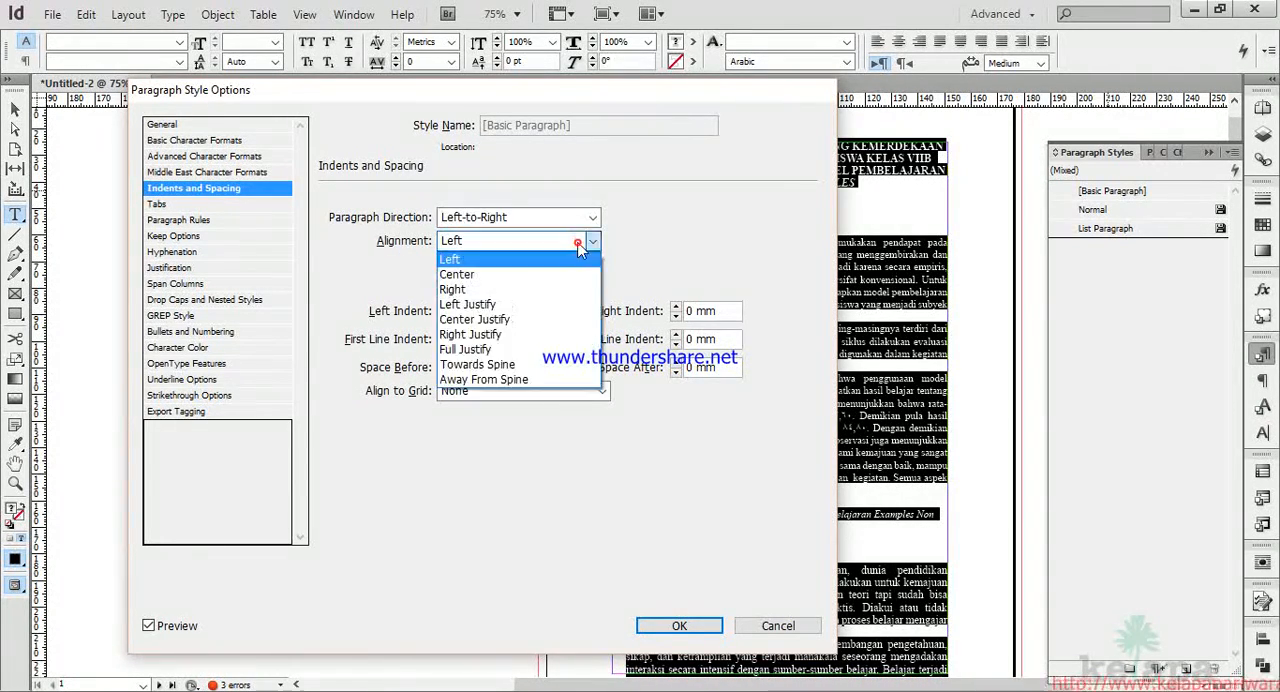
left_click(513, 305)
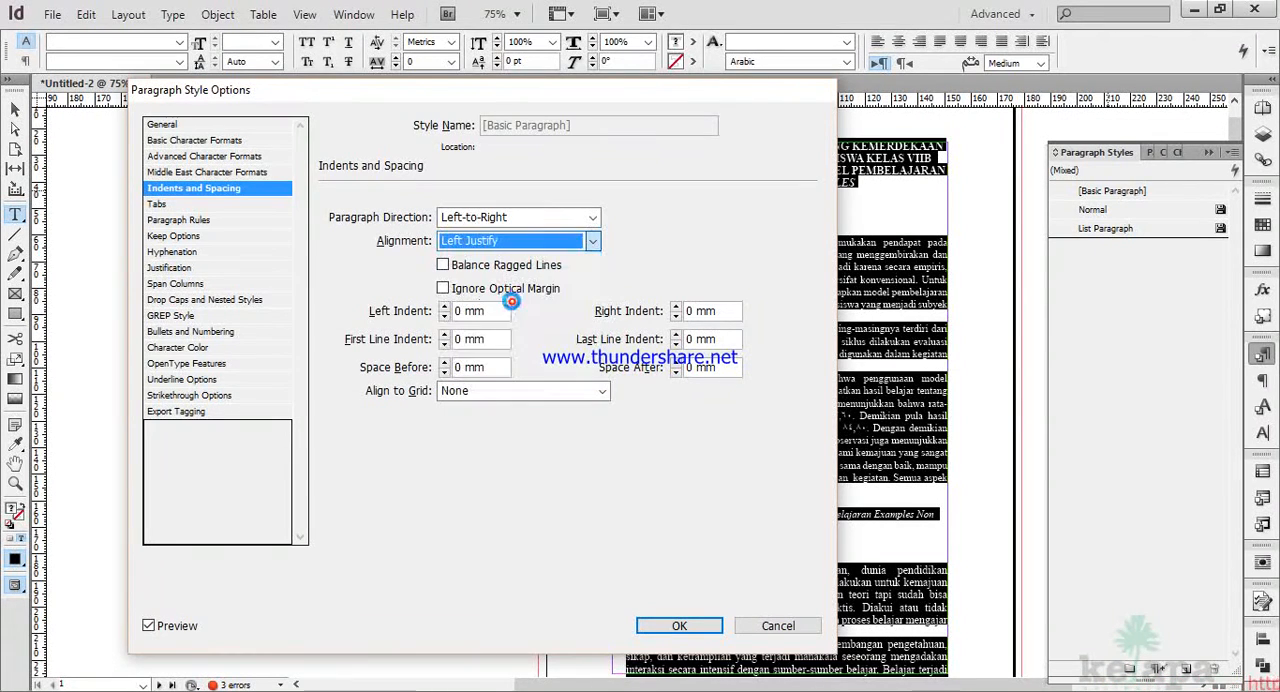
Set the [Basic Paragraph] style's language to English: UK and save the style changes.
left_click(224, 173)
left_click(223, 158)
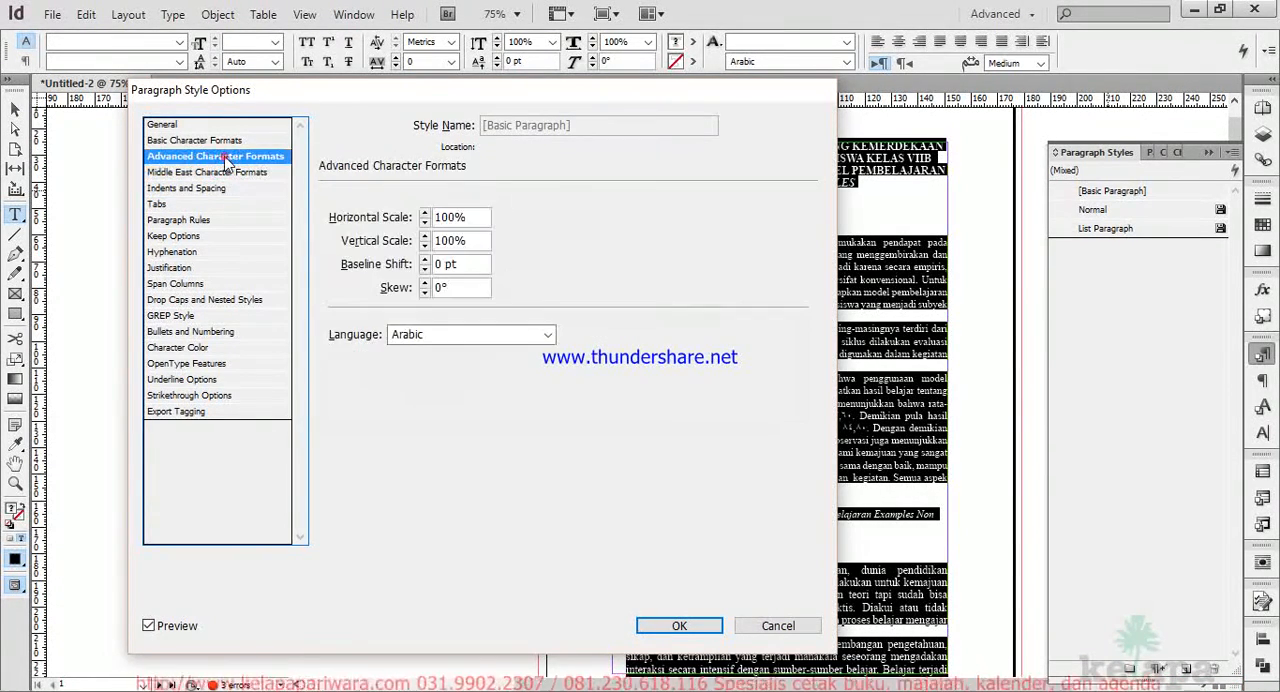
left_click(549, 335)
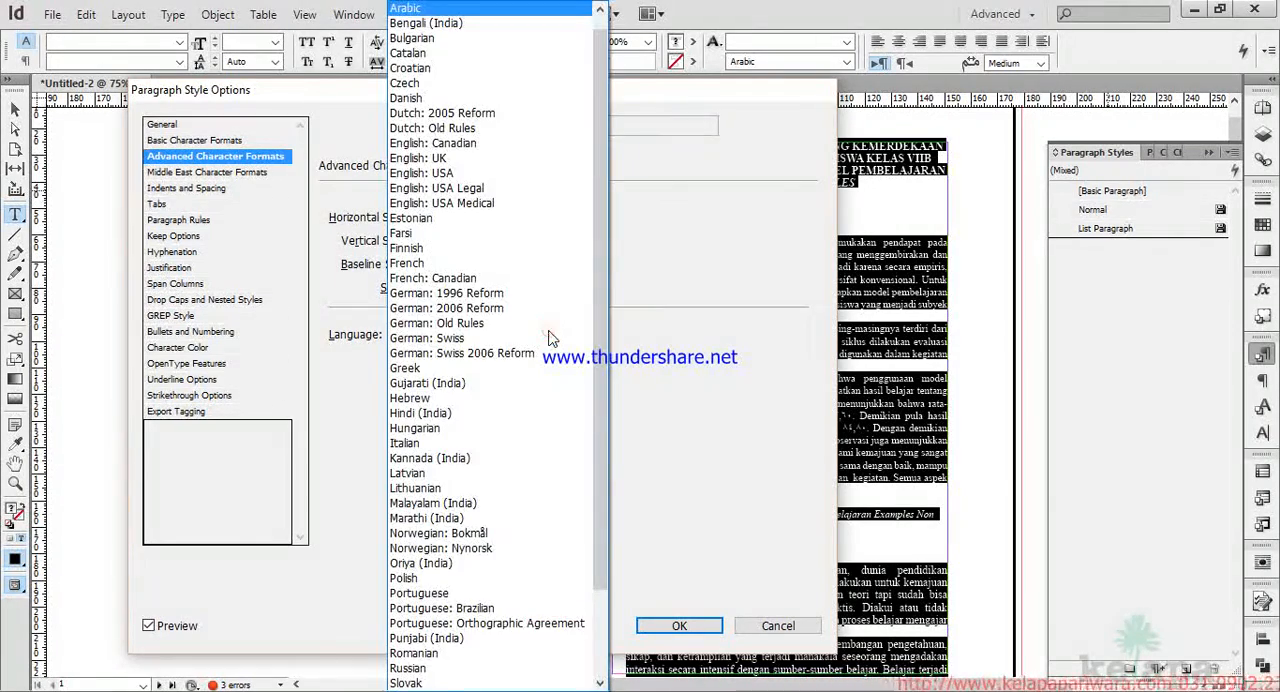
left_click_drag(597, 290, 594, 365)
scroll(589, 408, "up", 1)
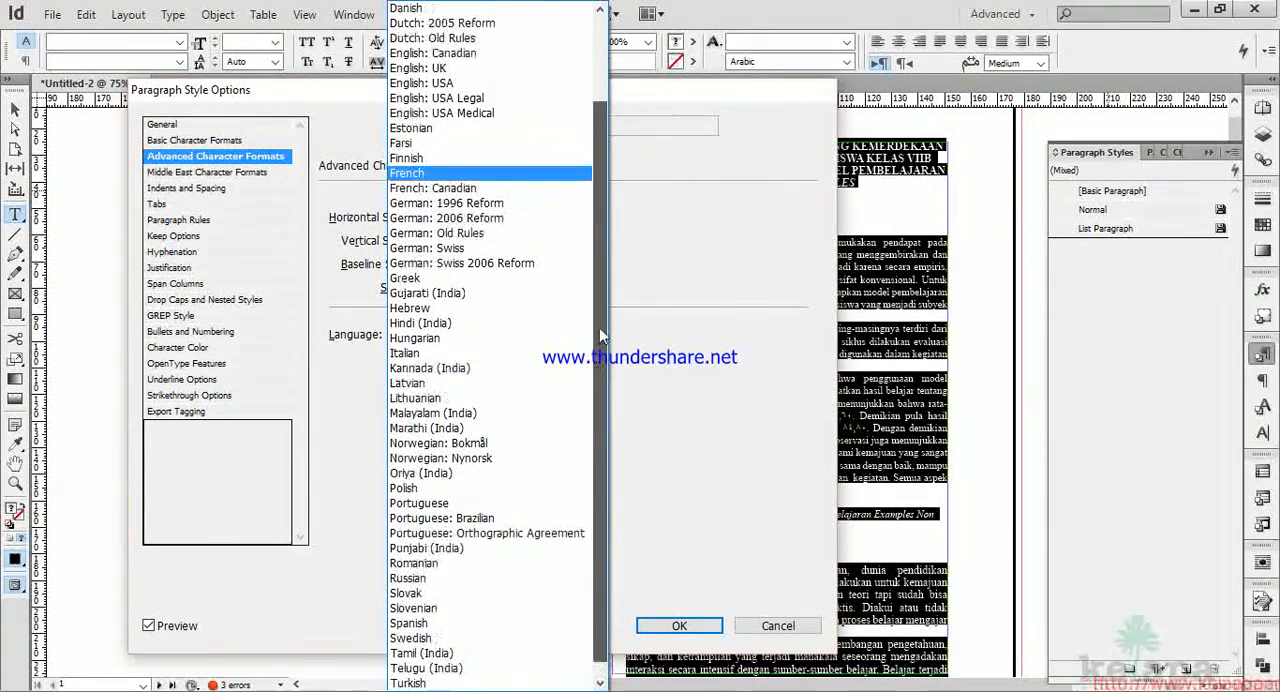
scroll(600, 310, "up", 7)
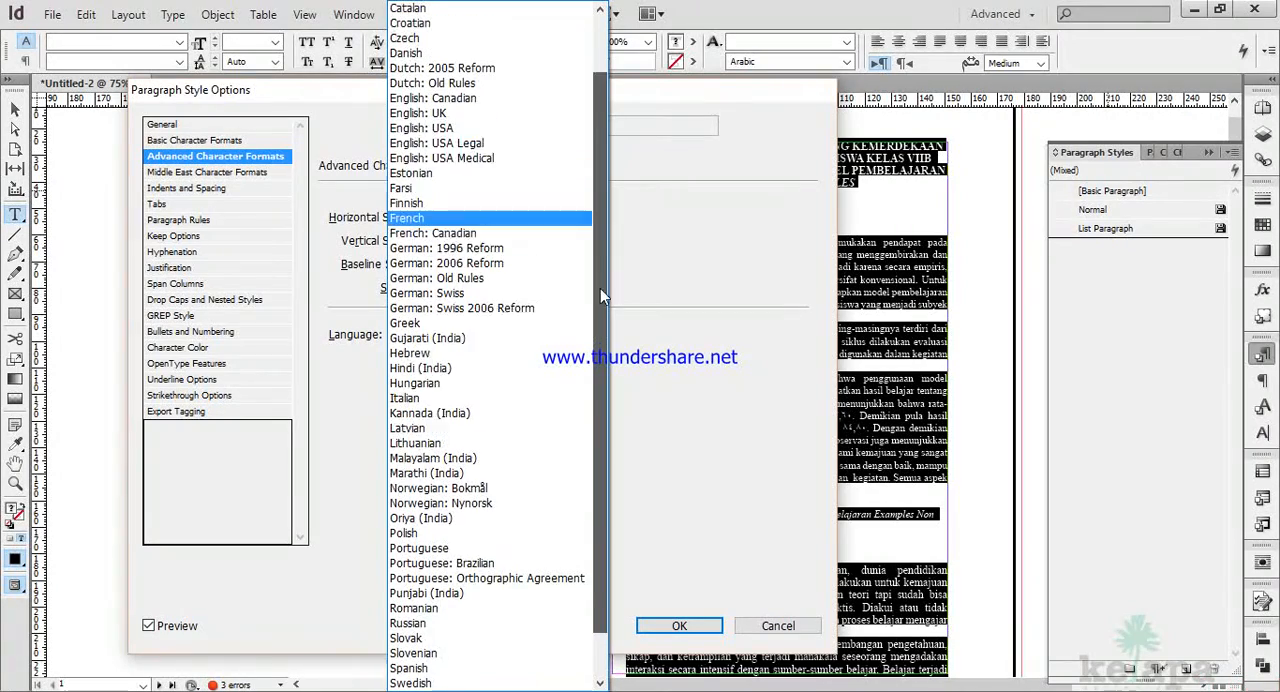
left_click(443, 175)
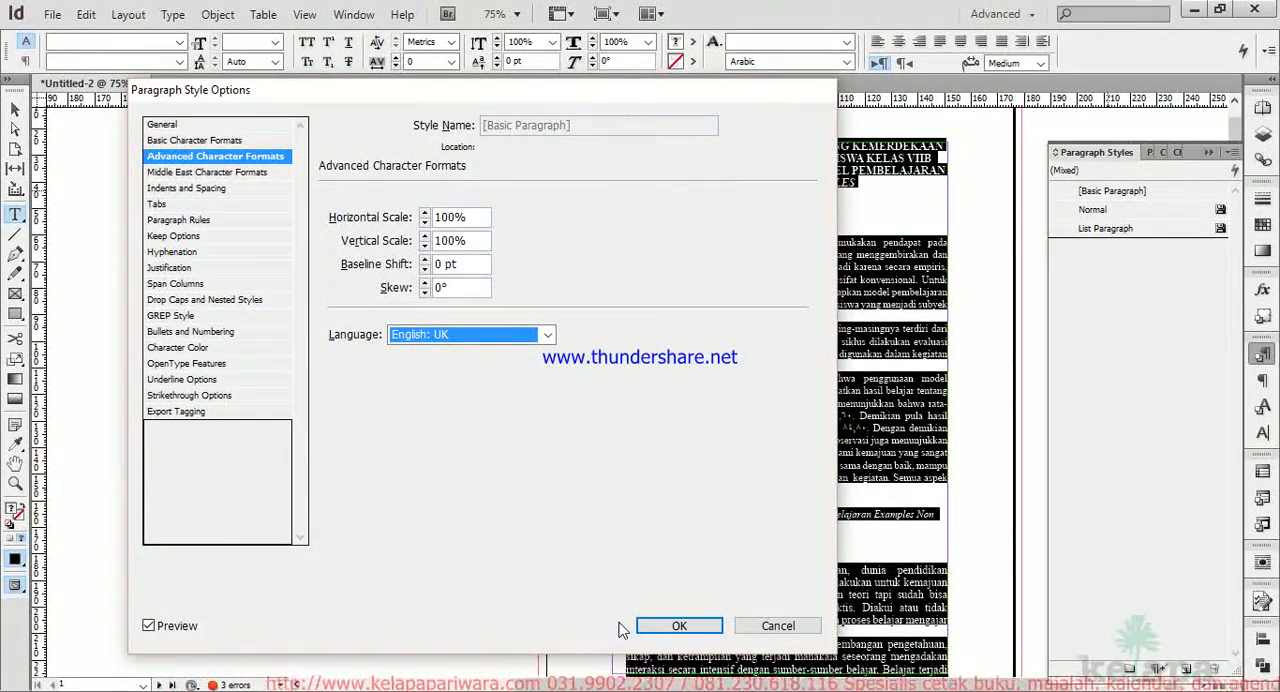
left_click(682, 626)
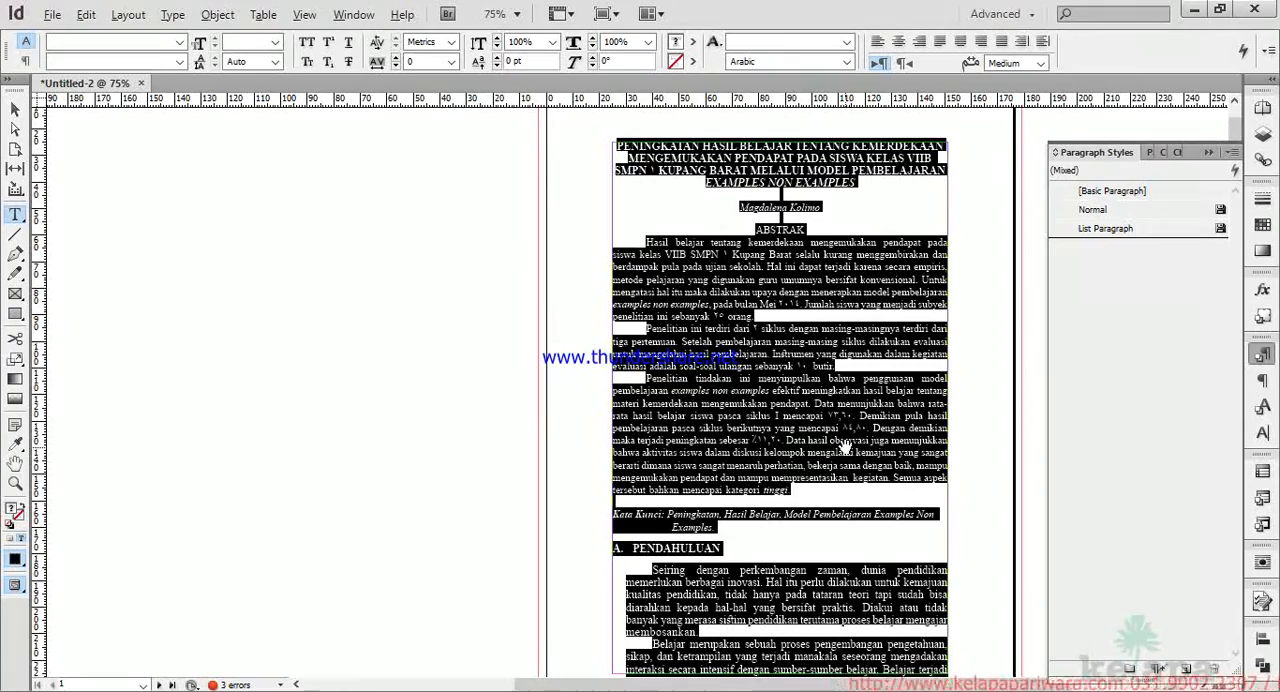
Edit the Normal paragraph style to use the Myriad Pro font family.
scroll(845, 447, "up", 3)
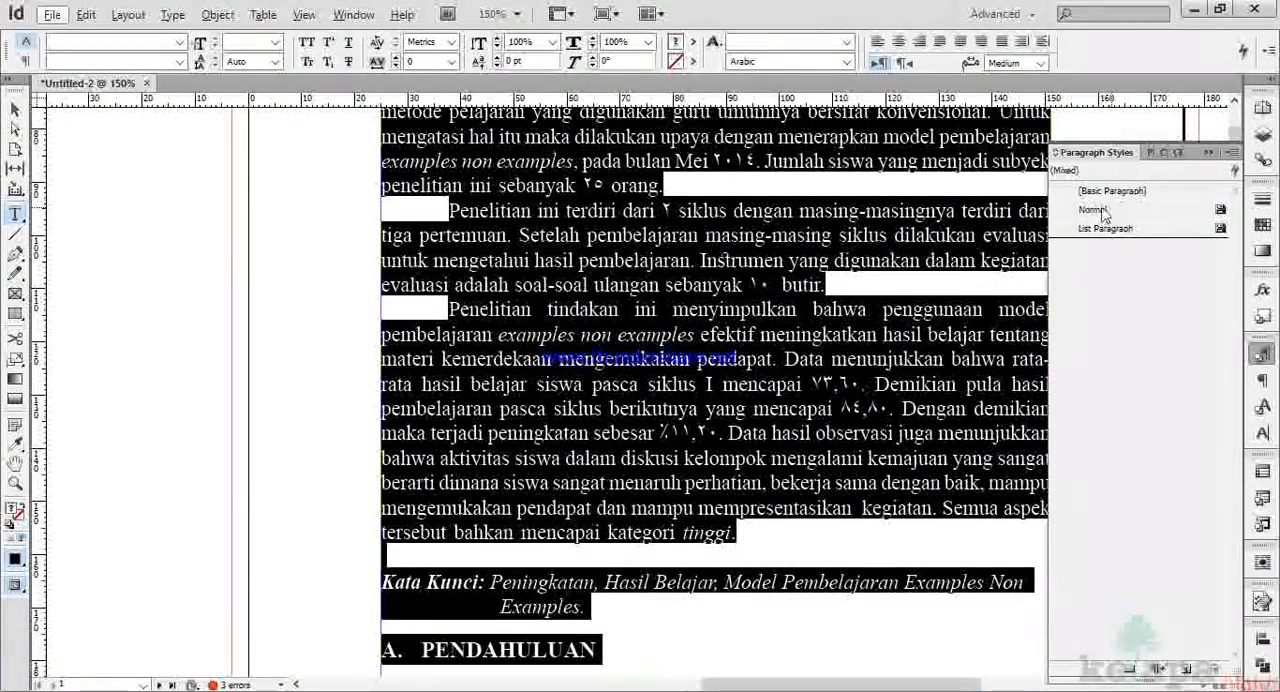
right_click(1117, 214)
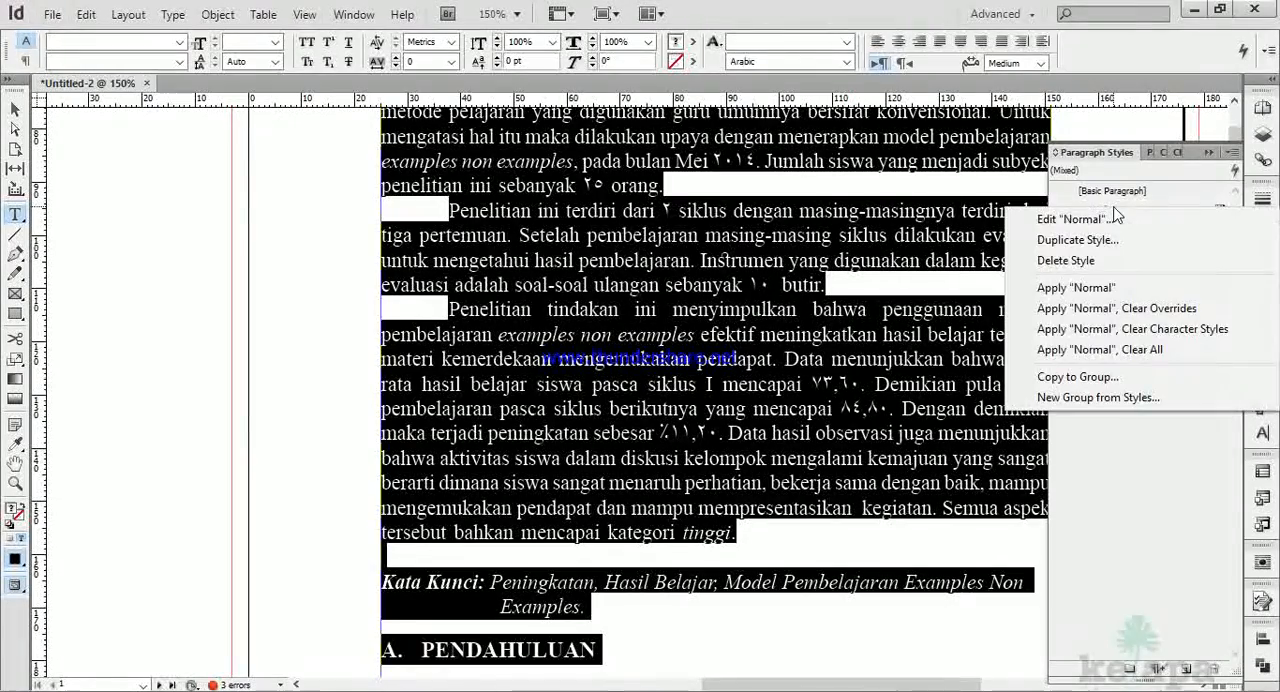
left_click(1100, 220)
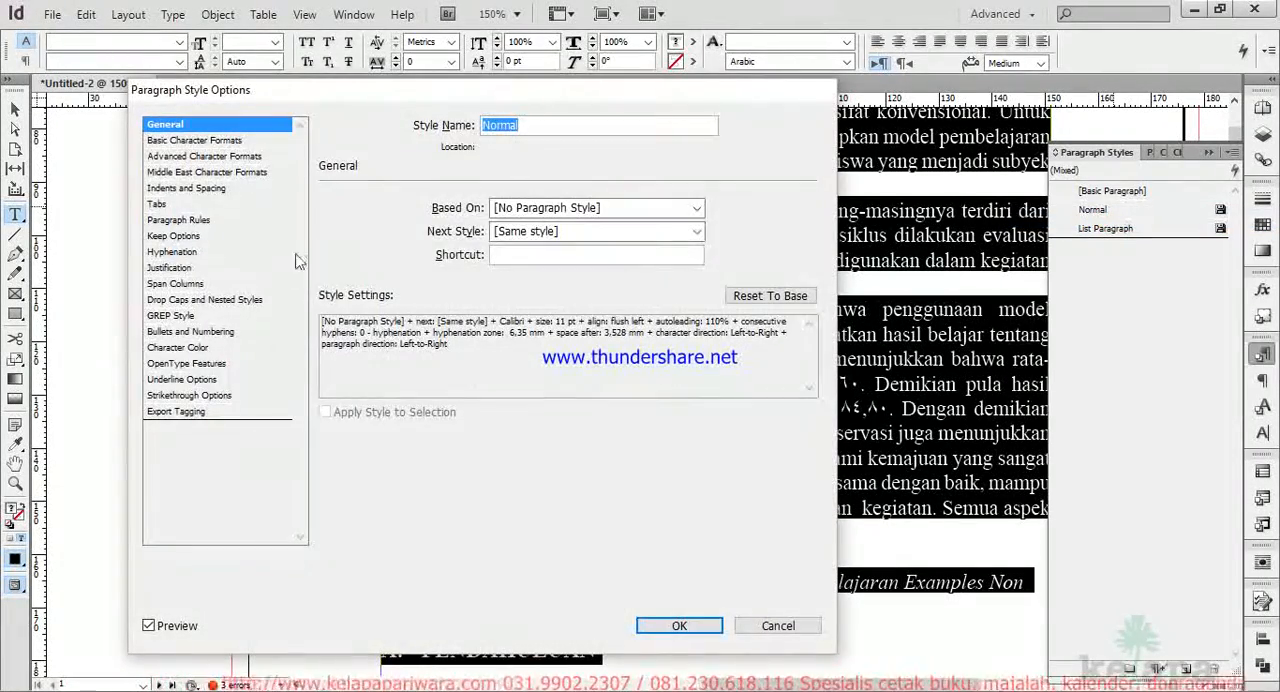
left_click(200, 140)
left_click(583, 218)
left_click_drag(625, 170, 665, 10)
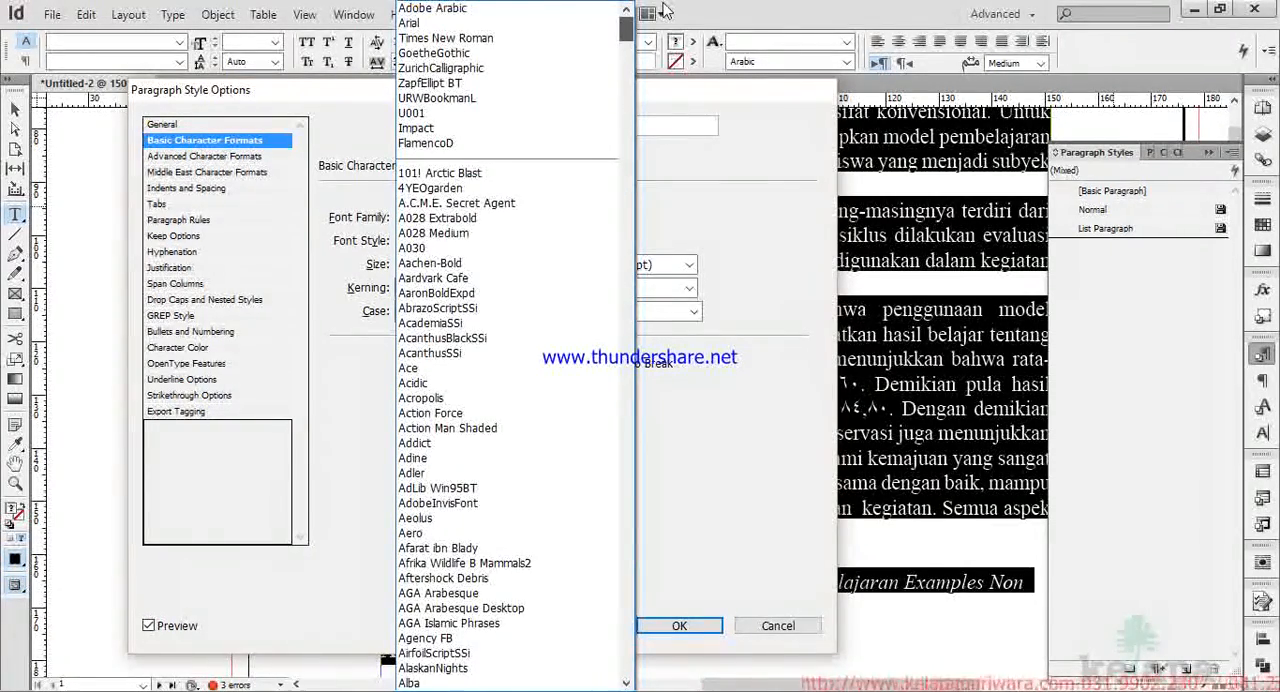
left_click_drag(665, 10, 618, 416)
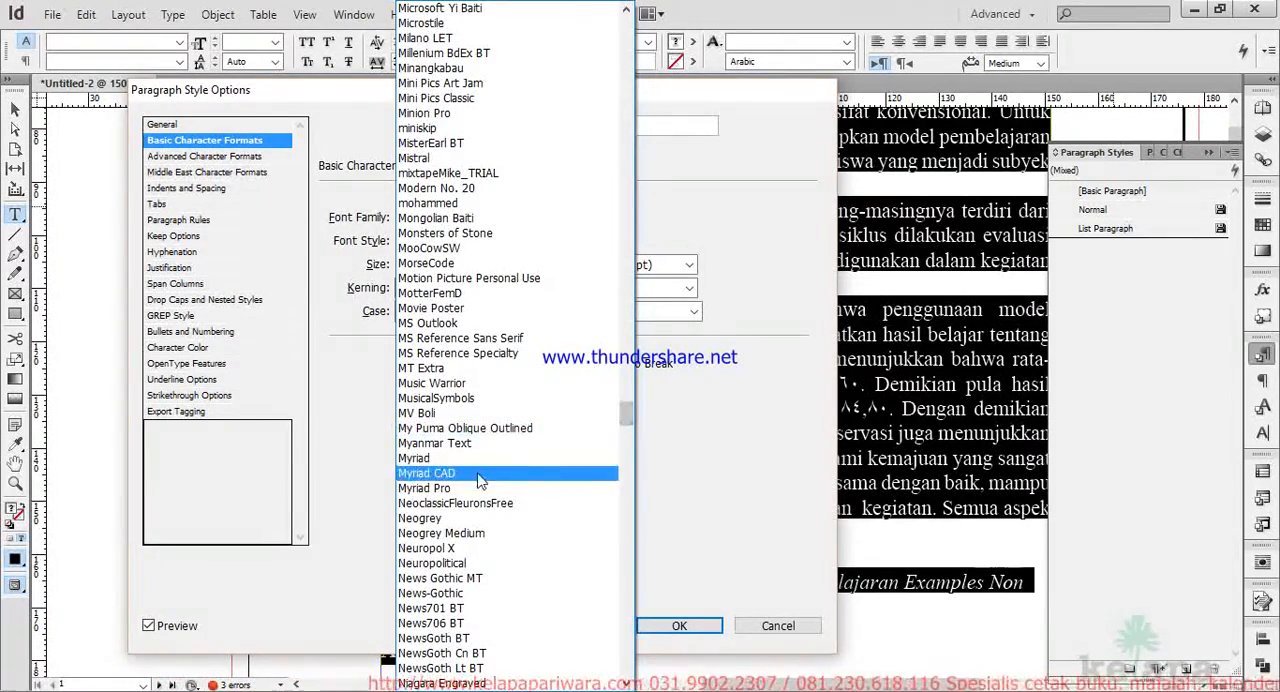
scroll(446, 491, "down", 8)
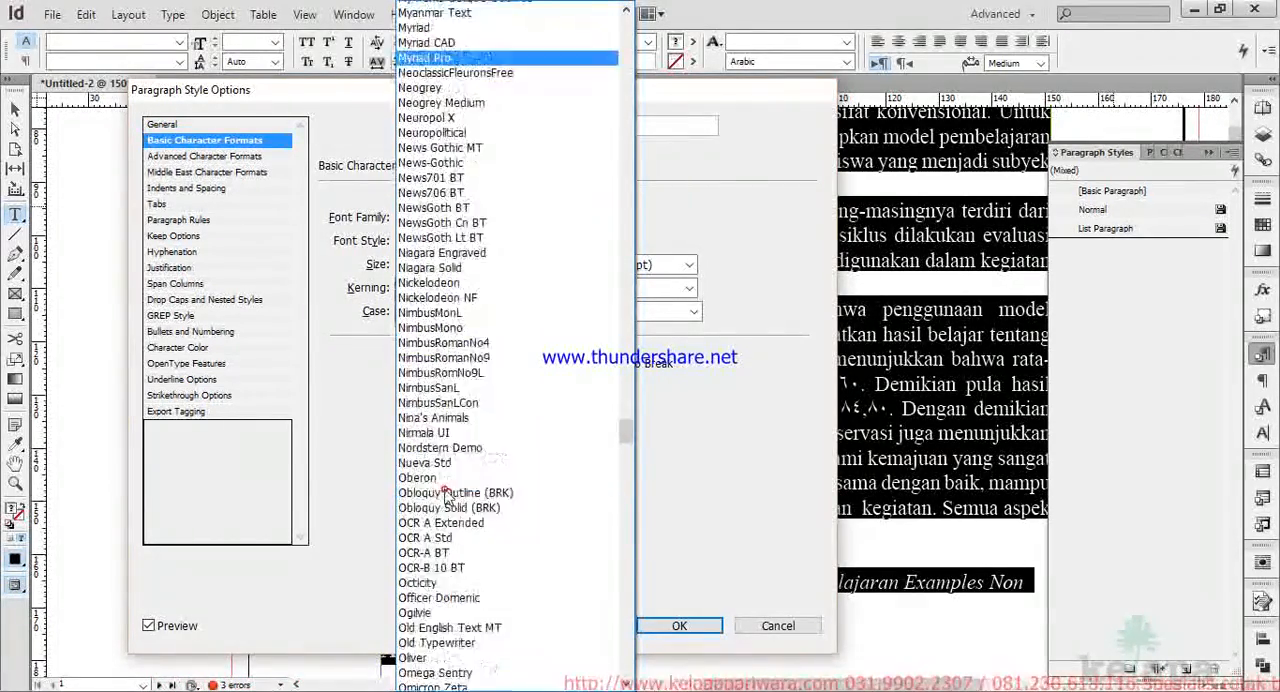
left_click(443, 489)
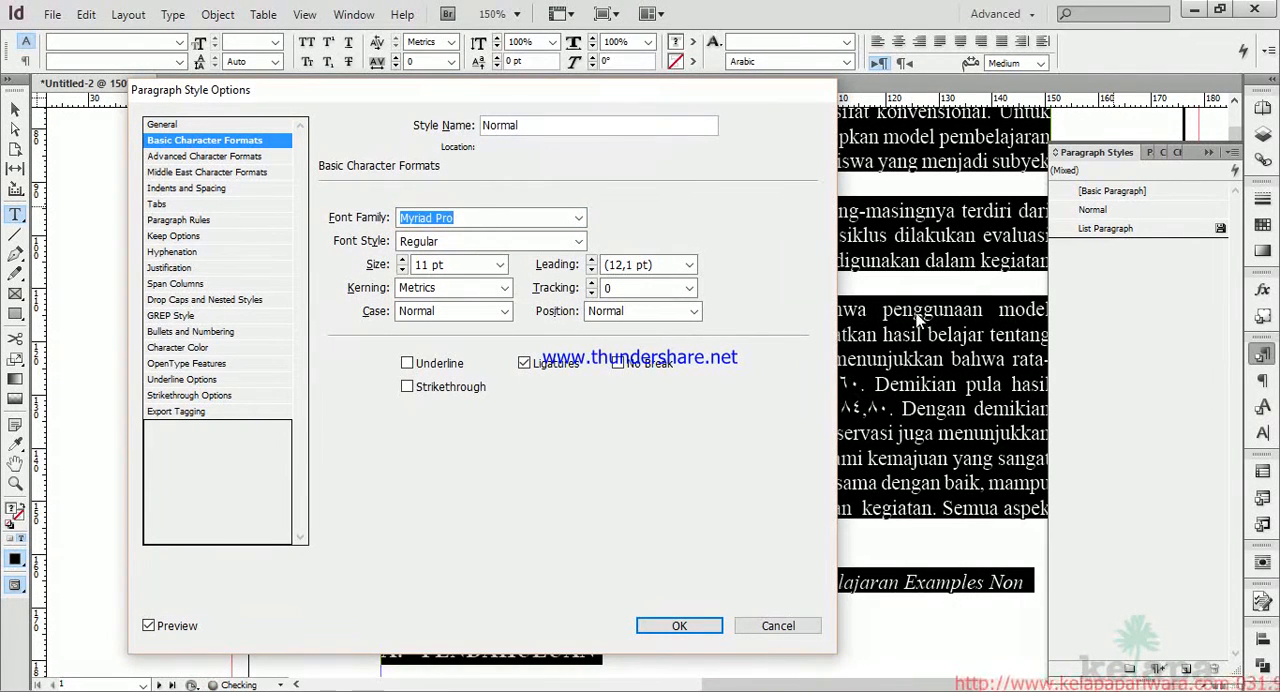
Set the Normal paragraph style's language to English: UK.
left_click(212, 163)
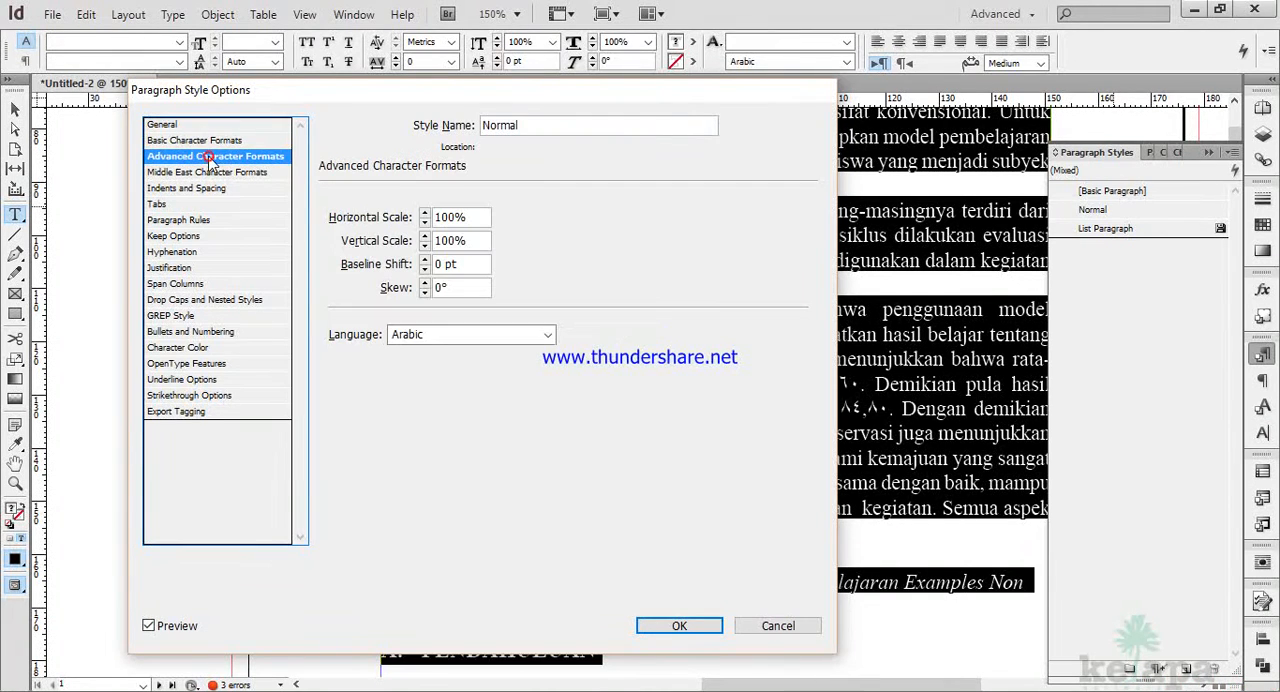
left_click(450, 335)
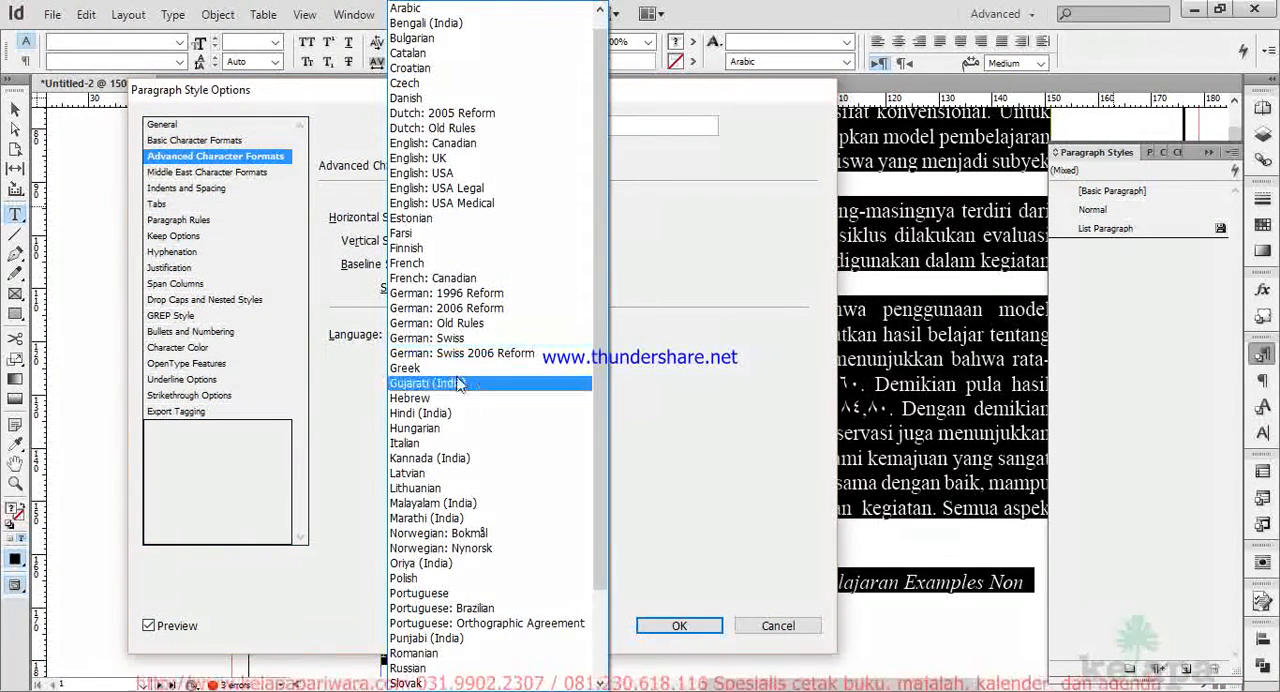
scroll(452, 168, "down", 2)
scroll(451, 166, "up", 2)
left_click(451, 161)
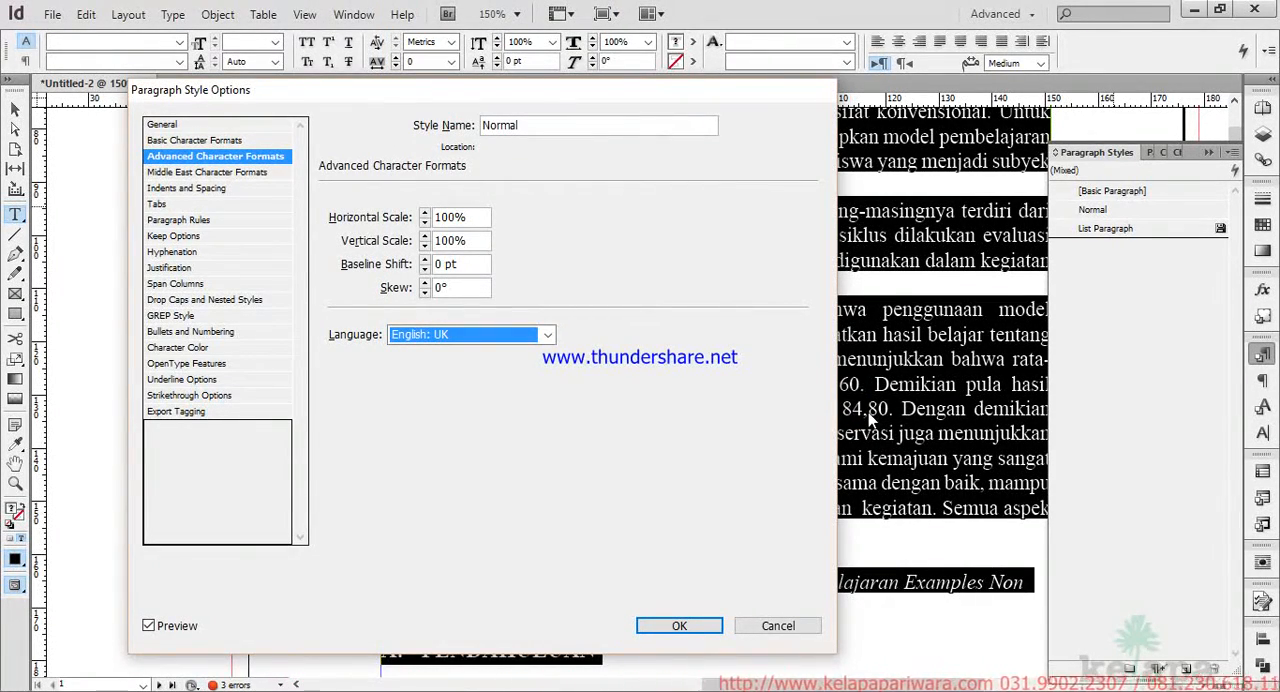
Check the Normal paragraph style's indents and spacing settings and save the style changes.
left_click(183, 188)
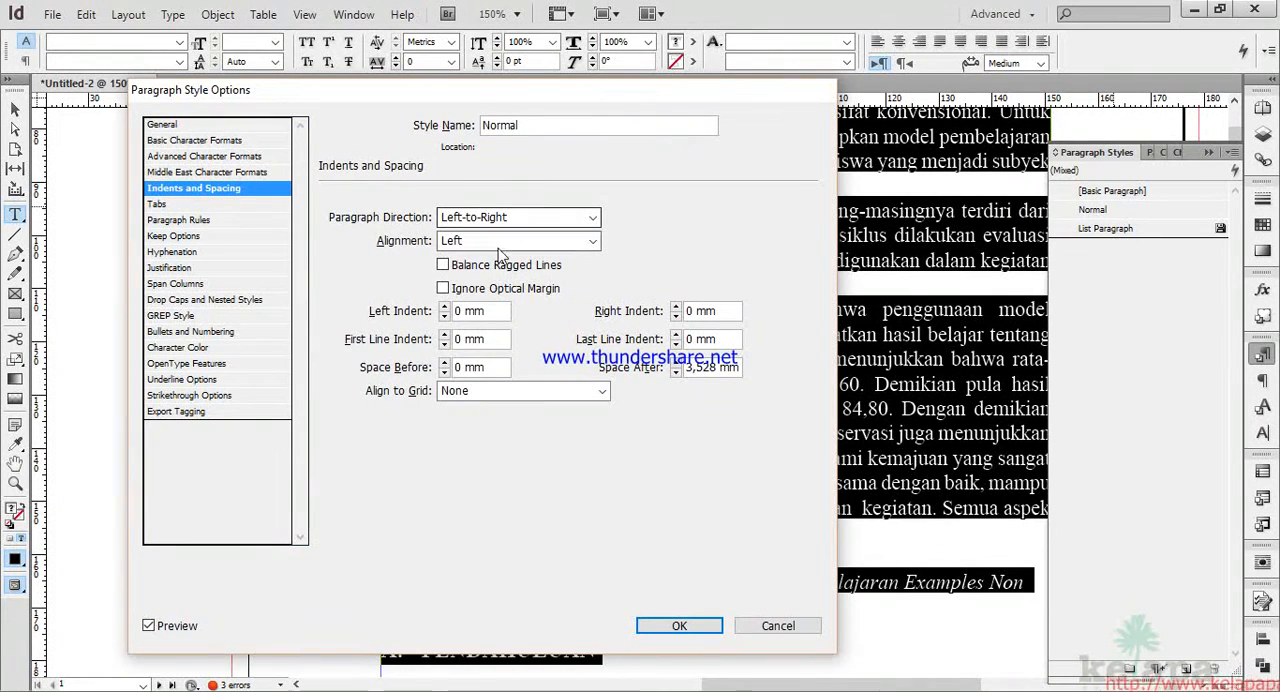
left_click(680, 627)
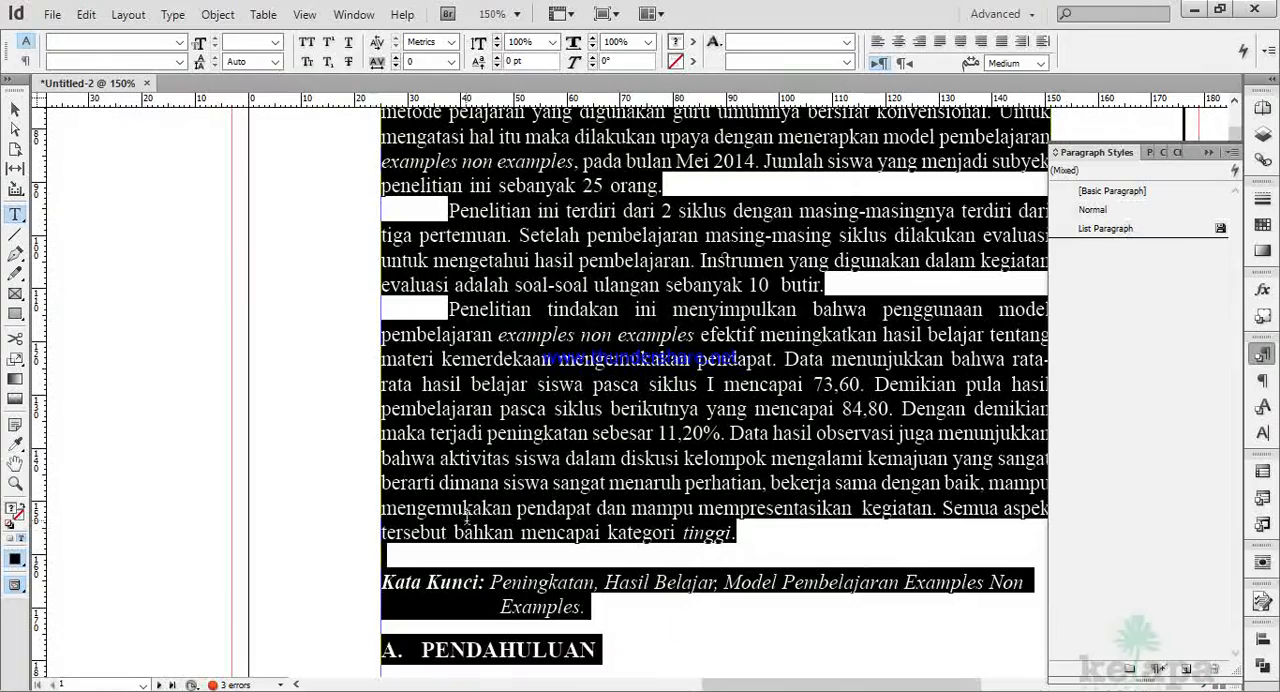
Review the List Paragraph style's basic character formats, indents and spacing, Middle East character formats and language settings.
scroll(680, 445, "down", 2)
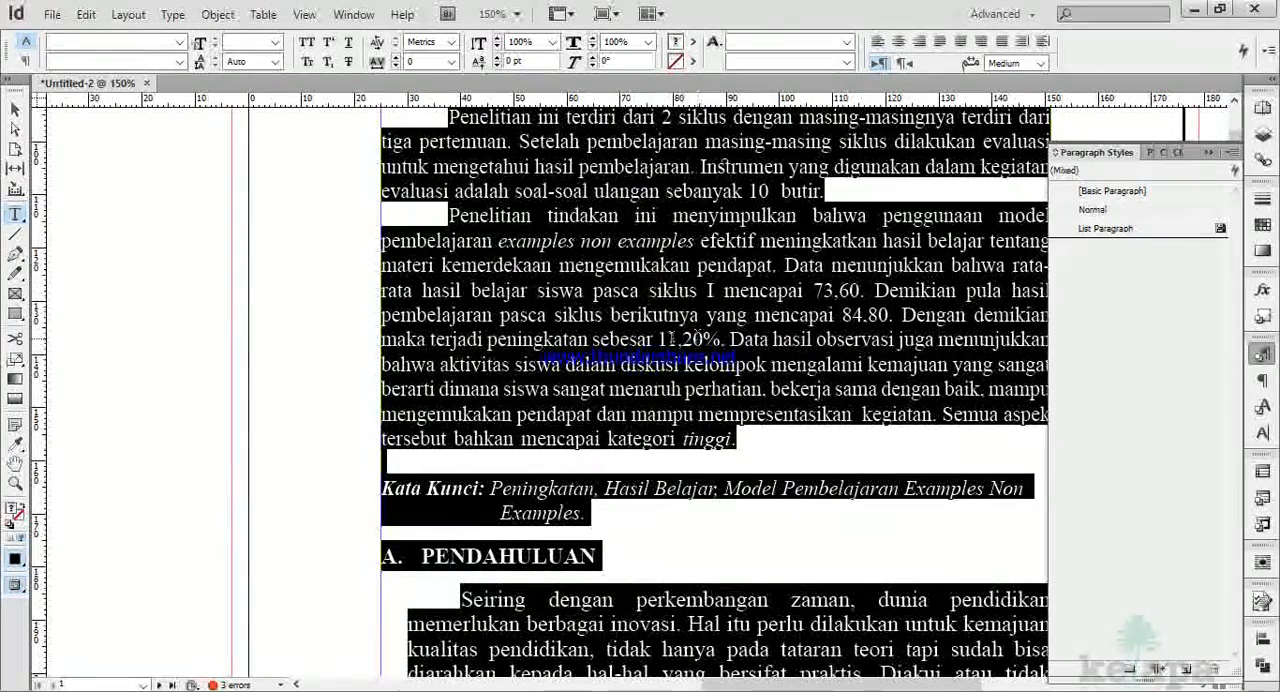
scroll(665, 461, "down", 4)
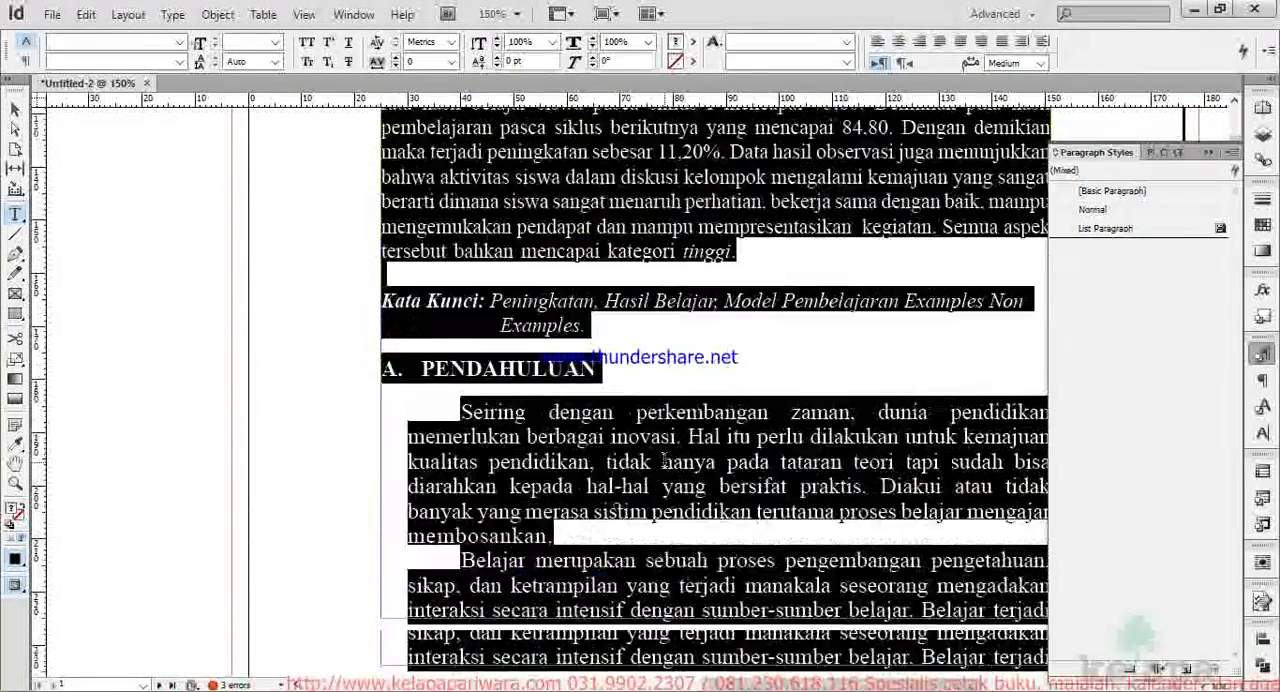
scroll(665, 461, "down", 7)
scroll(665, 445, "down", 5)
scroll(665, 445, "down", 4)
scroll(745, 468, "up", 4)
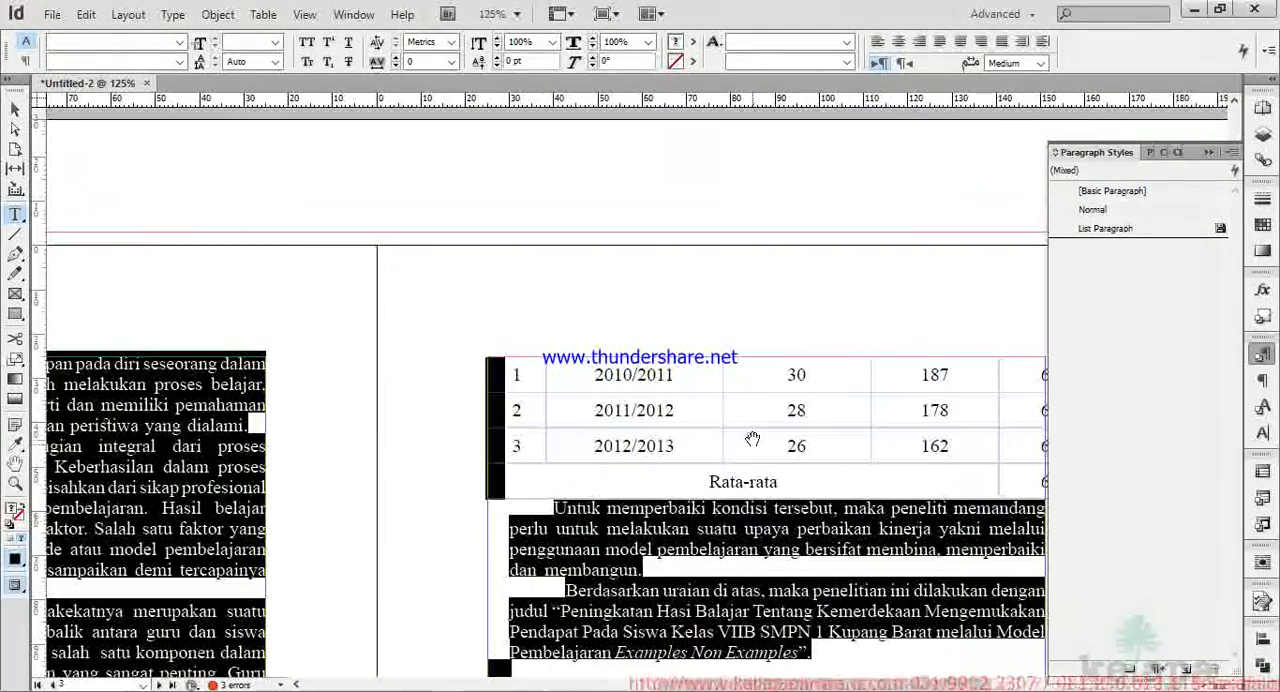
right_click(1108, 234)
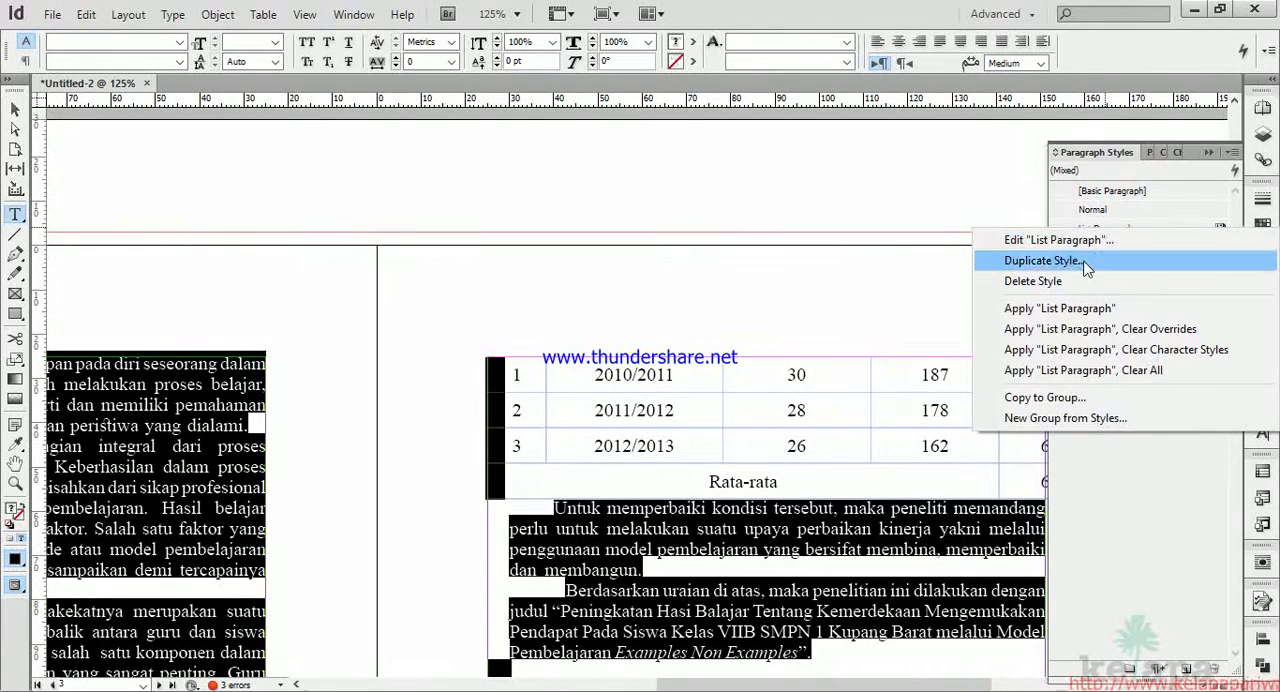
left_click(1089, 244)
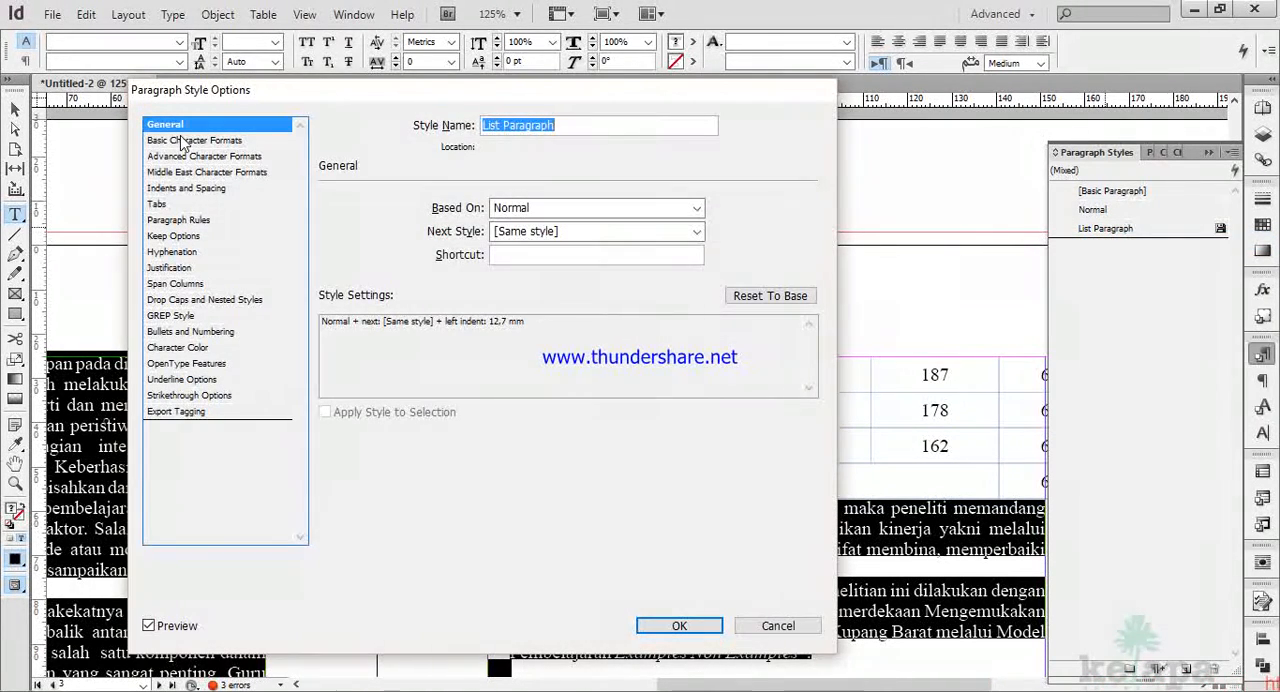
left_click(182, 141)
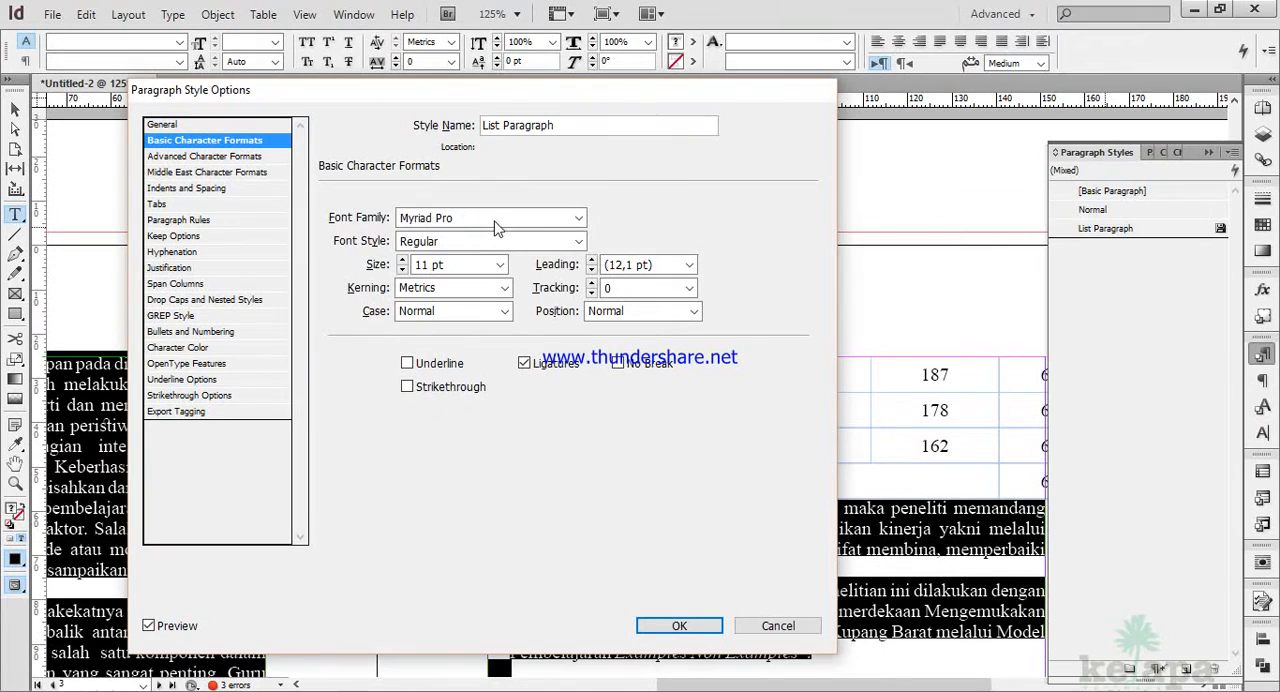
left_click(209, 189)
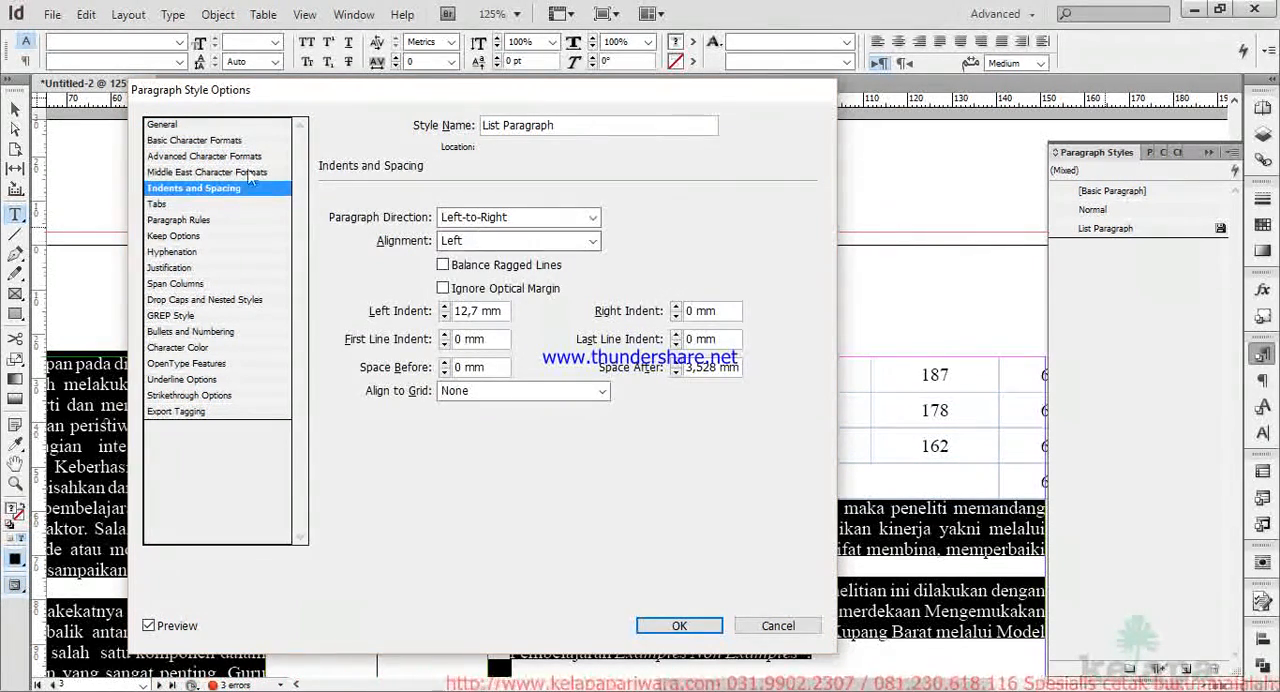
left_click(229, 173)
left_click(226, 156)
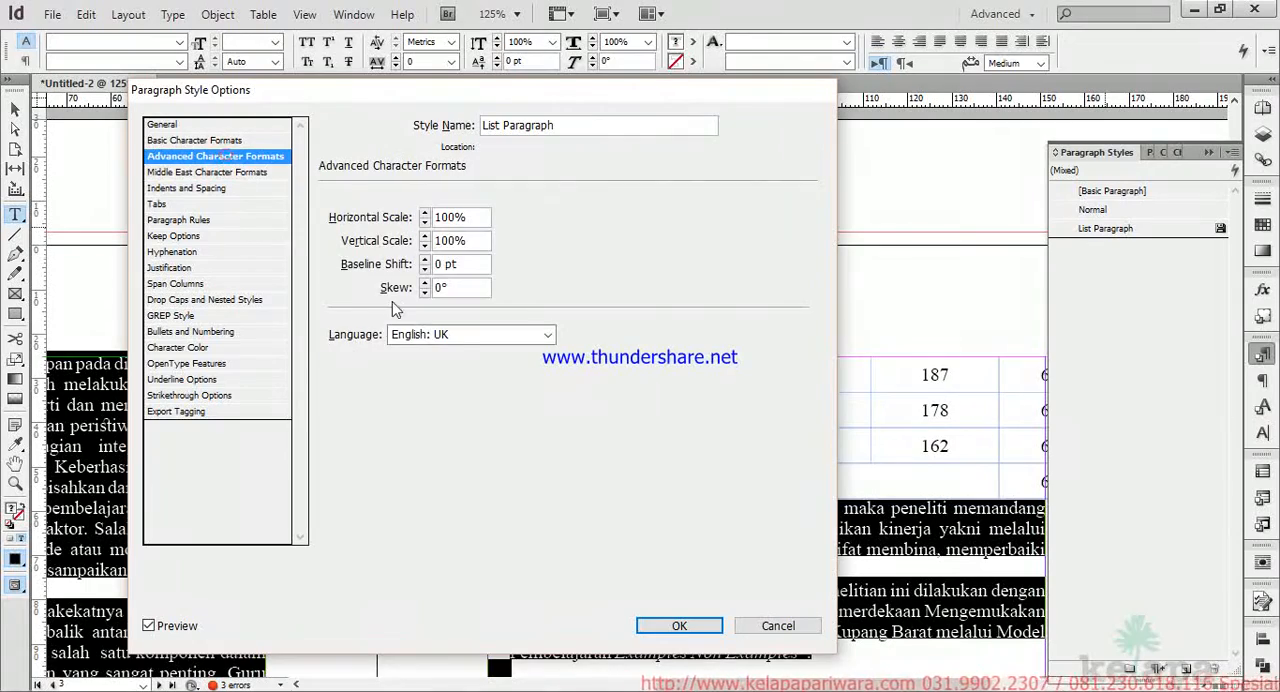
left_click(676, 626)
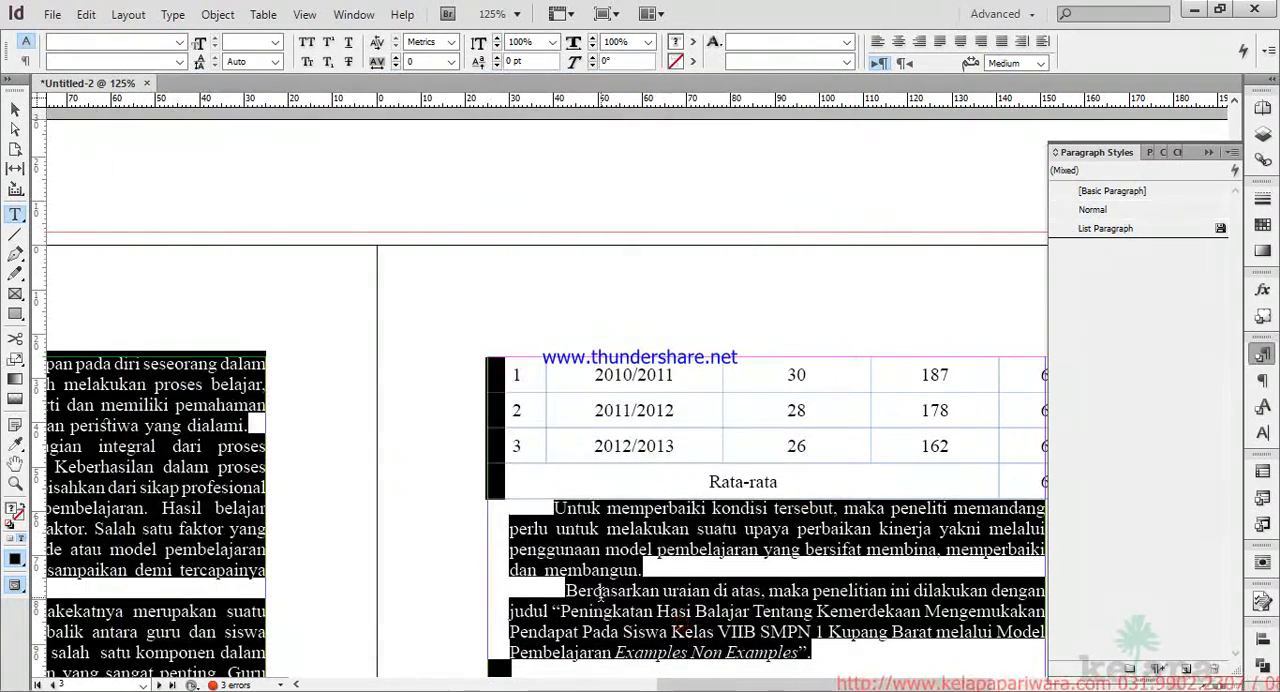
Deselect the text and examine the body text and Tabel 1.1, which is split across pages 2 and 3.
left_click(603, 557)
scroll(429, 511, "down", 2)
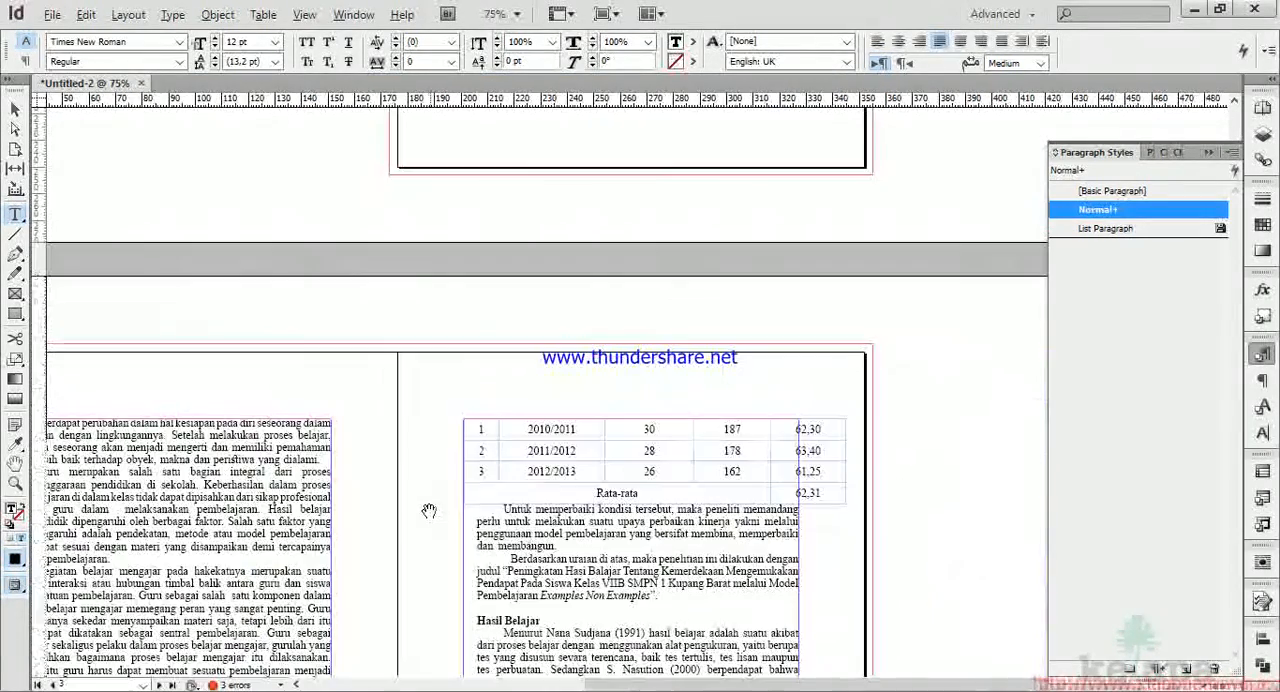
scroll(403, 528, "left", 2)
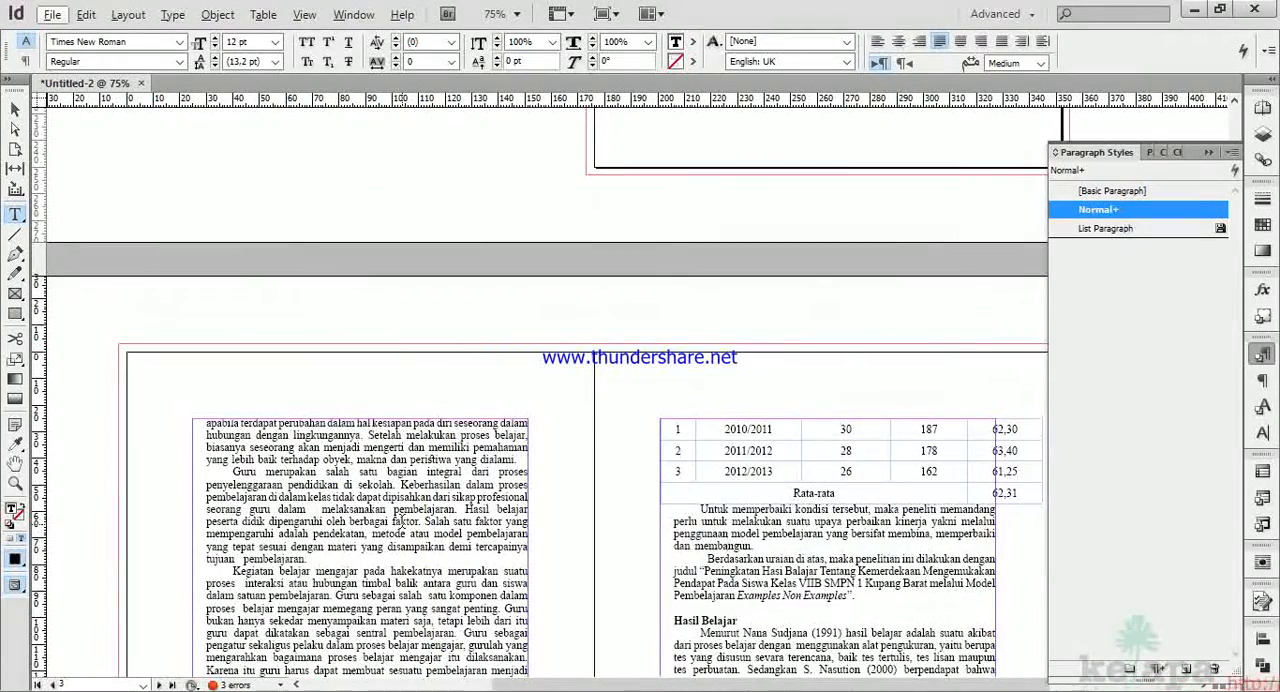
scroll(403, 528, "down", 3)
scroll(403, 528, "right", 2)
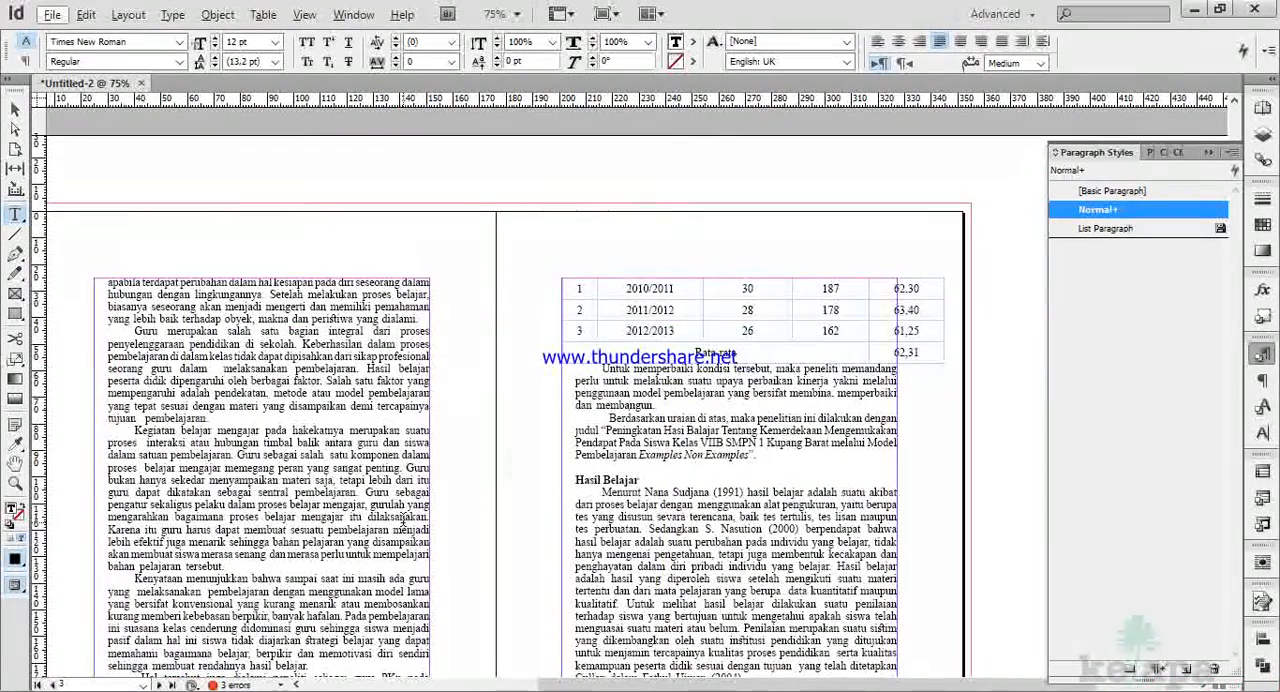
scroll(675, 458, "down", 7)
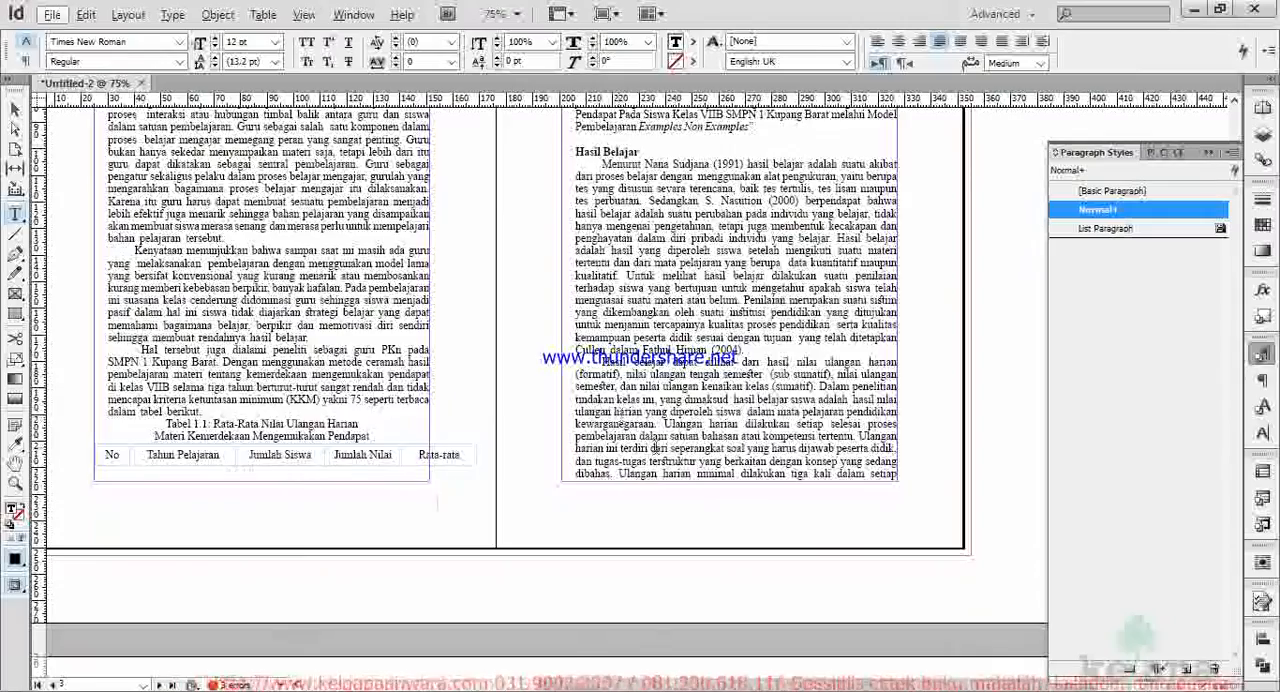
scroll(675, 458, "up", 7)
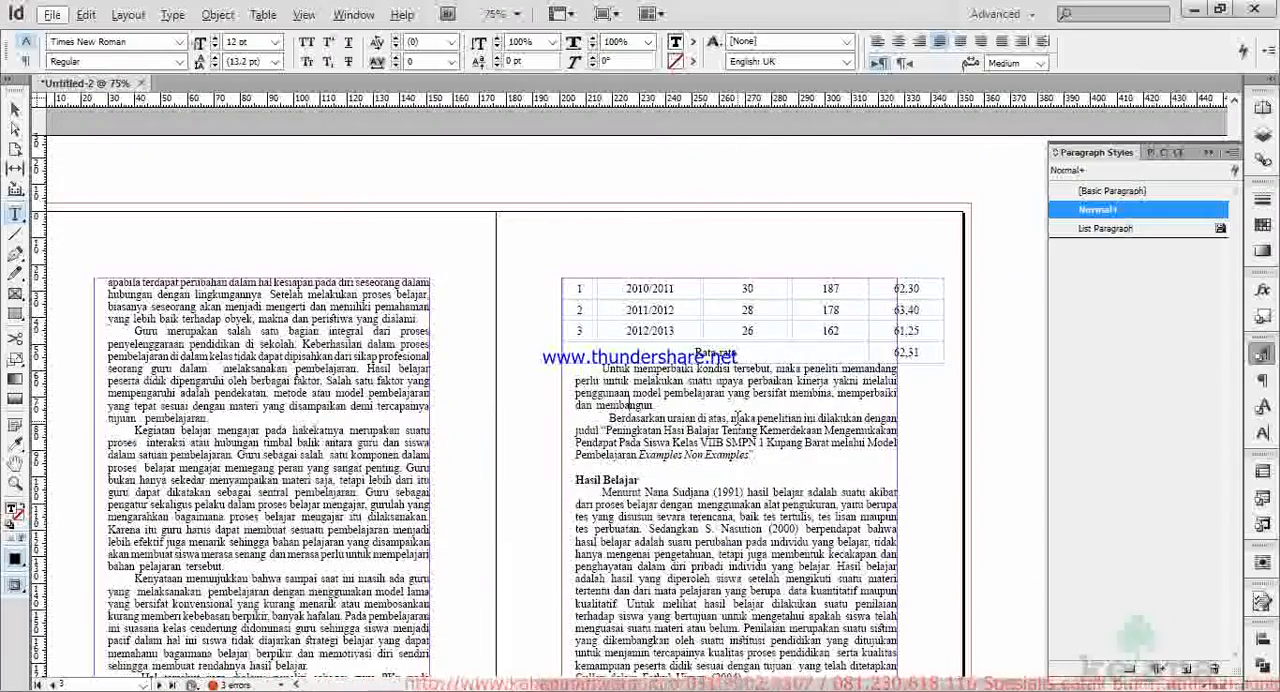
scroll(560, 495, "down", 3)
scroll(217, 571, "down", 3)
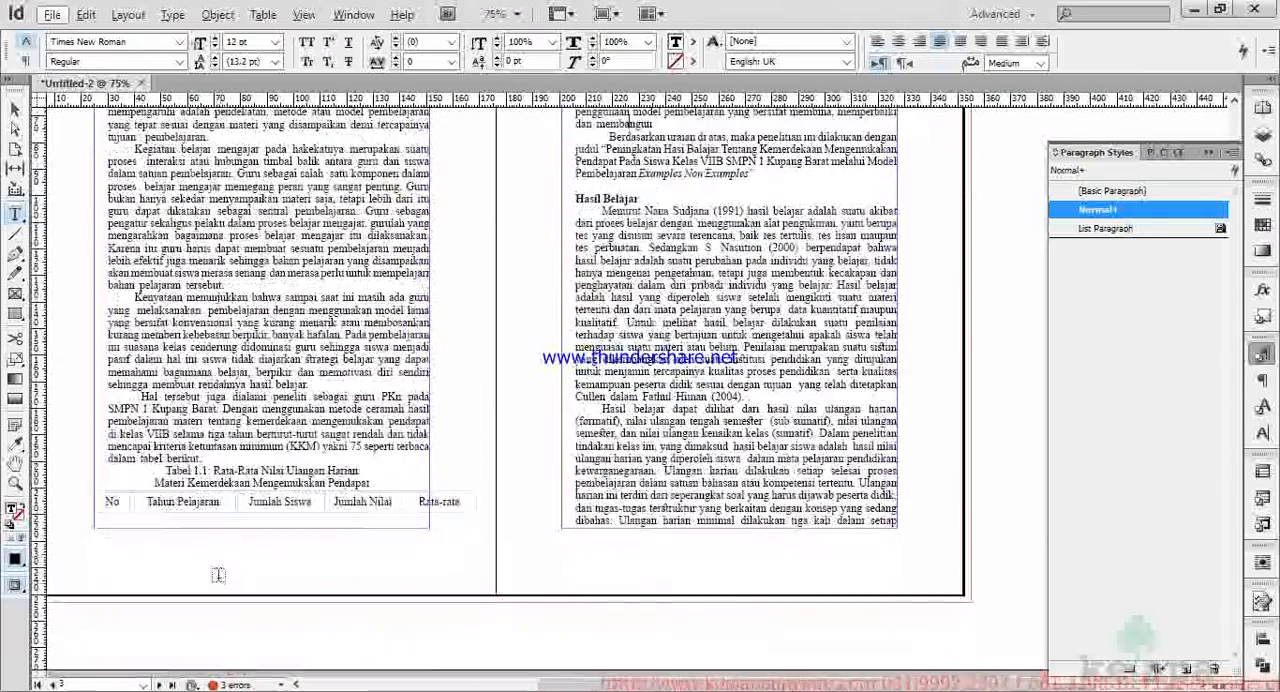
scroll(195, 514, "up", 2)
scroll(197, 514, "left", 4)
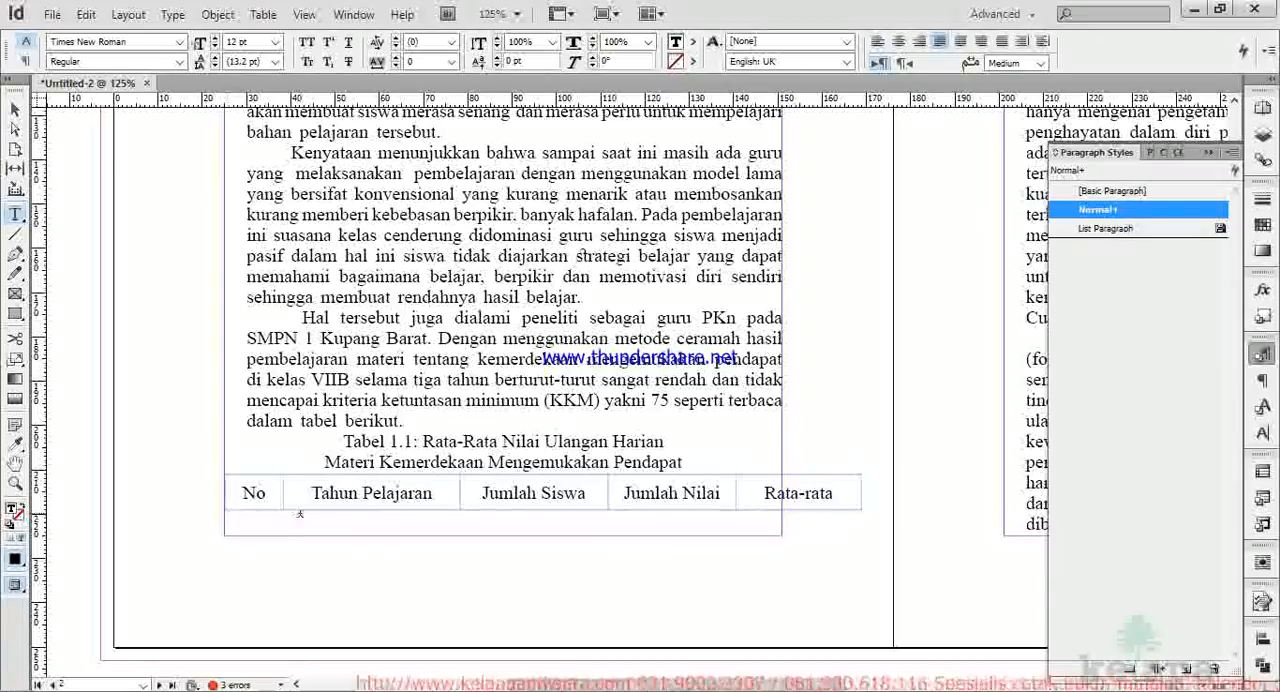
scroll(725, 495, "up", 10)
scroll(725, 495, "right", 3)
scroll(725, 491, "right", 8)
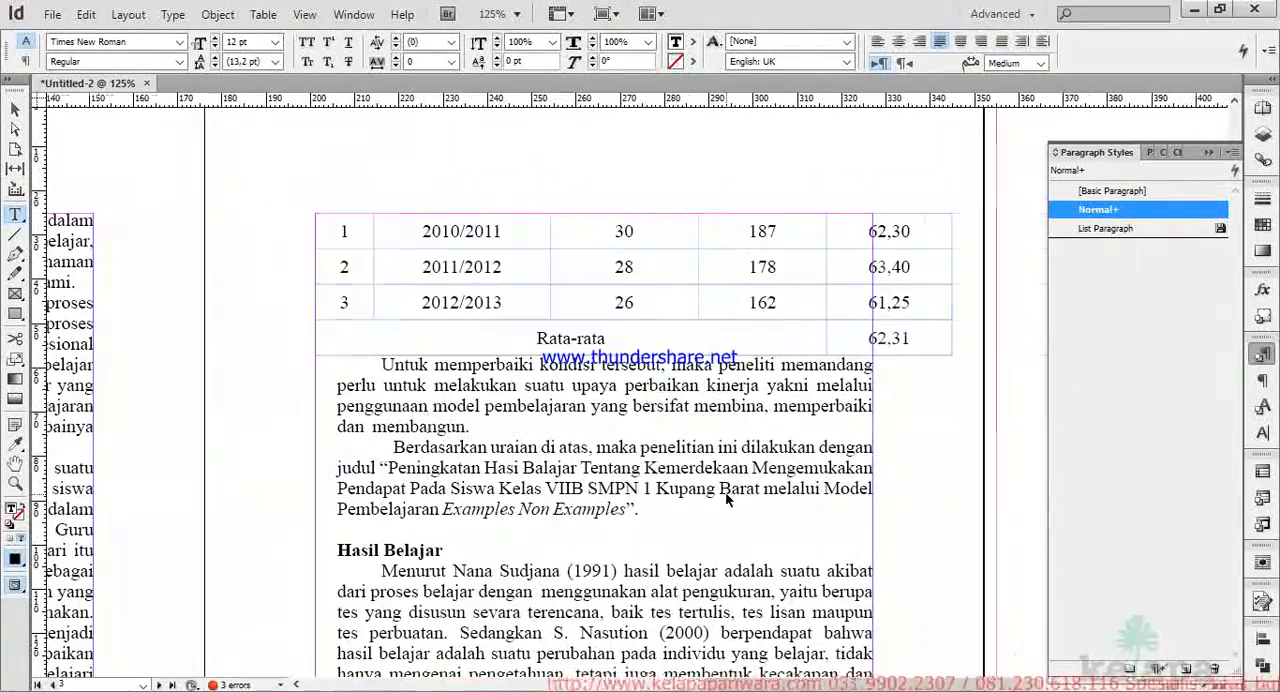
scroll(463, 403, "down", 12)
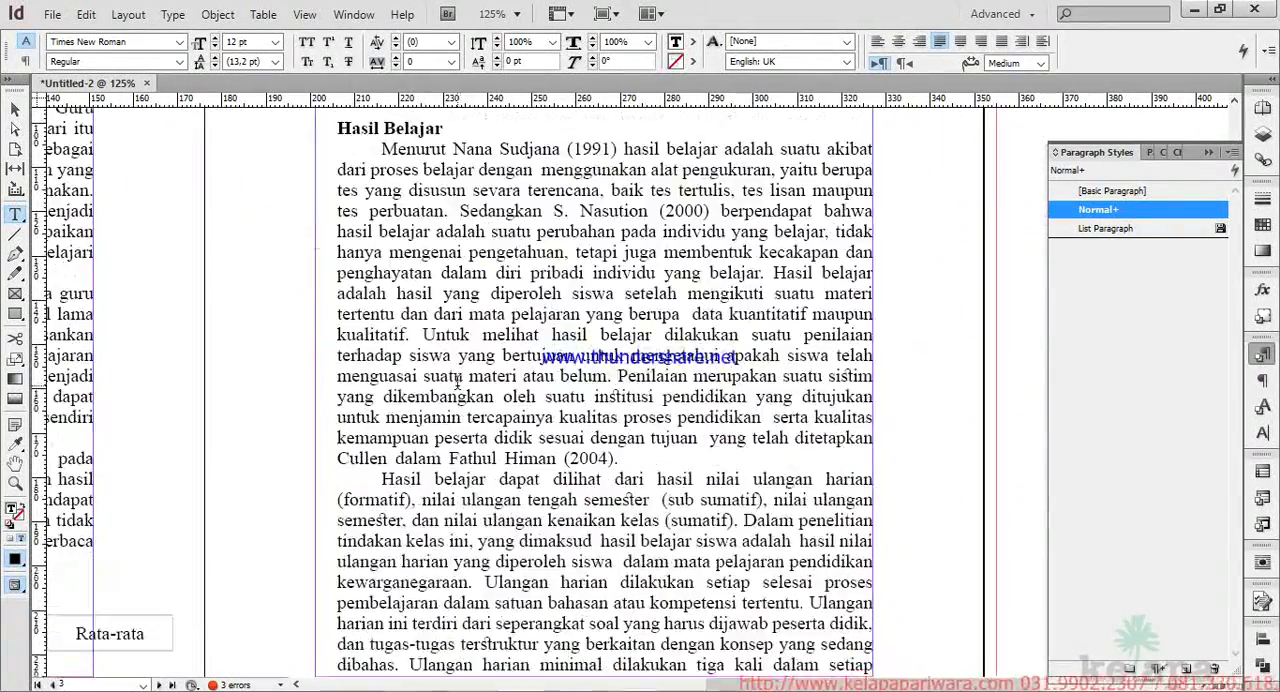
scroll(456, 386, "left", 12)
scroll(455, 386, "up", 2)
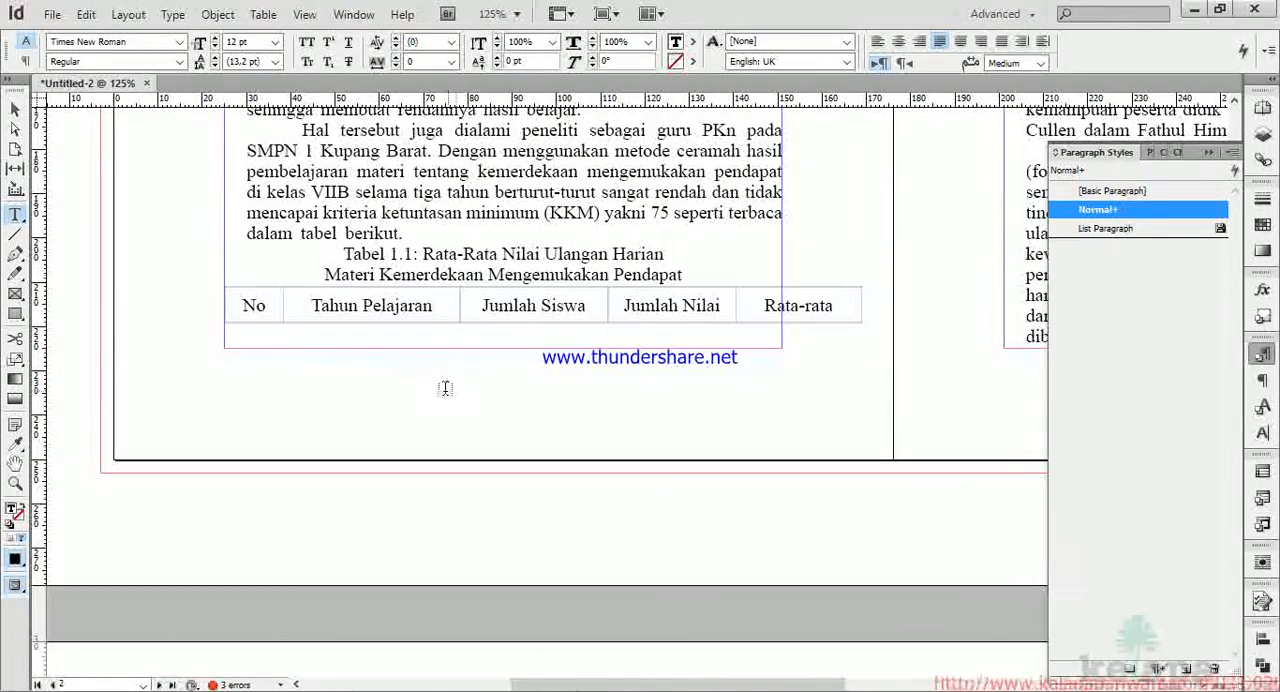
Select all cells of Tabel 1.1 across both pages and clear its table style and cell style overrides.
left_click_drag(258, 288, 761, 386)
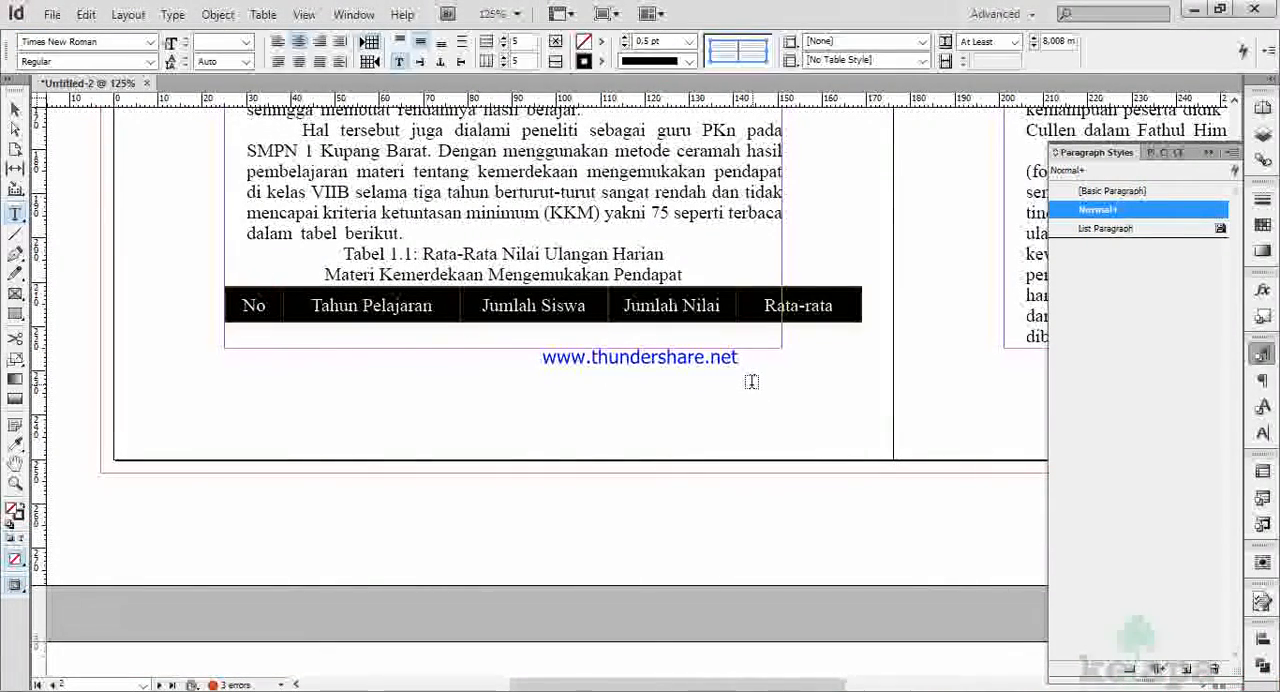
scroll(731, 376, "down", 2, "alt")
scroll(731, 376, "down", 1, "alt")
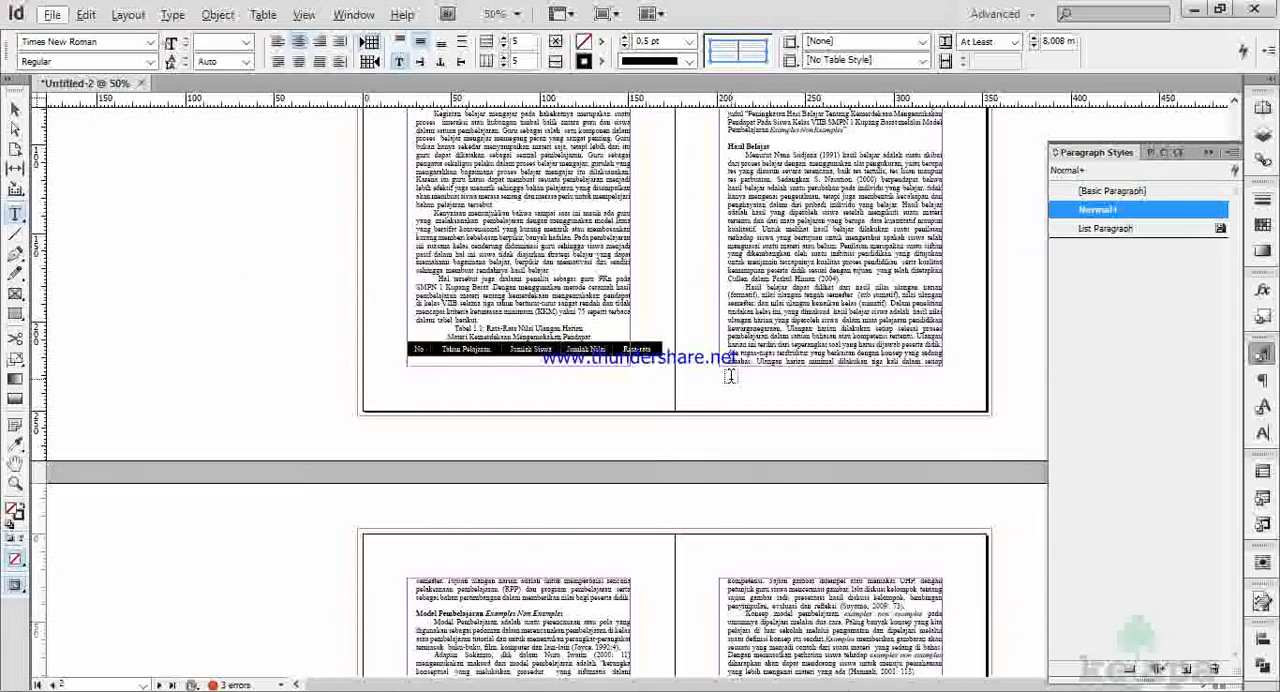
scroll(731, 376, "up", 3)
scroll(615, 465, "up", 1, "alt")
scroll(615, 460, "right", 4)
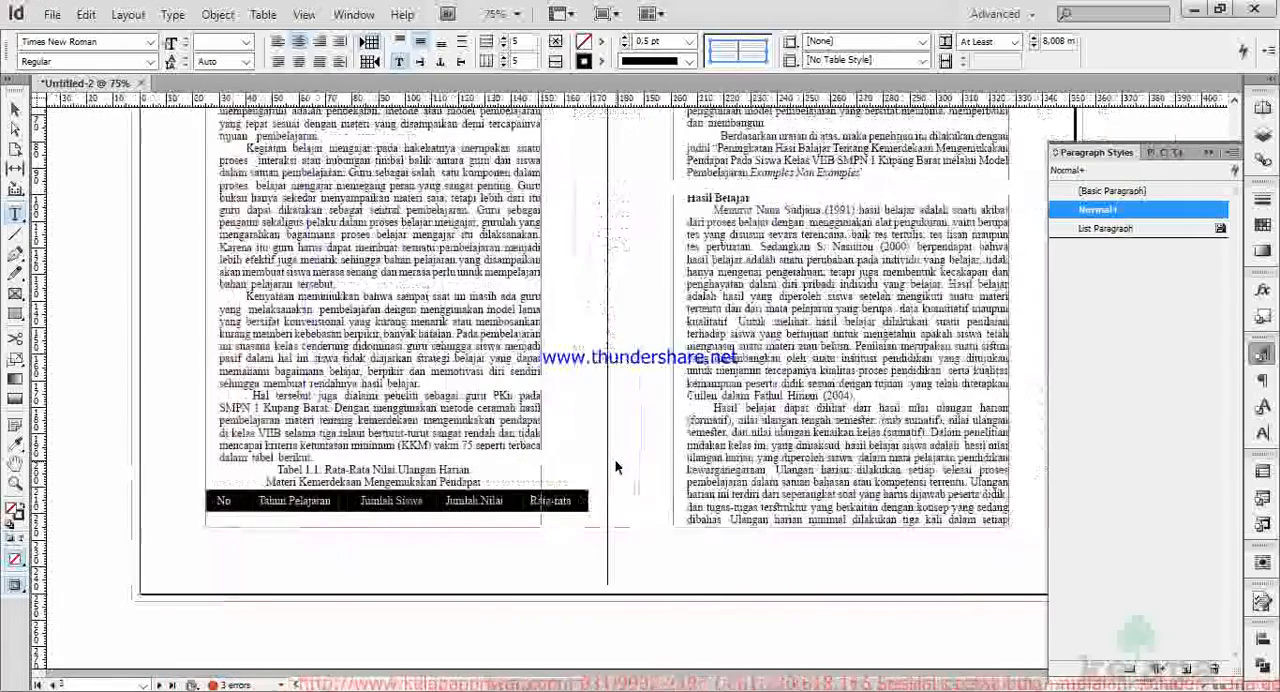
scroll(615, 460, "up", 3)
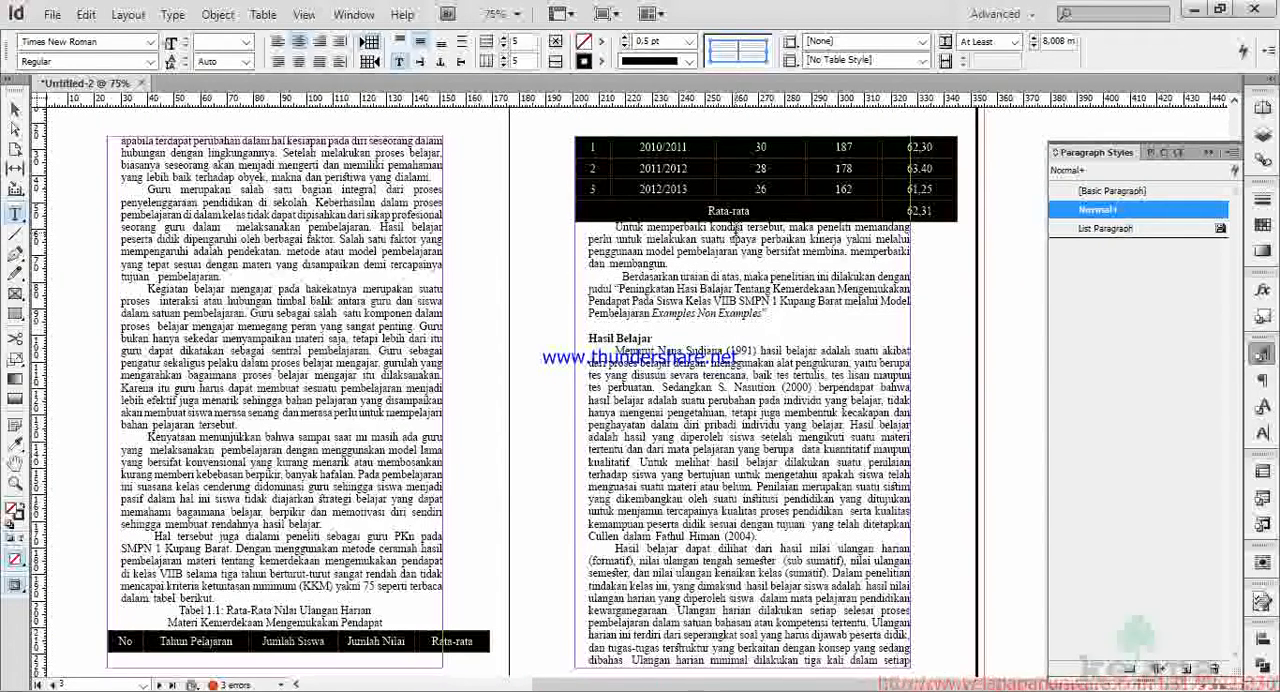
left_click(791, 64)
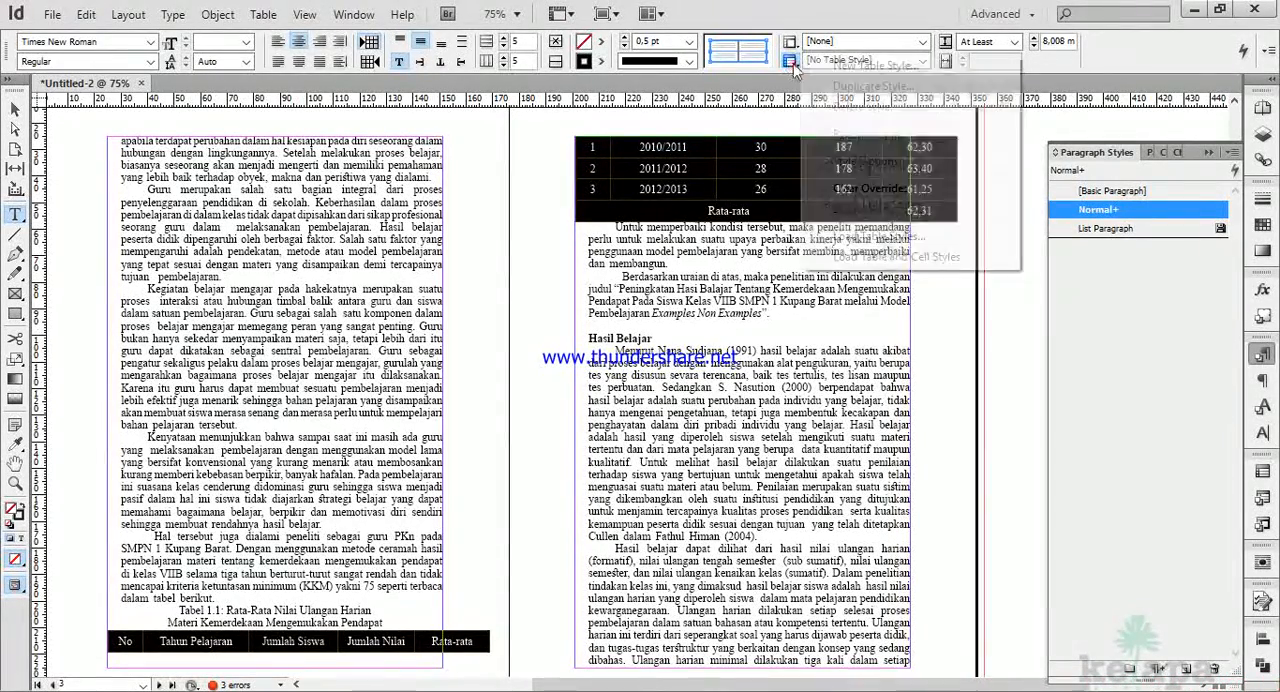
left_click(860, 189)
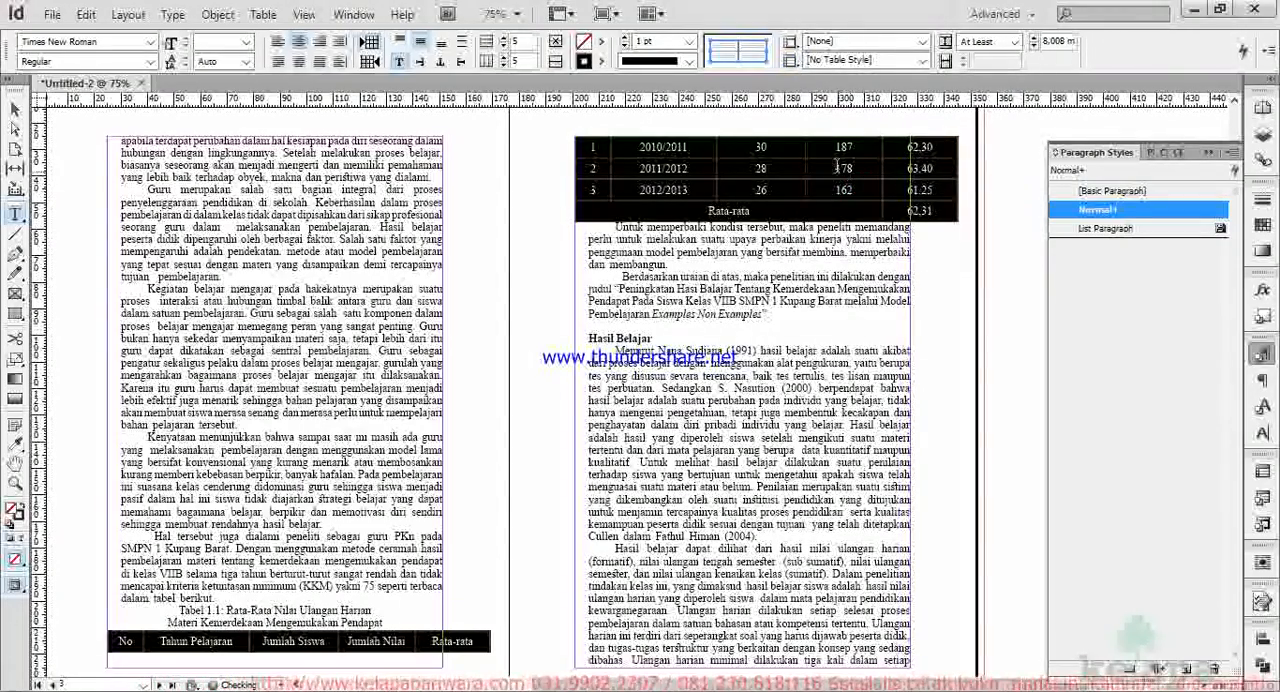
left_click(791, 42)
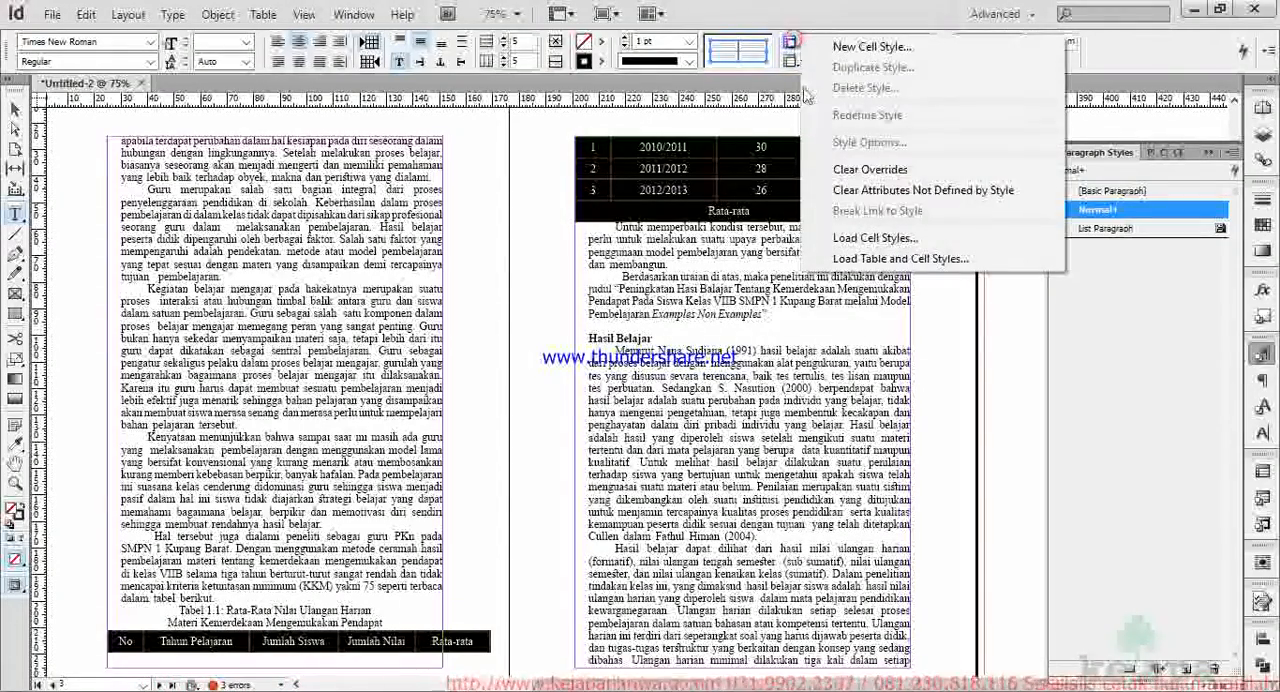
left_click(862, 169)
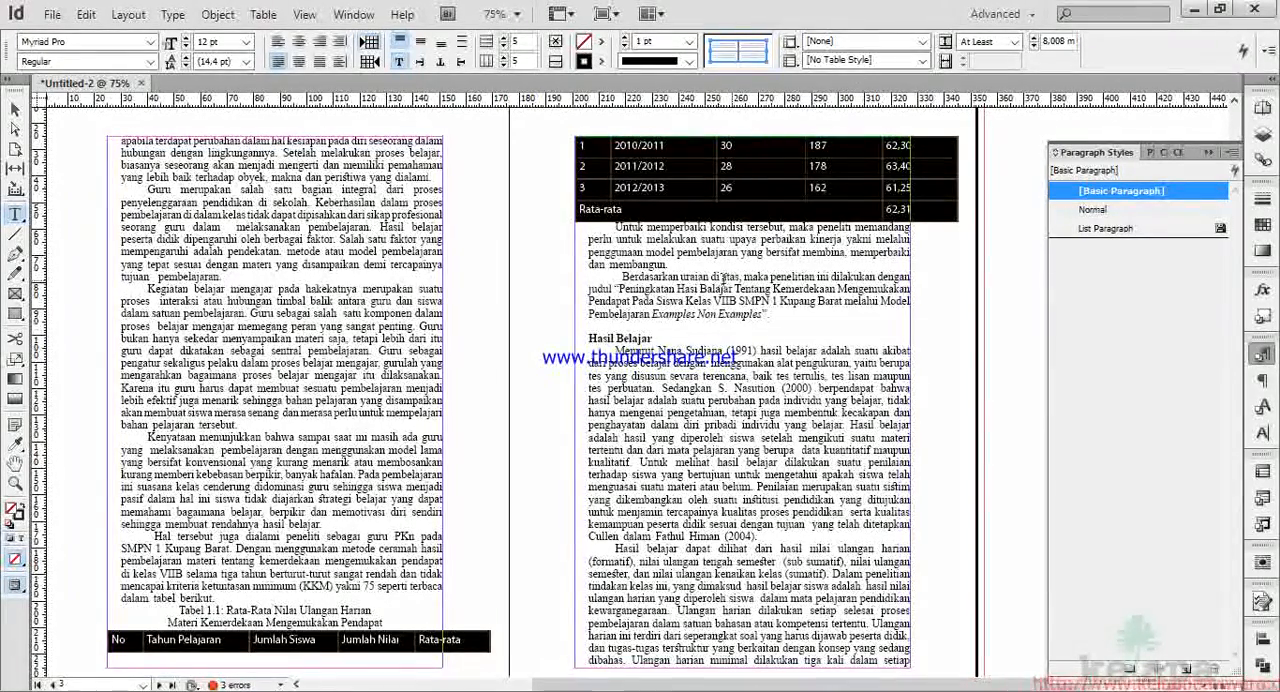
Insert a page break before the Tabel 1.1 caption so the caption and whole table start on the following page.
scroll(722, 282, "down", 3)
scroll(700, 288, "up", 2)
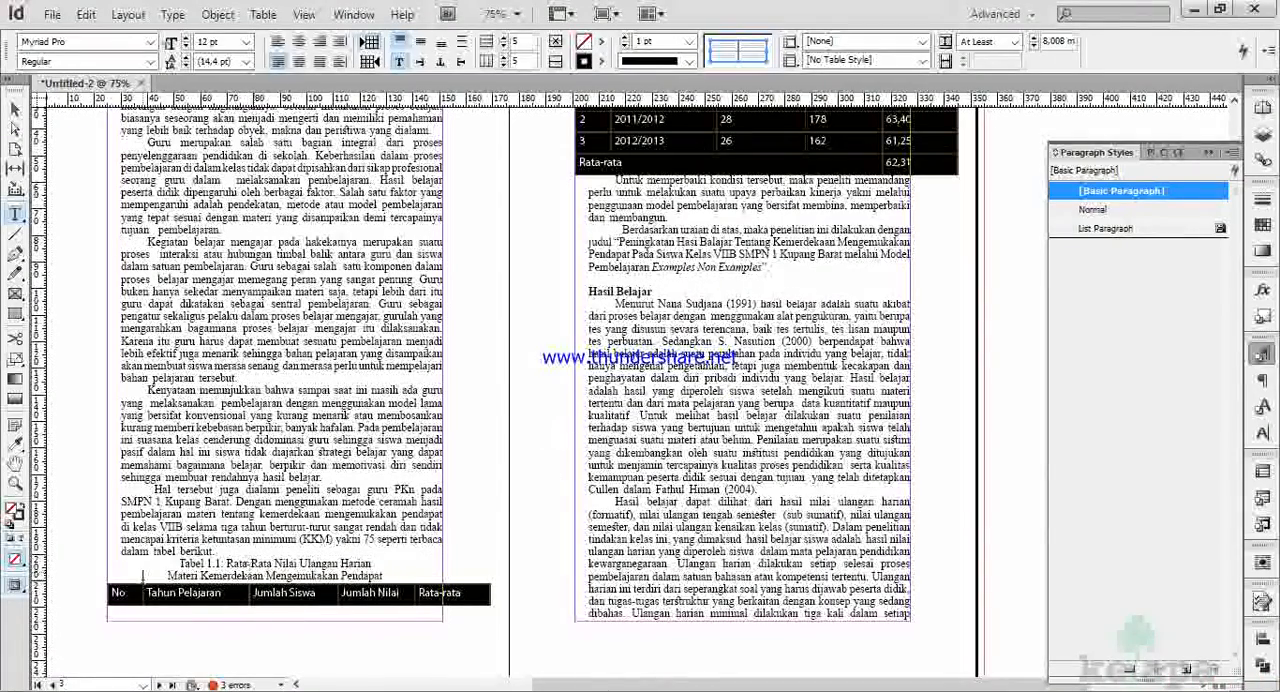
left_click(276, 577)
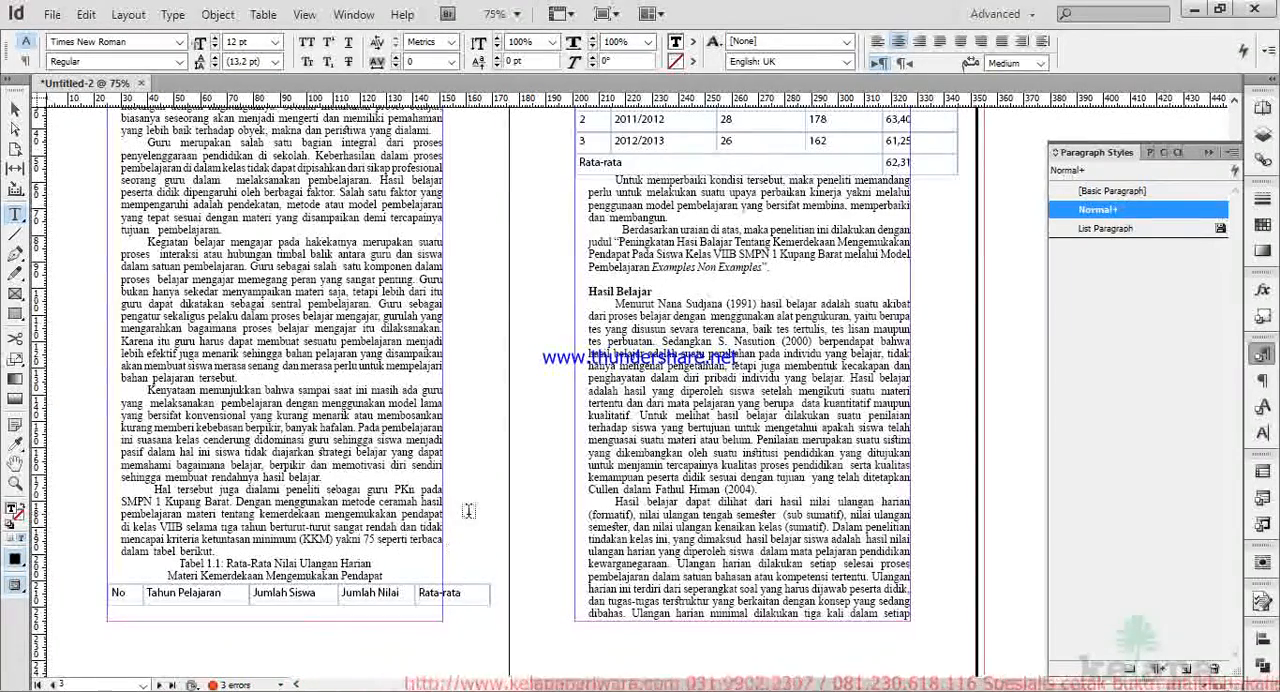
left_click(218, 15)
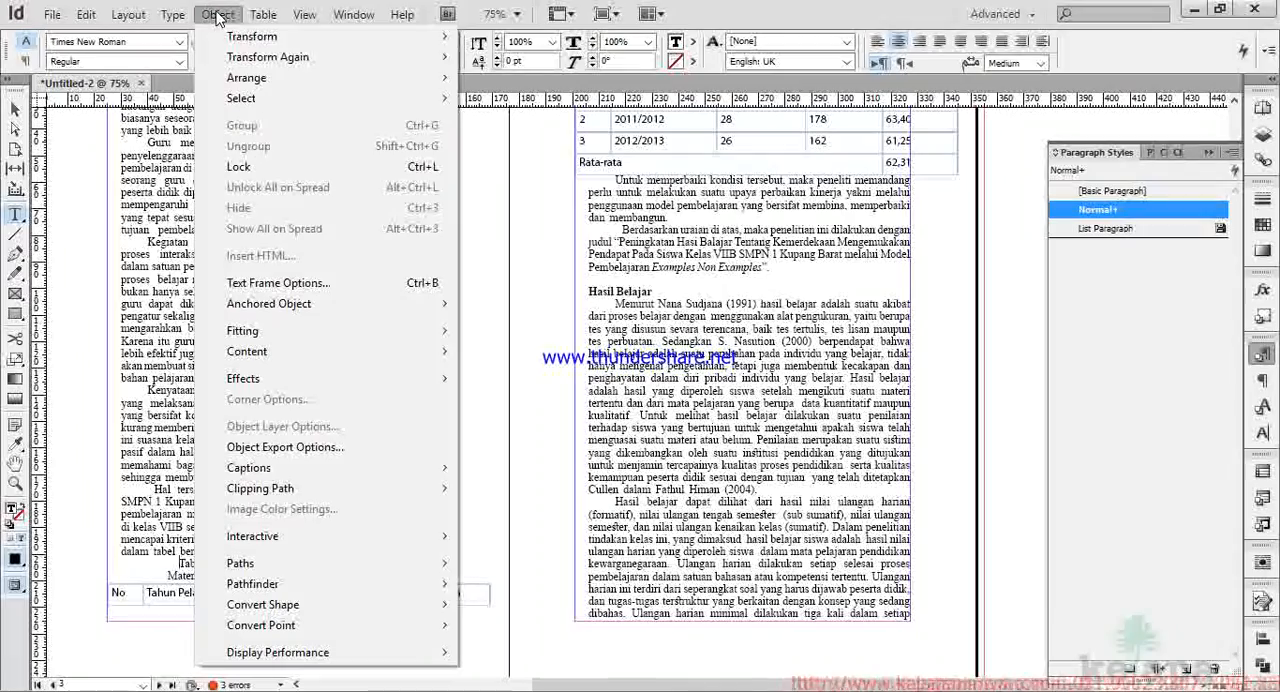
mouse_move(224, 57)
mouse_move(172, 15)
mouse_move(296, 570)
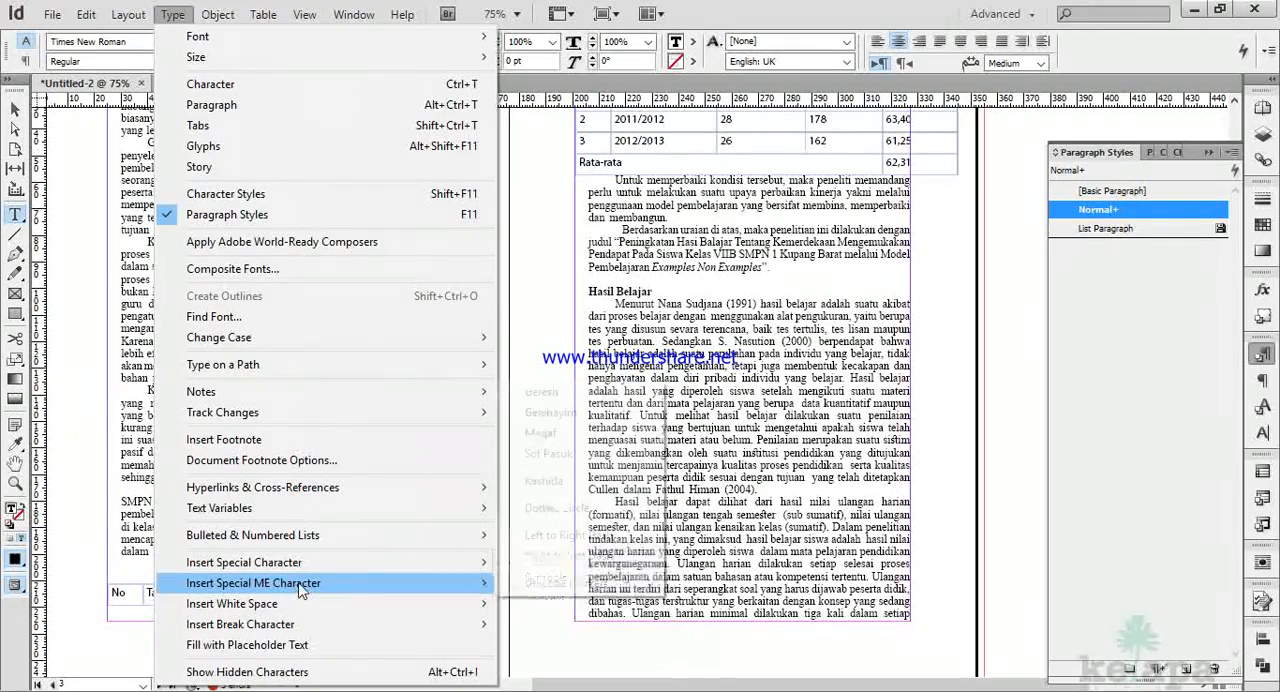
mouse_move(317, 598)
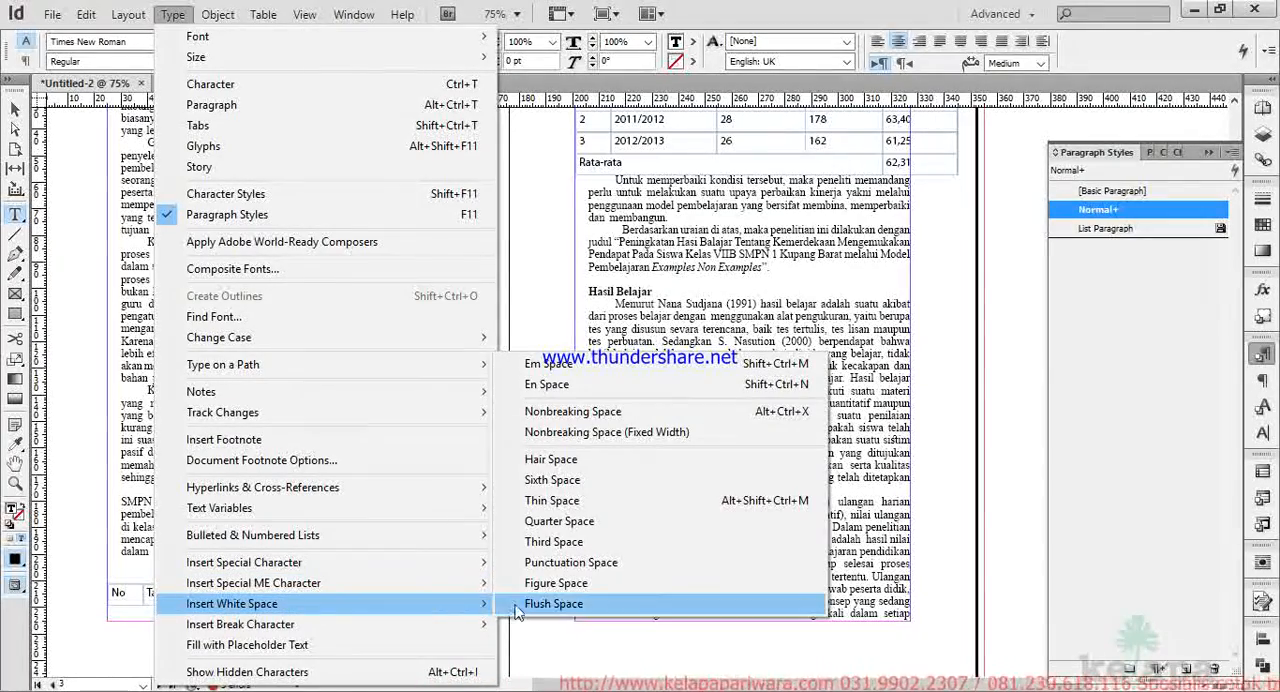
mouse_move(472, 626)
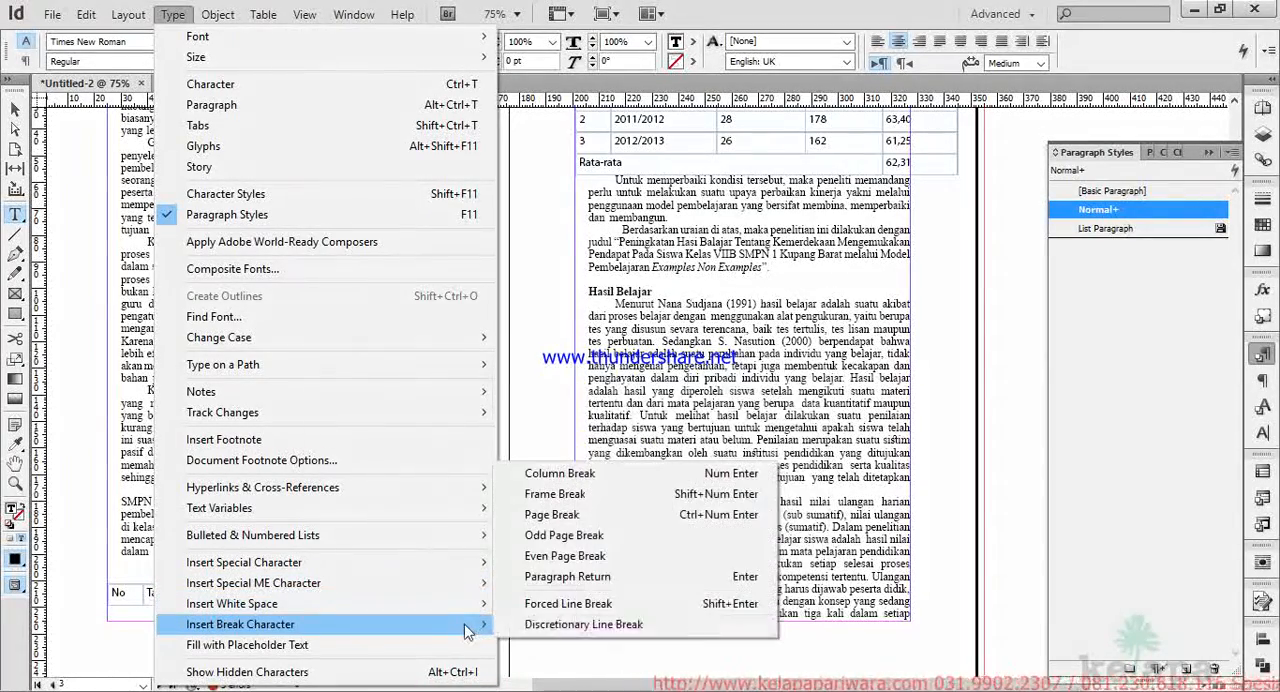
left_click(551, 514)
scroll(551, 517, "up", 3)
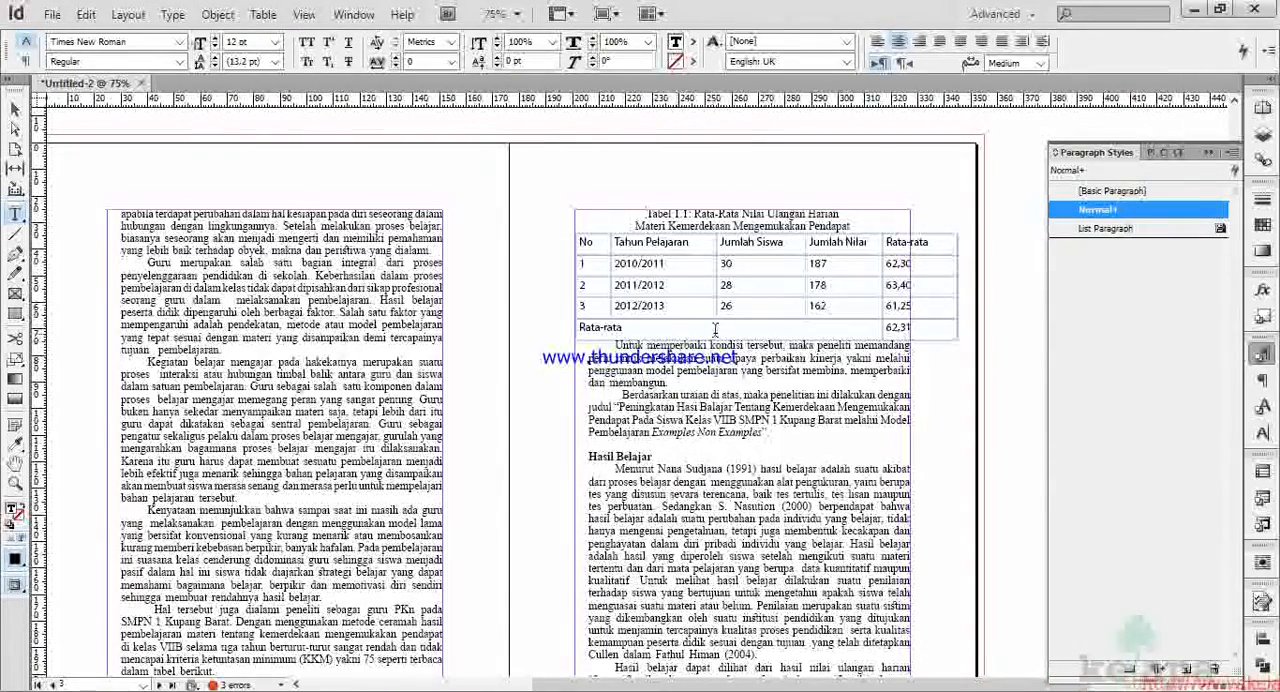
Narrow the columns of Tabel 1.1 so the table's outer edge lines up with the text frame's edge.
scroll(763, 300, "up", 1)
scroll(754, 296, "right", 1)
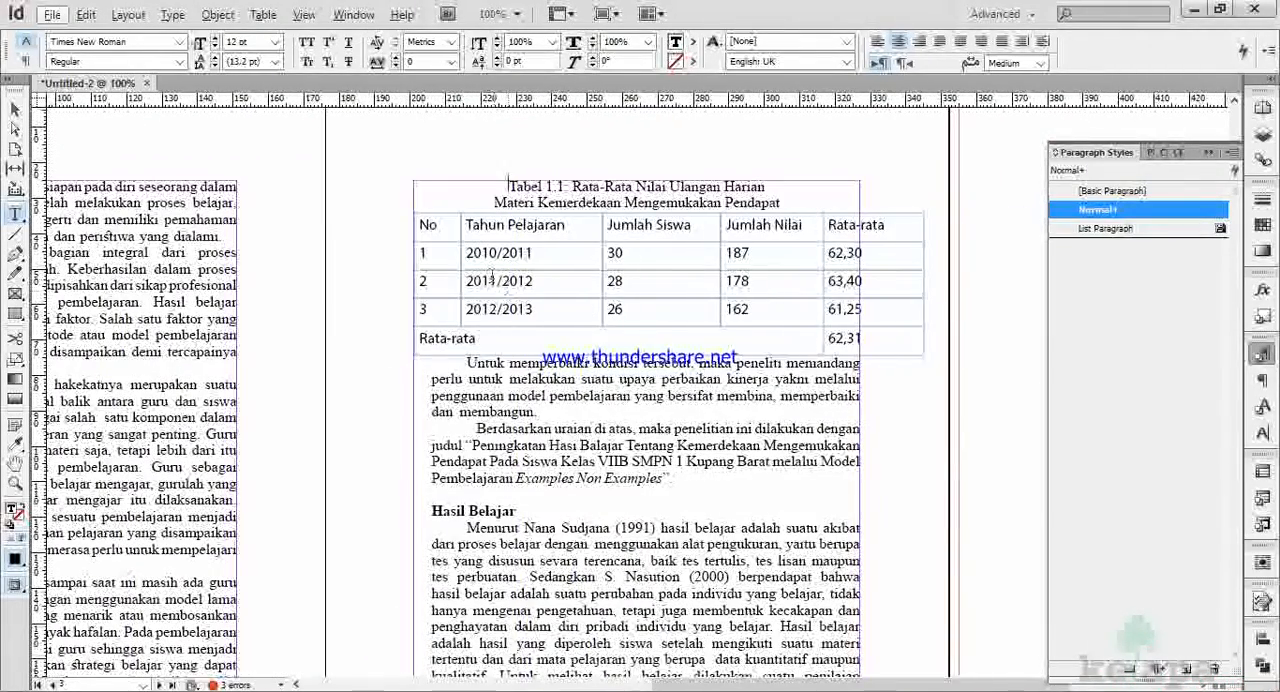
left_click_drag(461, 258, 451, 258)
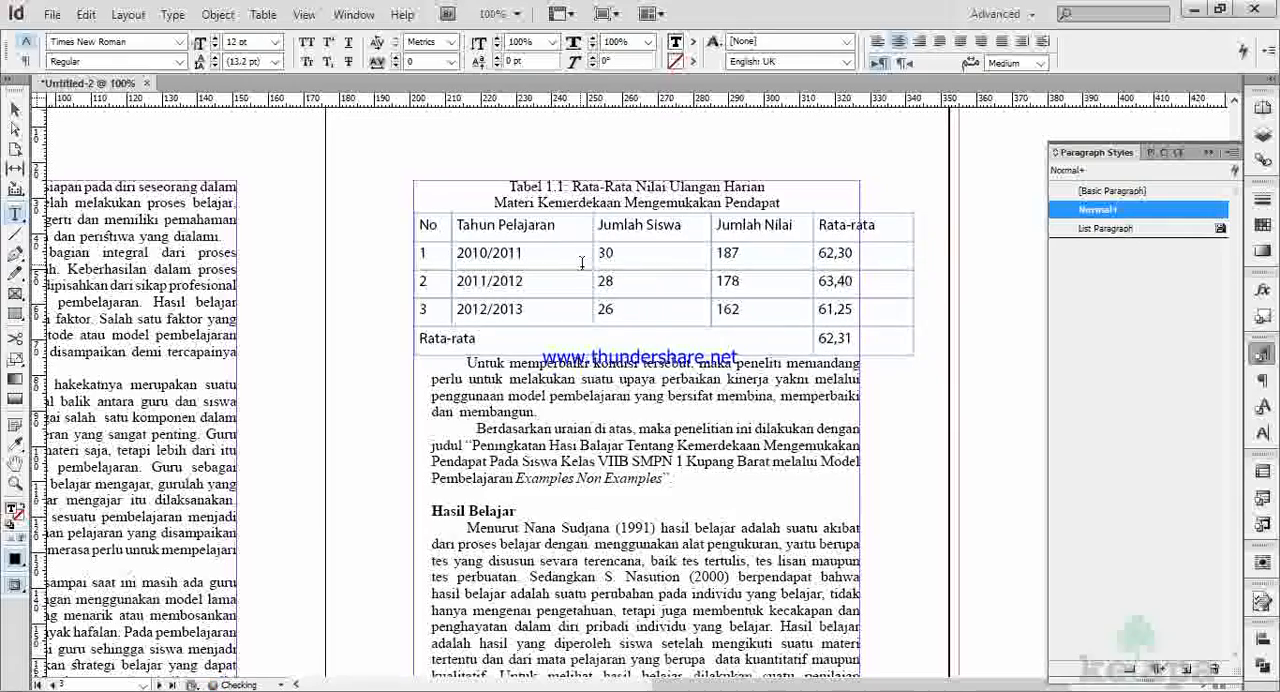
left_click_drag(593, 262, 575, 262)
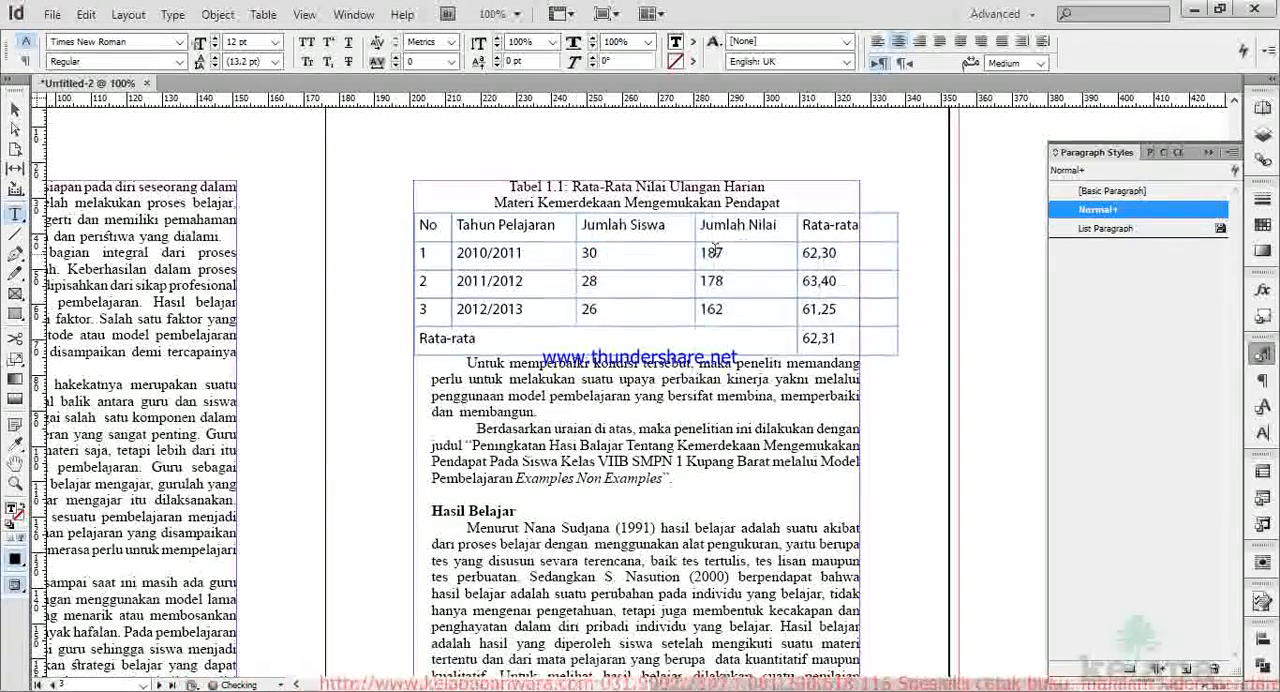
left_click_drag(690, 260, 676, 260)
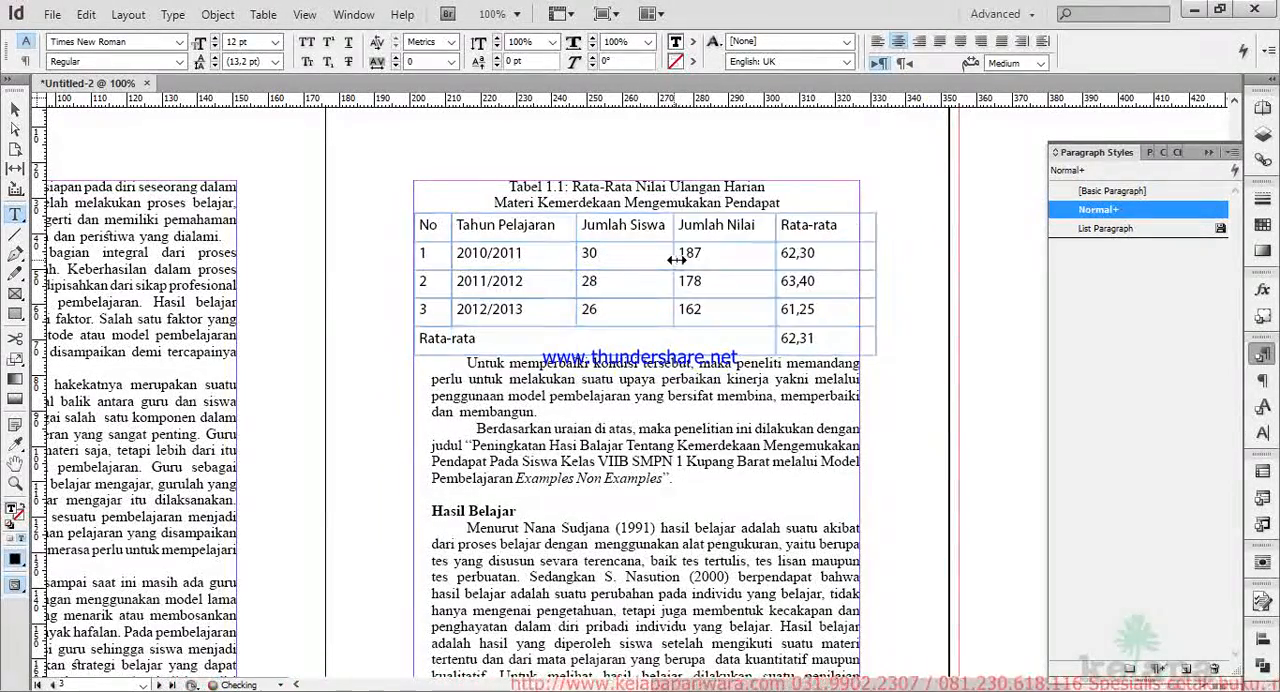
left_click_drag(795, 260, 766, 260)
left_click_drag(864, 263, 857, 263)
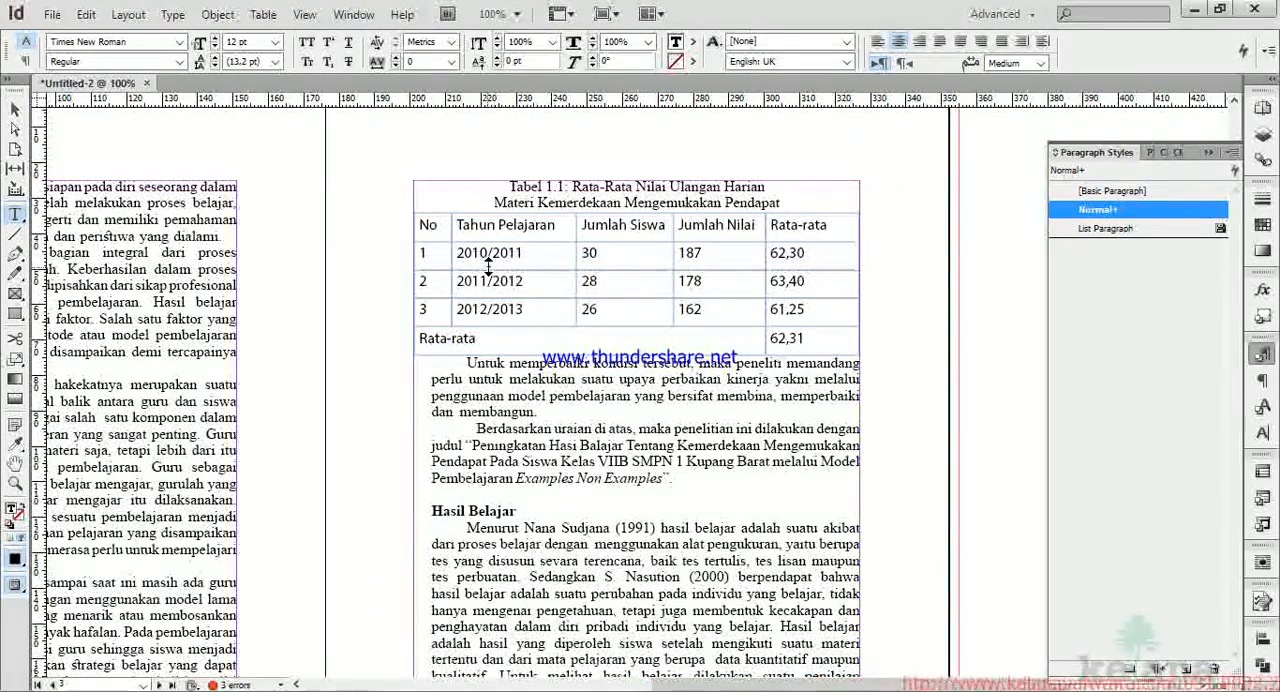
Apply the Normal paragraph style to all cells of Tabel 1.1.
left_click_drag(433, 217, 919, 326)
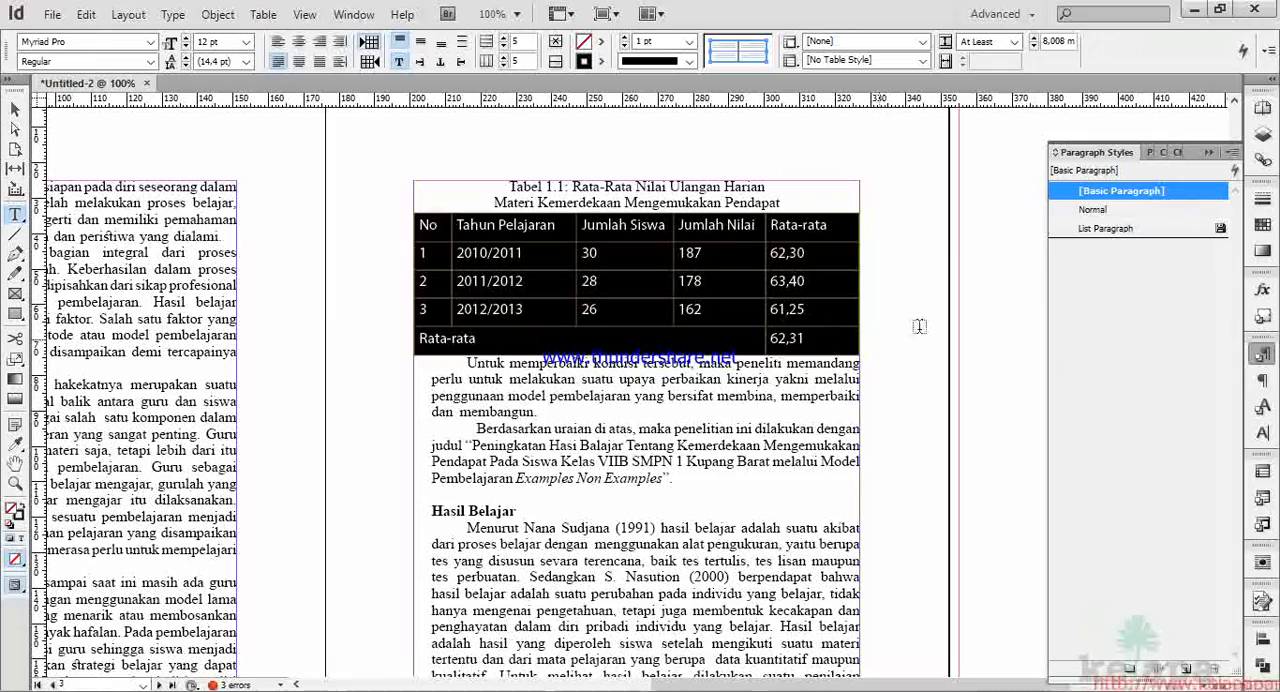
left_click(1094, 210)
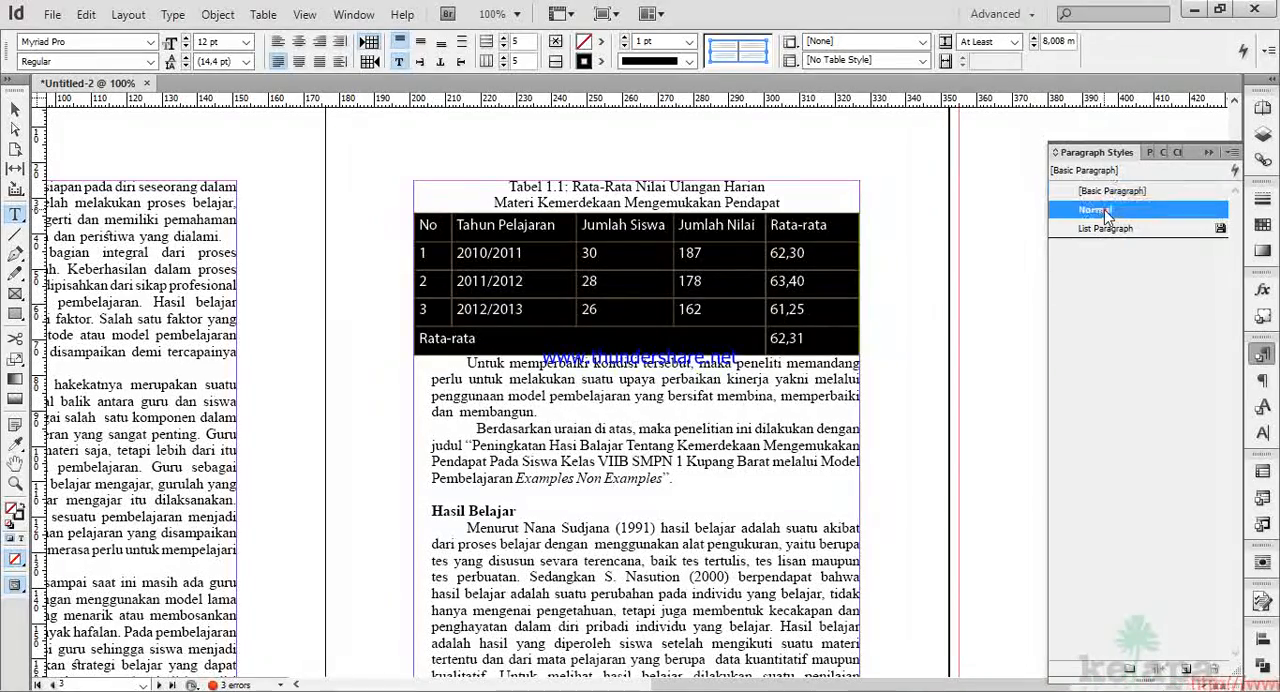
left_click(720, 276)
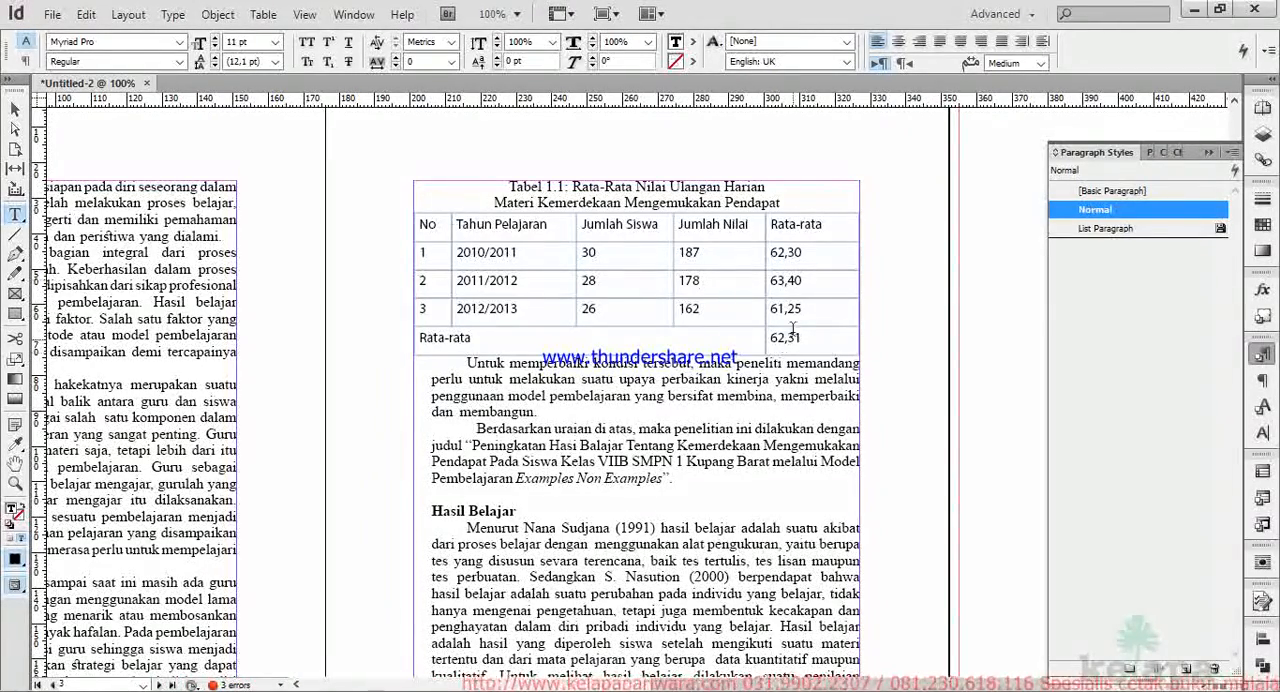
Create a paragraph style named THeader, based on Normal, for the header row of Tabel 1.1.
left_click(412, 226)
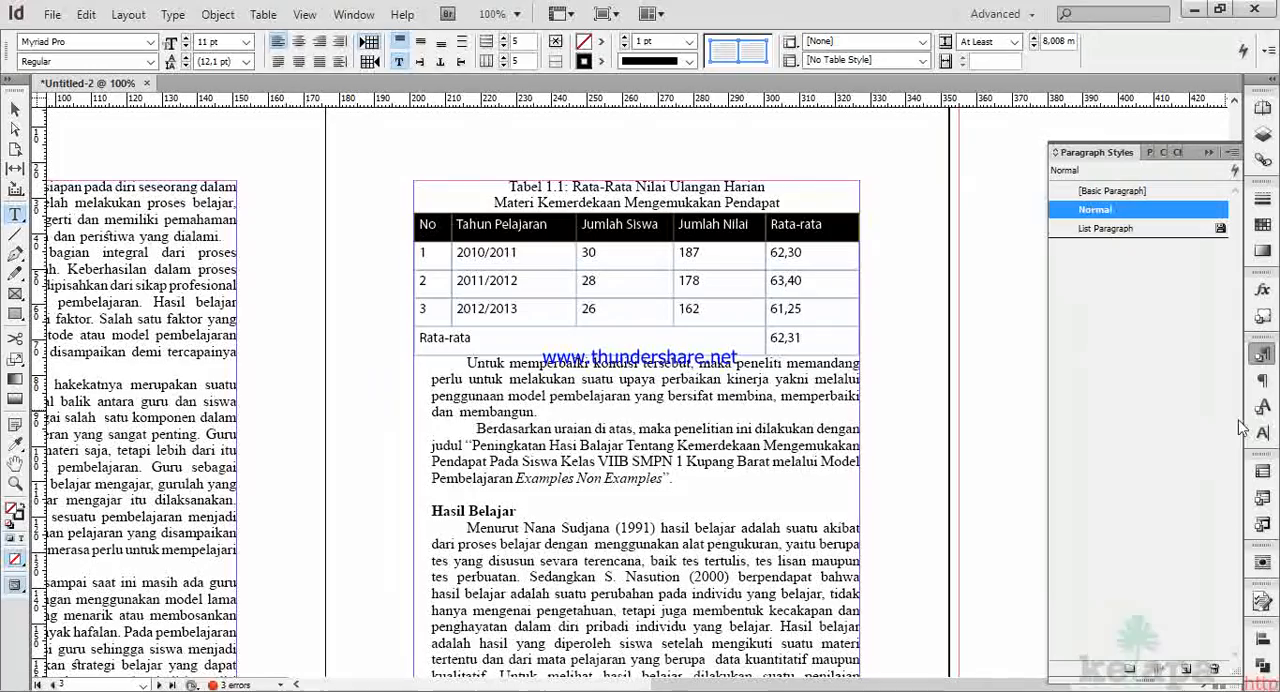
left_click(1185, 670)
left_click(1120, 230)
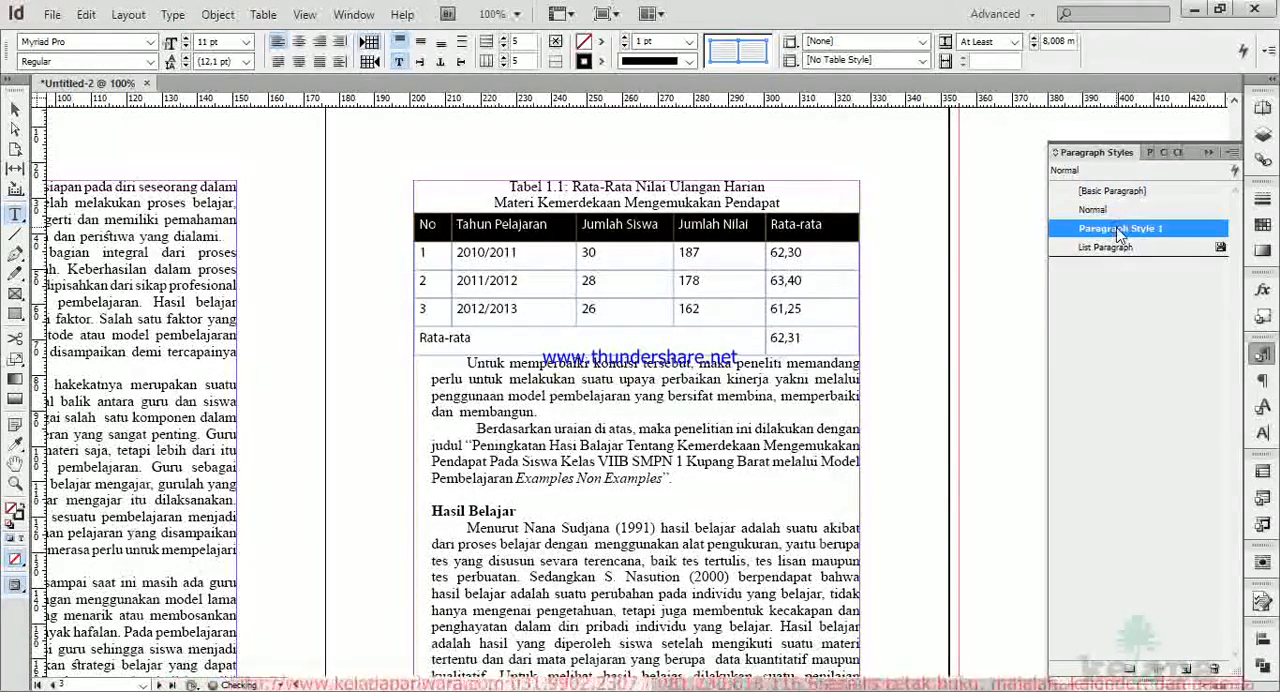
double_click(1120, 230)
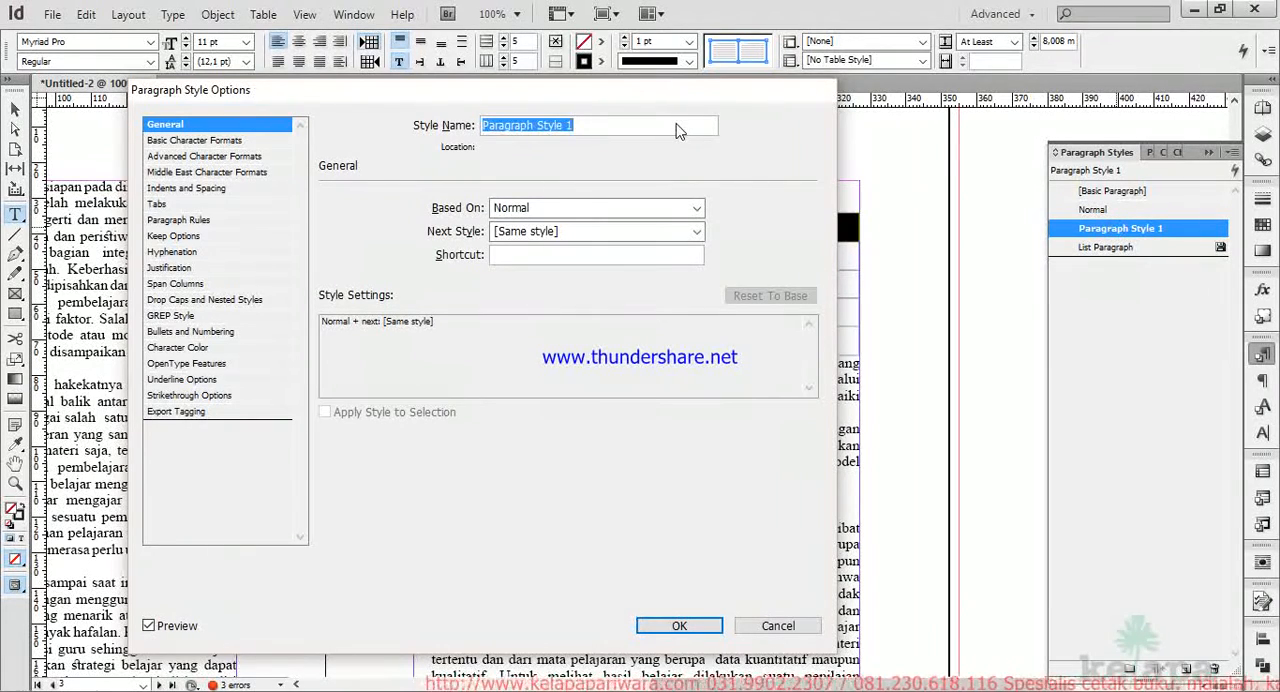
type("Header")
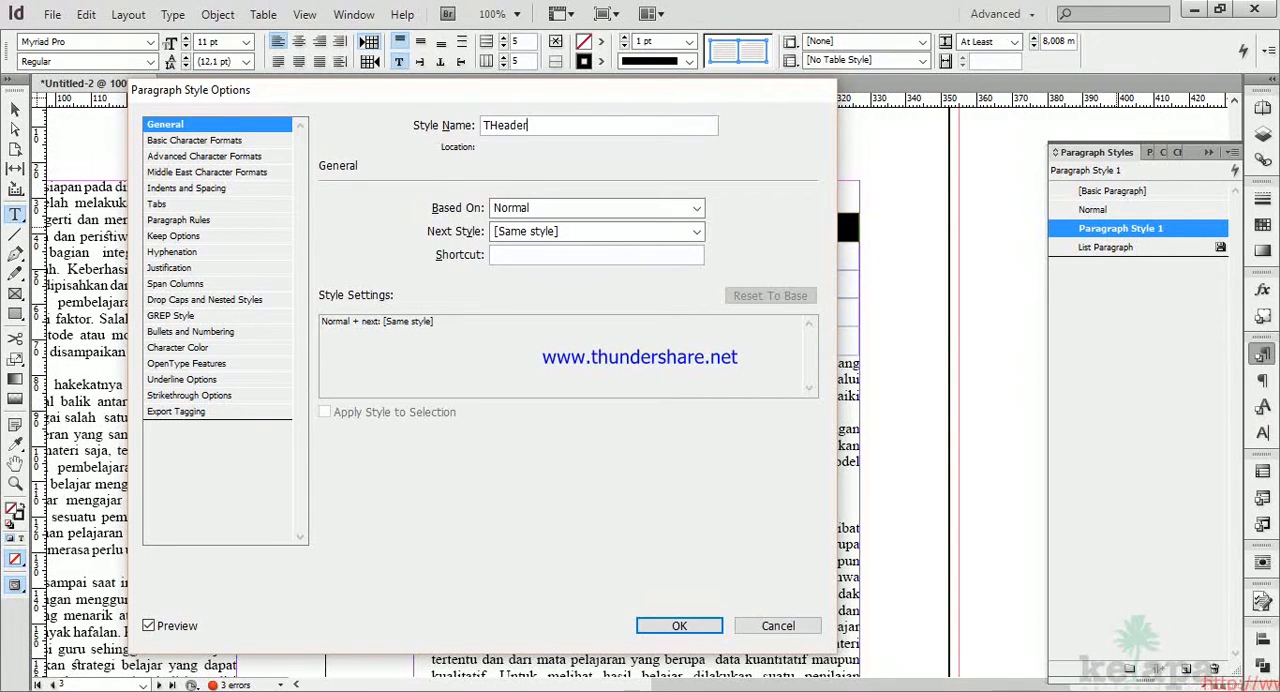
mouse_move(310, 92)
left_mouse_down()
mouse_move(615, 104)
mouse_move(453, 78)
mouse_move(325, 84)
left_mouse_up()
Set the THeader style's font style to Bold and preview it on the table's header row.
left_click(241, 132)
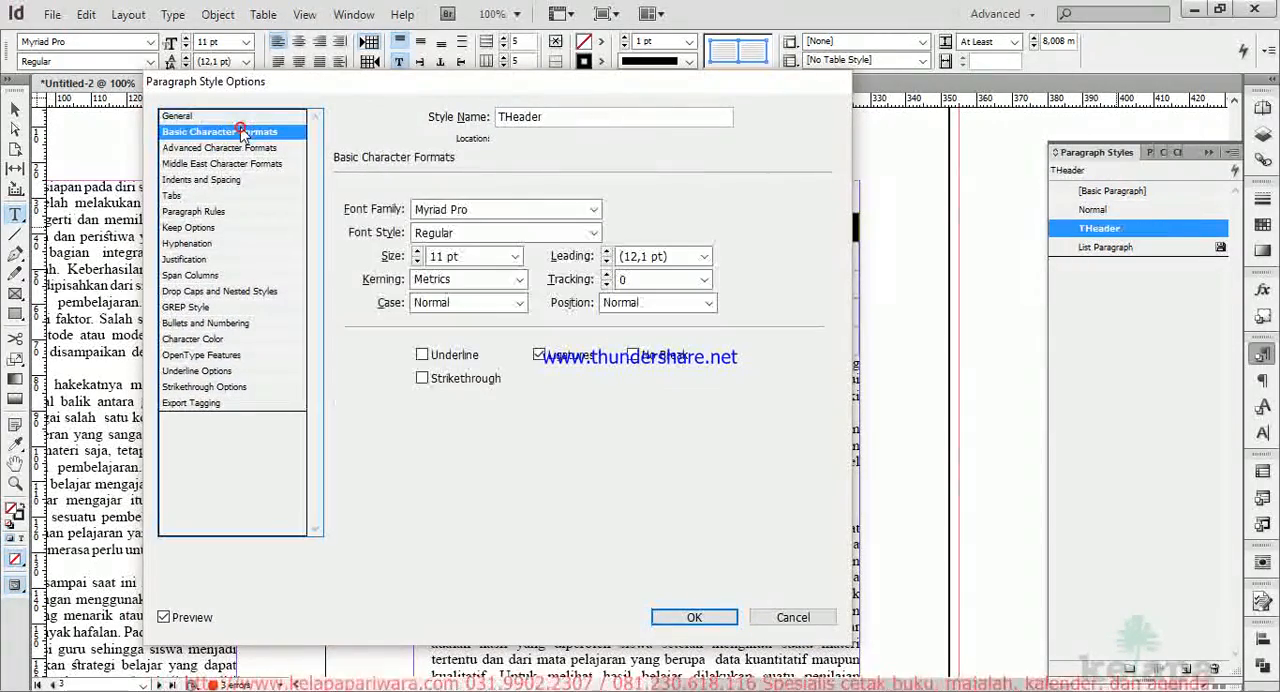
left_click(517, 304)
left_click(517, 304)
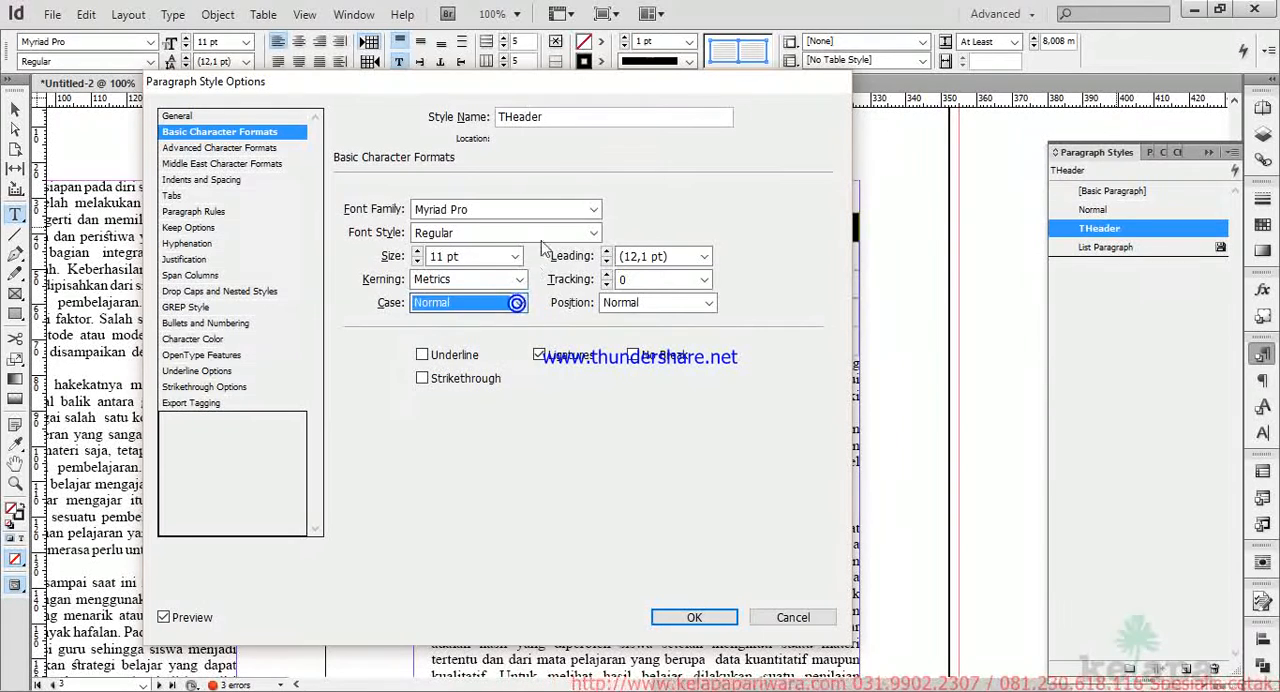
left_click(594, 232)
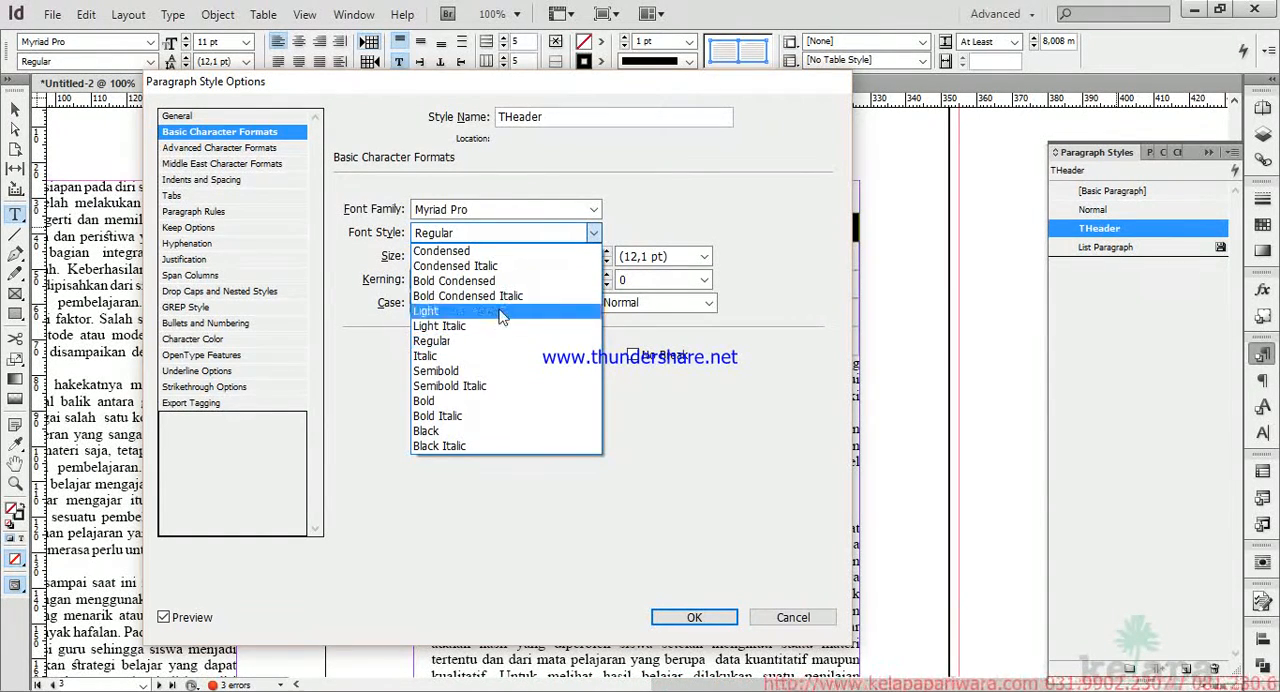
left_click(446, 402)
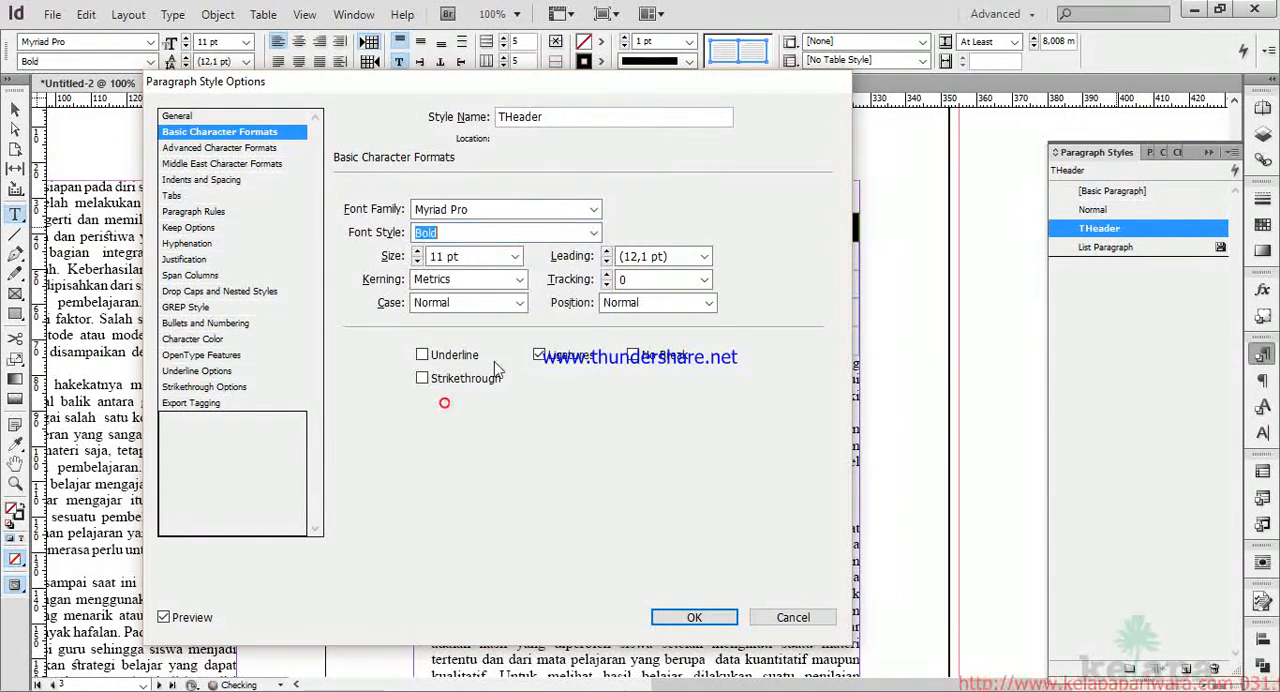
left_click_drag(450, 86, 1103, 84)
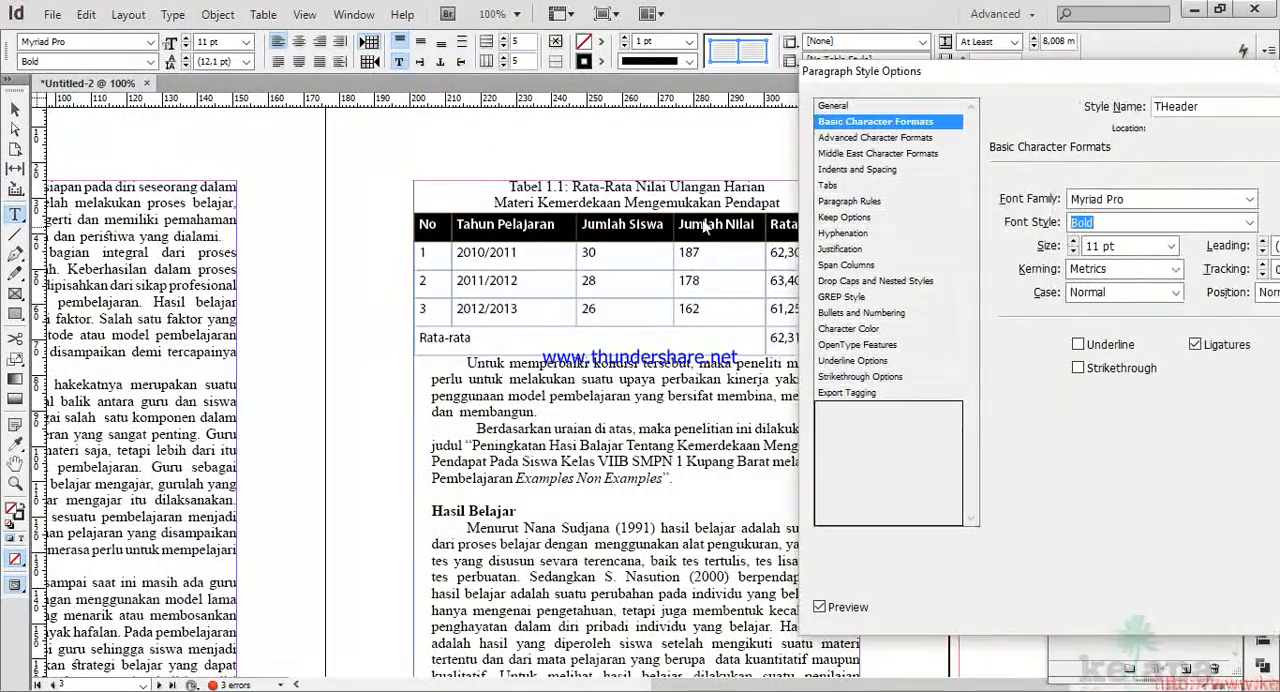
left_click_drag(1212, 79, 889, 73)
Set the THeader style's alignment to Center, save the style and check the header cells.
left_click(581, 131)
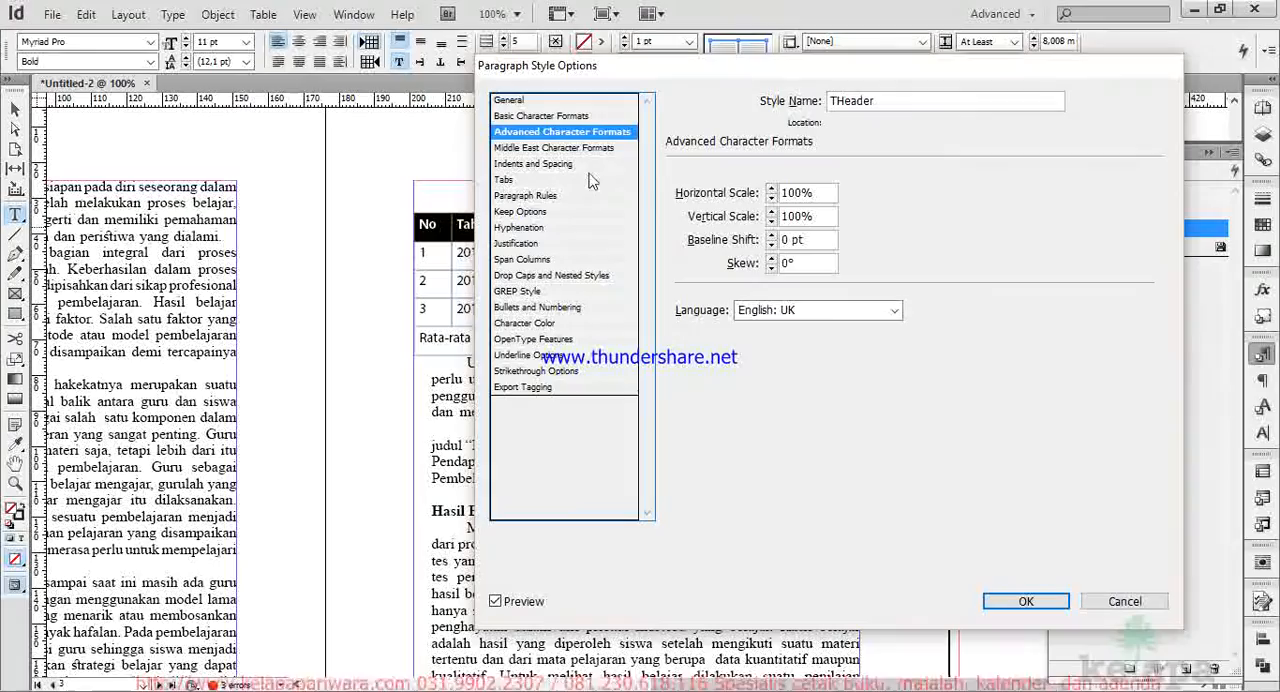
left_click(578, 164)
left_click_drag(918, 78, 1068, 82)
left_click(1089, 220)
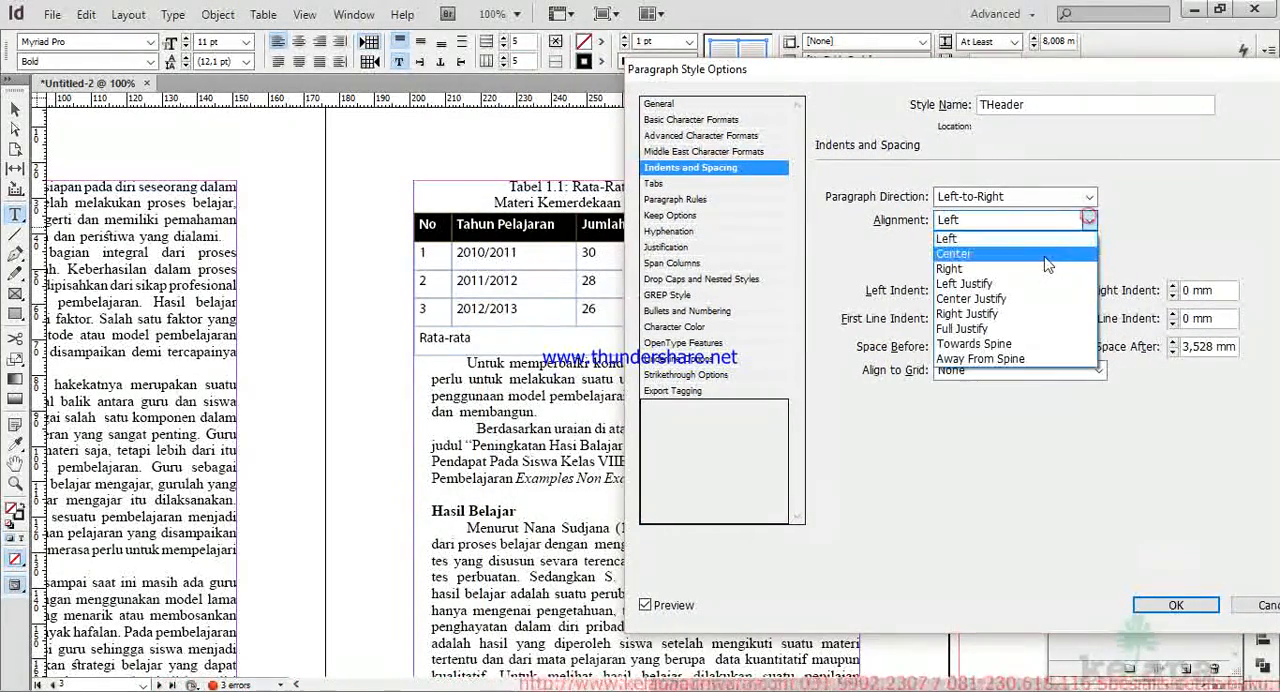
left_click(1043, 256)
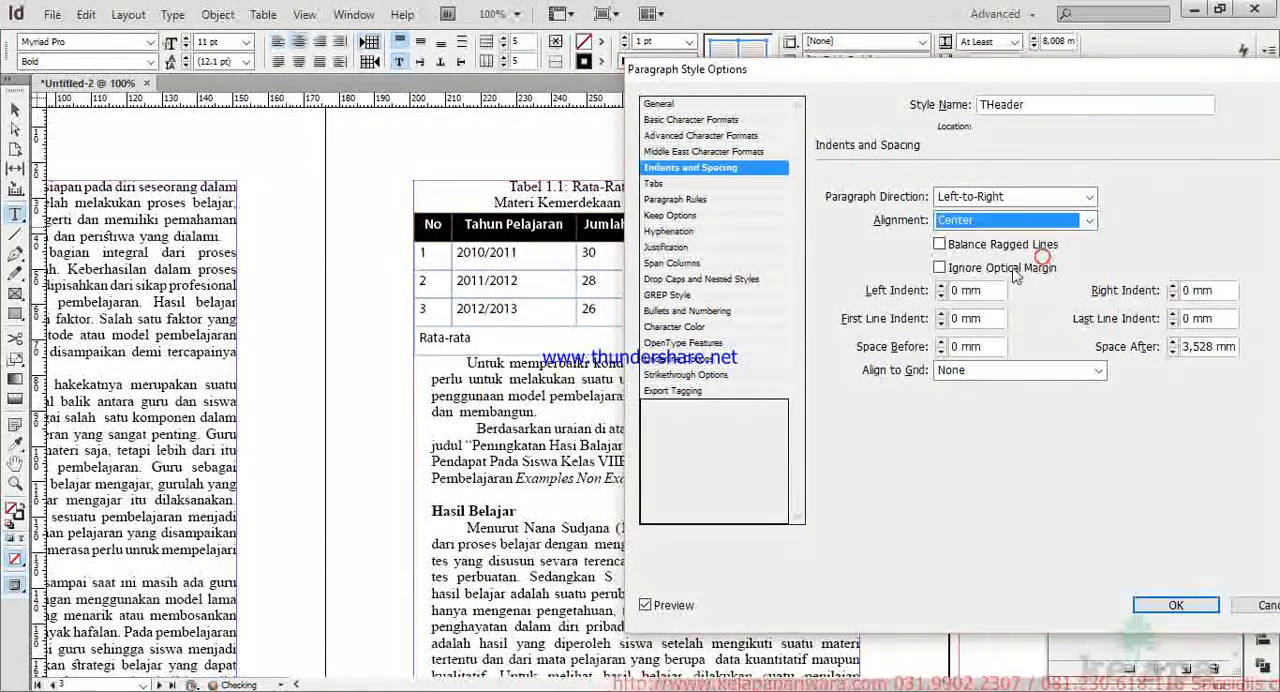
left_click(1176, 606)
left_click(705, 253)
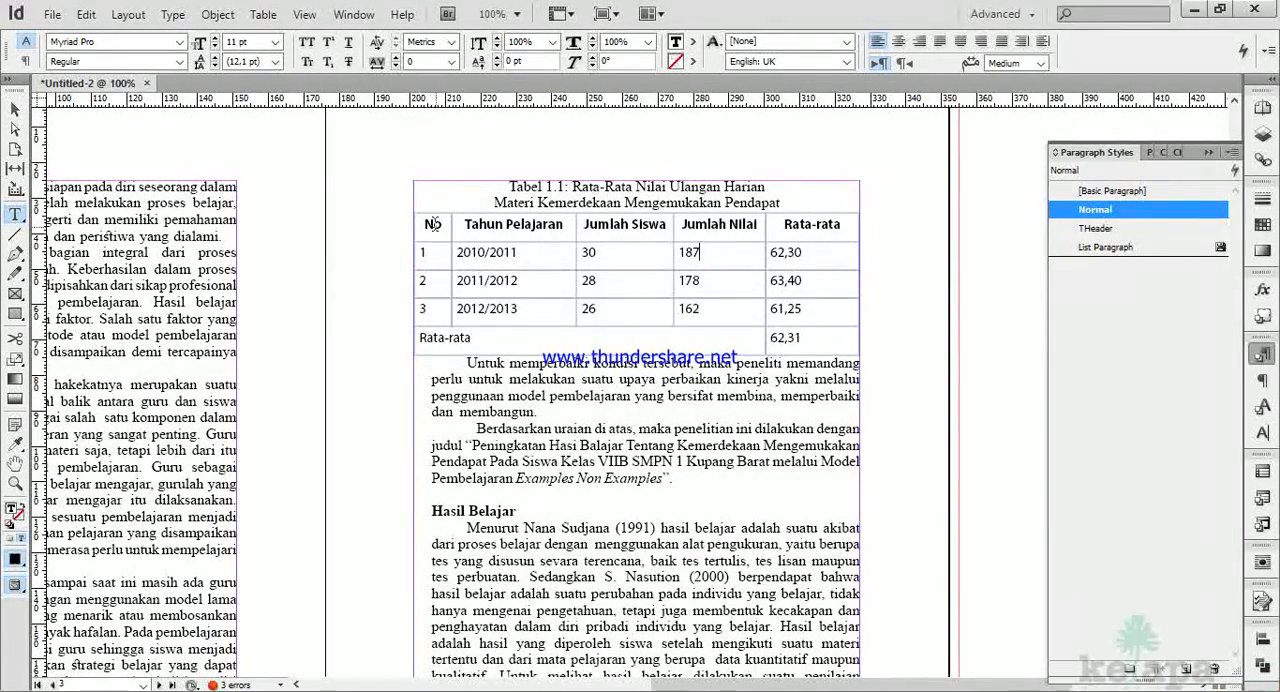
left_click(436, 226)
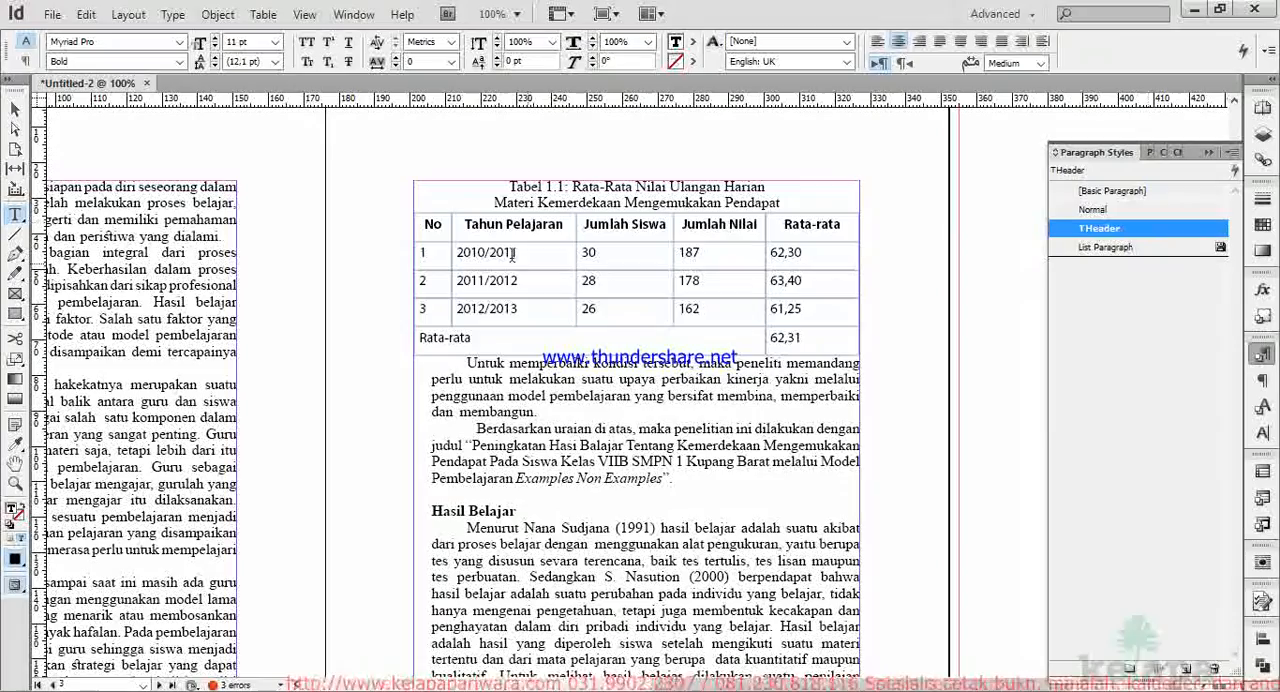
Select the first data row of Tabel 1.1 and create a paragraph style named TIsi, based on Normal, for it.
left_click_drag(434, 254, 806, 338)
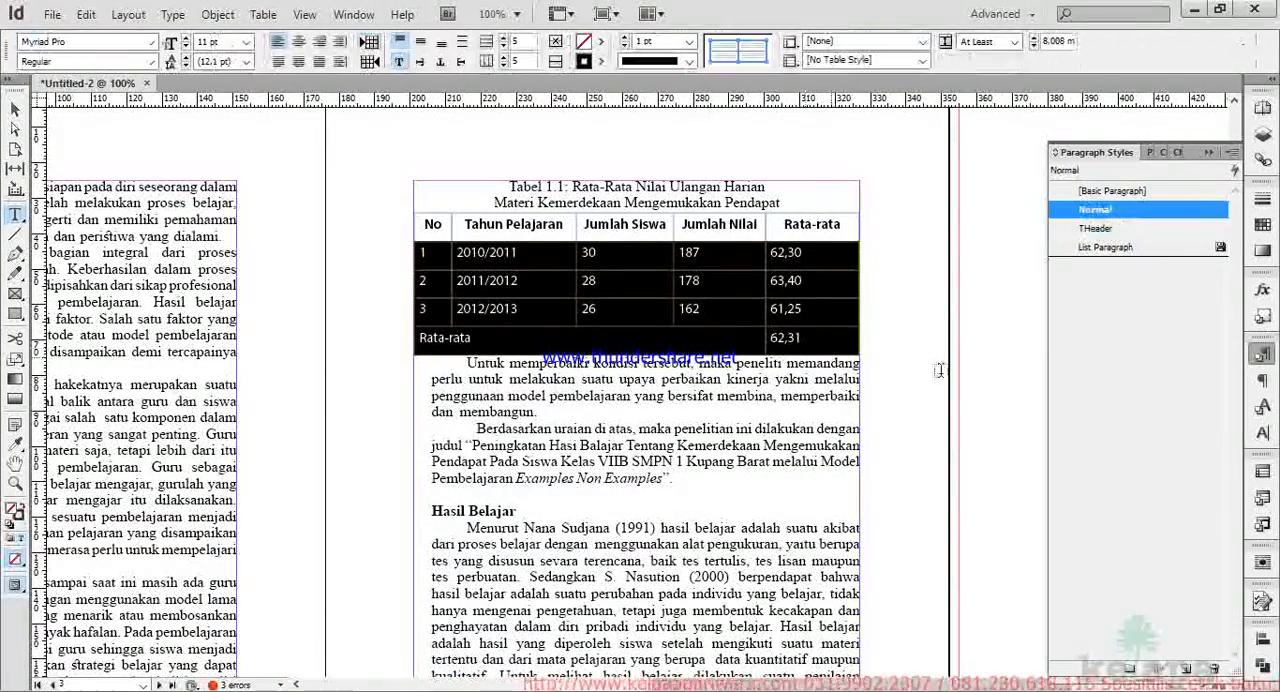
left_click(728, 311)
left_click_drag(422, 254, 797, 263)
left_click_drag(616, 262, 545, 256)
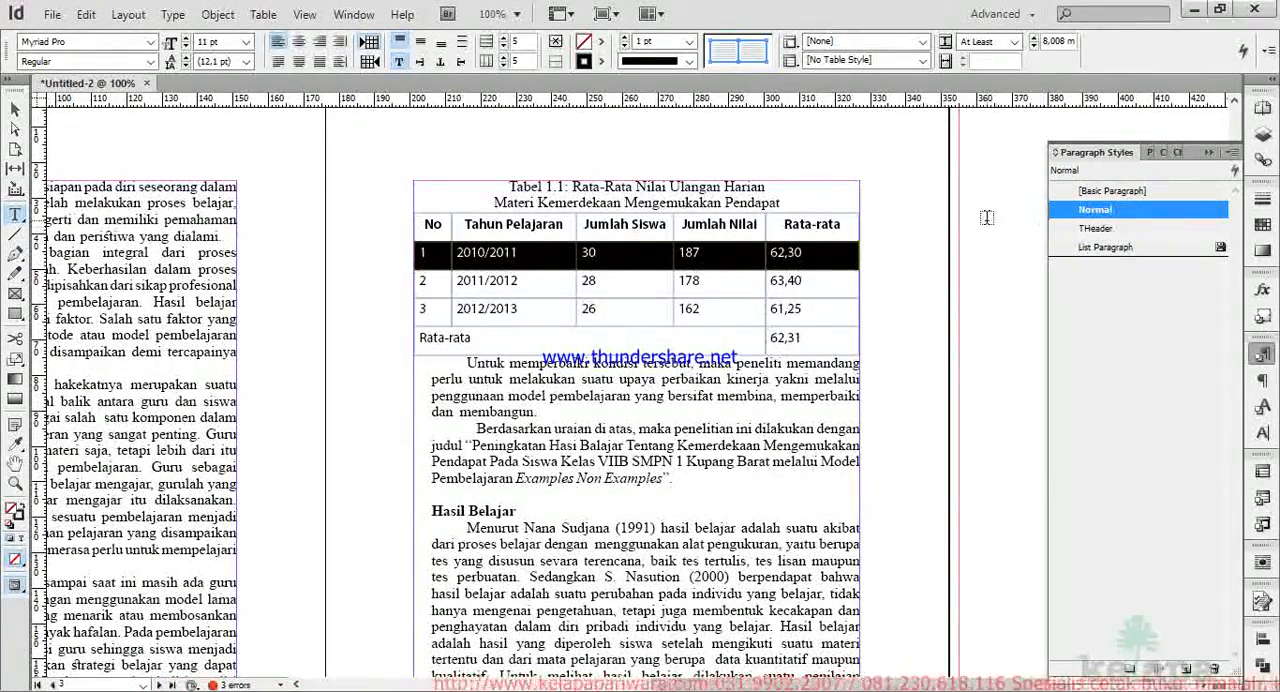
left_click(1186, 672)
double_click(1128, 229)
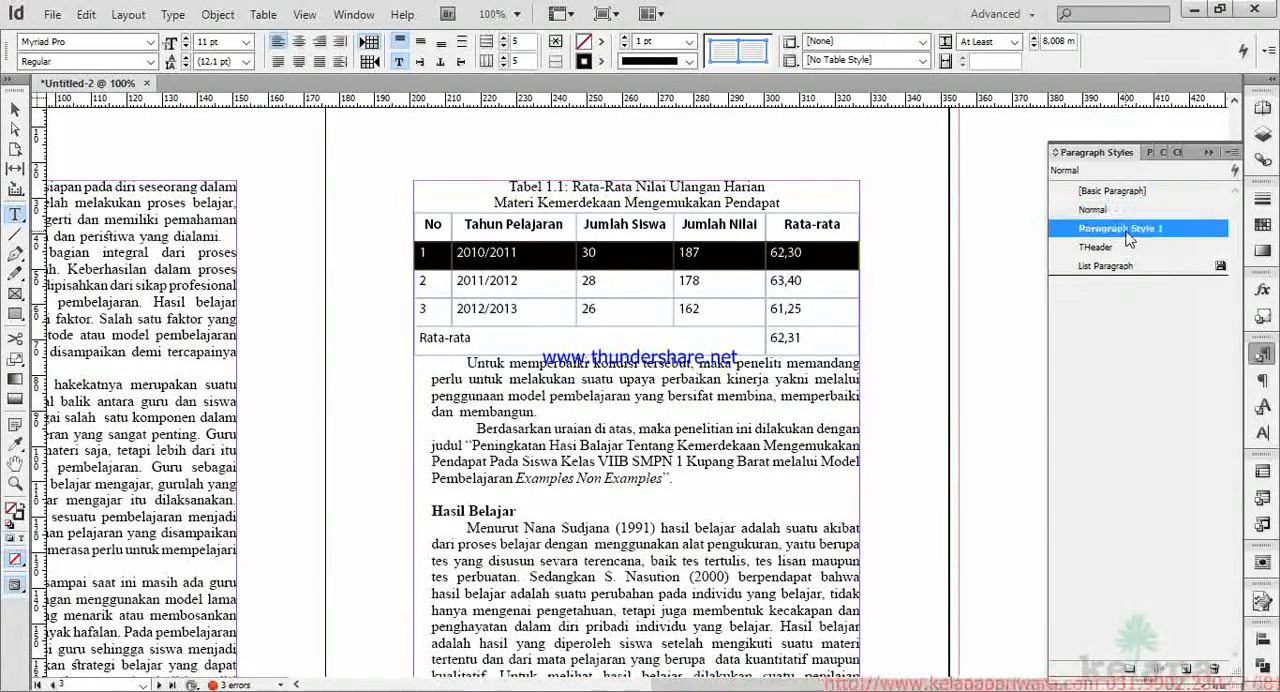
left_click_drag(875, 105, 621, 386)
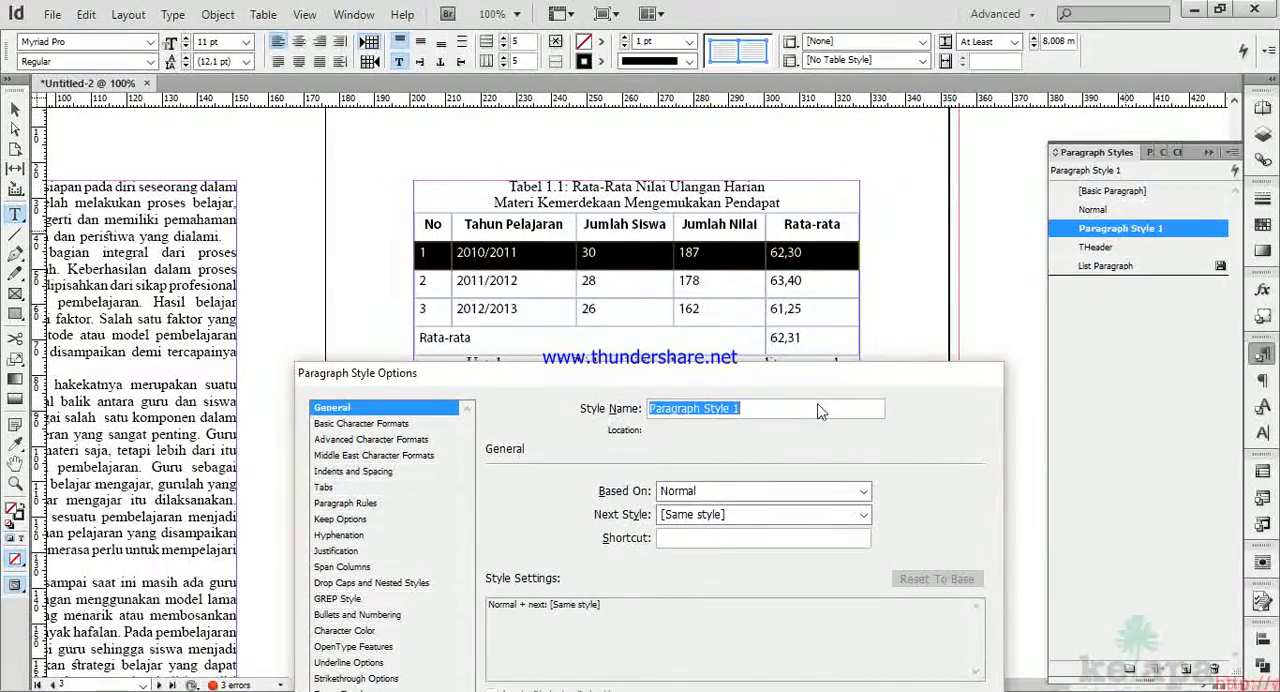
type("T")
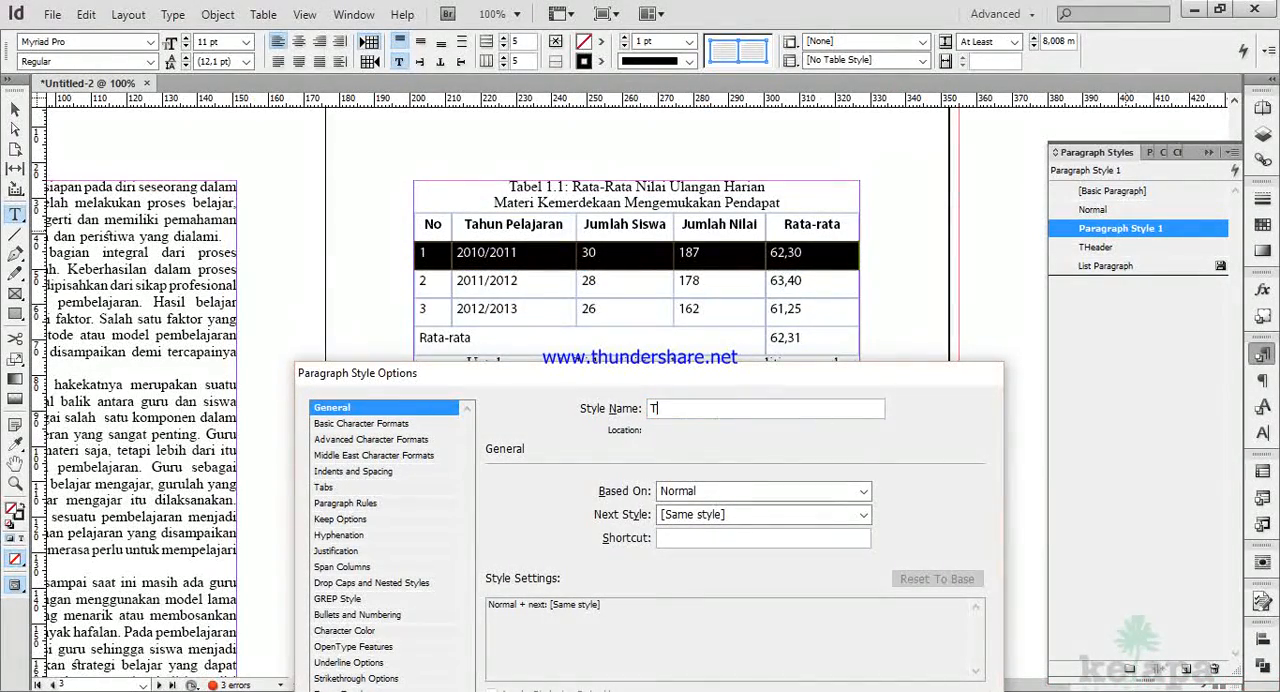
type("Isi")
left_click_drag(572, 379, 859, 106)
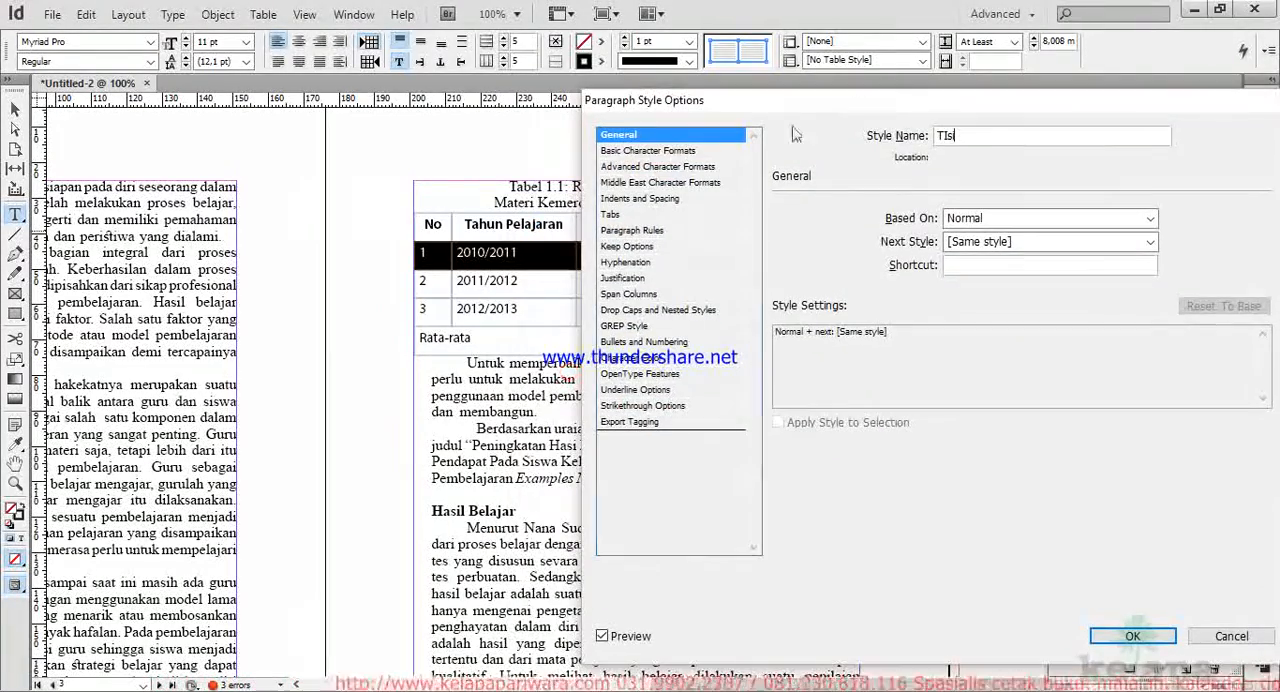
Set the TIsi paragraph style's alignment to Center and save the style.
left_click(662, 150)
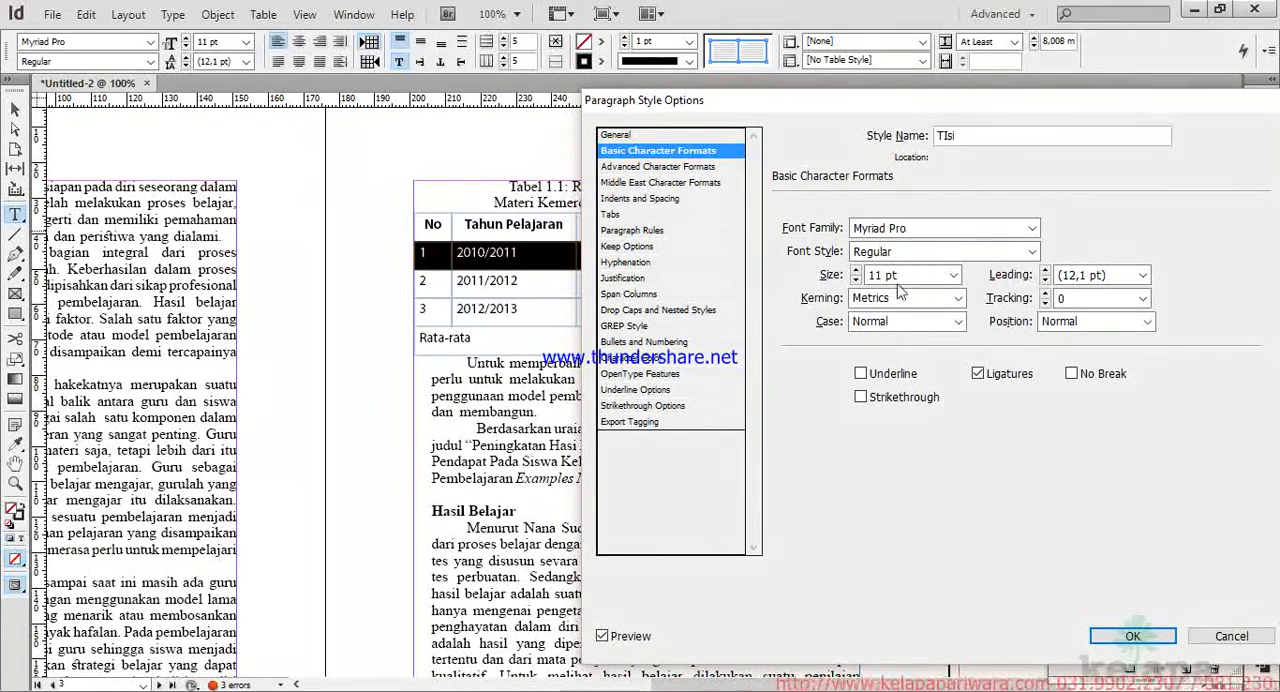
left_click(662, 199)
left_click_drag(808, 103, 1062, 136)
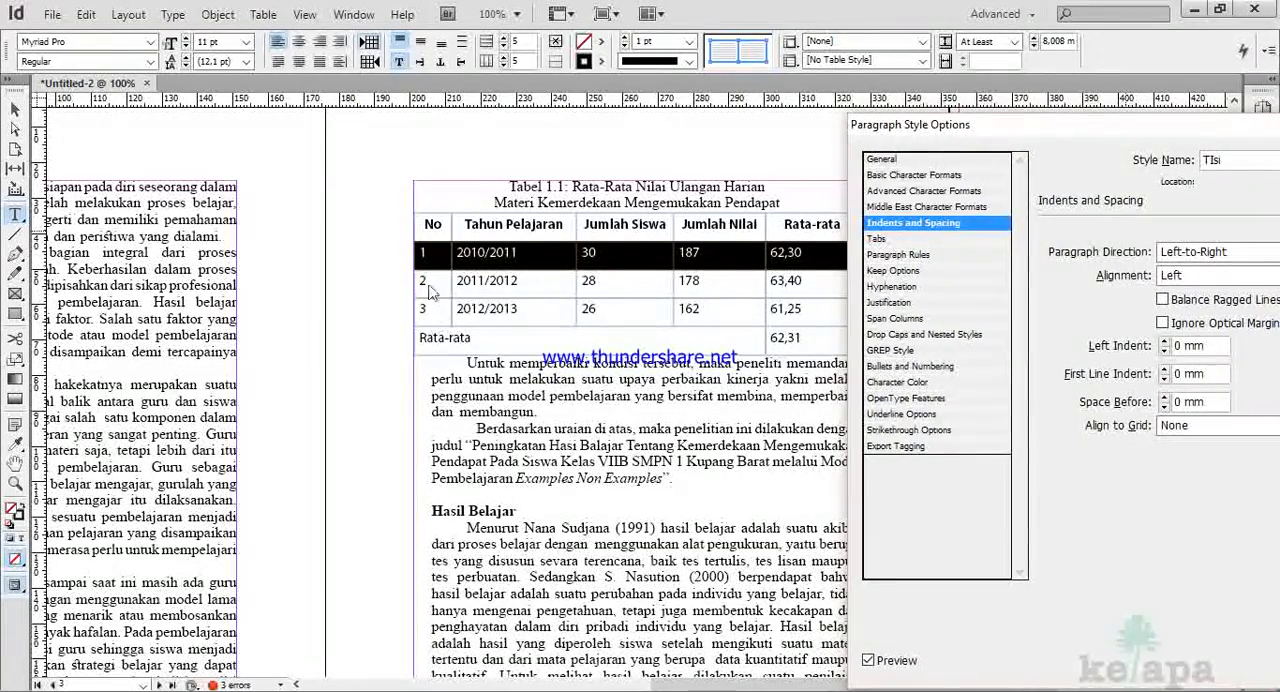
left_click_drag(1021, 136, 1001, 116)
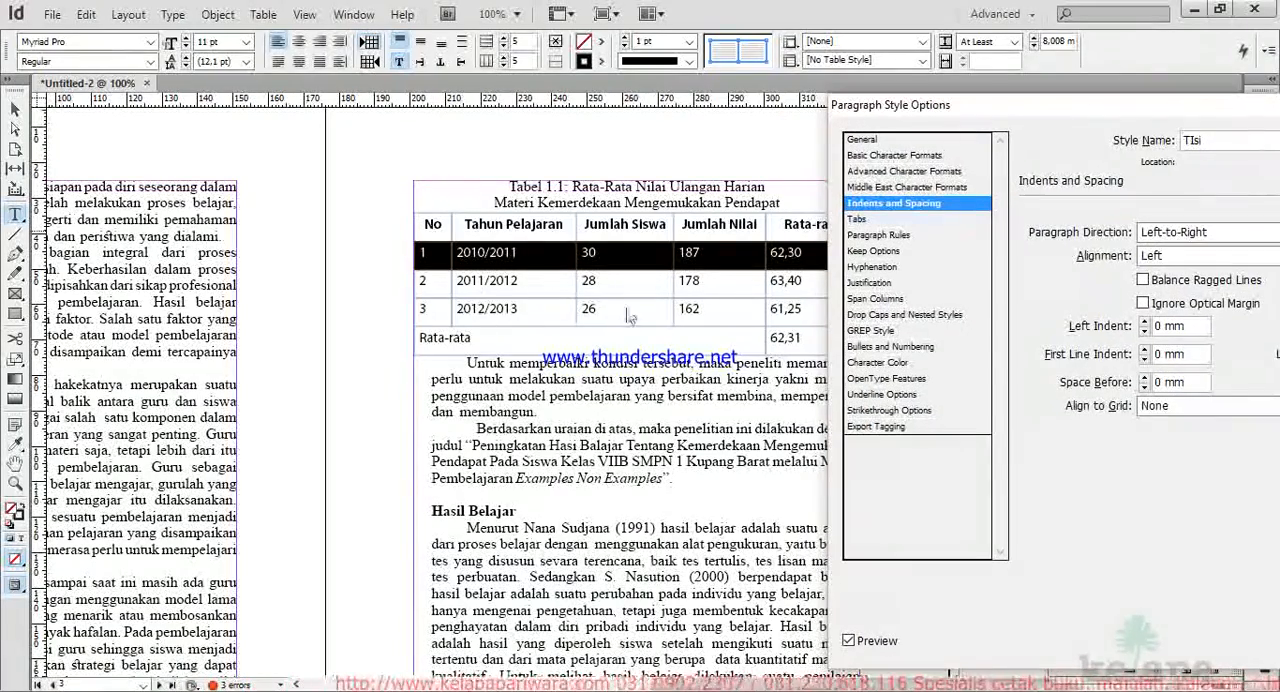
left_click_drag(1097, 117, 867, 112)
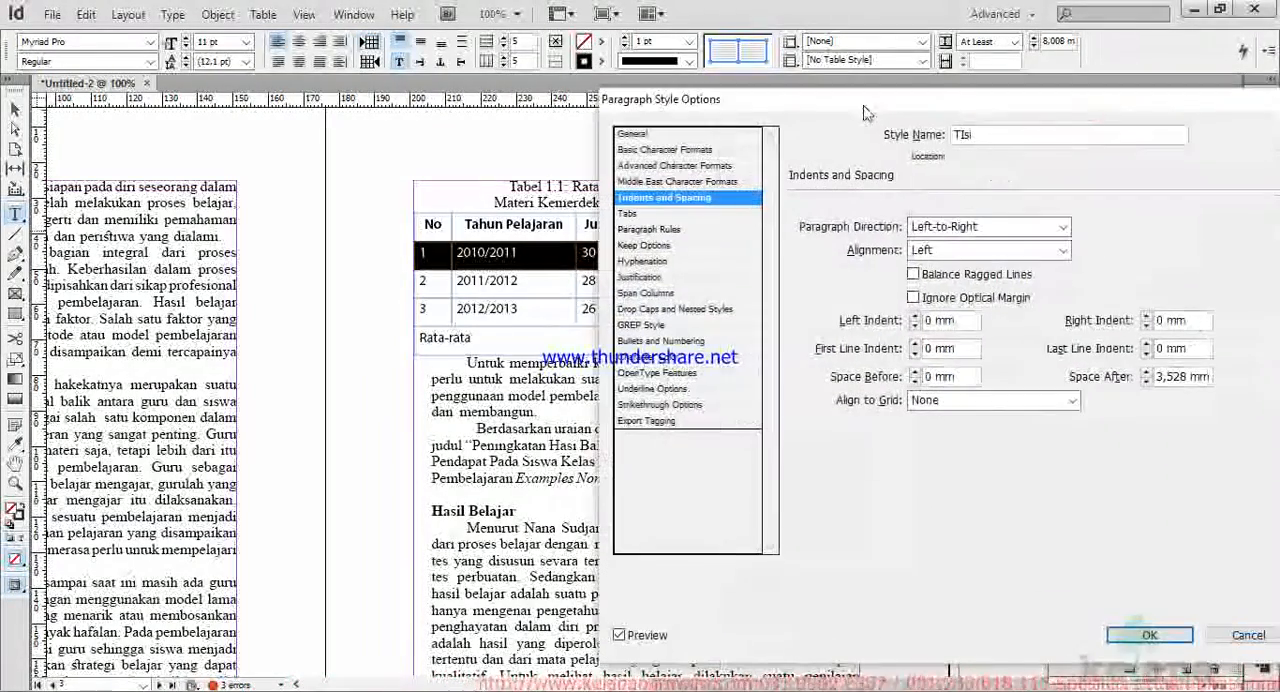
left_click(930, 250)
left_click(935, 287)
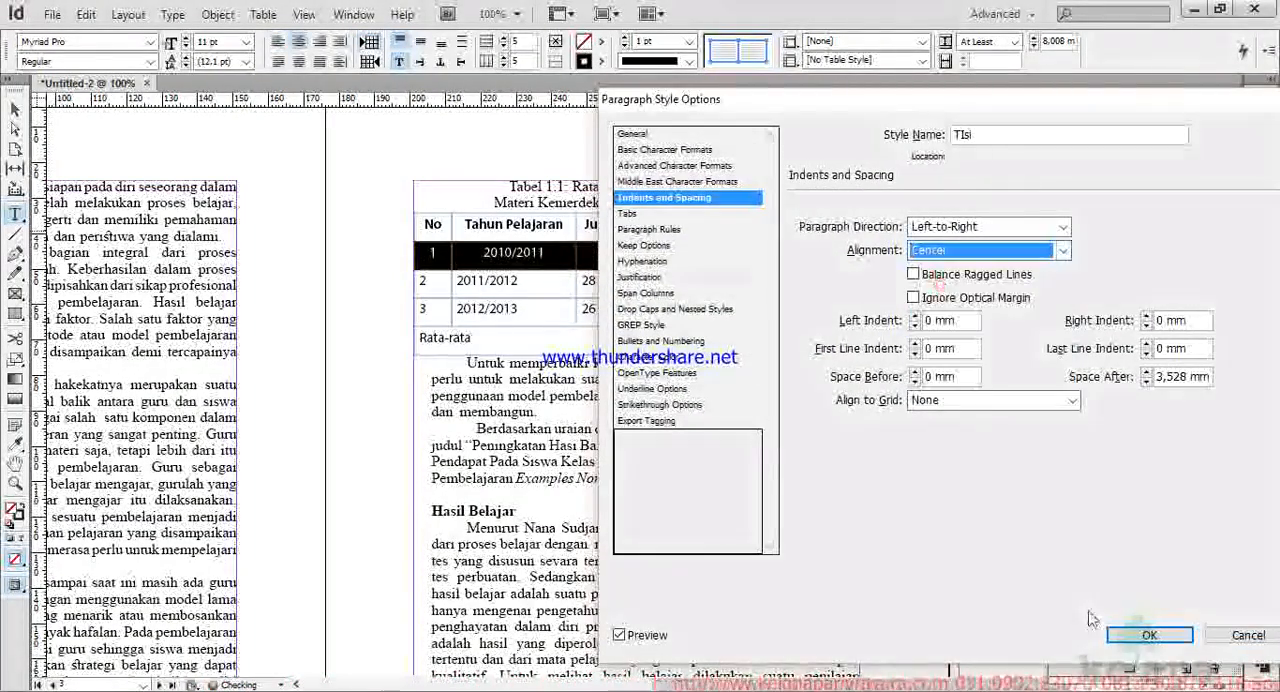
left_click(1140, 636)
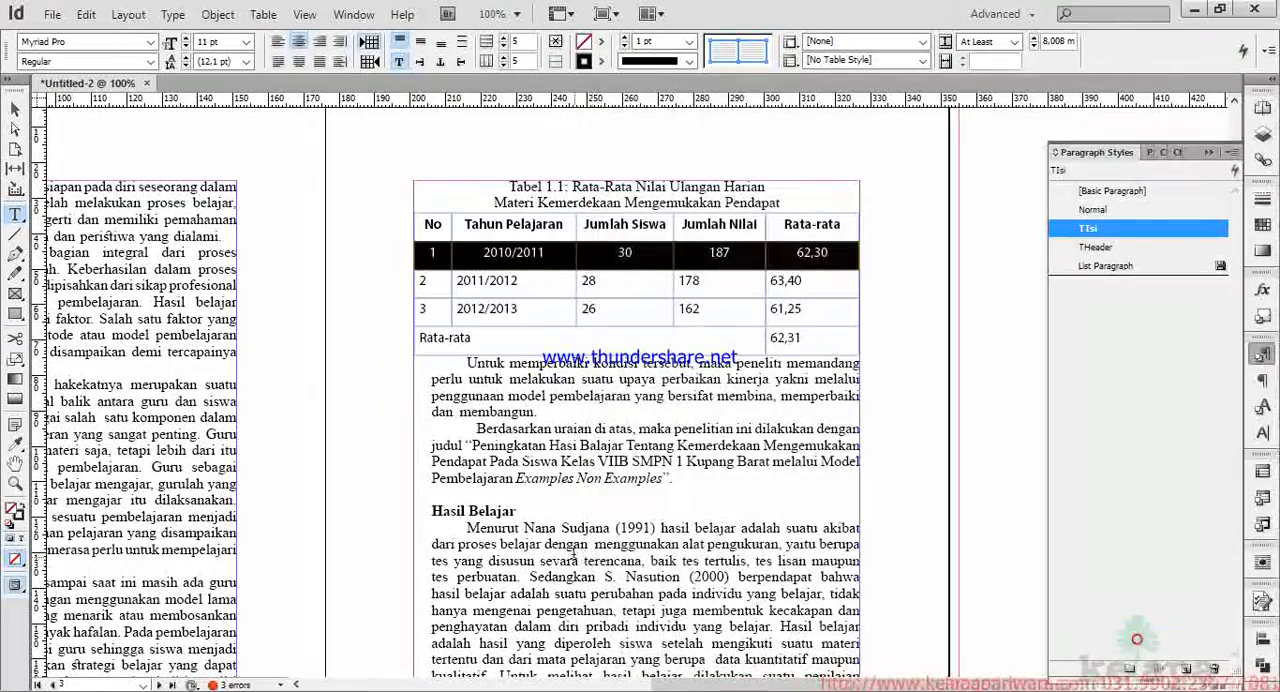
Apply the TIsi paragraph style to the remaining rows of Tabel 1.1, including the Rata-rata row.
left_click(605, 280)
left_click_drag(435, 282, 800, 325)
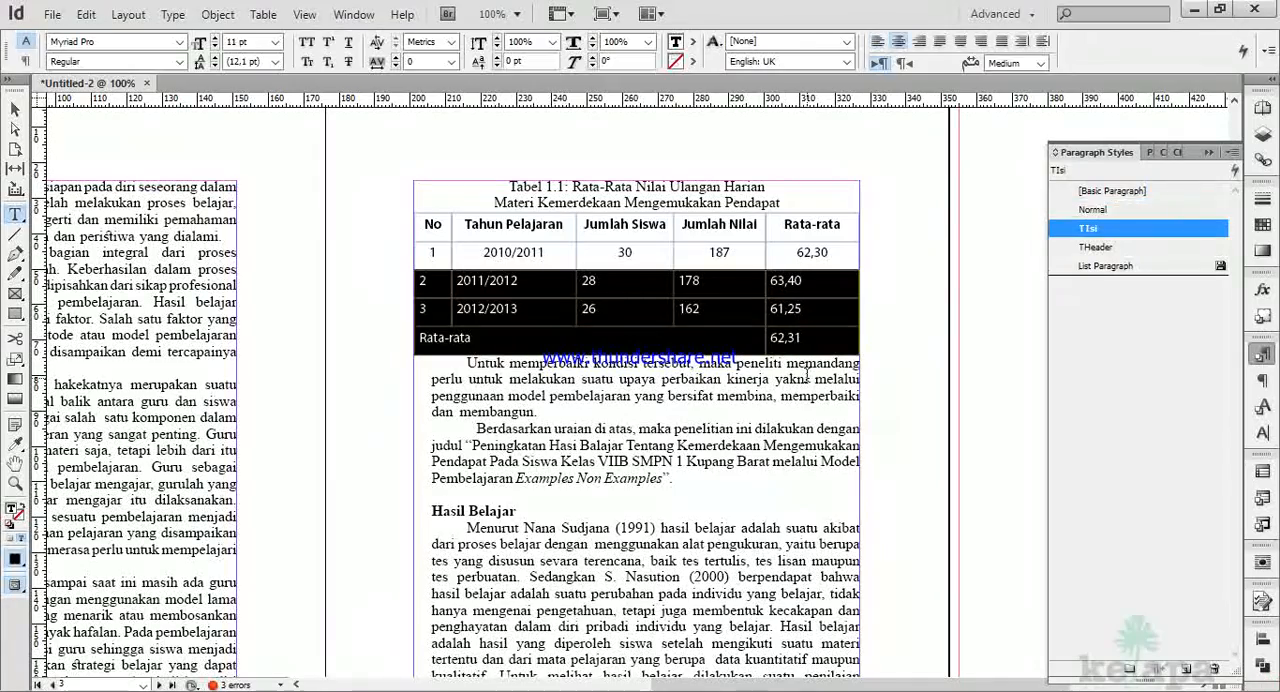
left_click(1089, 228)
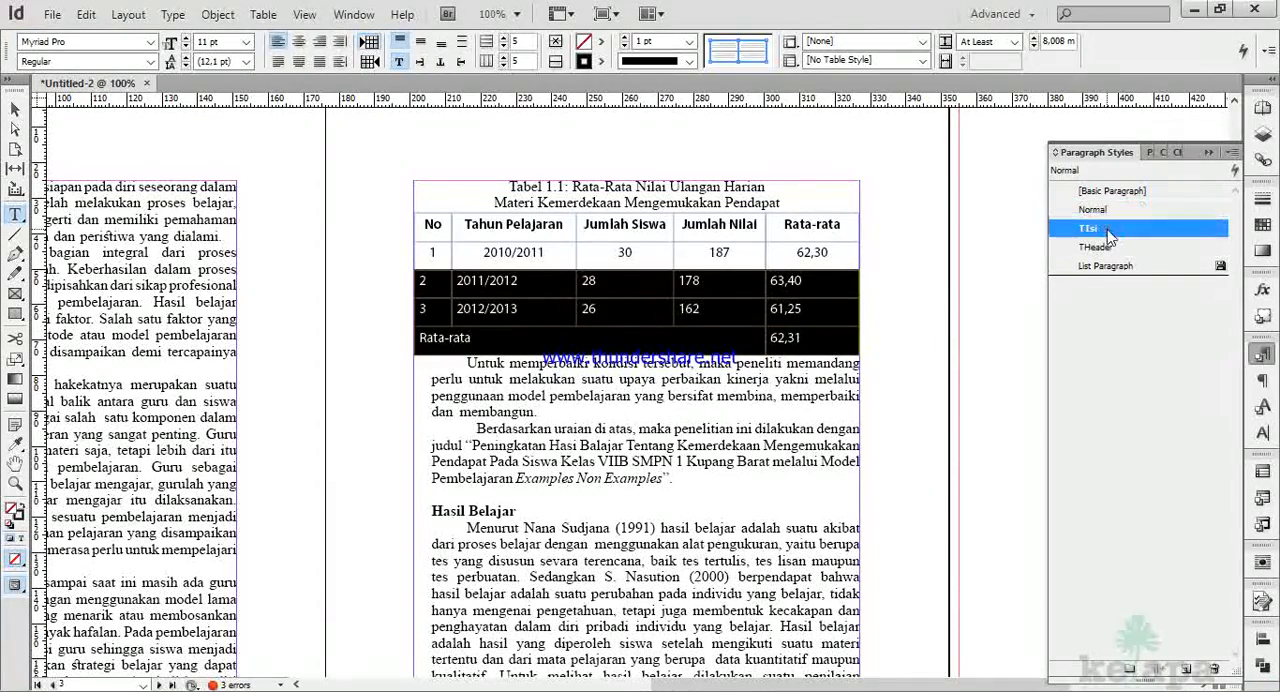
left_click(496, 282)
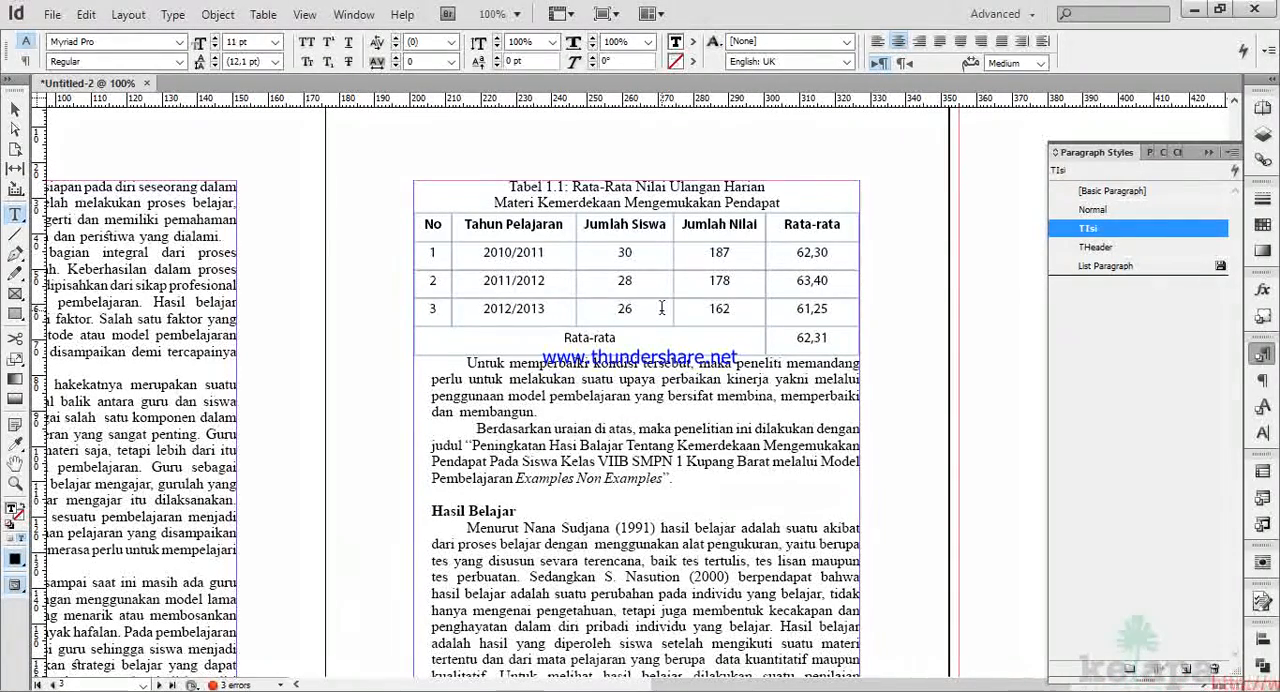
Select the header row of Tabel 1.1 and start a new cell style named TH for it.
left_click(412, 230)
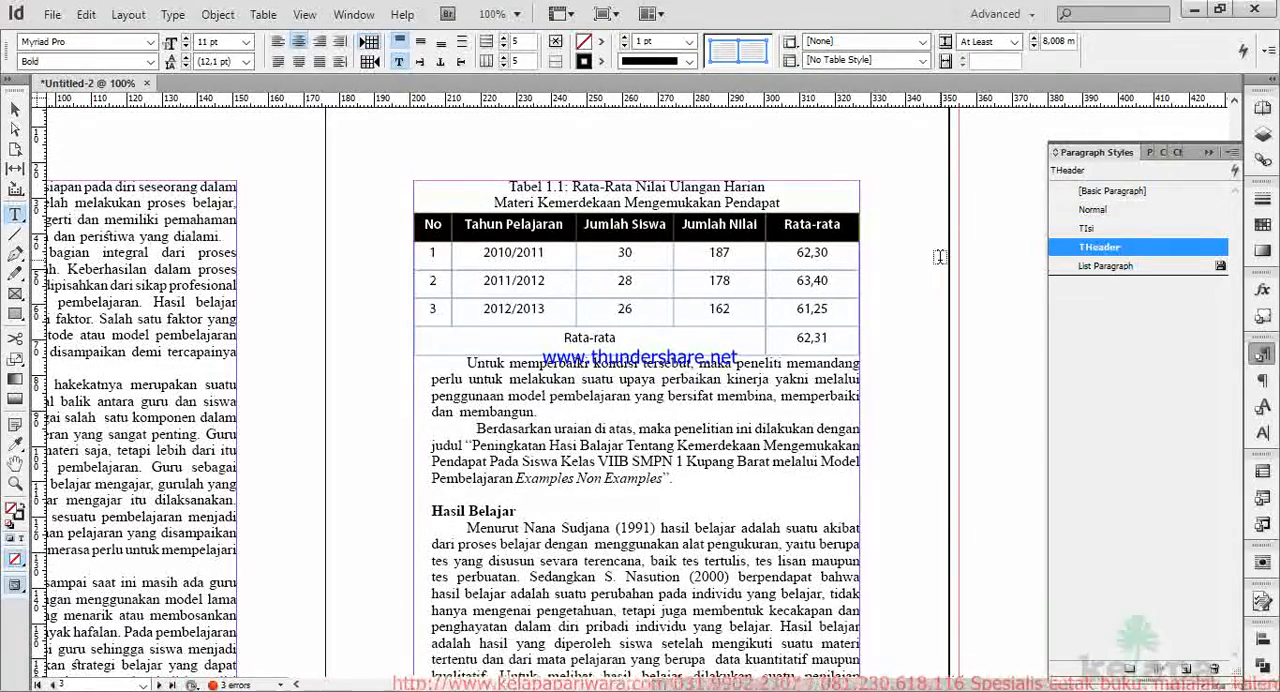
left_click(789, 45)
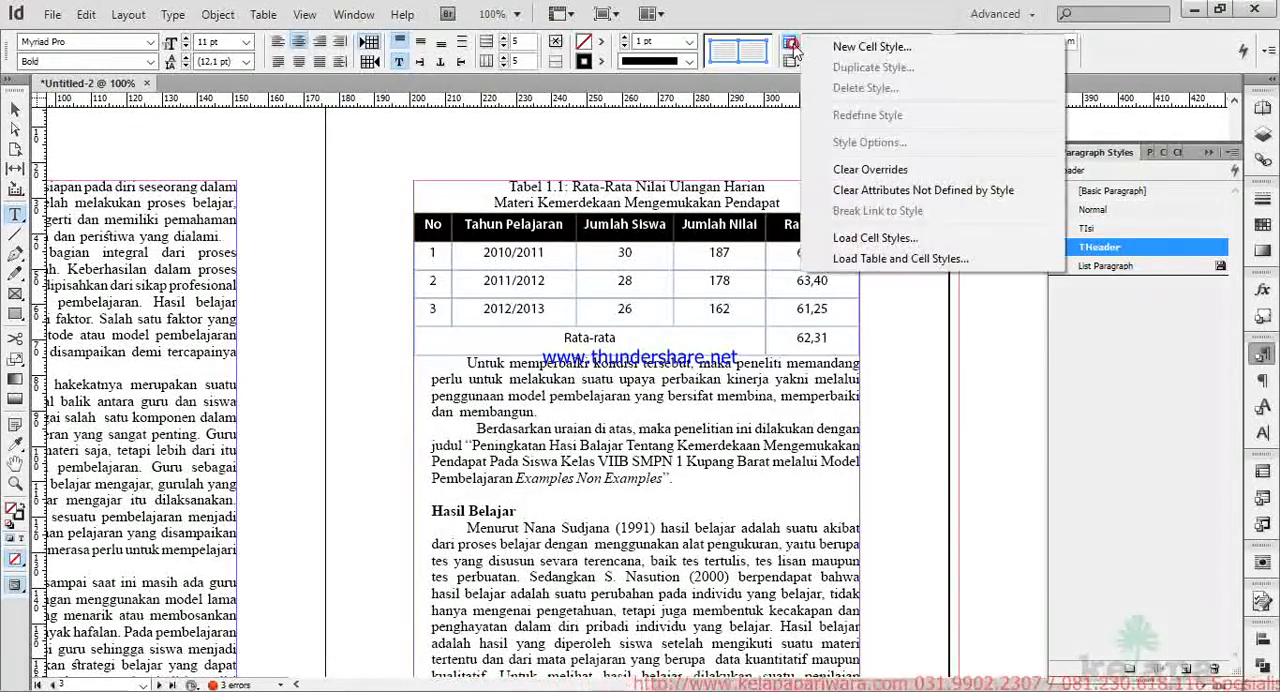
left_click(856, 47)
left_click_drag(694, 119, 687, 368)
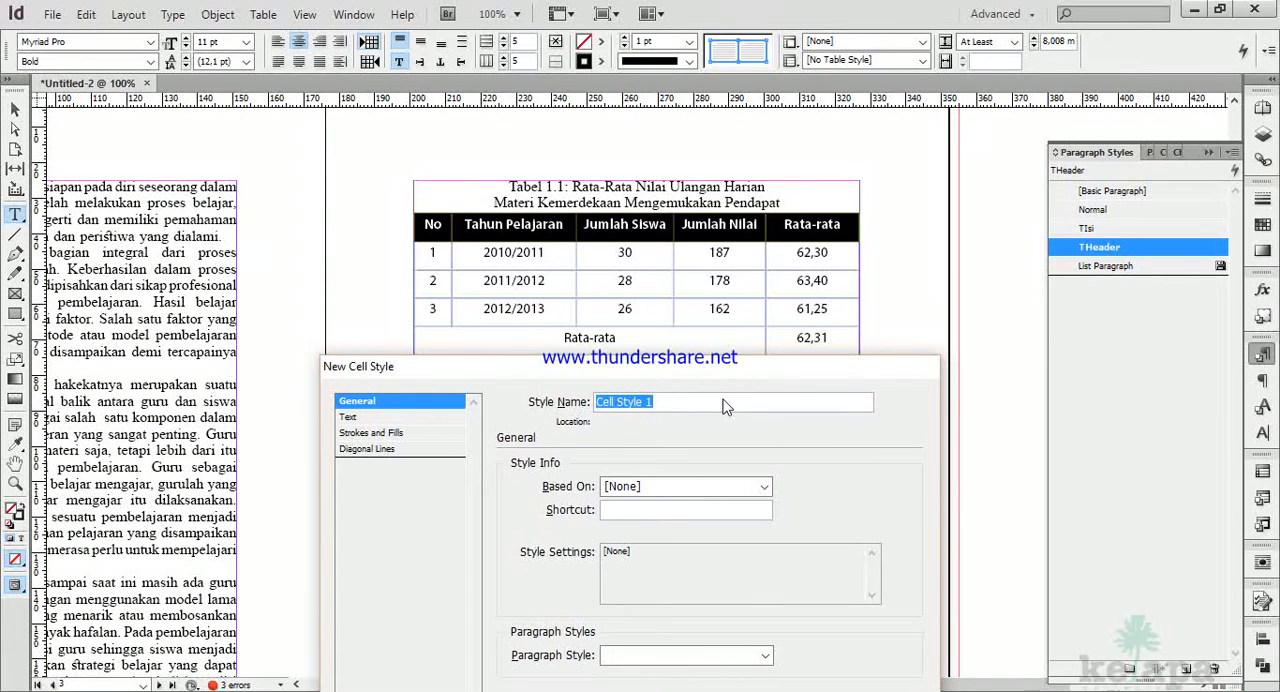
type("TH")
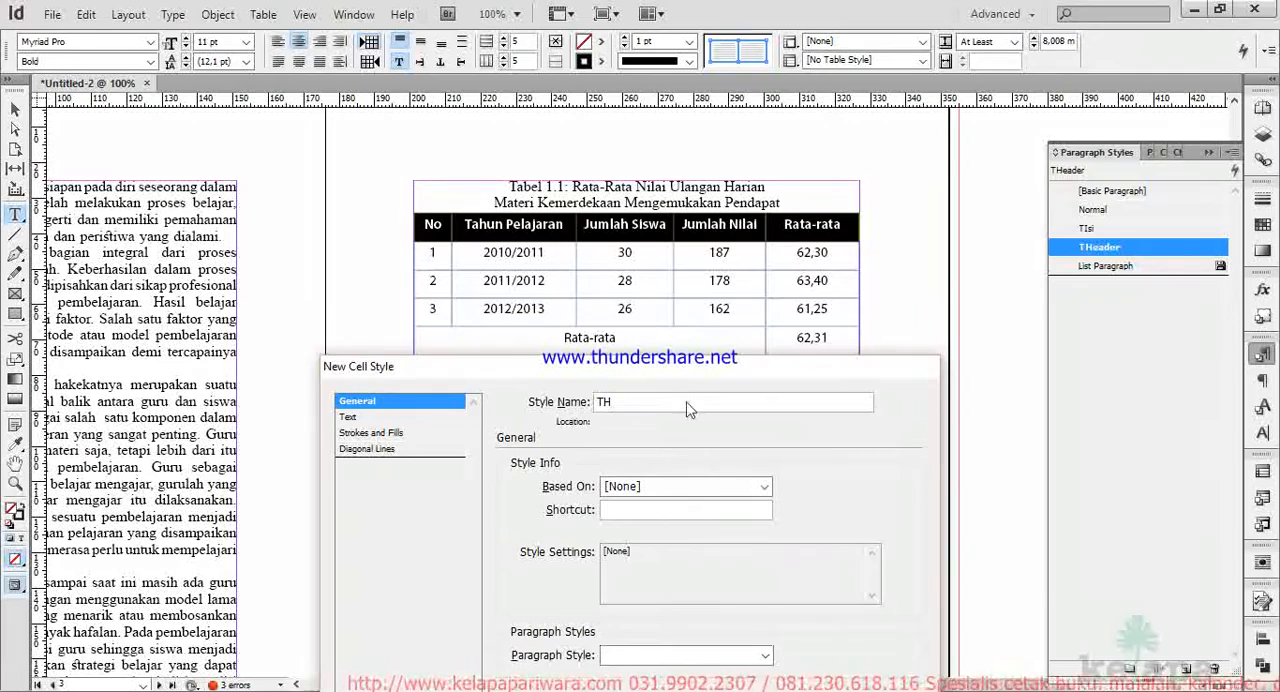
left_click_drag(681, 370, 691, 315)
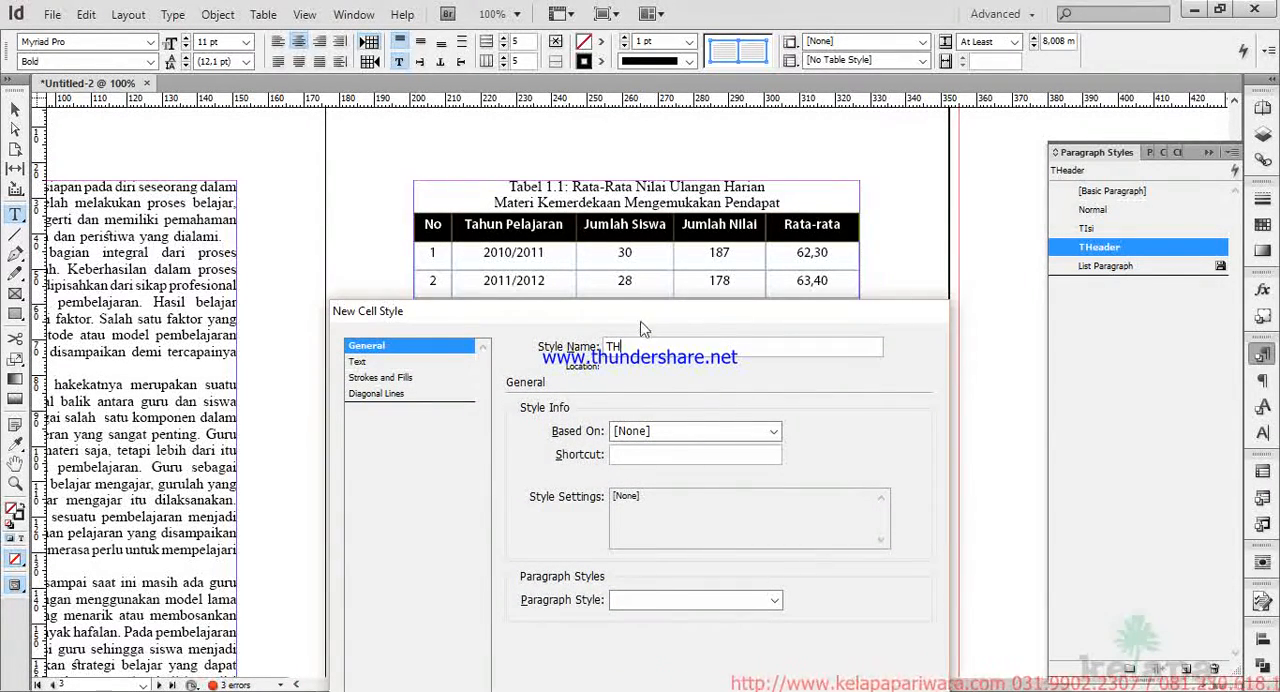
Assign the THeader paragraph style to the TH cell style.
left_click(451, 360)
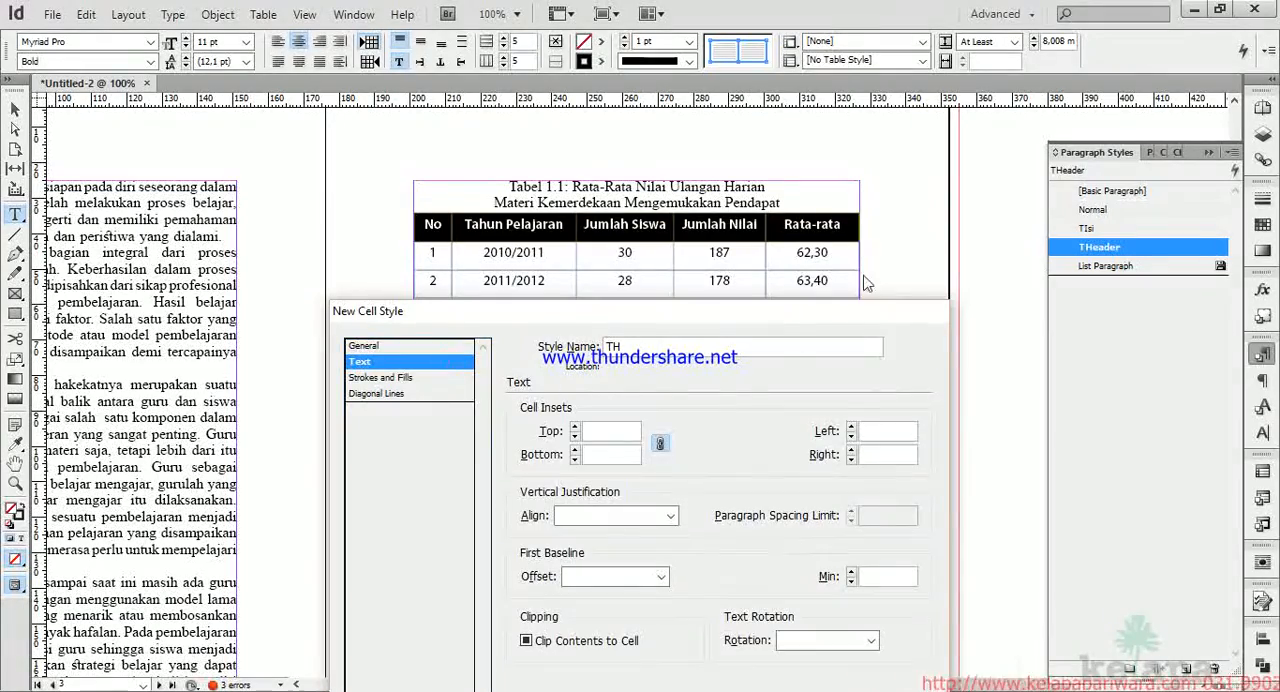
left_click_drag(769, 318, 555, 138)
left_click(199, 167)
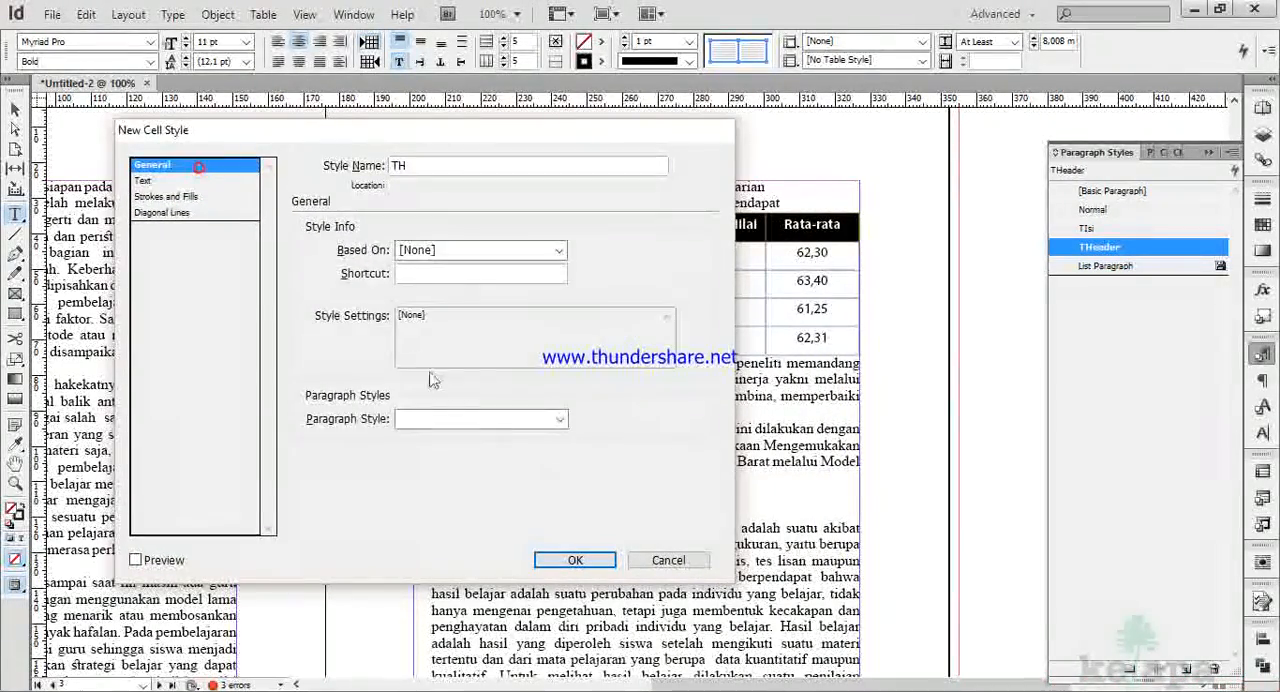
left_click(560, 420)
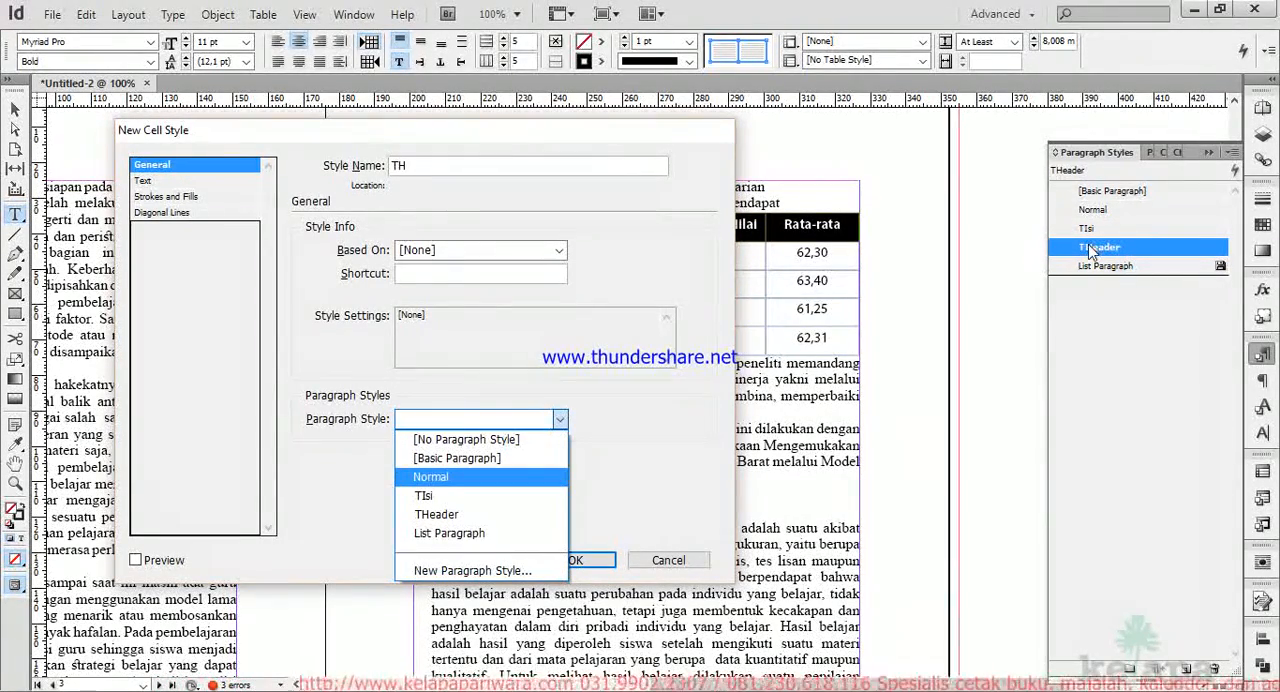
left_click(447, 516)
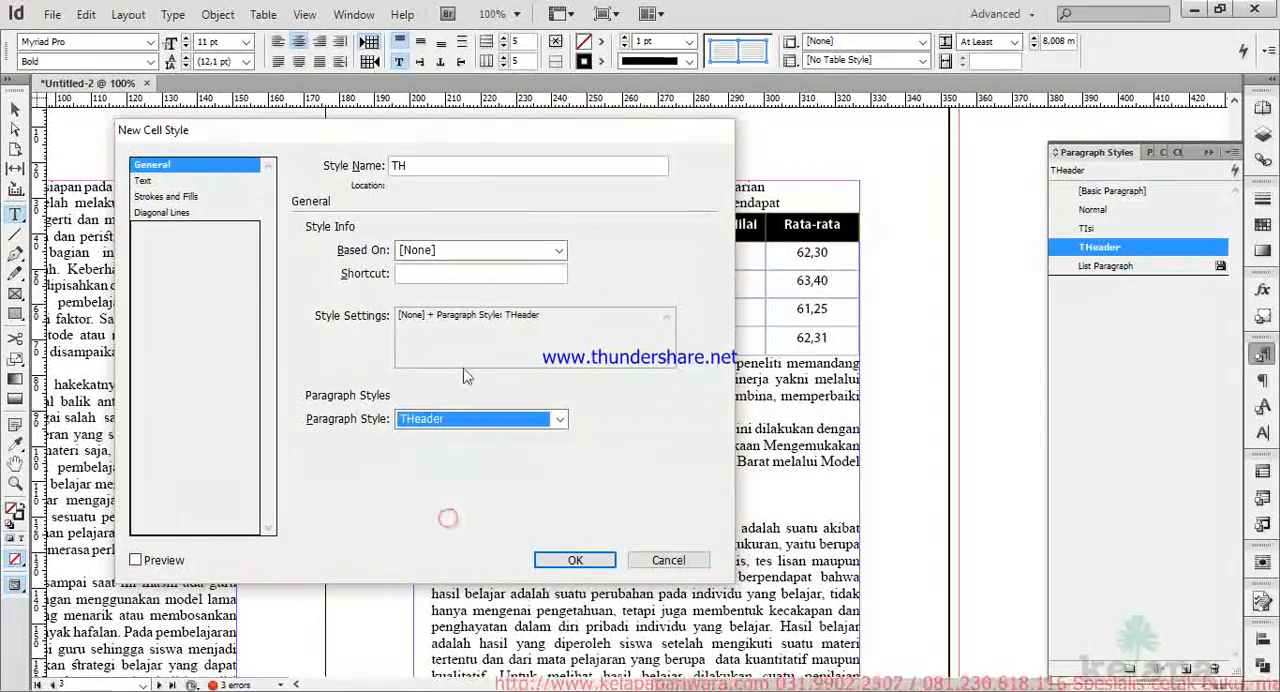
Set the TH cell style's vertical justification to Align Center.
left_click_drag(465, 138, 742, 296)
left_click(477, 341)
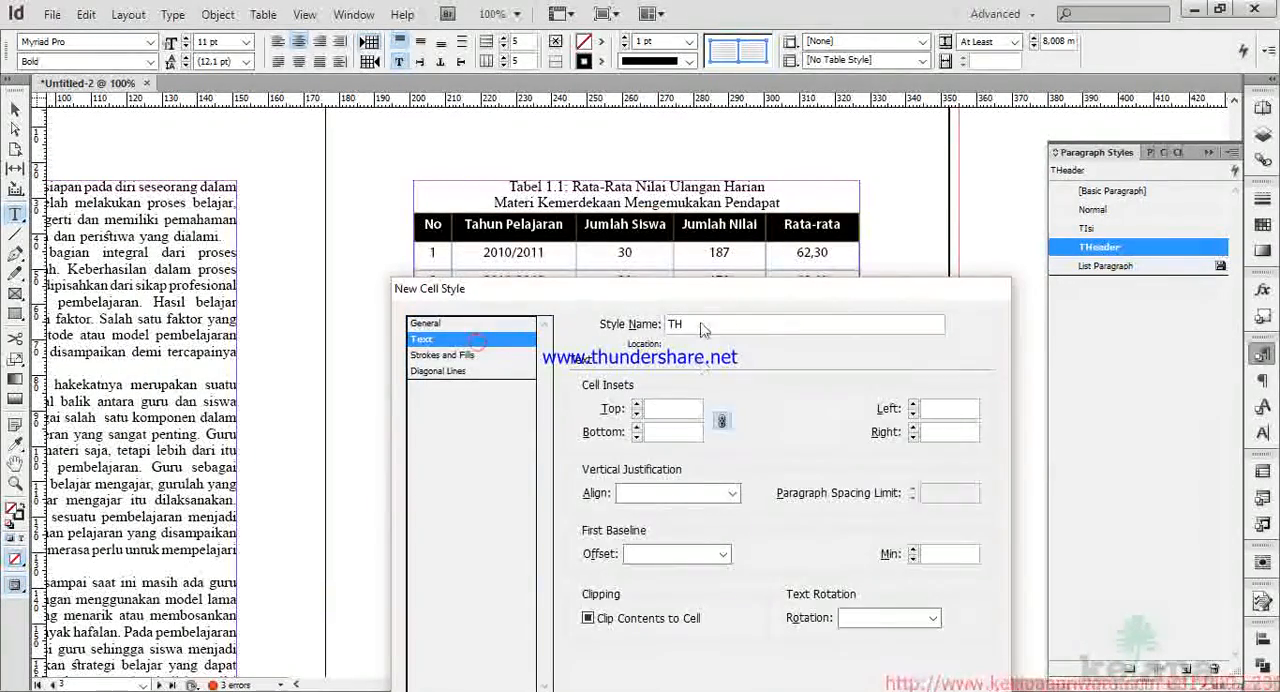
left_click_drag(703, 296, 755, 235)
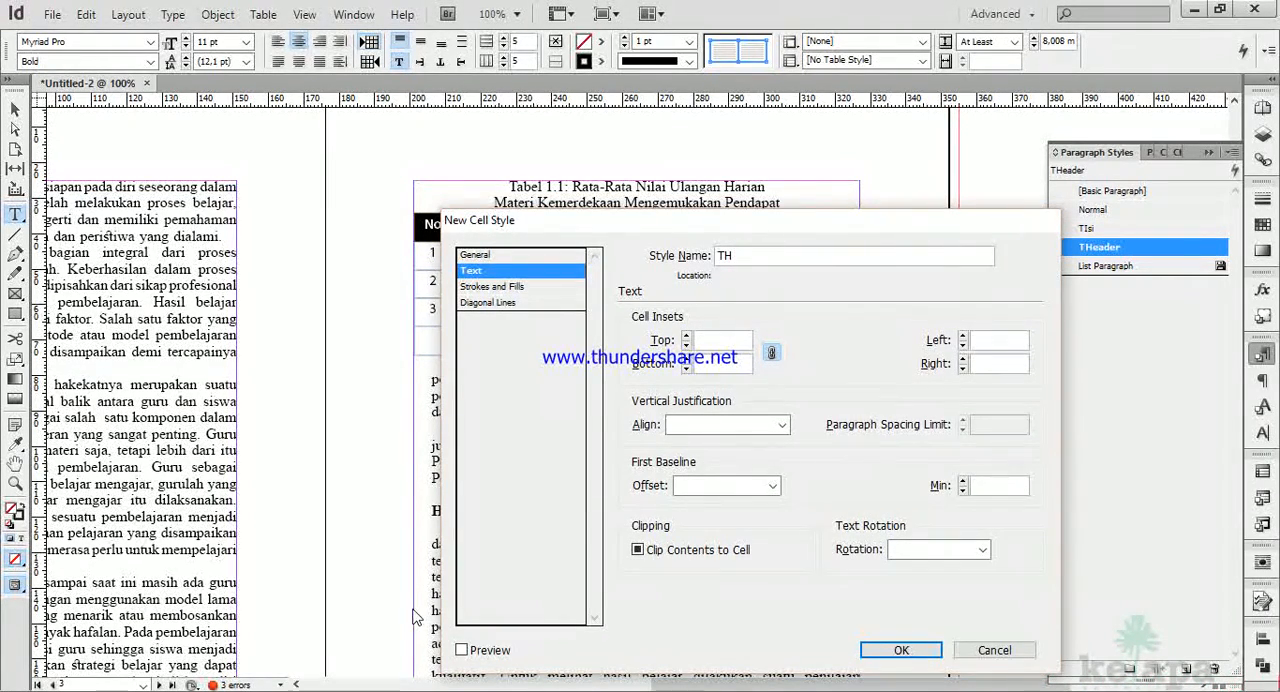
left_click(785, 428)
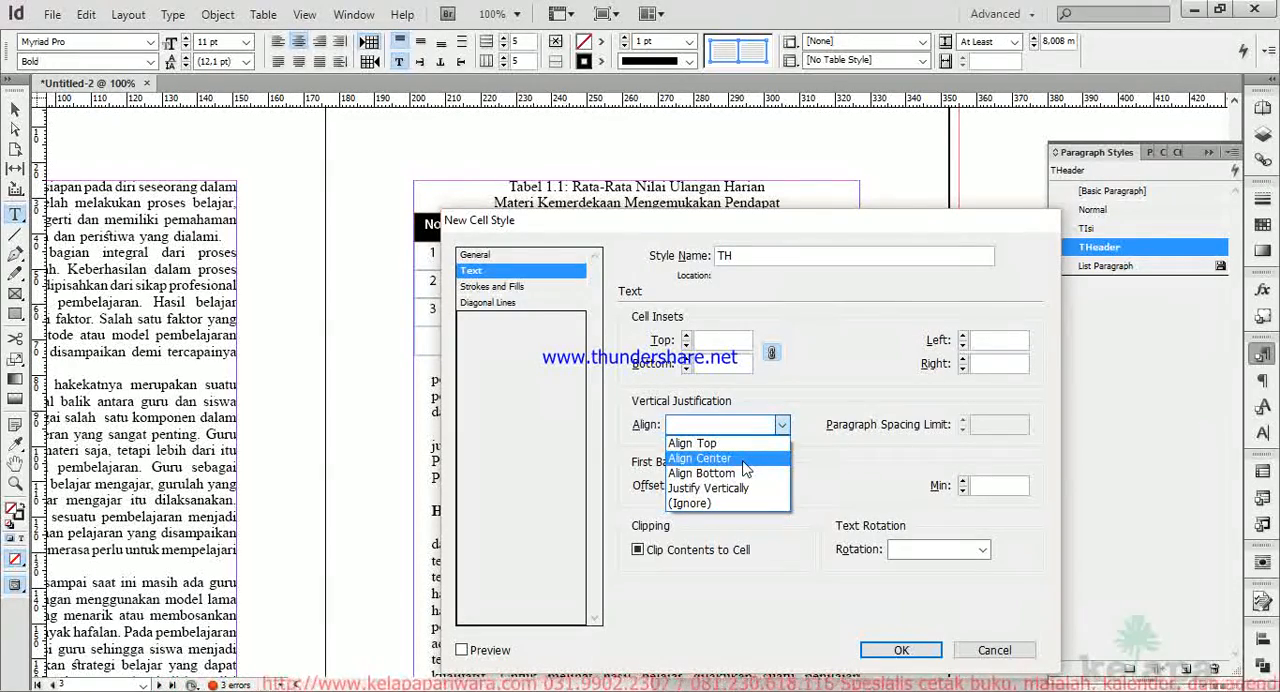
left_click(744, 461)
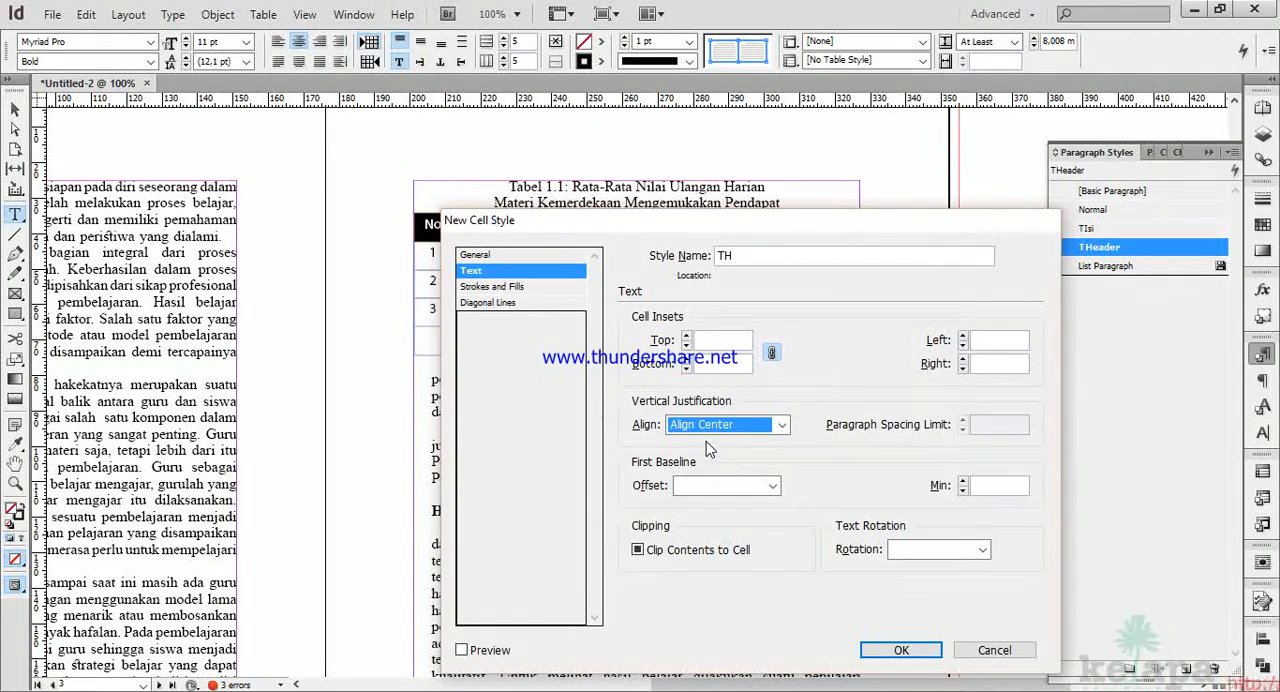
Give the TH cell style a Blue cell fill with a 35% tint and save the style.
left_click(528, 288)
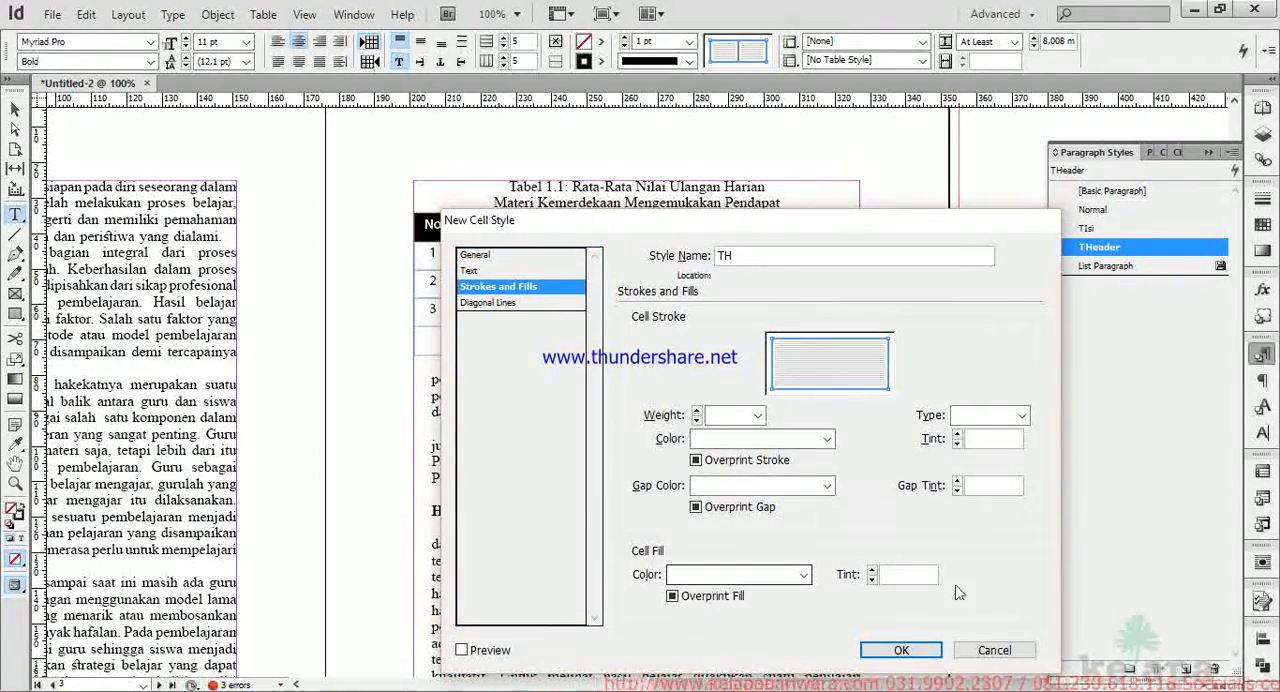
left_click(804, 577)
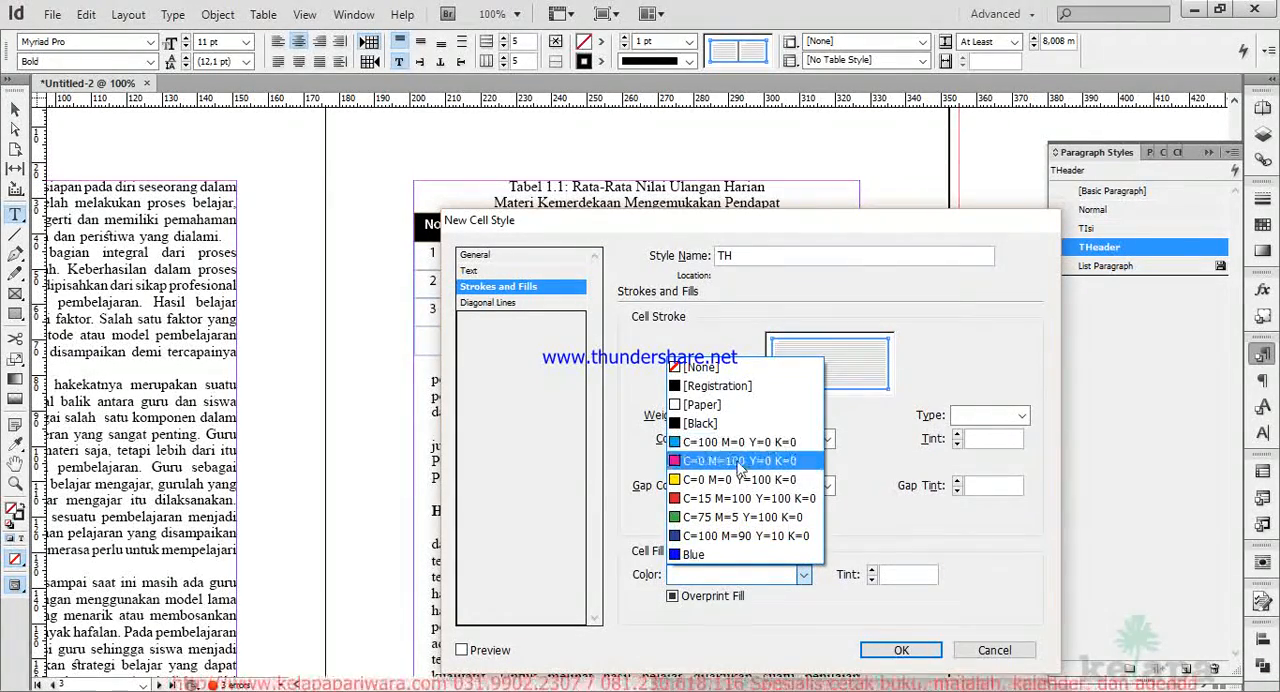
left_click(716, 556)
left_click(897, 575)
type("35")
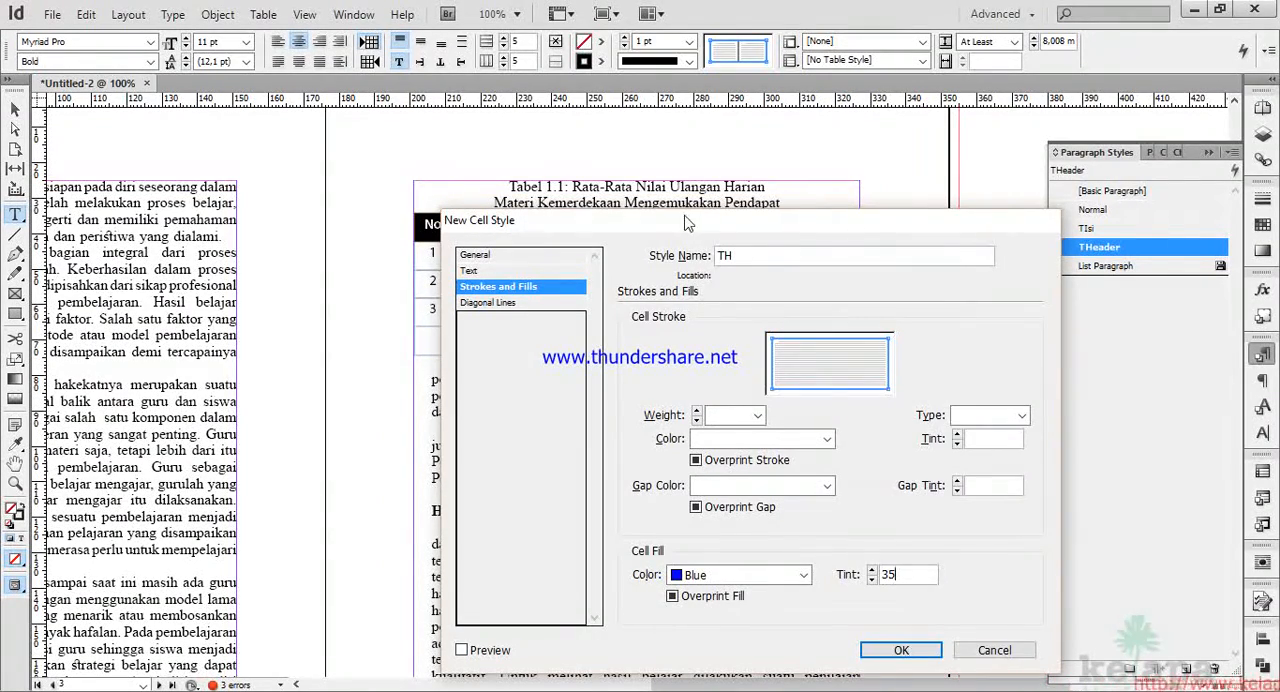
left_click_drag(687, 222, 811, 155)
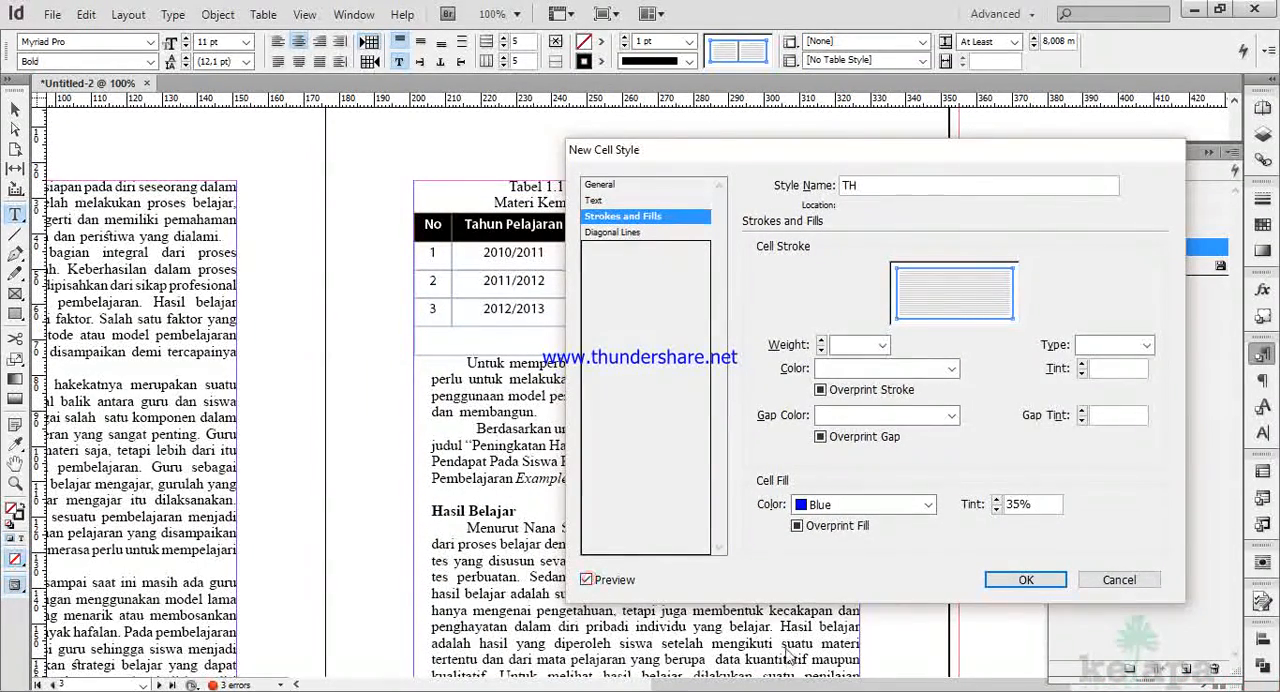
left_click(1010, 585)
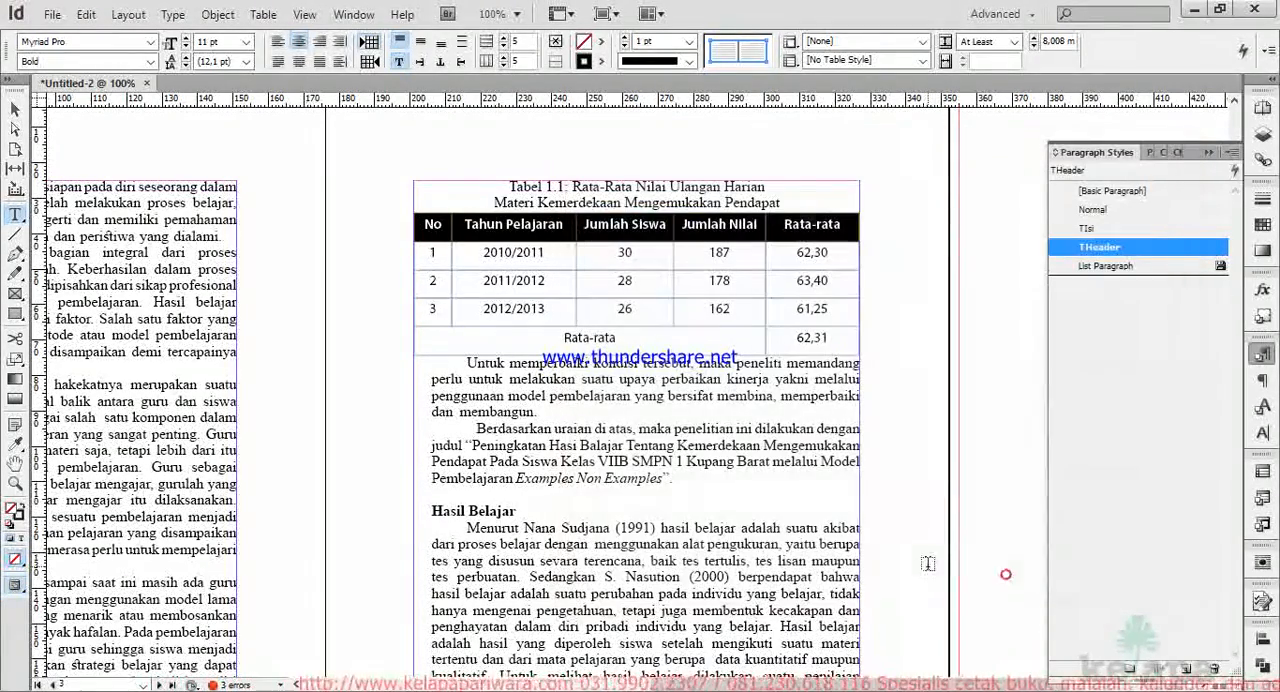
Apply the TH cell style to the header row of Tabel 1.1.
left_click(631, 254)
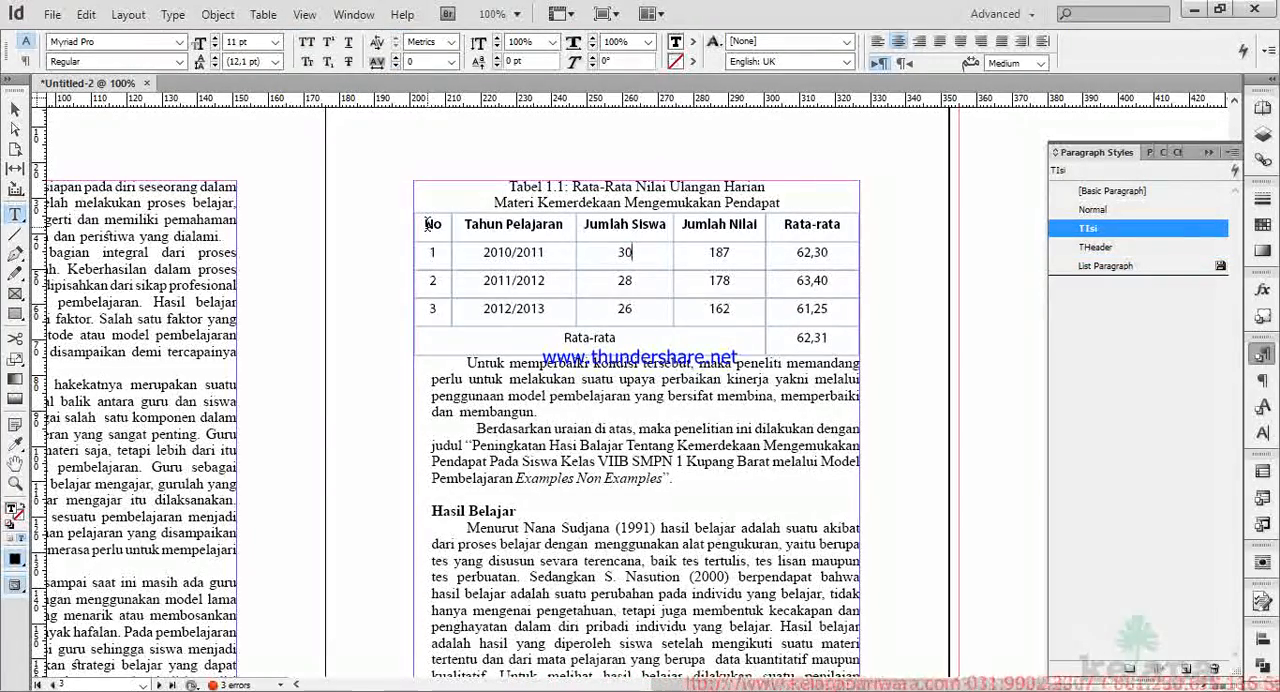
left_click_drag(428, 224, 800, 224)
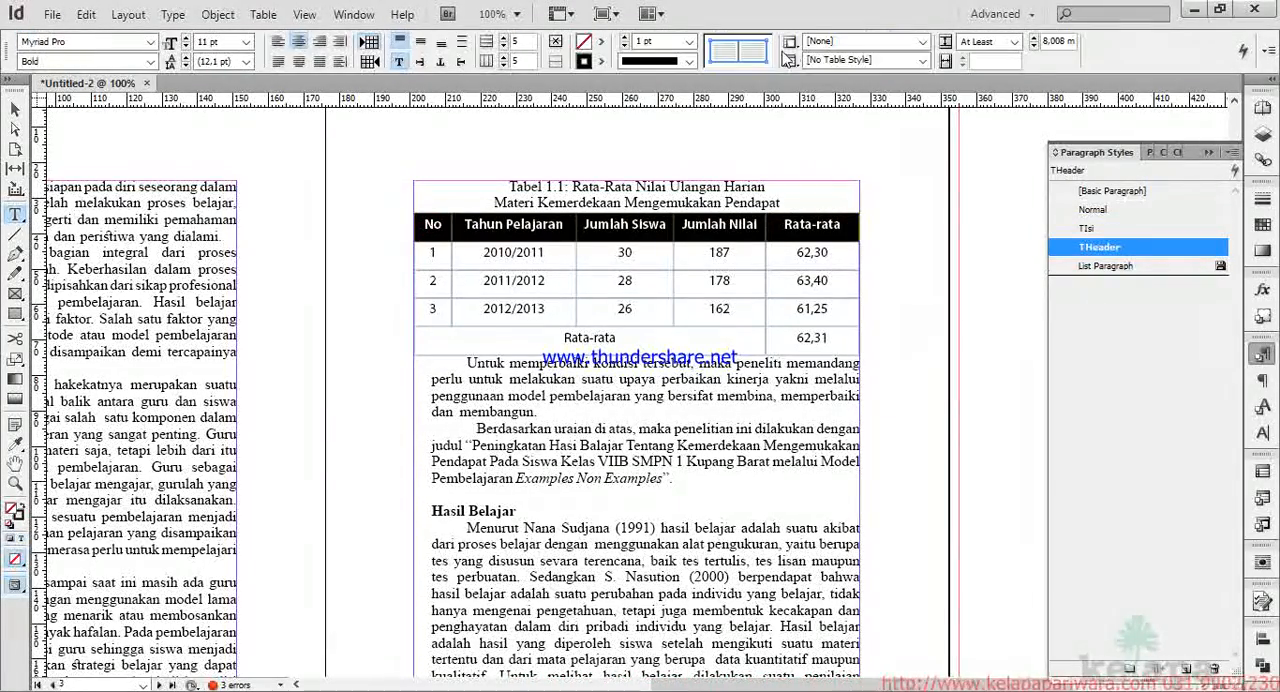
left_click(922, 47)
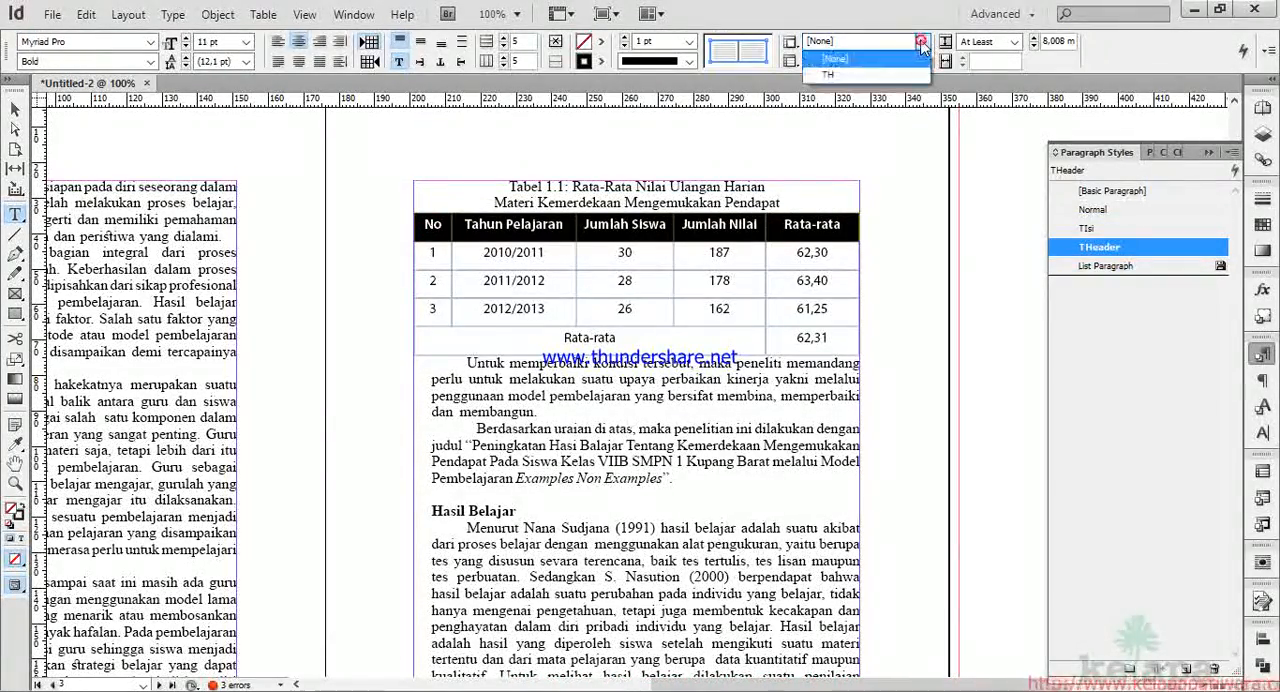
left_click(862, 66)
left_click(549, 229)
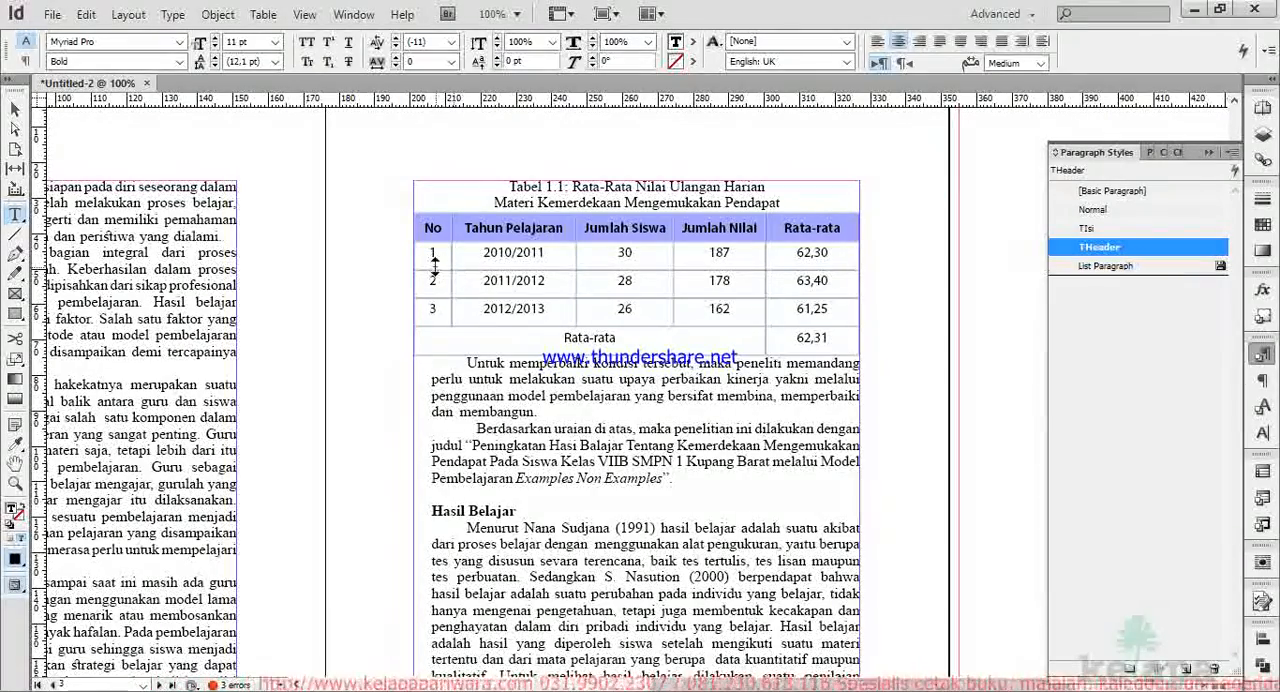
Select all rows below the header of Tabel 1.1 and start a new cell style named TI for them.
left_click_drag(432, 256, 793, 345)
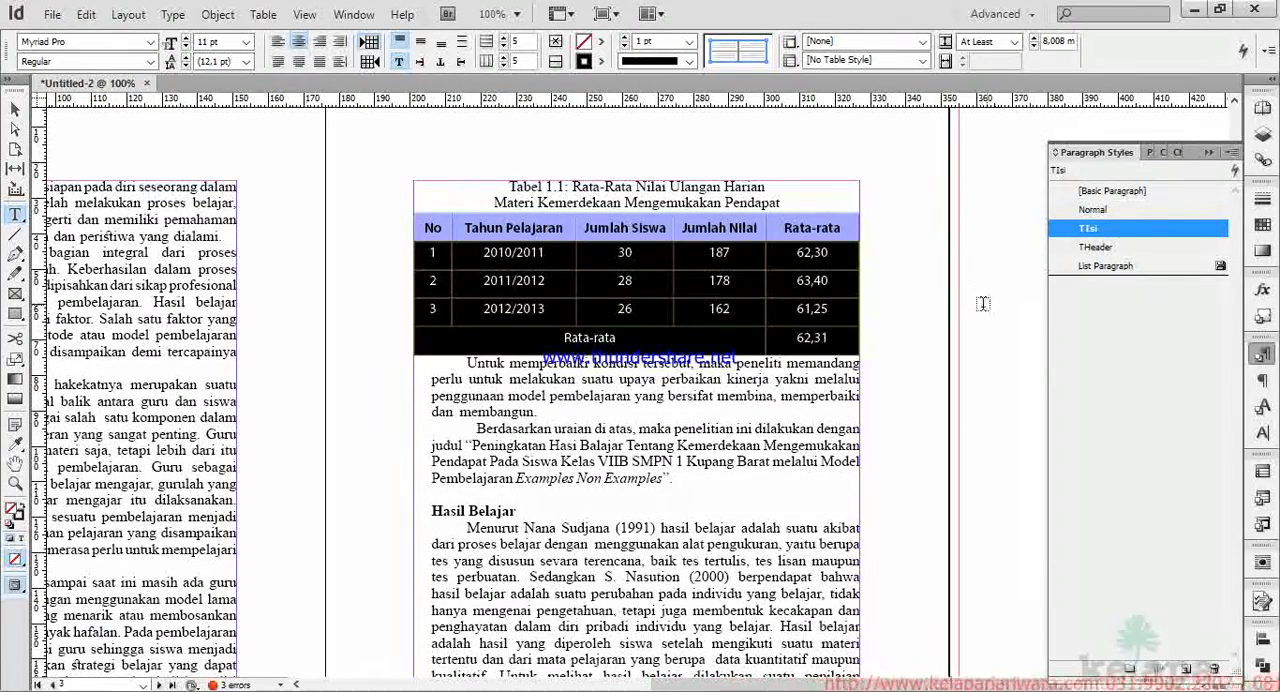
right_click(828, 41)
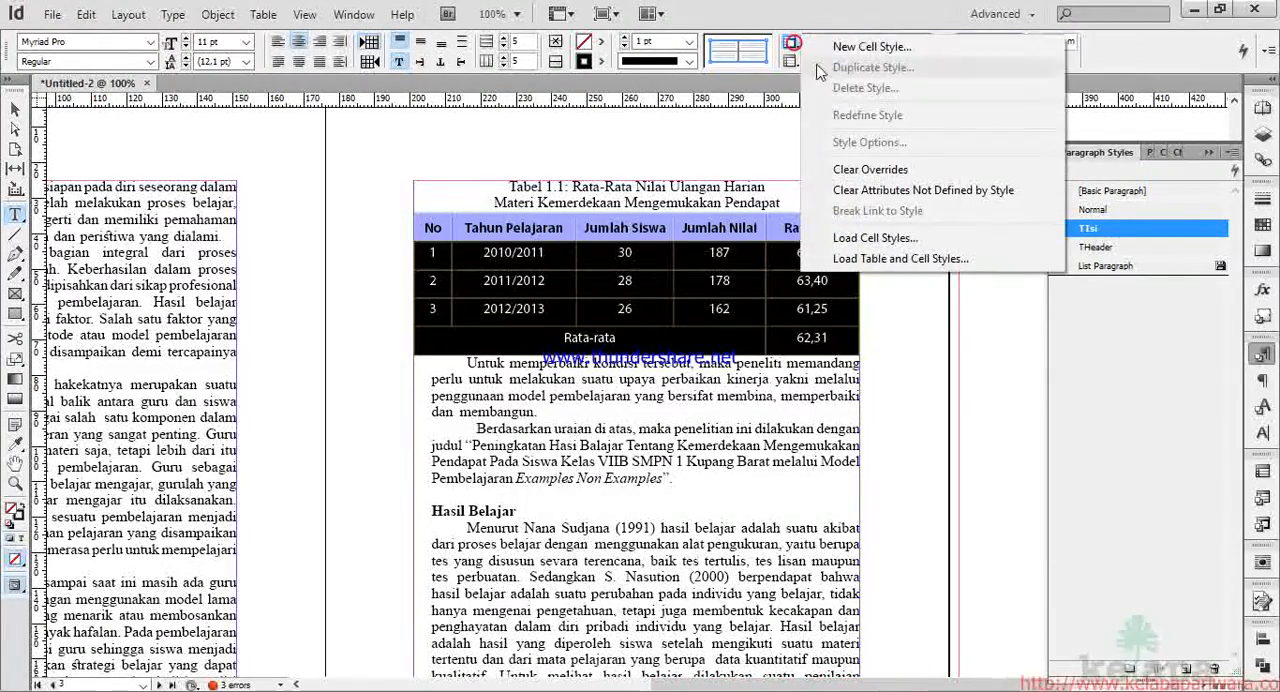
left_click(862, 47)
left_click_drag(849, 146, 714, 374)
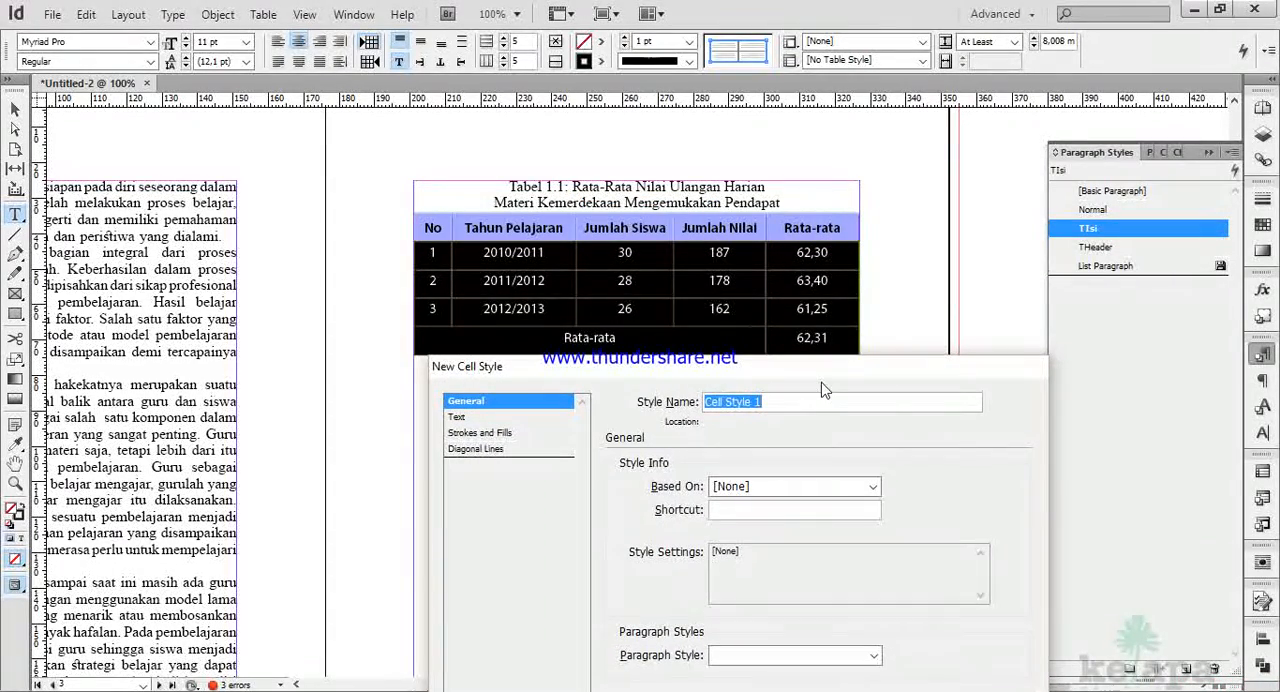
type("TI")
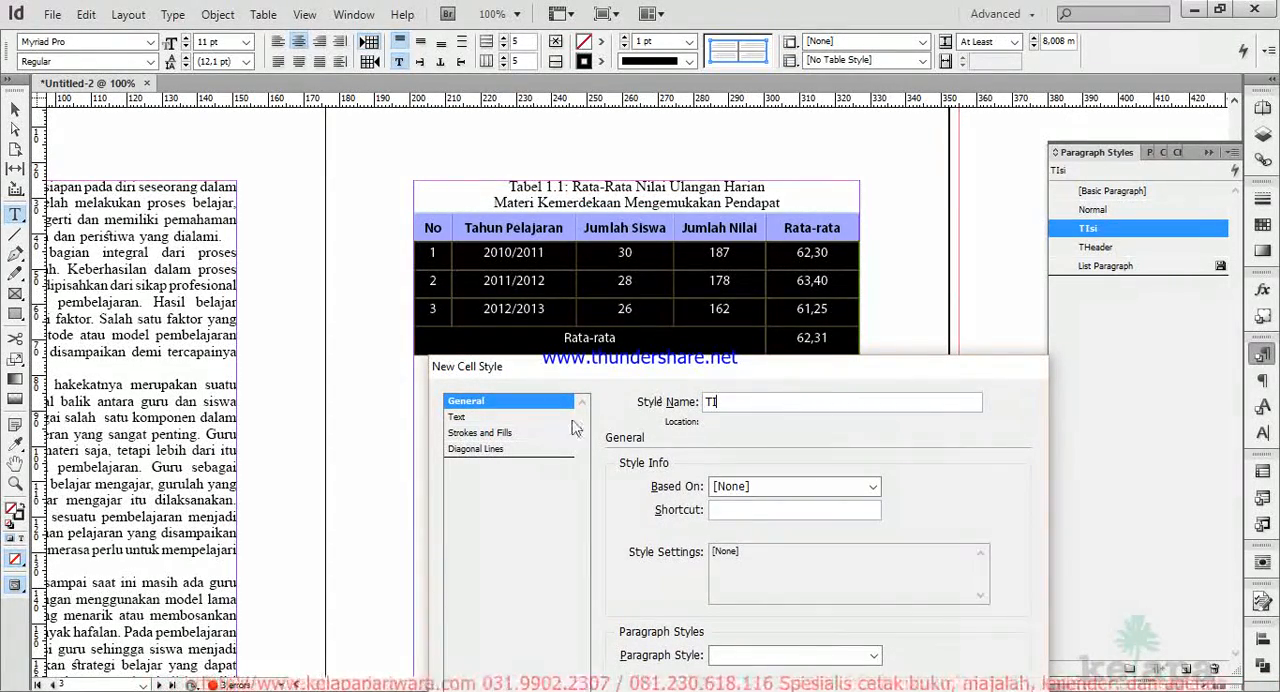
Assign the TIsi paragraph style to the TI cell style.
left_click_drag(630, 372, 245, 65)
left_click(455, 354)
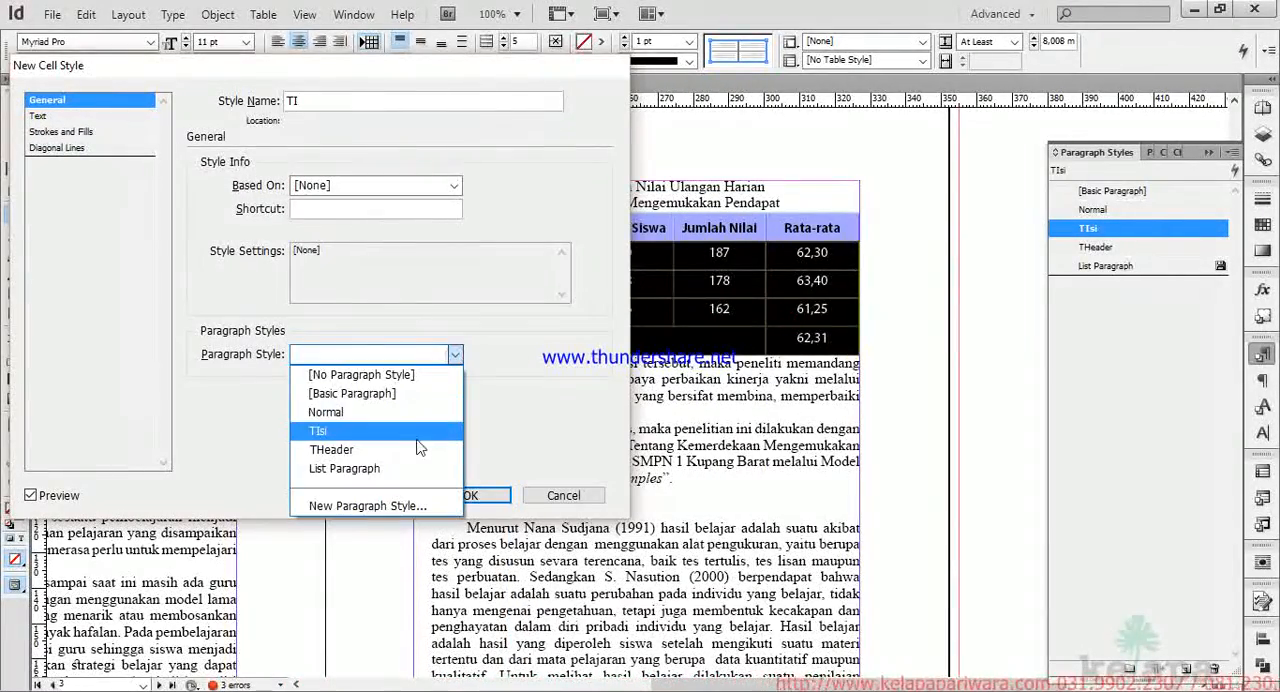
left_click(417, 431)
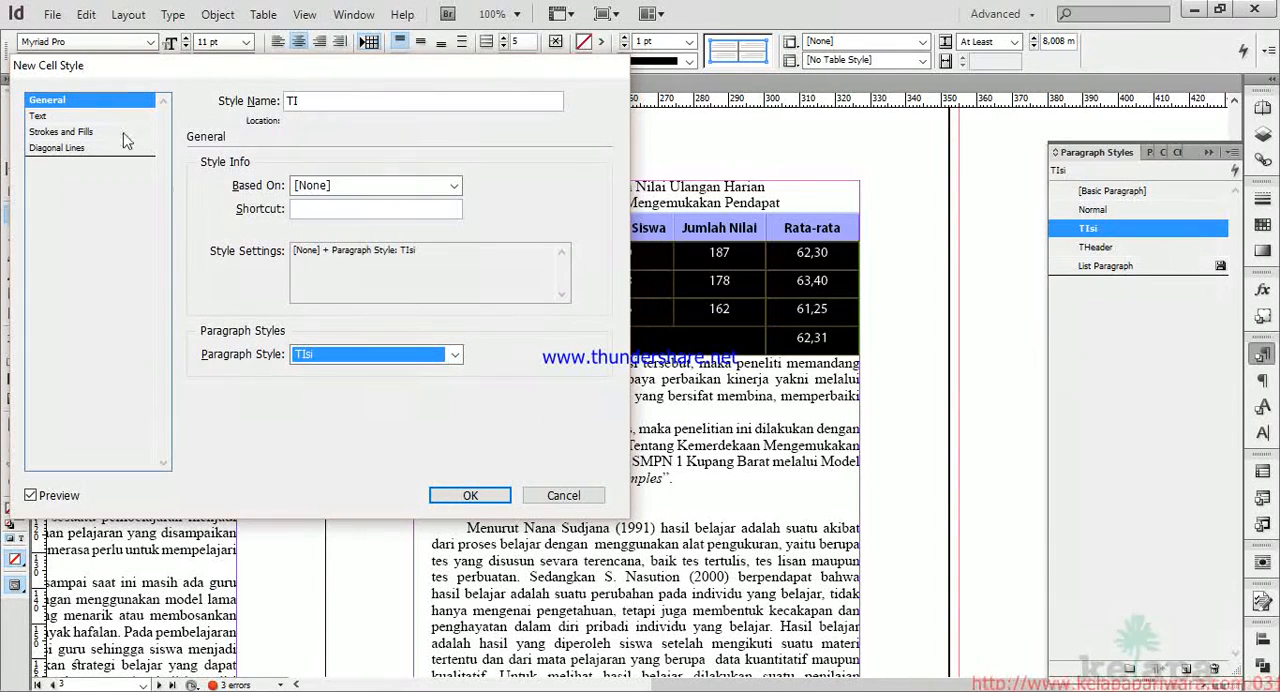
Set the TI cell style's vertical justification to Align Top and save the style.
left_click(88, 117)
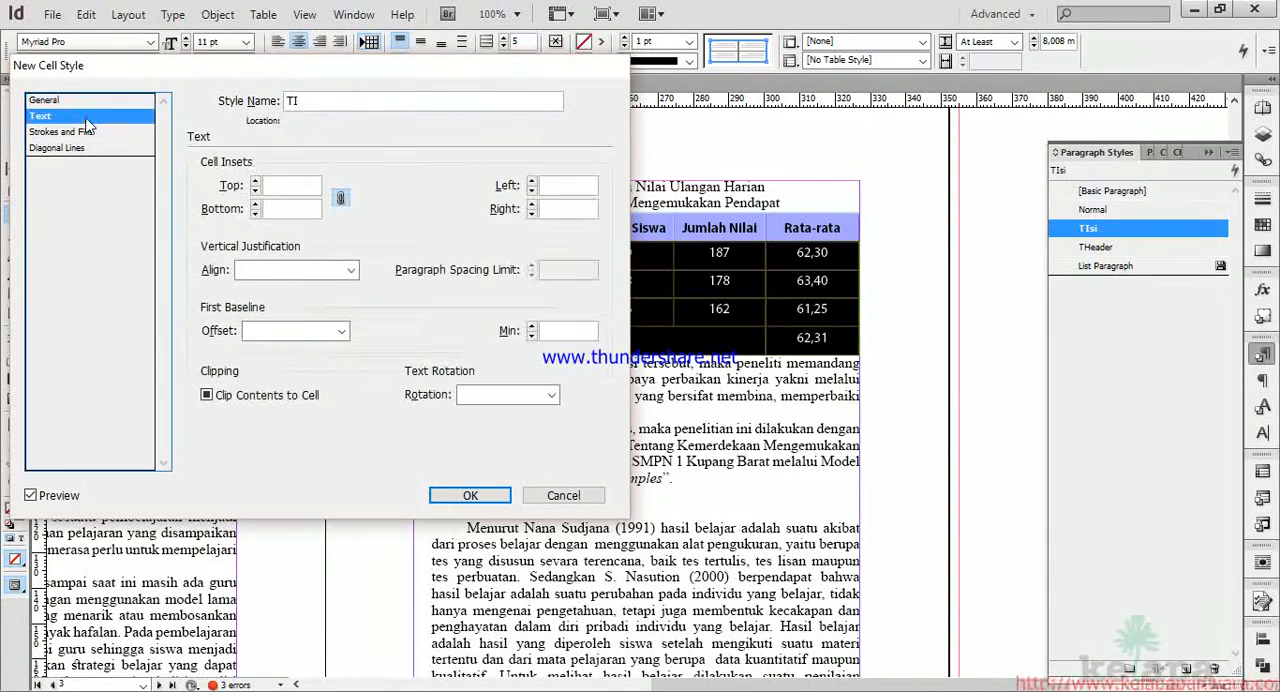
left_click(352, 269)
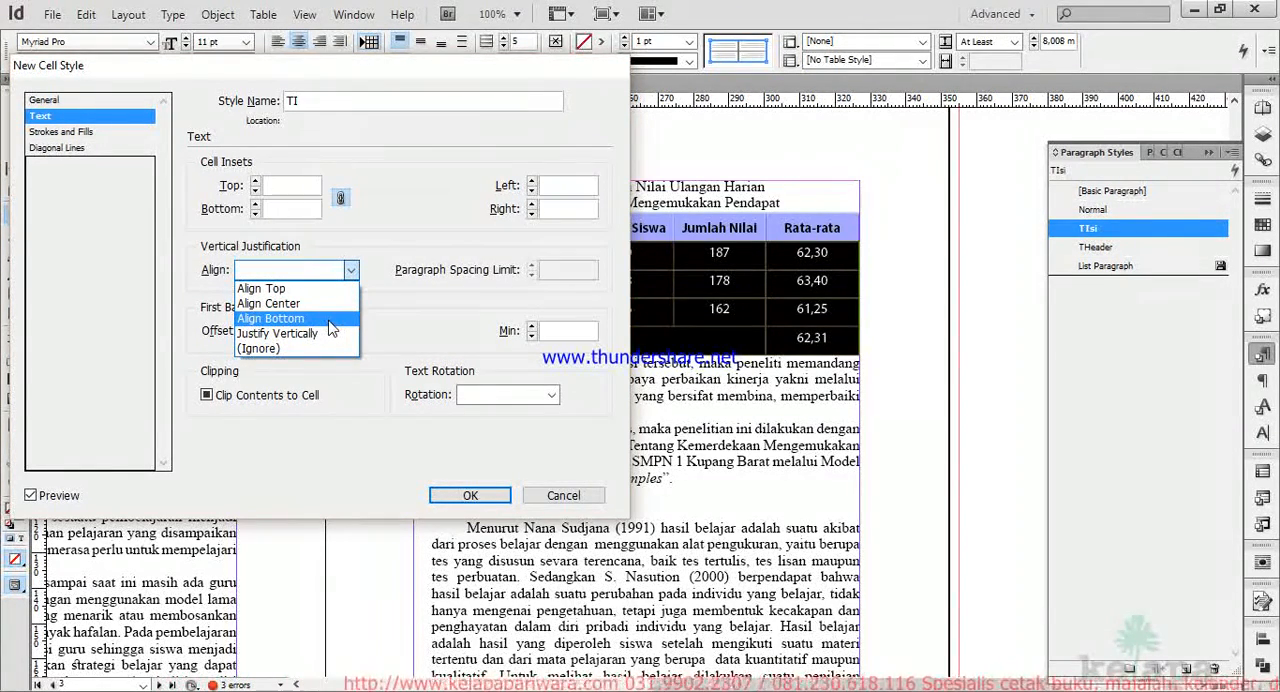
left_click(315, 291)
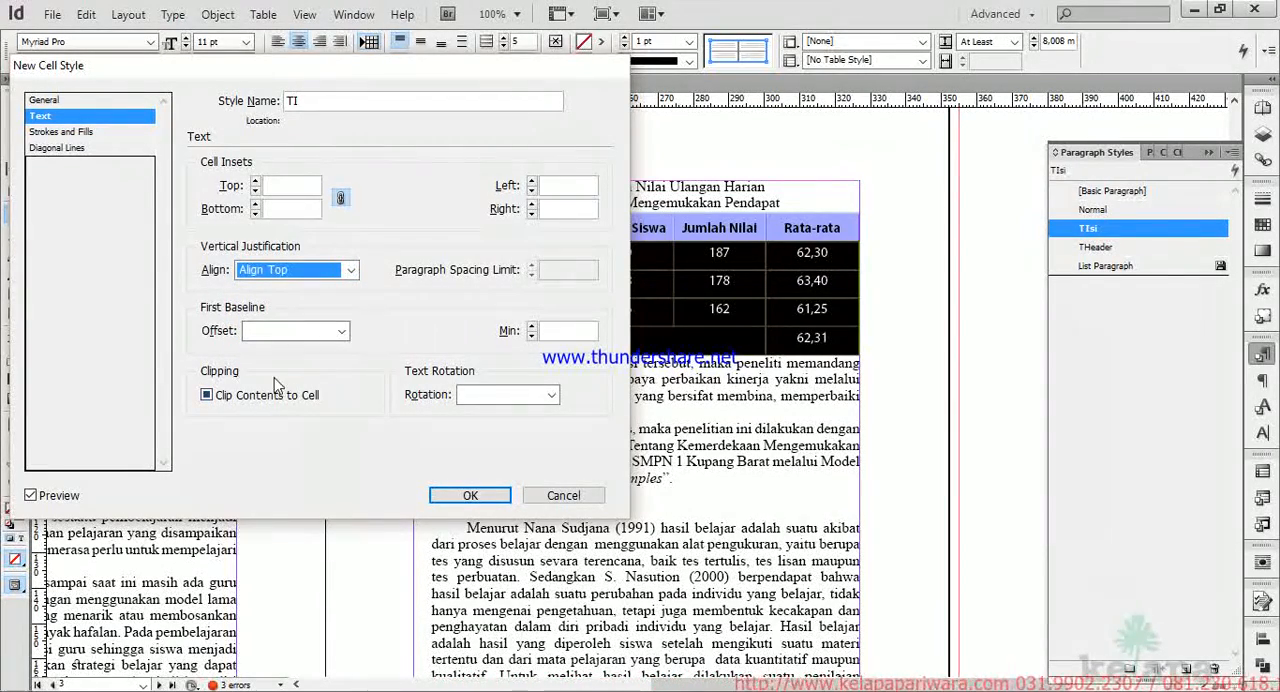
left_click(93, 133)
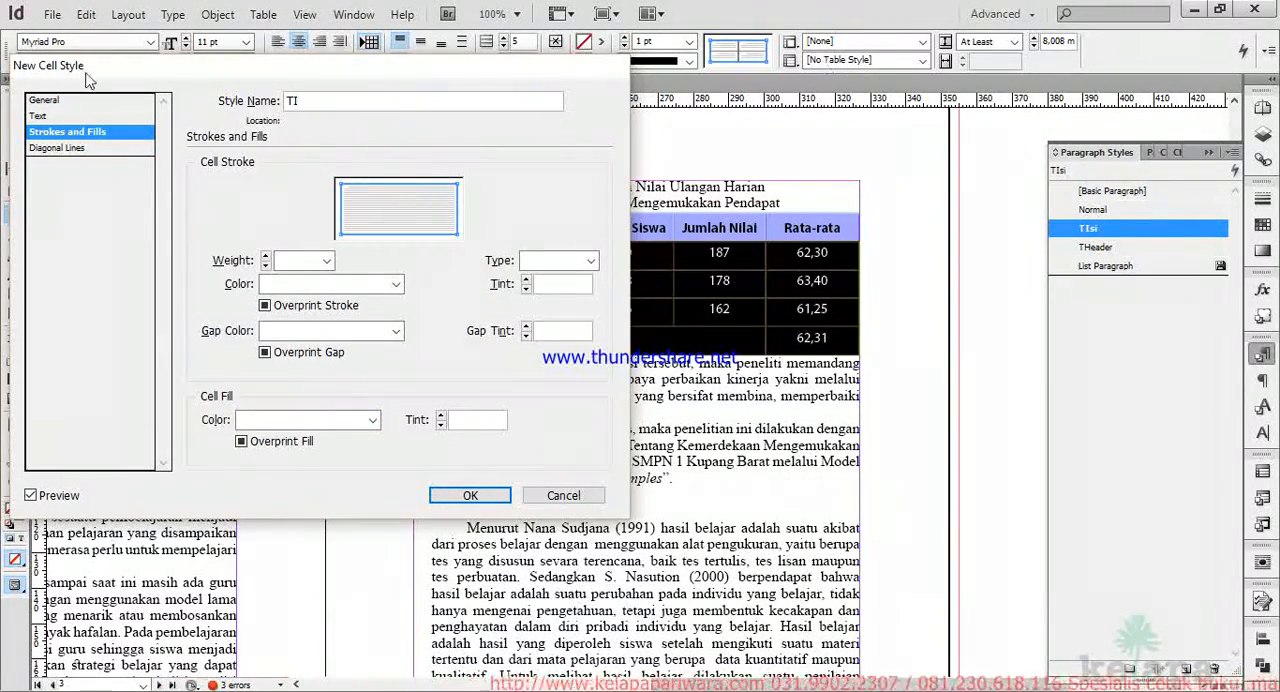
left_click(456, 496)
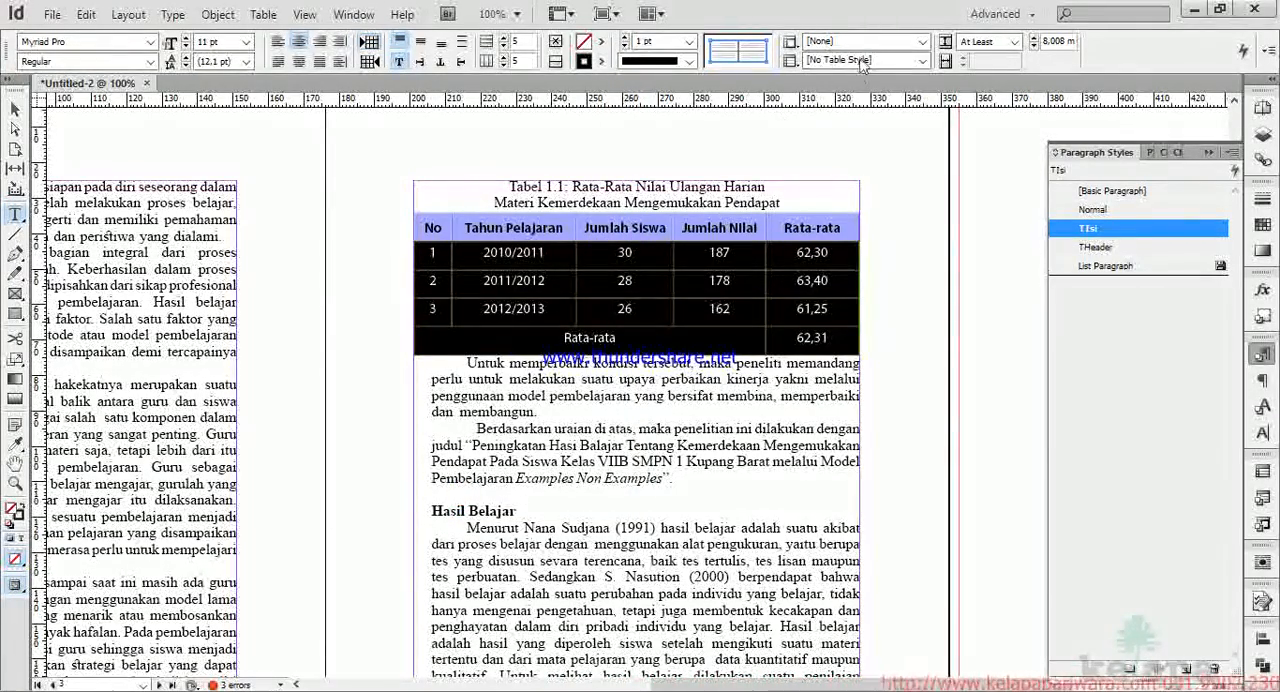
Apply the TI cell style to all rows below the header of Tabel 1.1.
left_click(921, 41)
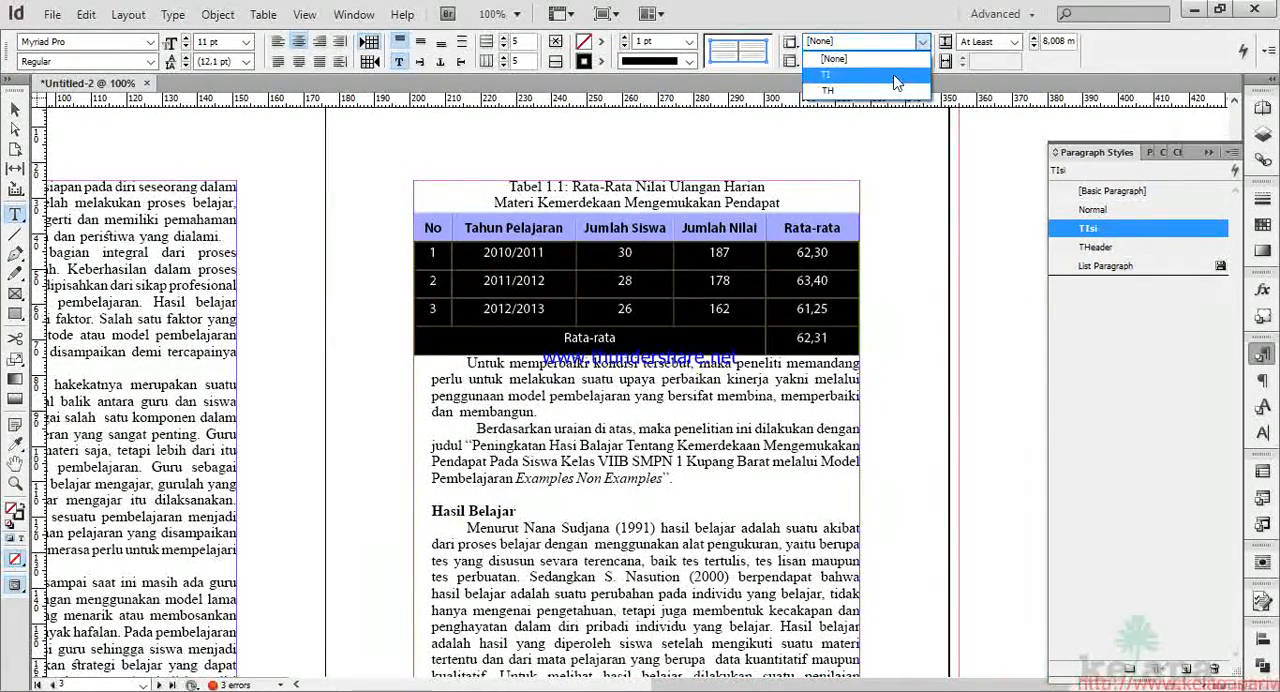
left_click(895, 76)
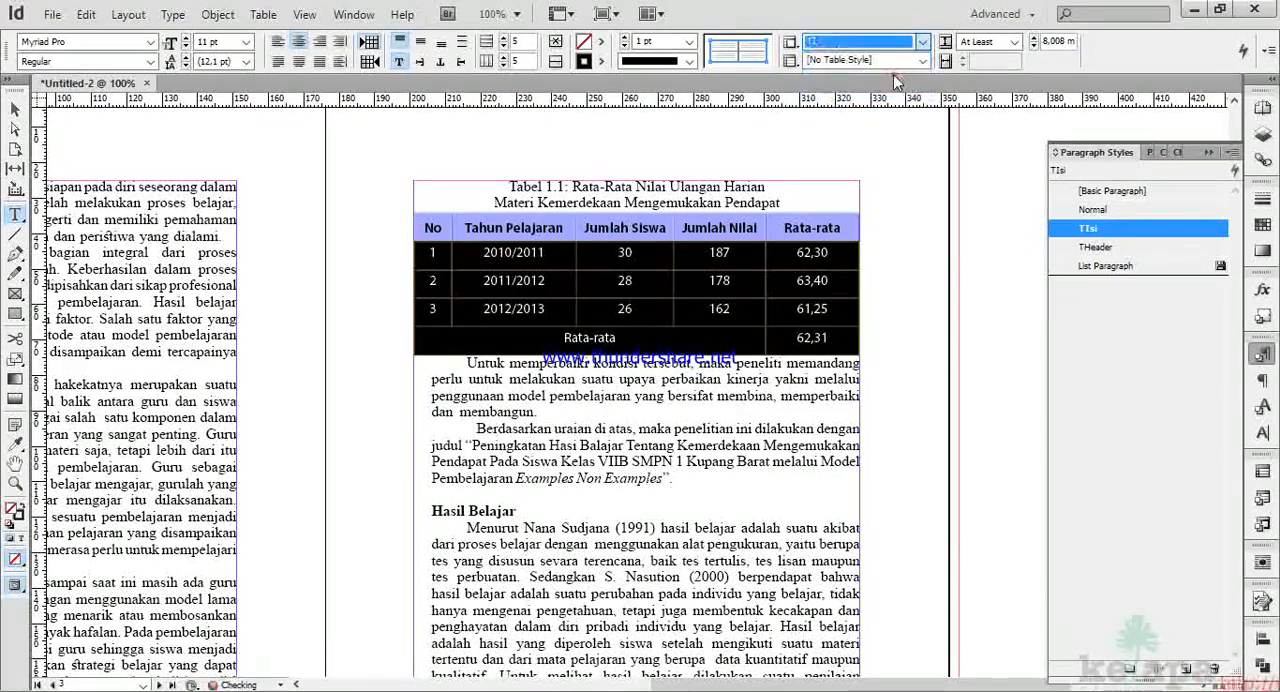
left_click(621, 281)
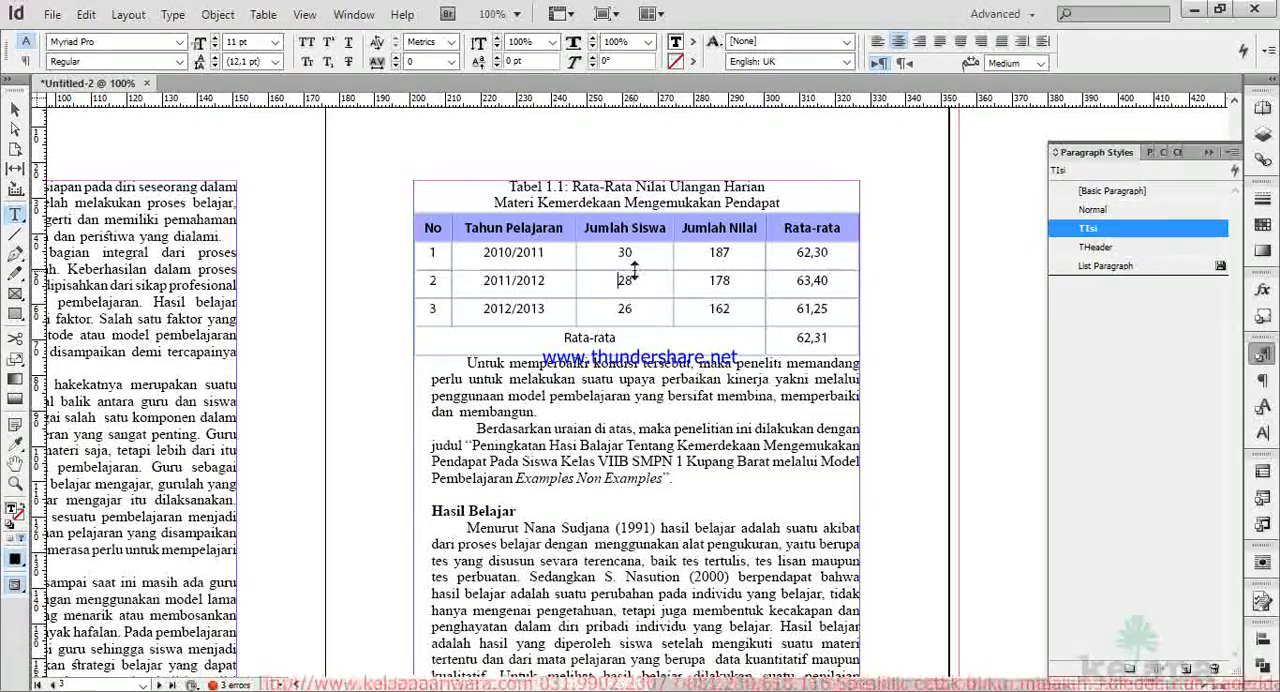
left_click(541, 254)
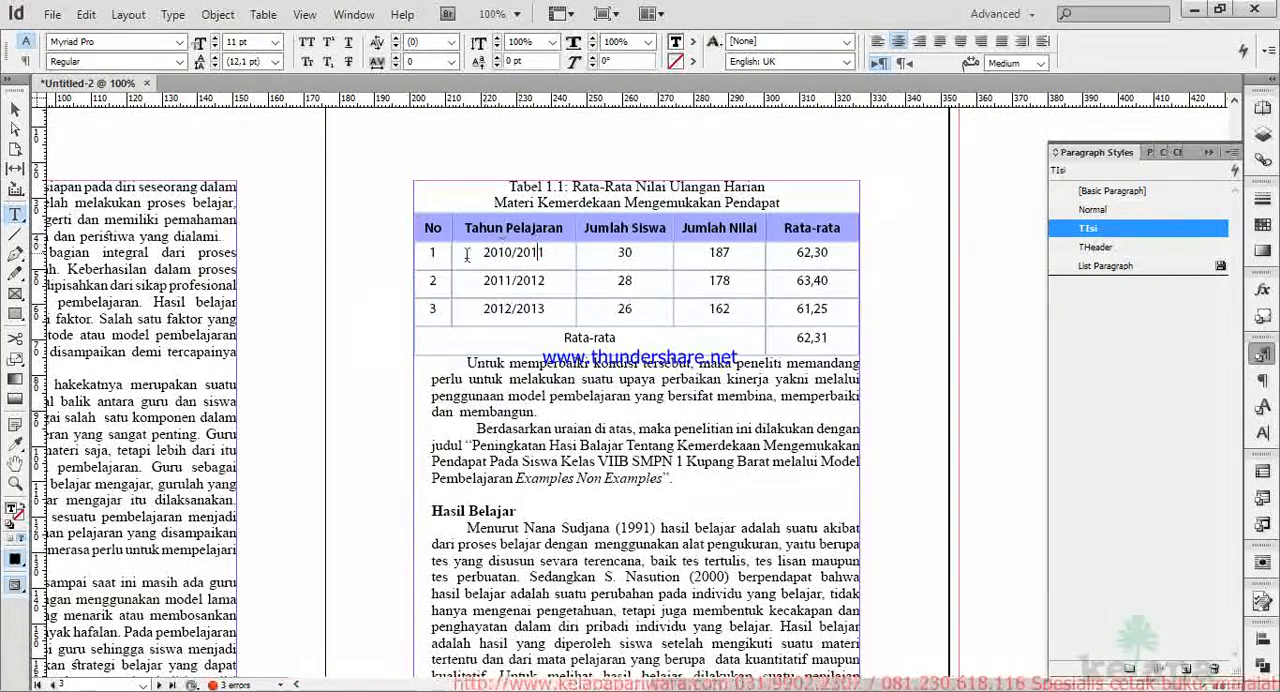
left_click(416, 260)
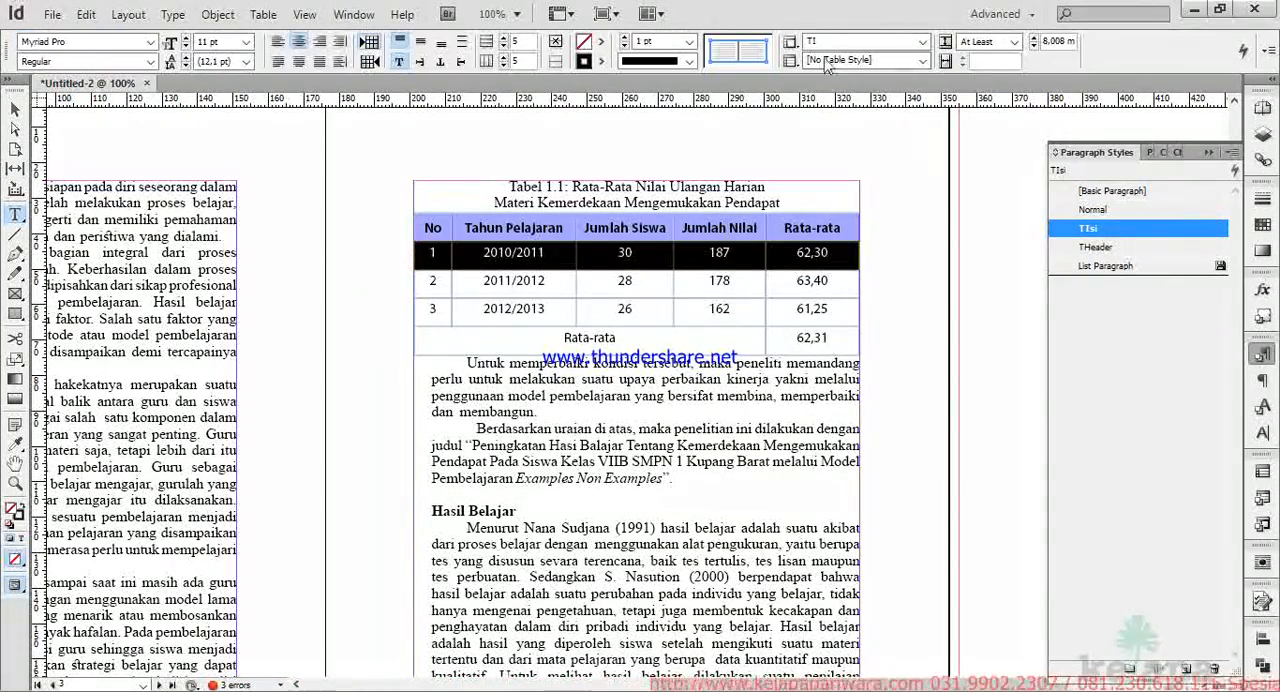
left_click(621, 284)
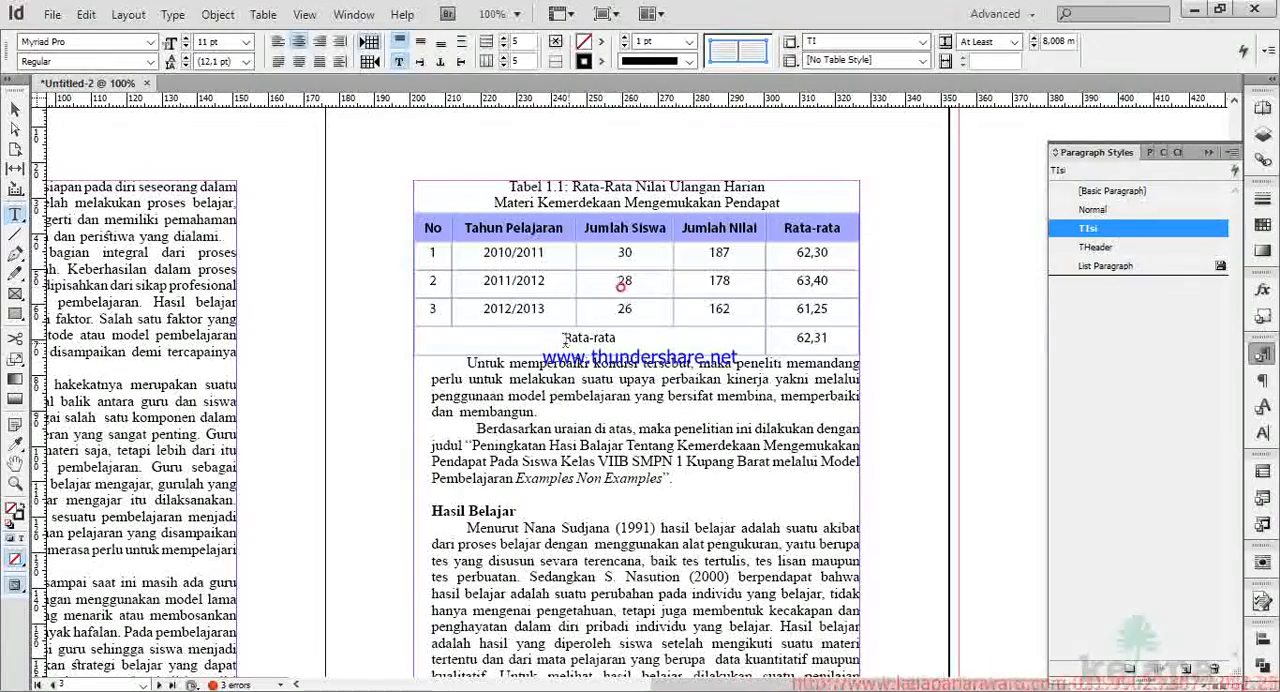
Select the whole of Tabel 1.1 and start a new table style named Table Umum.
left_click(438, 230)
left_click_drag(413, 222, 716, 343)
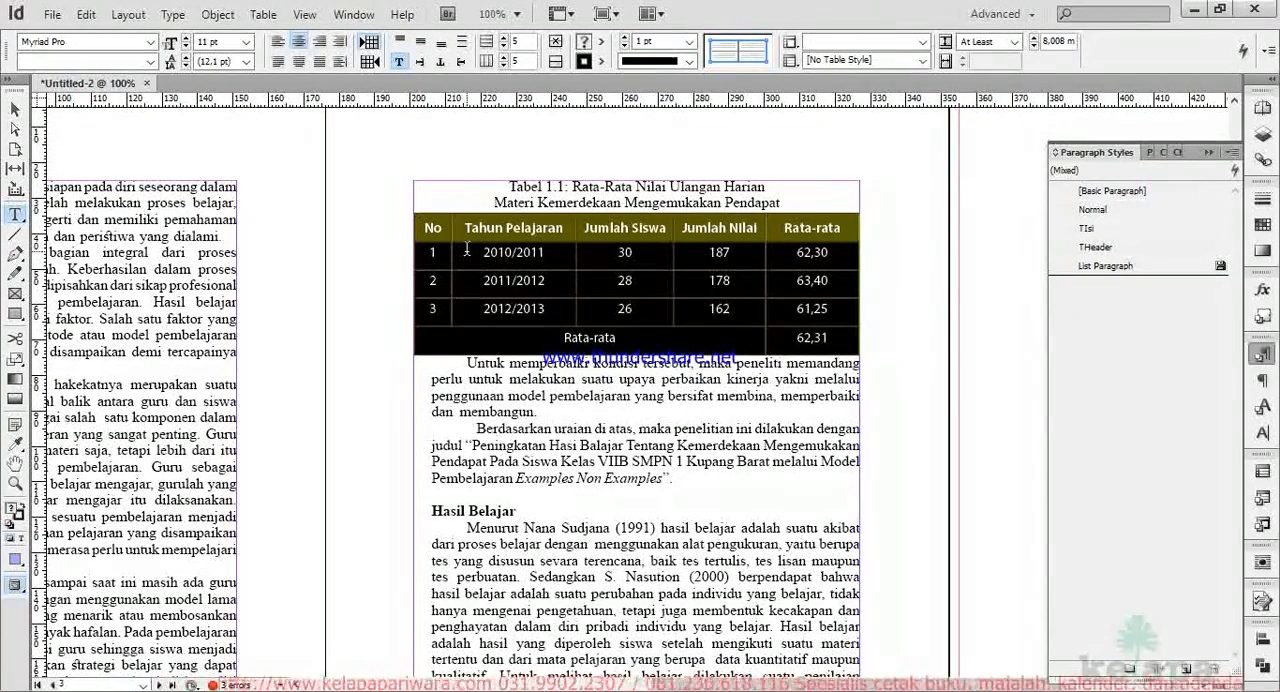
left_click(790, 61)
left_click(825, 12)
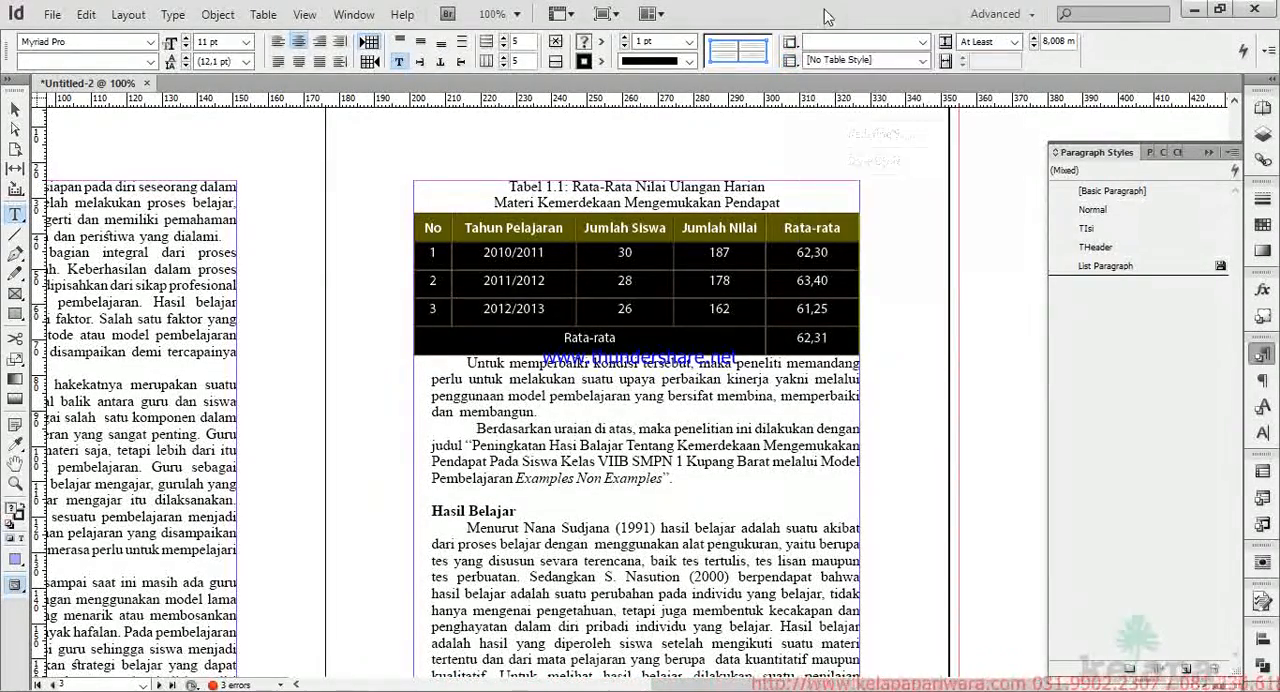
left_click(790, 62)
left_click(860, 68)
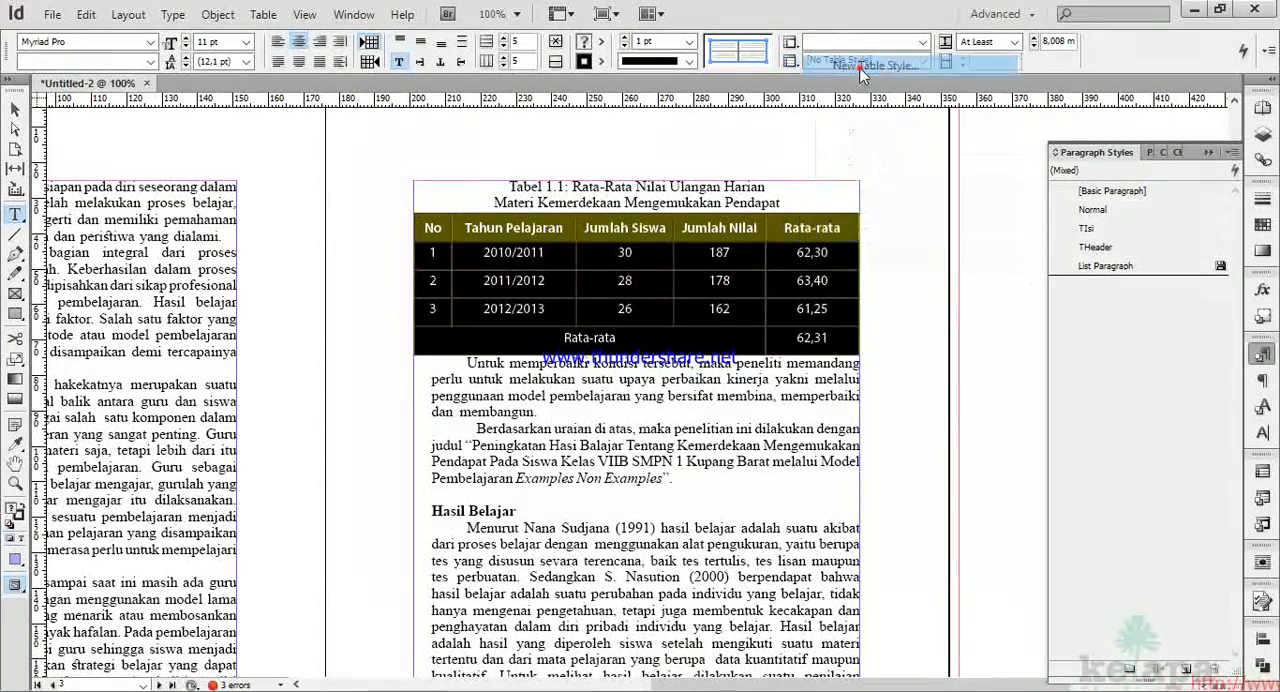
left_click_drag(667, 371, 553, 329)
left_click(628, 322)
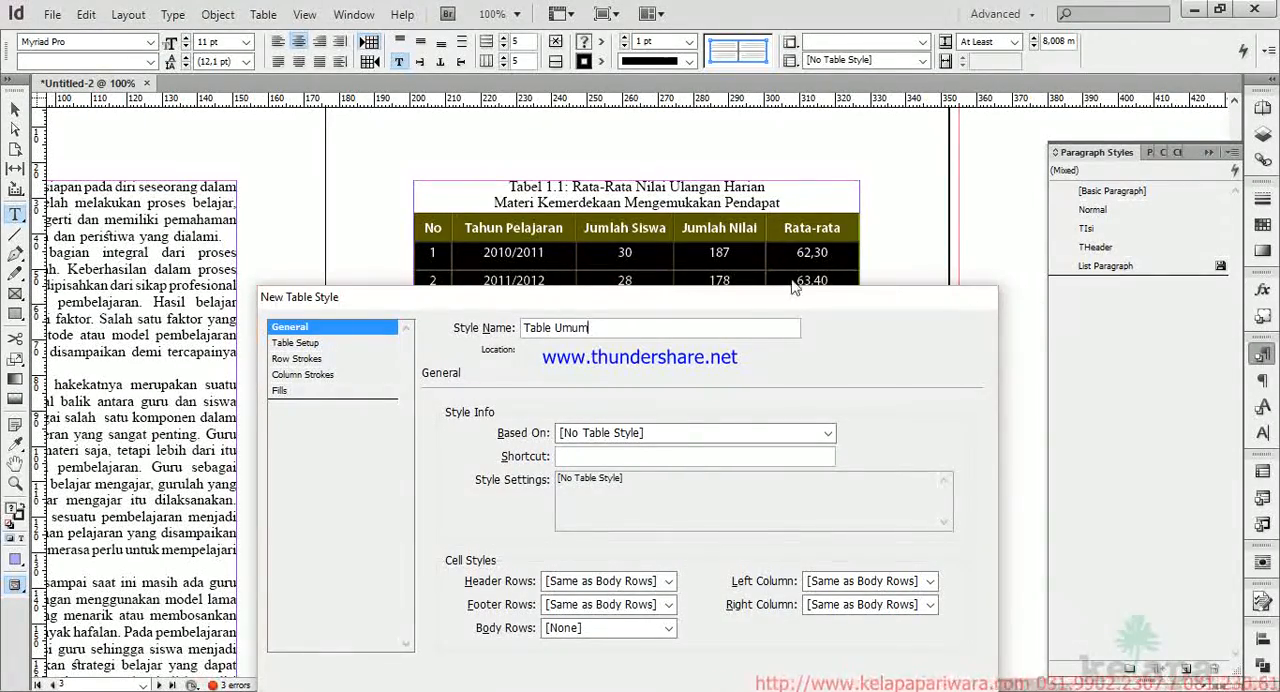
In the Table Umum style, assign the TH cell style to header rows and TI to body rows.
left_click_drag(758, 311, 546, 37)
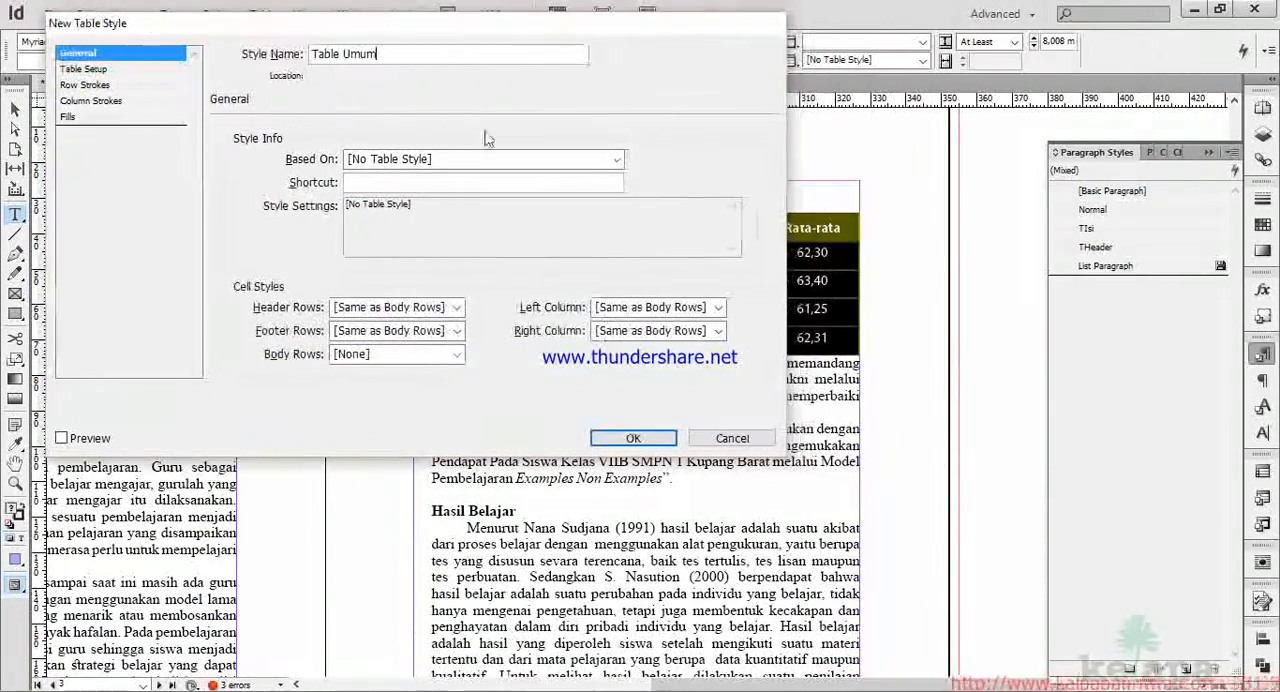
left_click(457, 310)
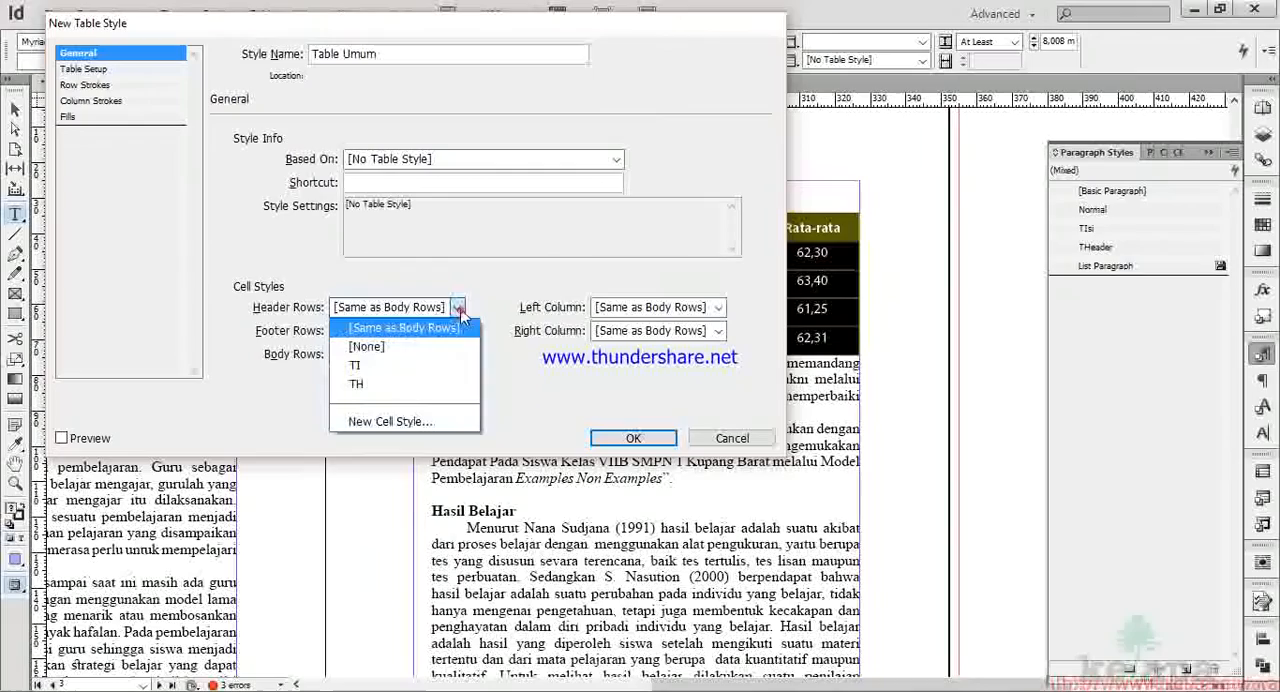
left_click(398, 386)
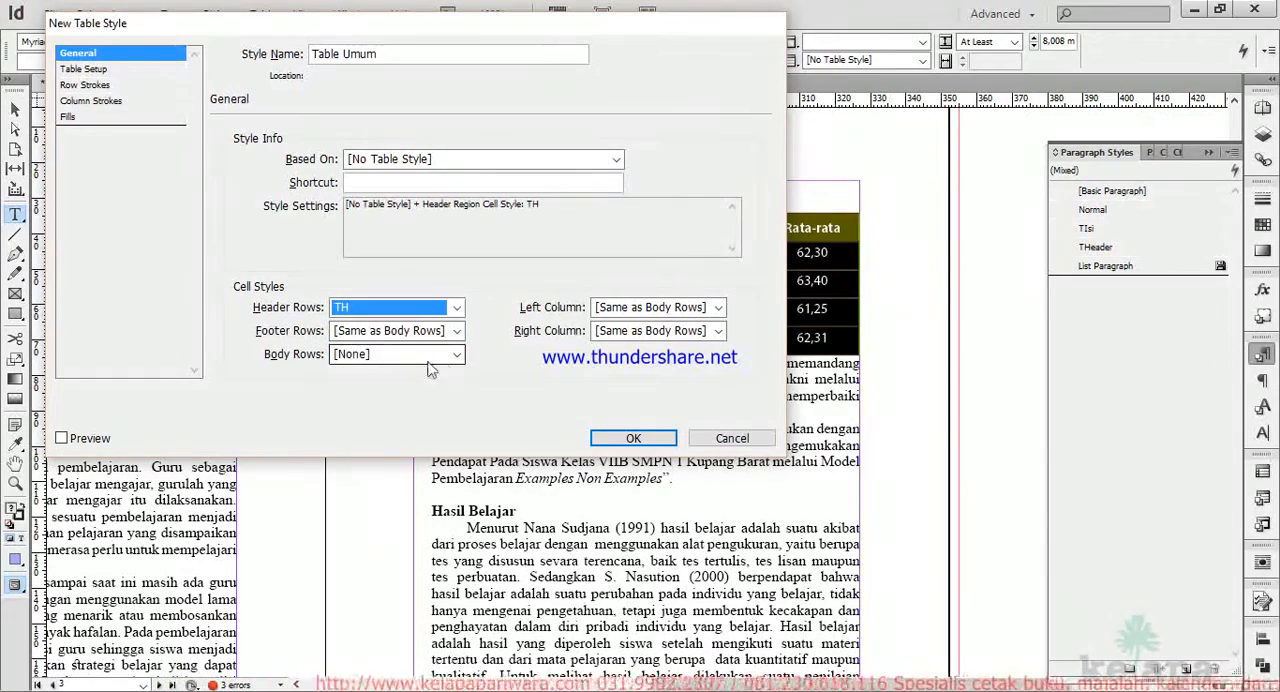
left_click(456, 355)
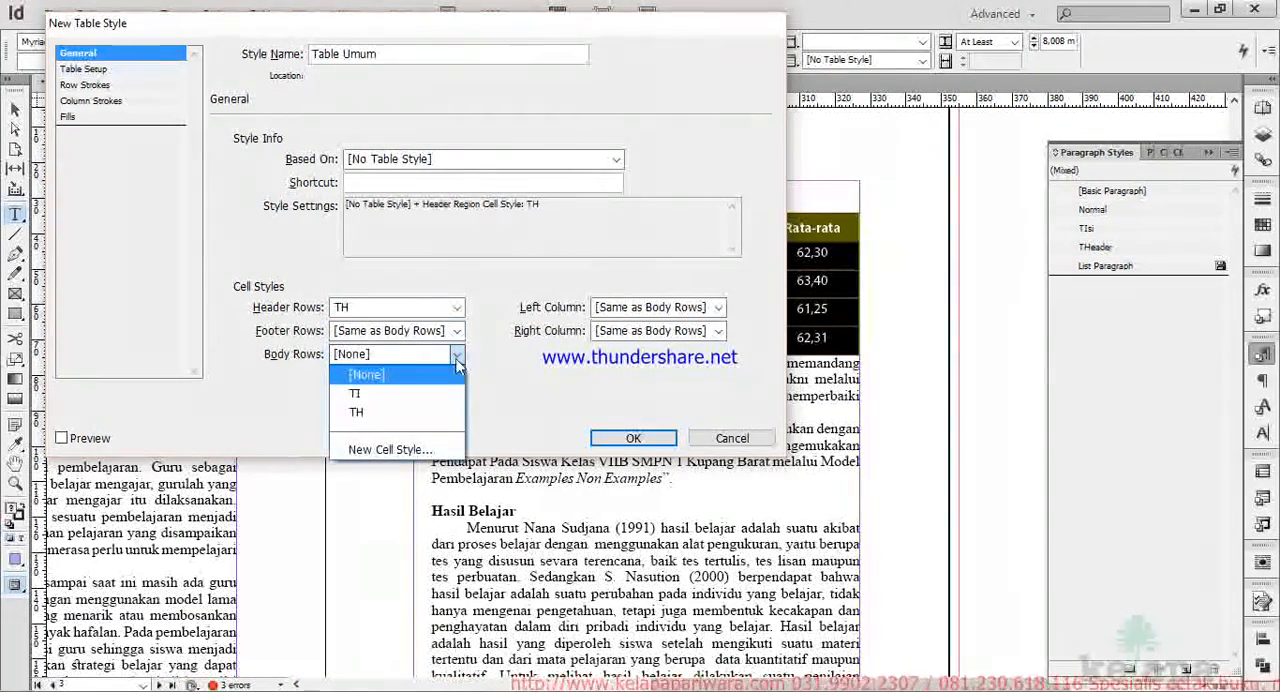
left_click(434, 396)
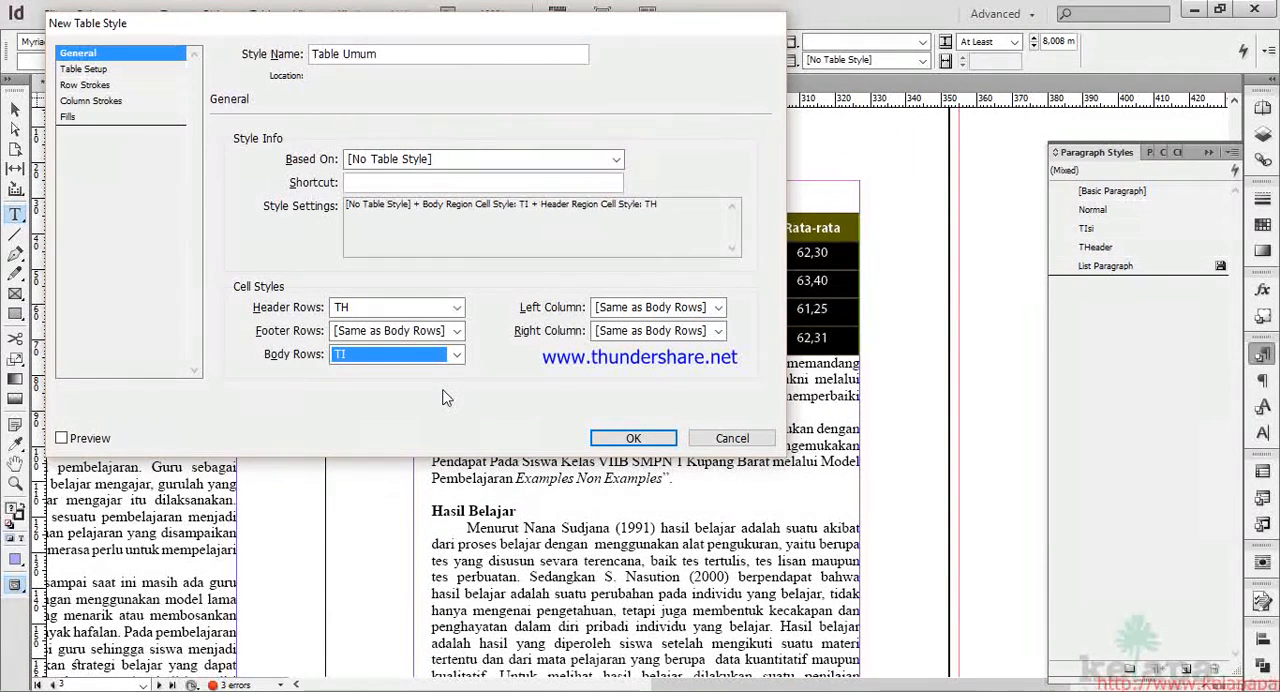
Set the Table Umum style's alternating fill pattern to Every Other Row.
left_click_drag(245, 28, 838, 49)
left_click(742, 90)
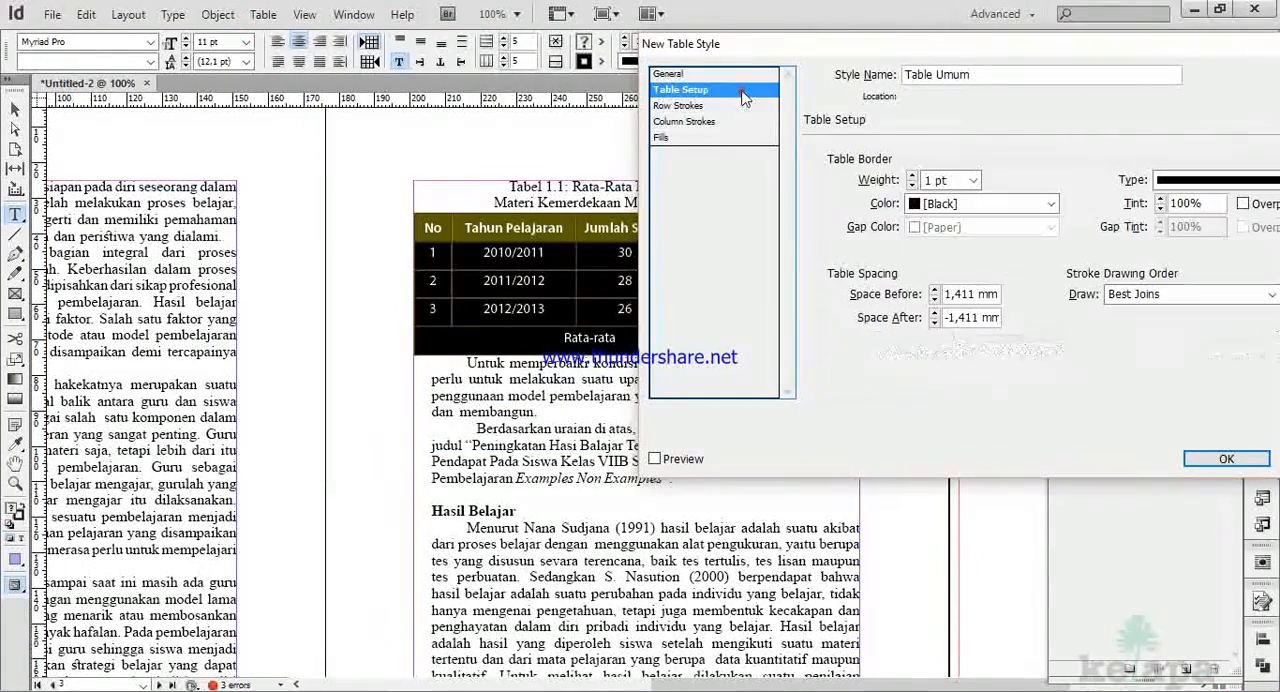
left_click_drag(971, 43, 825, 56)
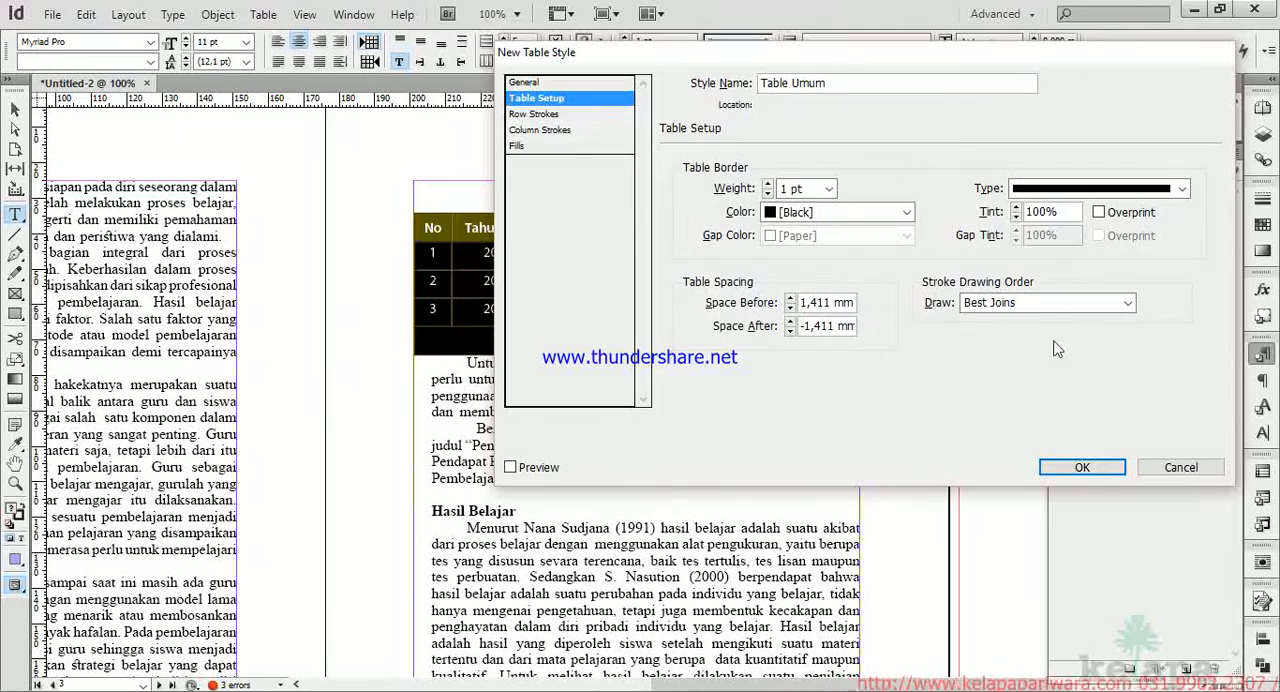
left_click(570, 115)
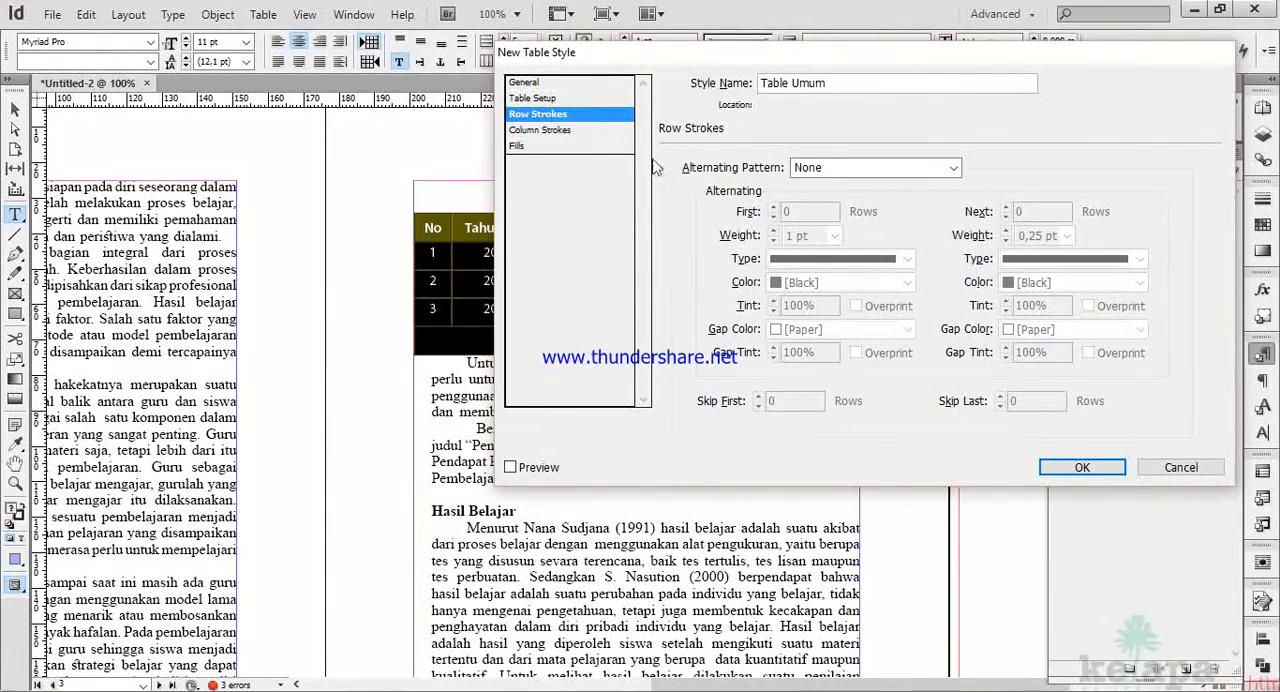
left_click(516, 146)
left_click_drag(768, 56, 889, 79)
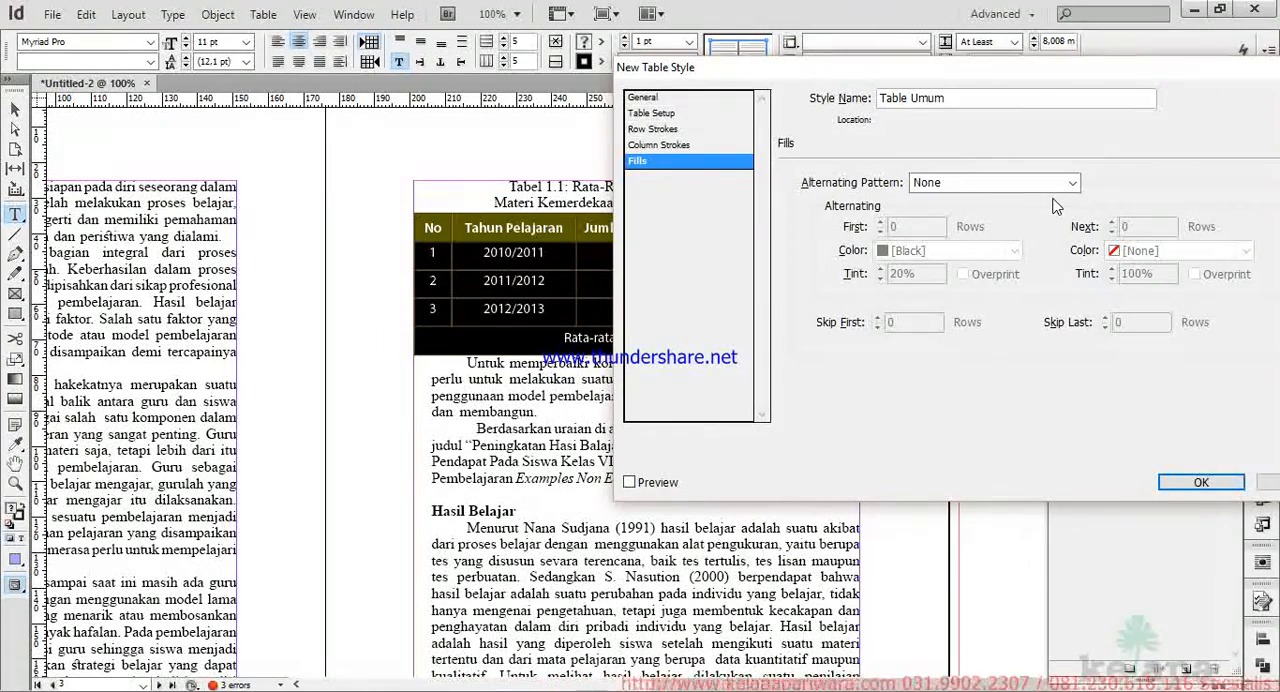
left_click(1071, 183)
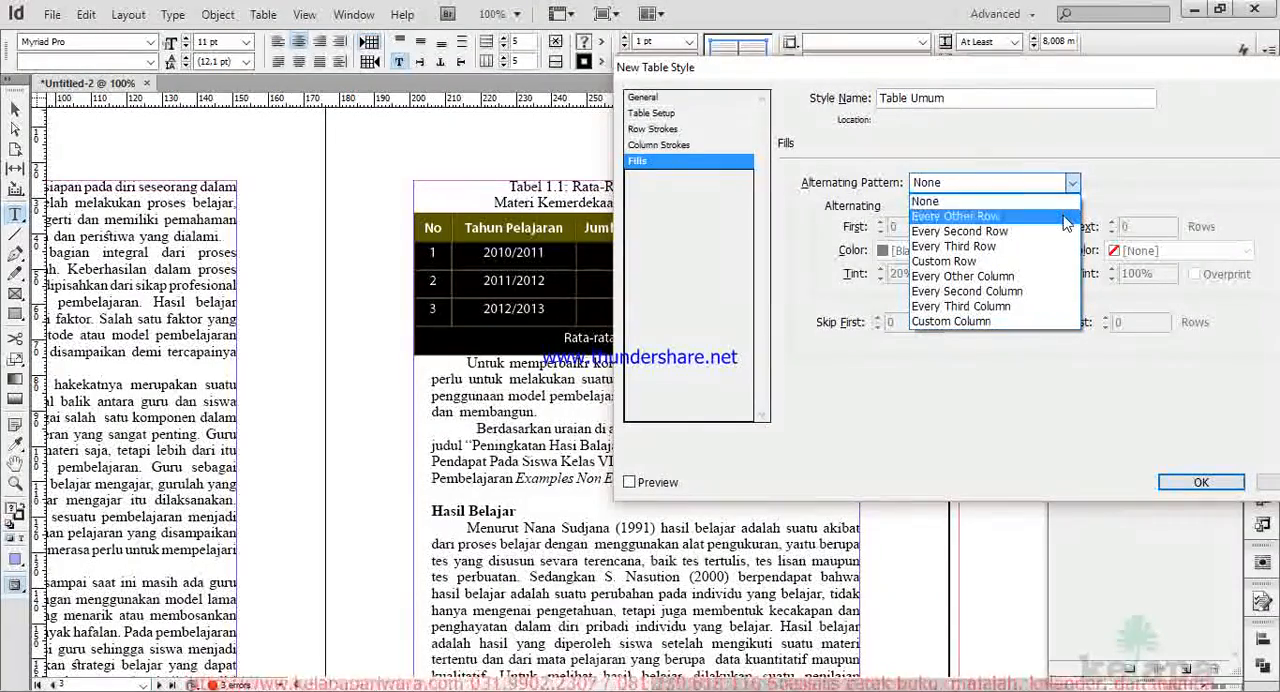
left_click(1064, 218)
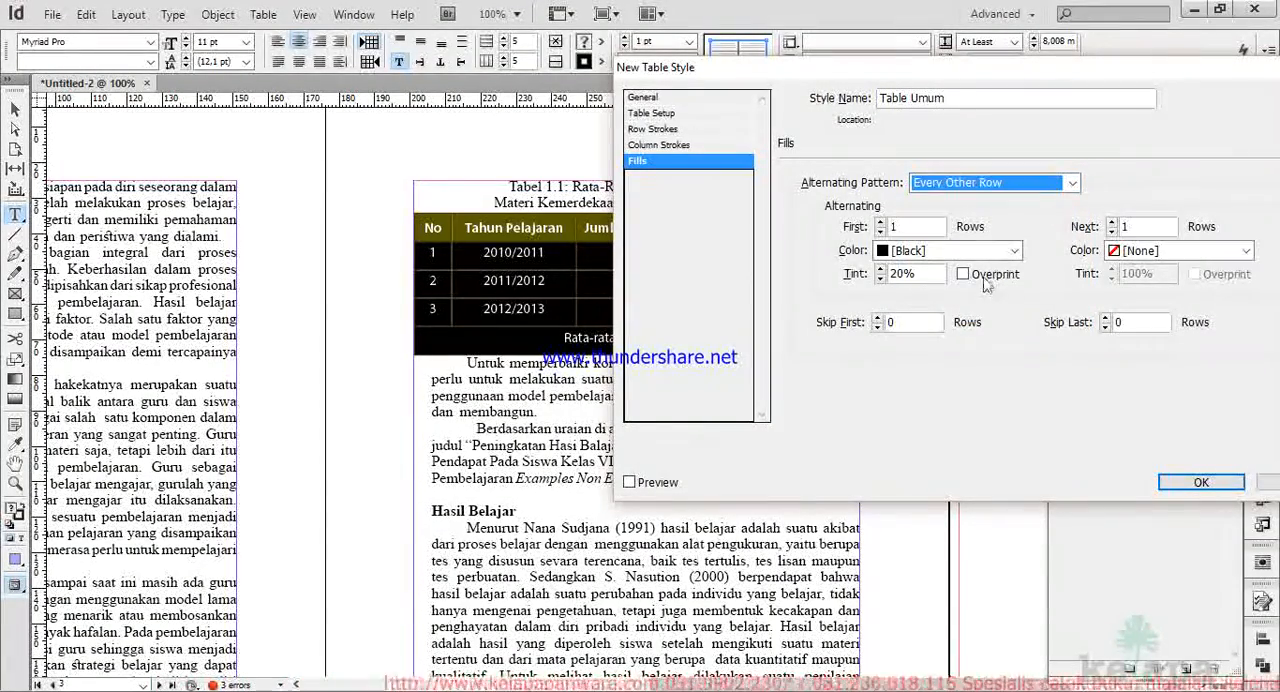
Set the first alternating row fill colour of the table style to C=100 M=0 Y=0 K=0.
left_click(1011, 252)
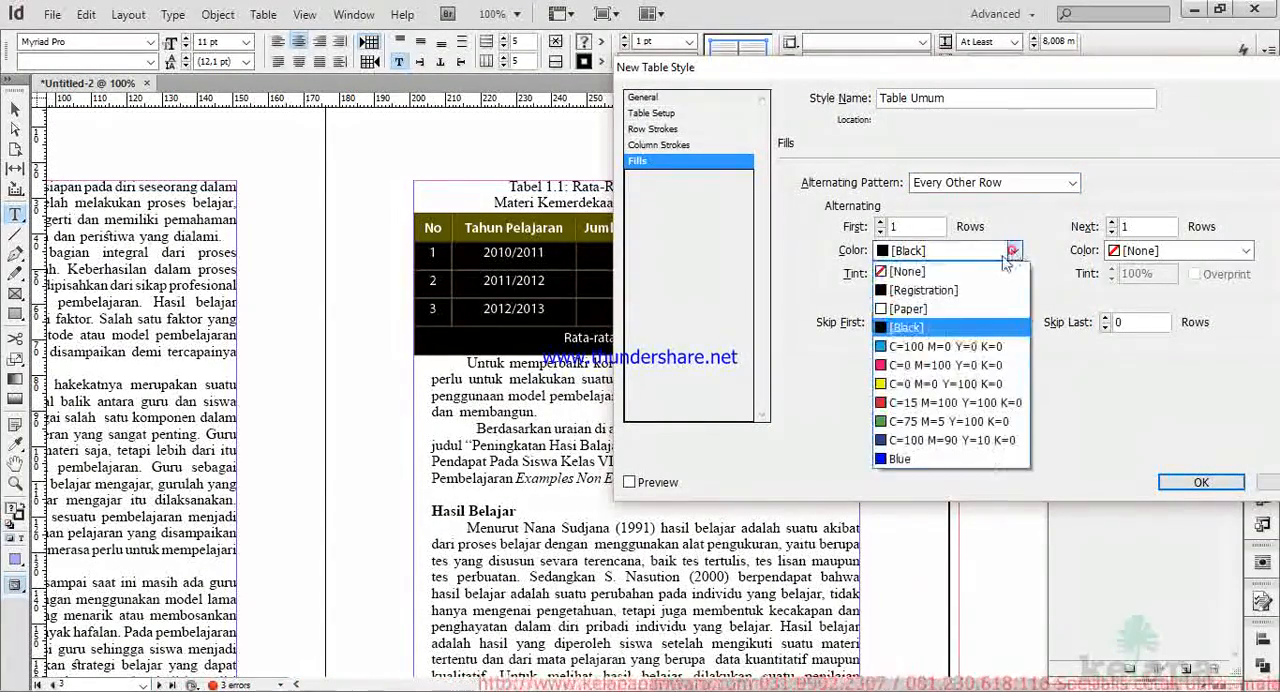
left_click(918, 458)
left_click(1004, 252)
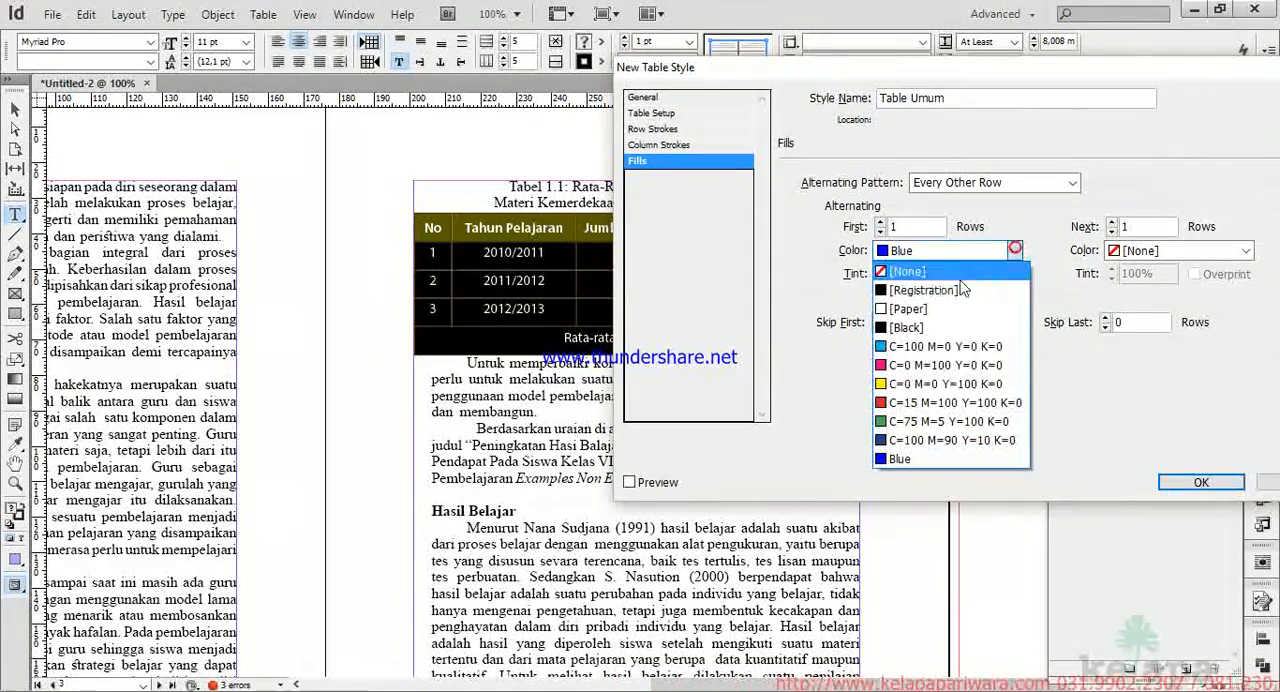
left_click(923, 350)
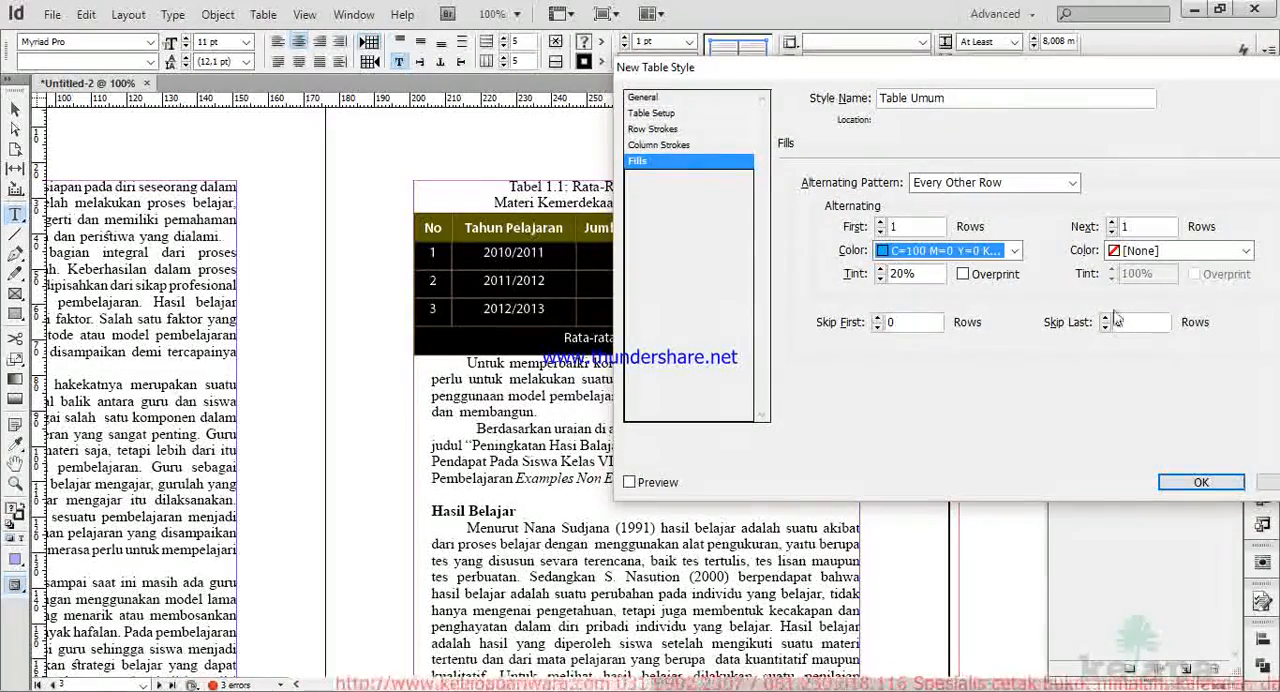
Save the table style with preview enabled and apply Table Umum to Tabel 1.1.
left_click(630, 482)
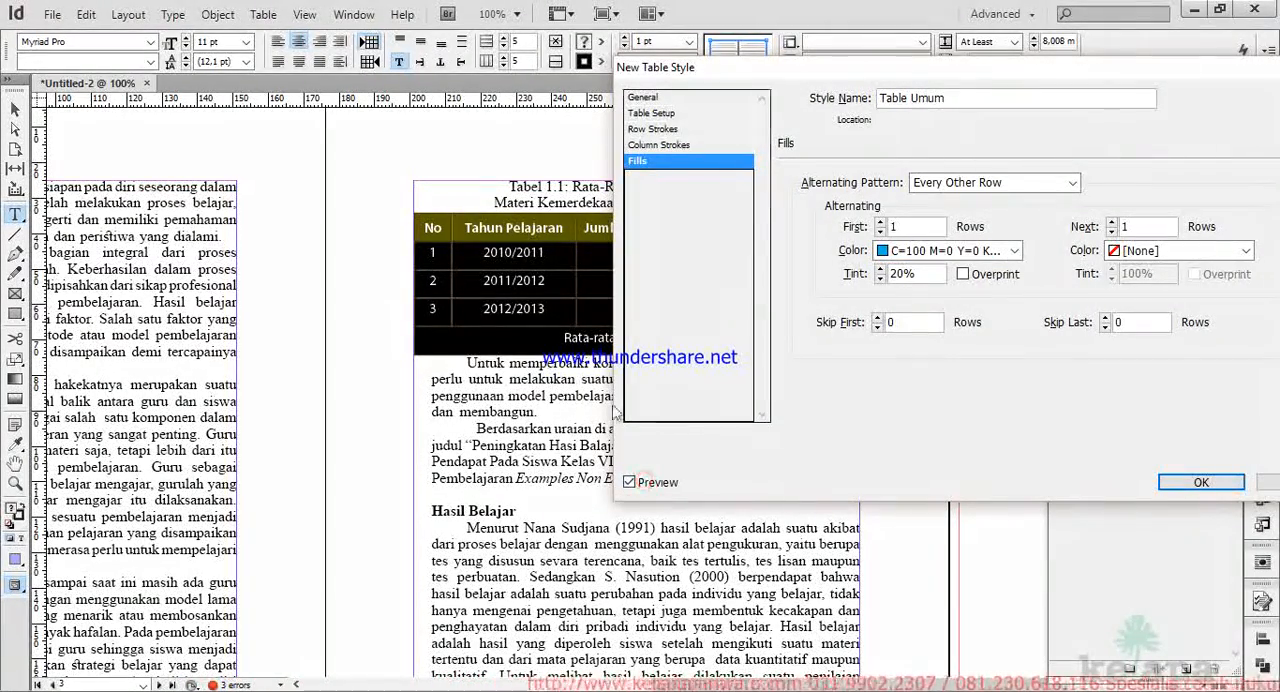
left_click(1190, 484)
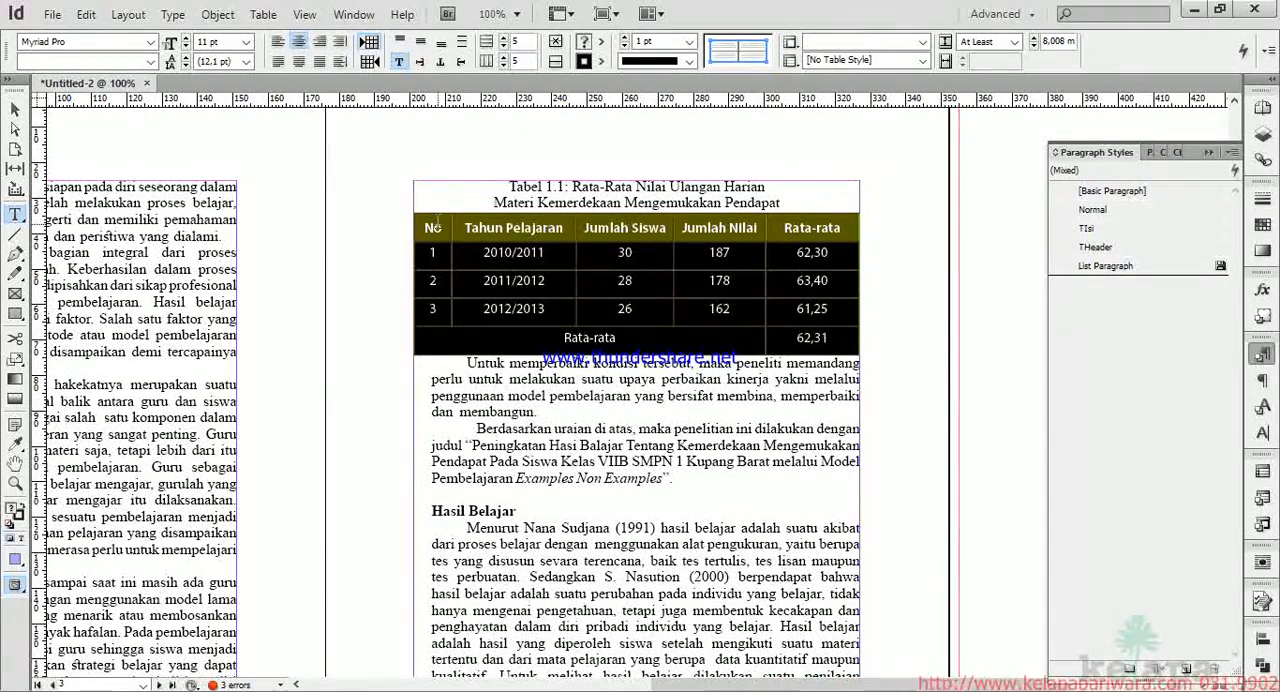
left_click(922, 60)
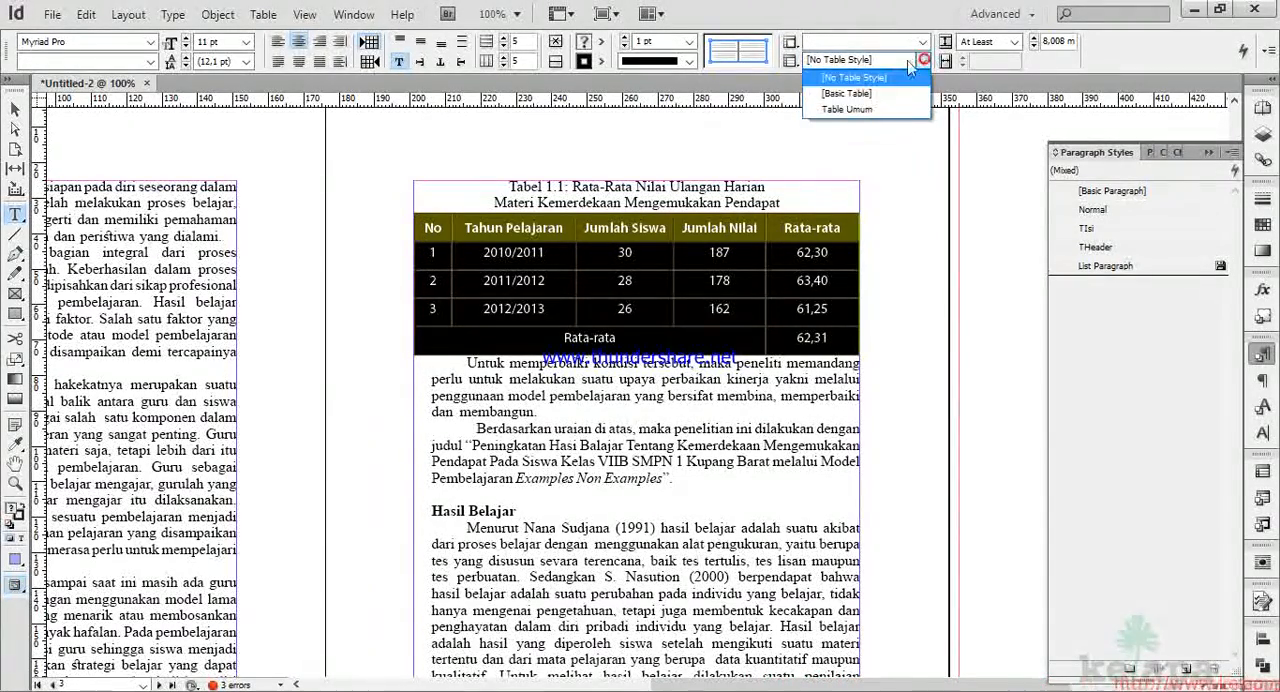
left_click(858, 106)
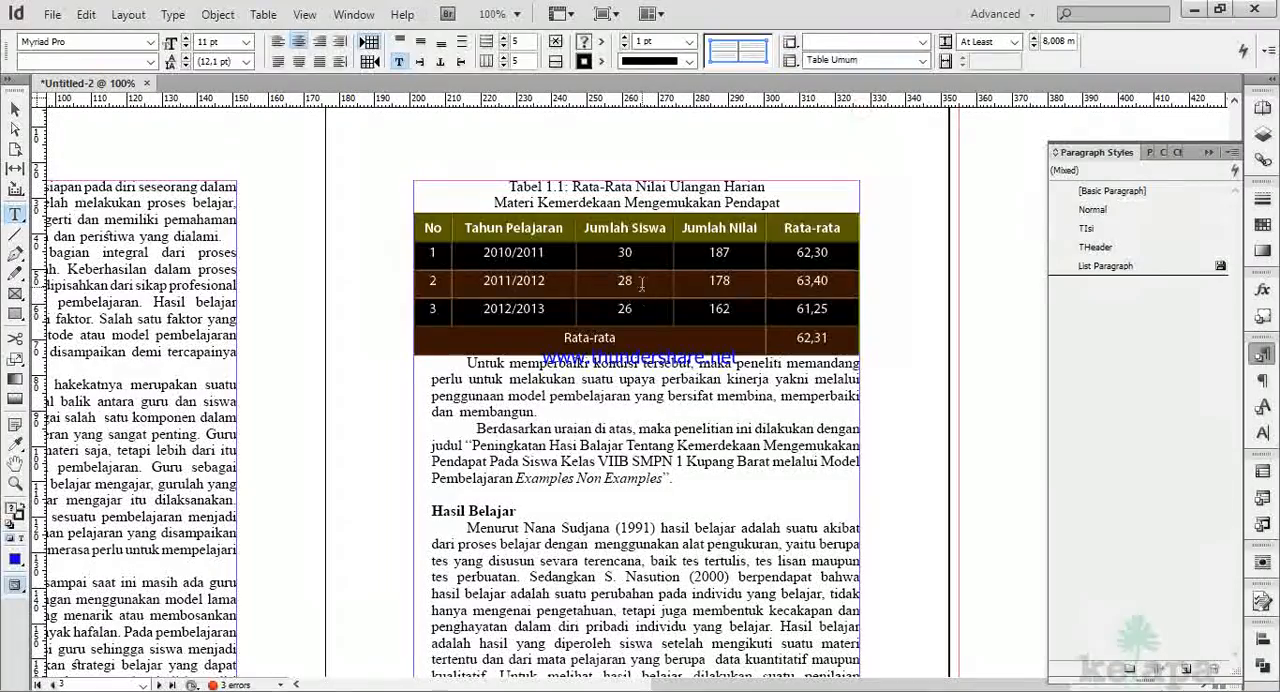
Select all cells of Tabel 4.1: Hasil Evaluasi Pembelajaran Siklus I and clear their table style and cell style overrides.
left_click(642, 287)
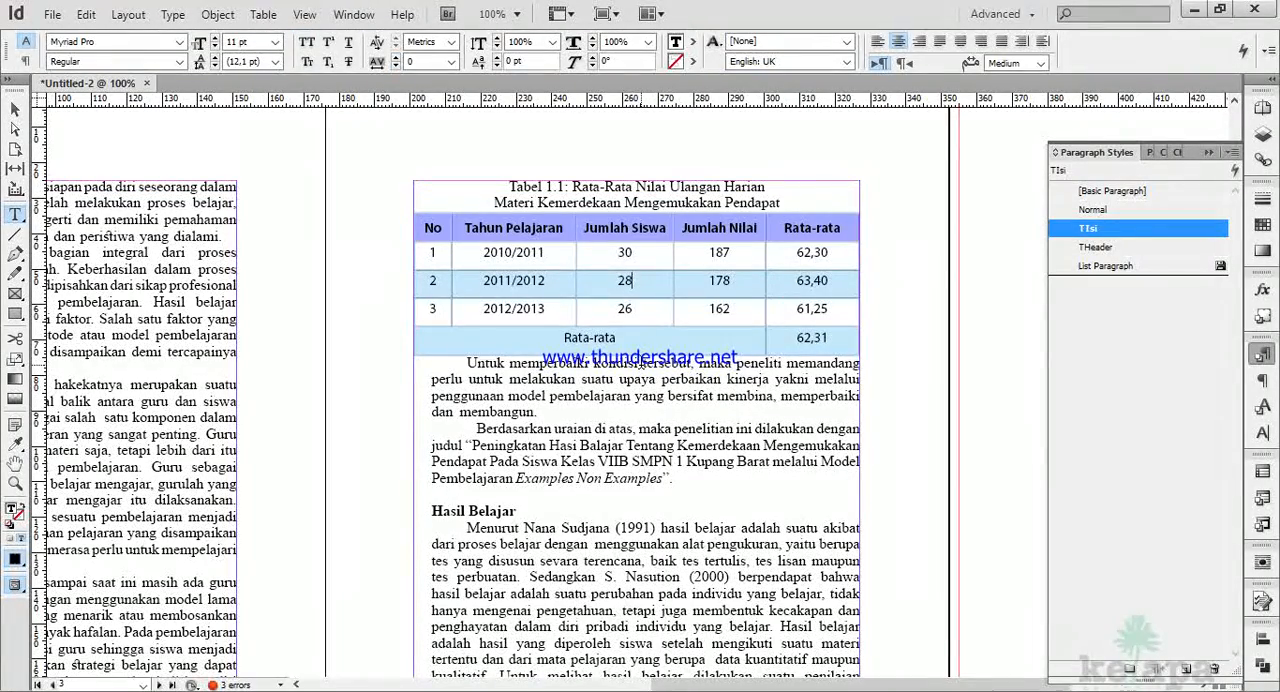
scroll(510, 325, "down", 5)
scroll(491, 364, "down", 20)
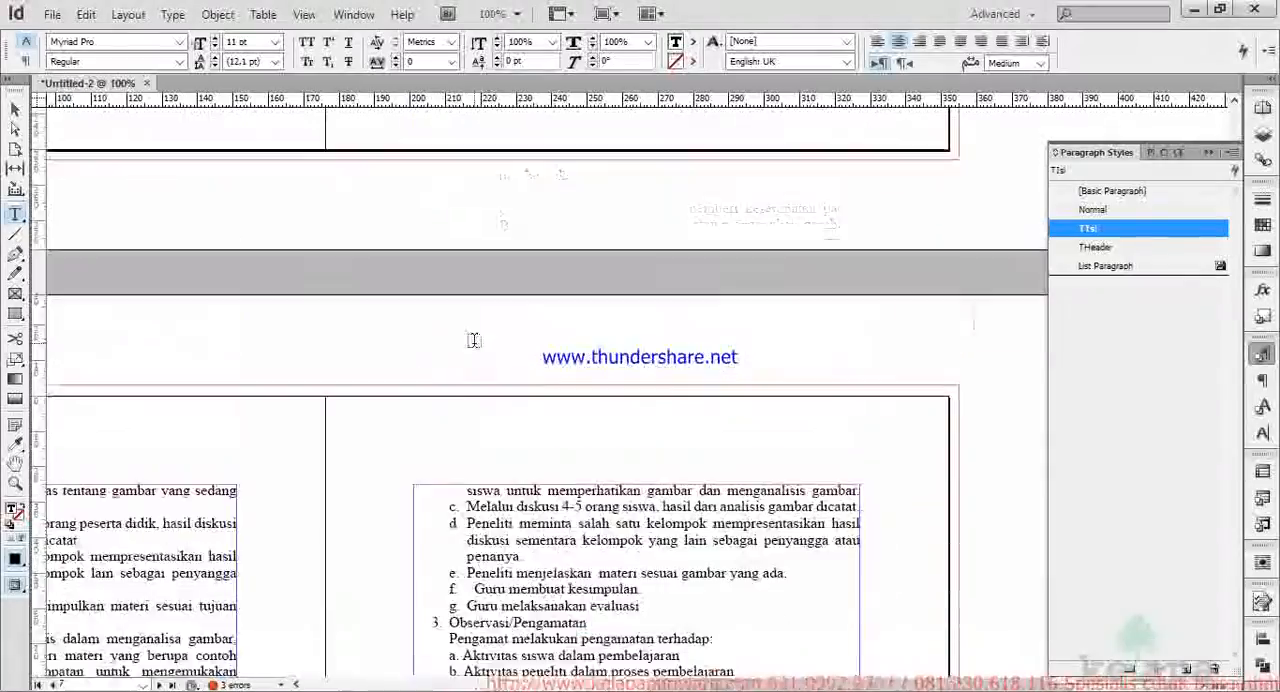
scroll(474, 340, "down", 7)
key("ctrl+minus")
scroll(474, 366, "down", 15)
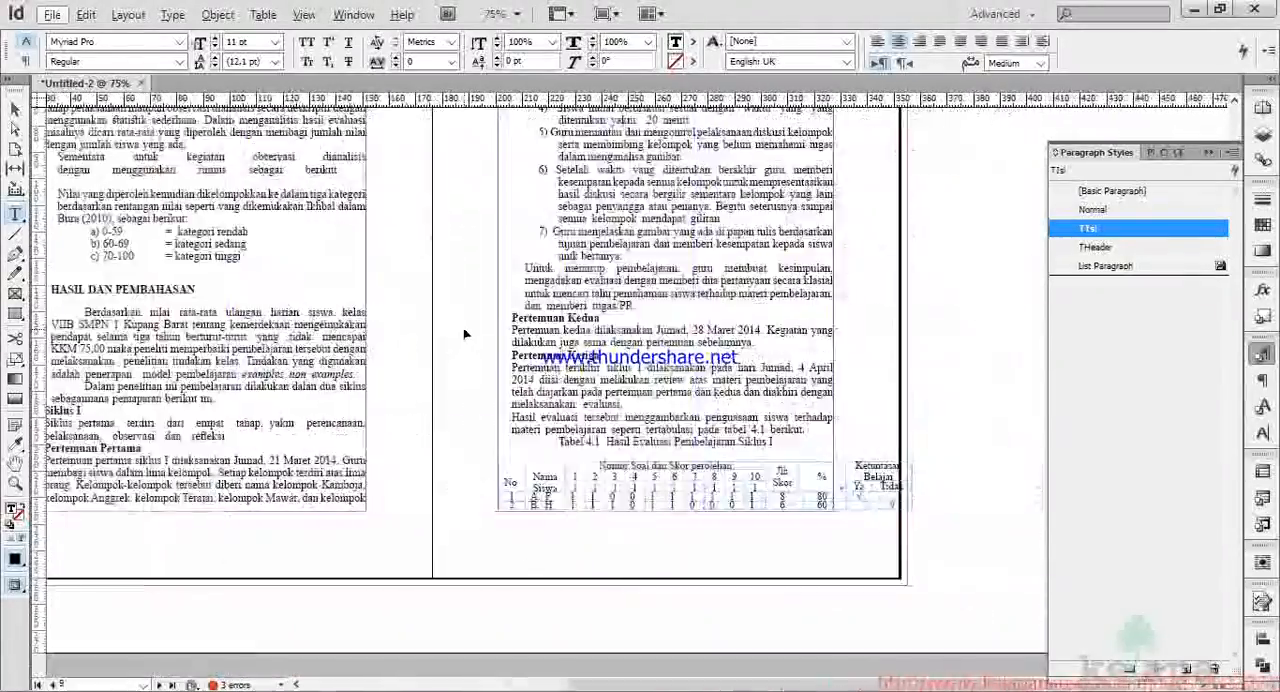
scroll(593, 465, "down", 2)
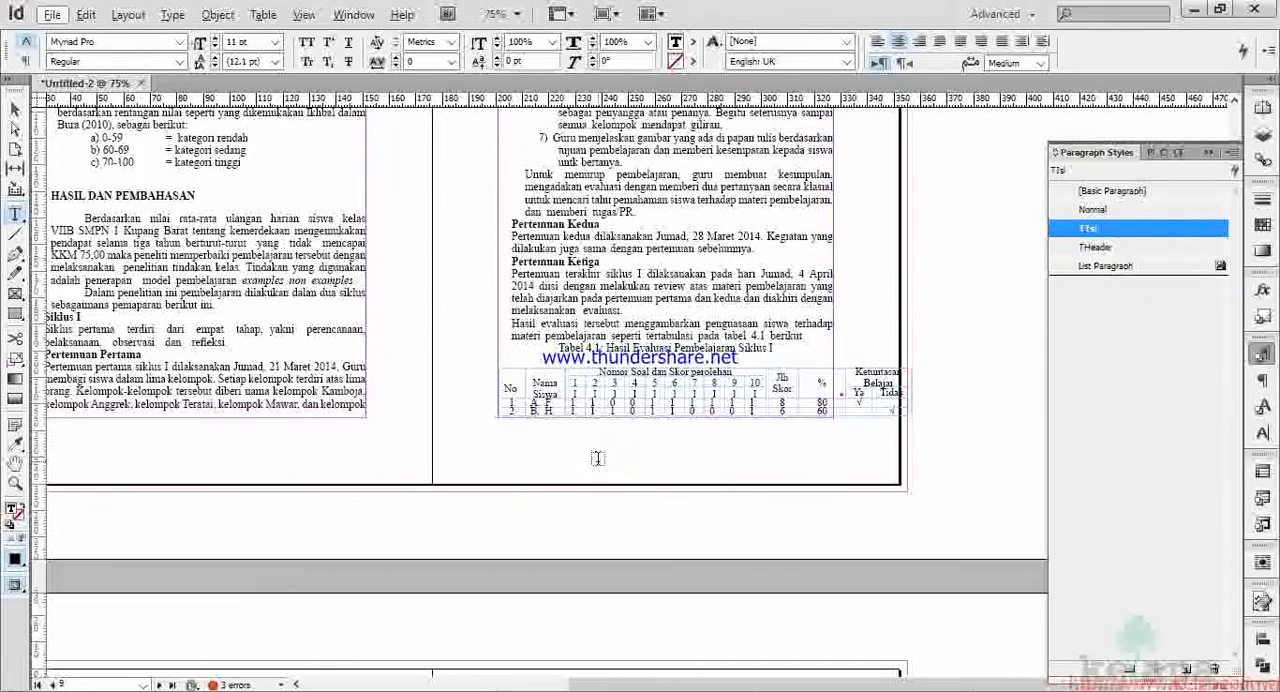
key("ctrl+equal")
scroll(747, 435, "up", 1)
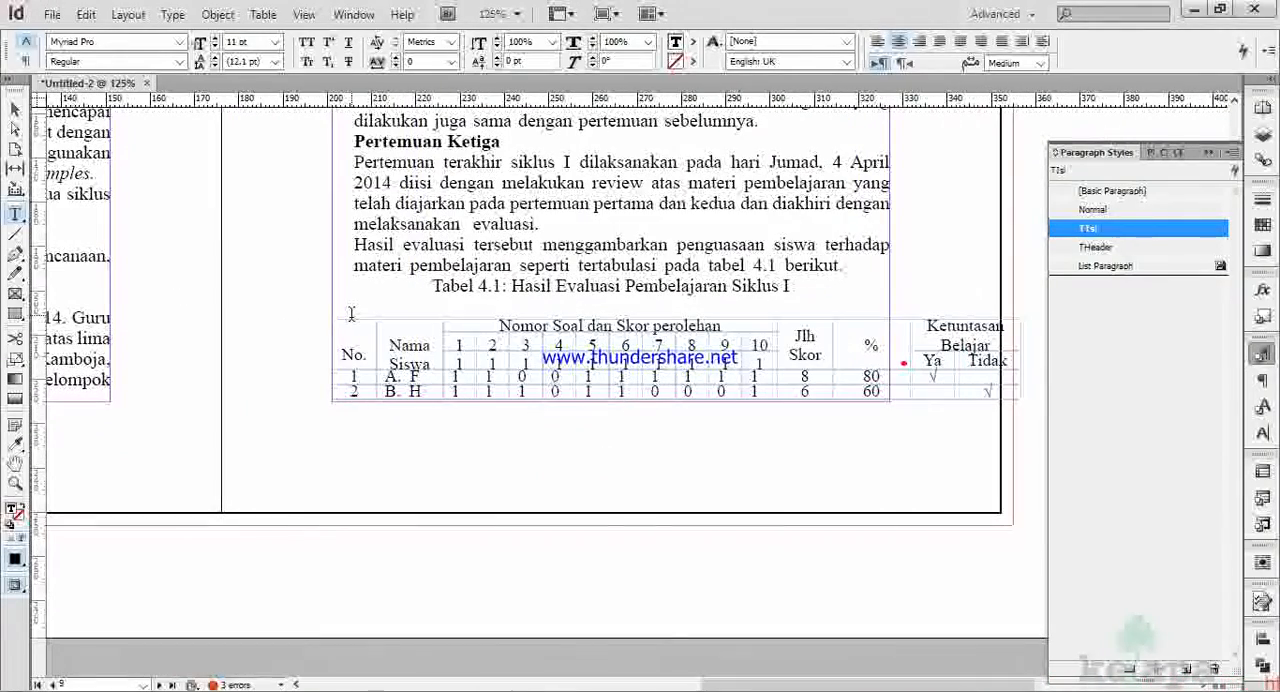
left_click_drag(351, 322, 982, 428)
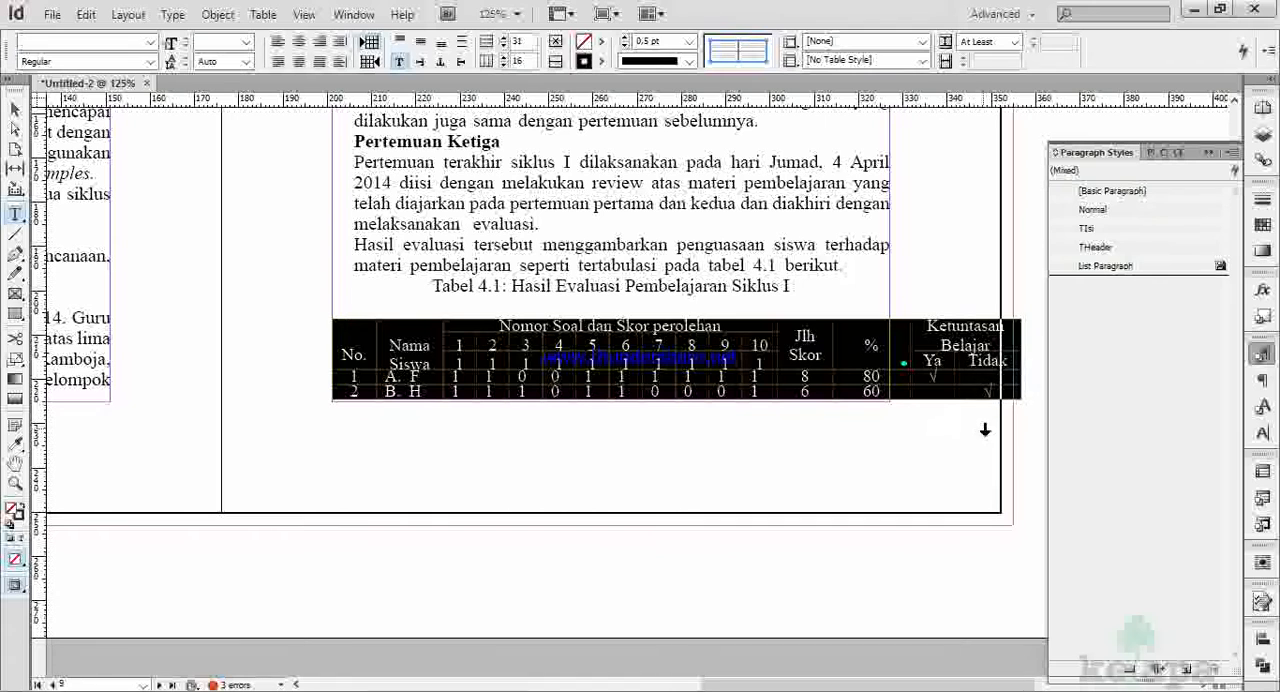
left_click(791, 62)
left_click(866, 188)
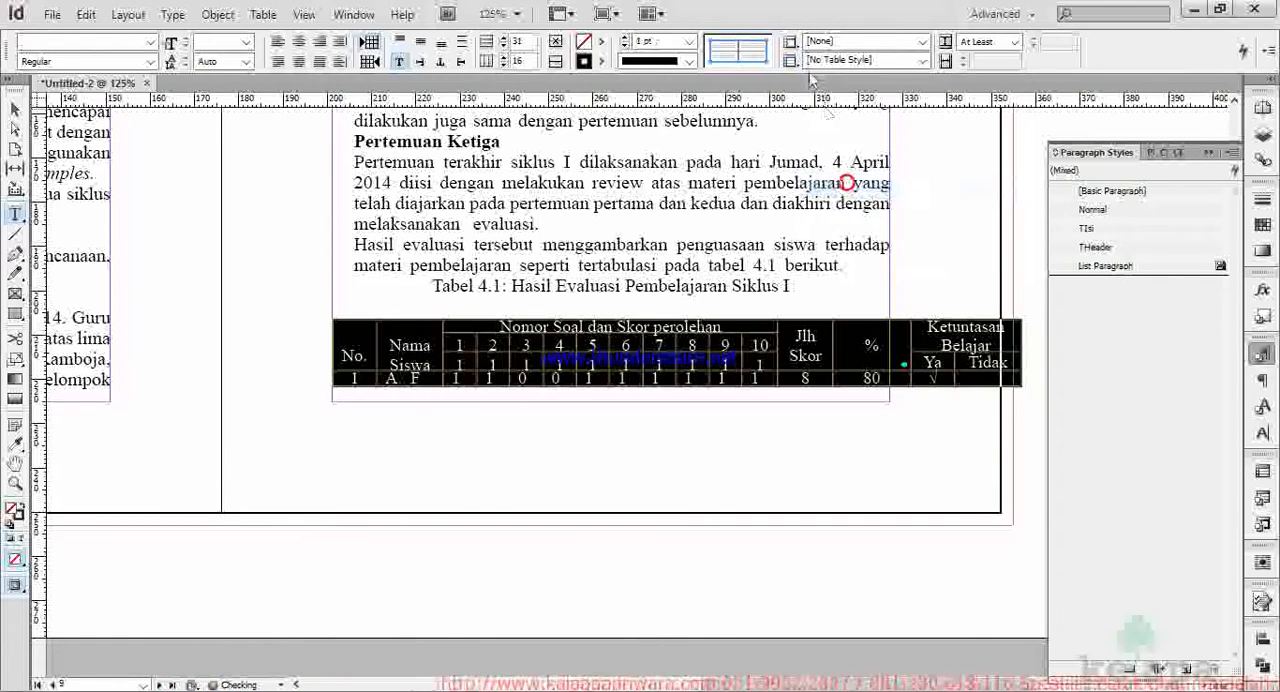
left_click(791, 45)
left_click(848, 166)
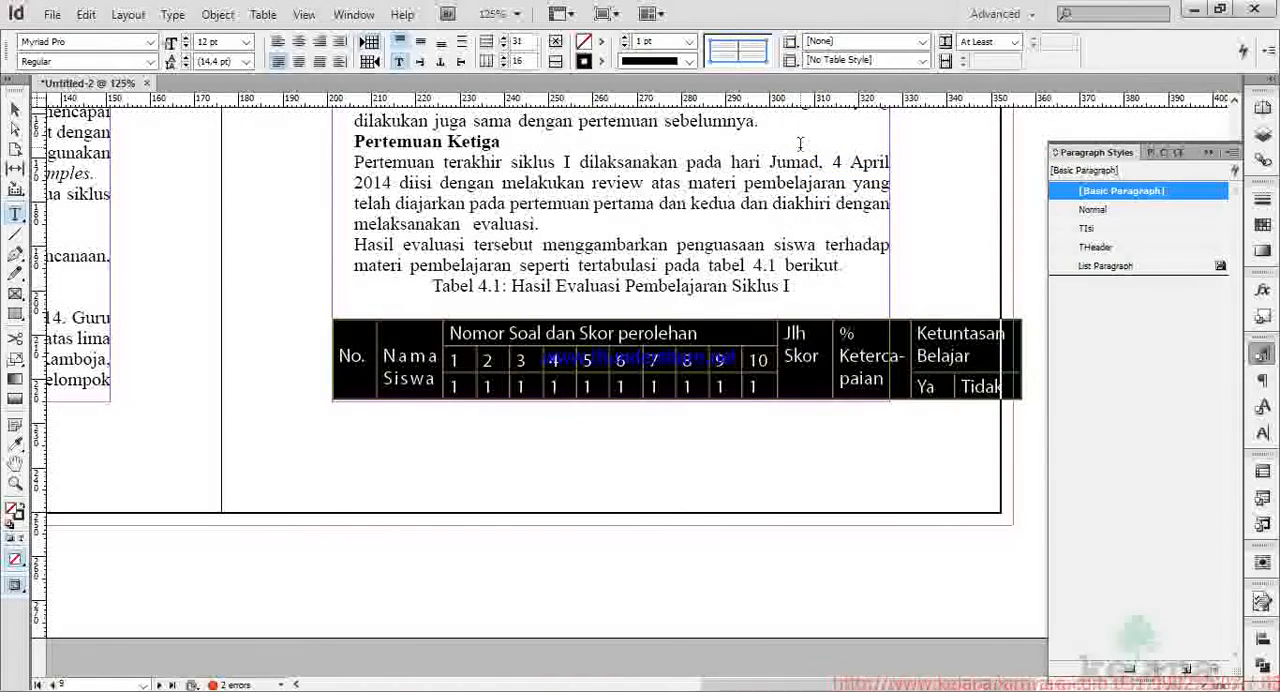
Apply the Table Umum table style to Tabel 4.1 and review the restyled table down to its last row.
left_click(921, 60)
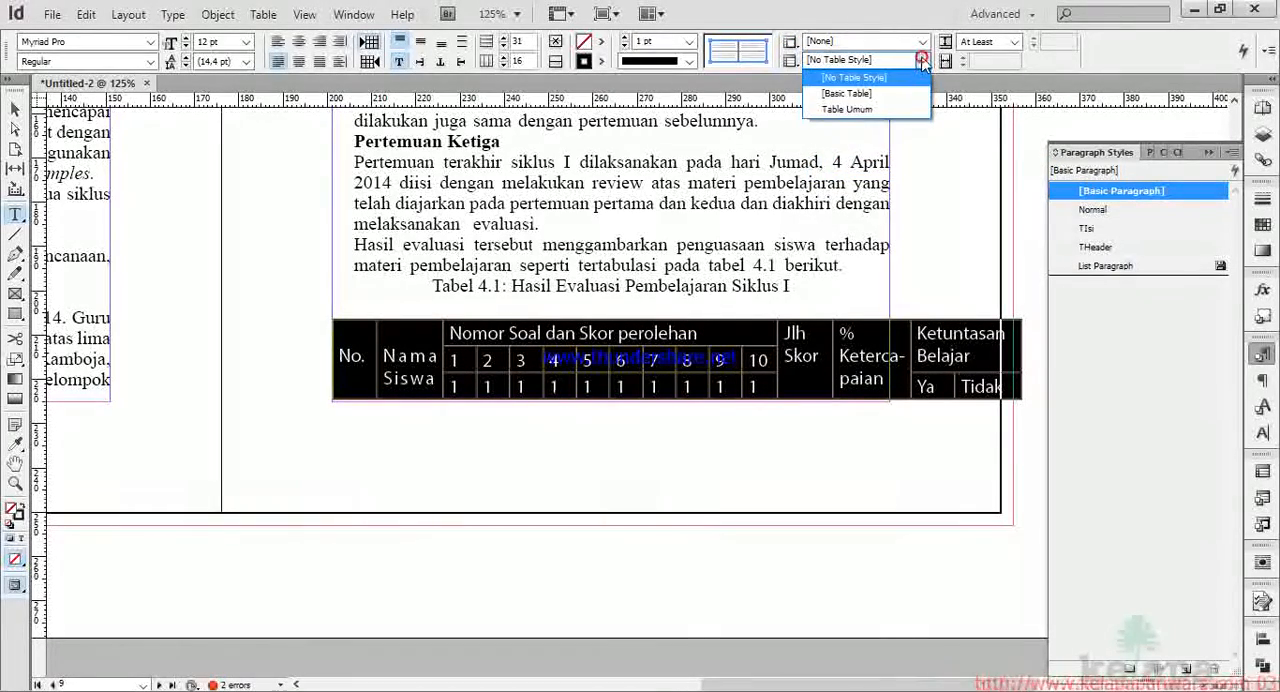
left_click(891, 110)
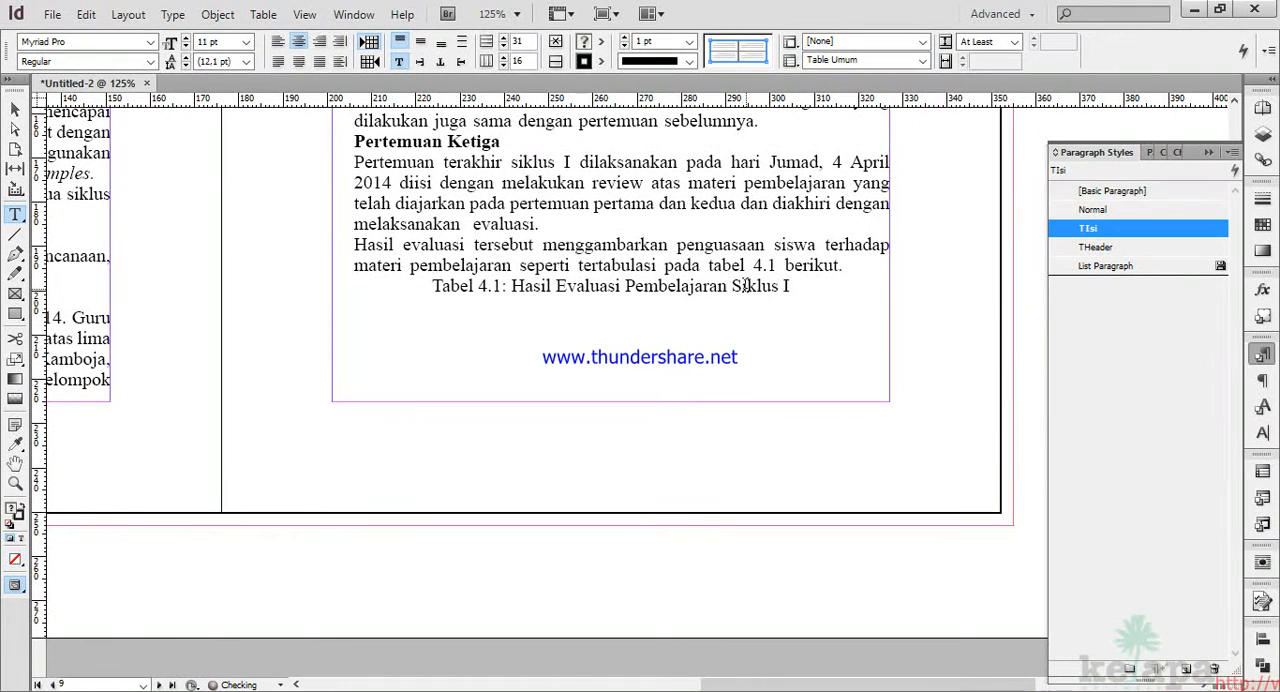
scroll(447, 418, "down", 3)
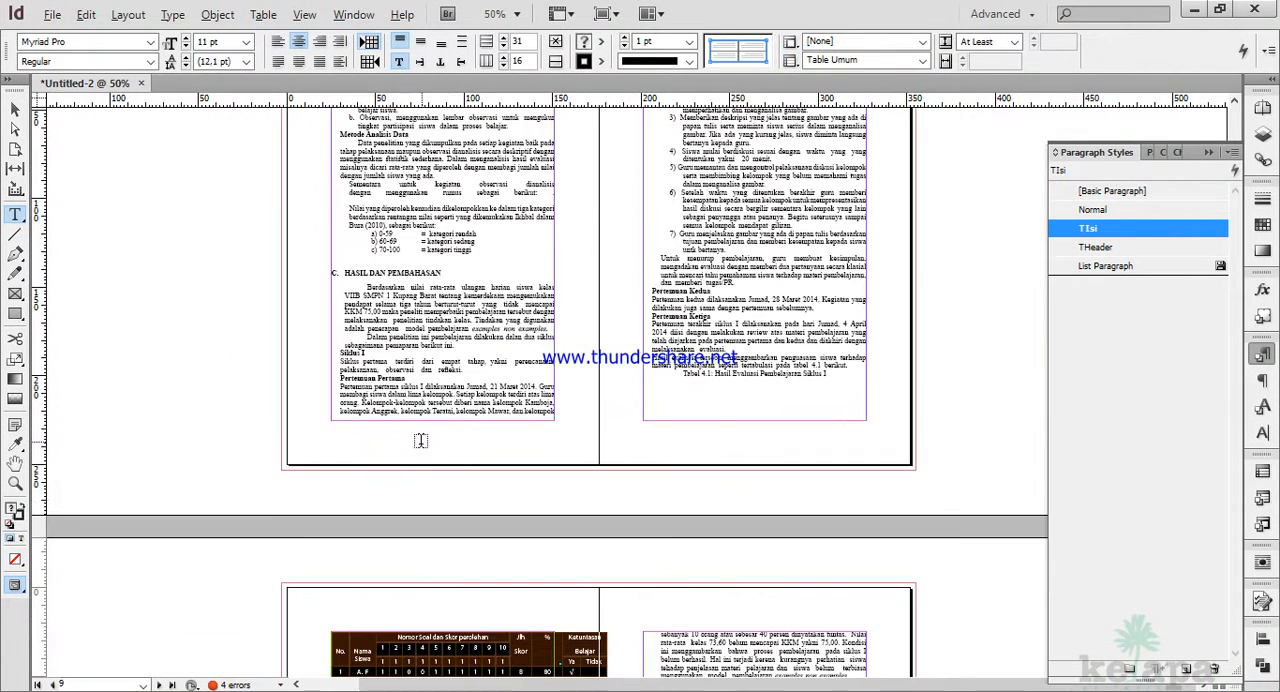
scroll(475, 530, "up", 5)
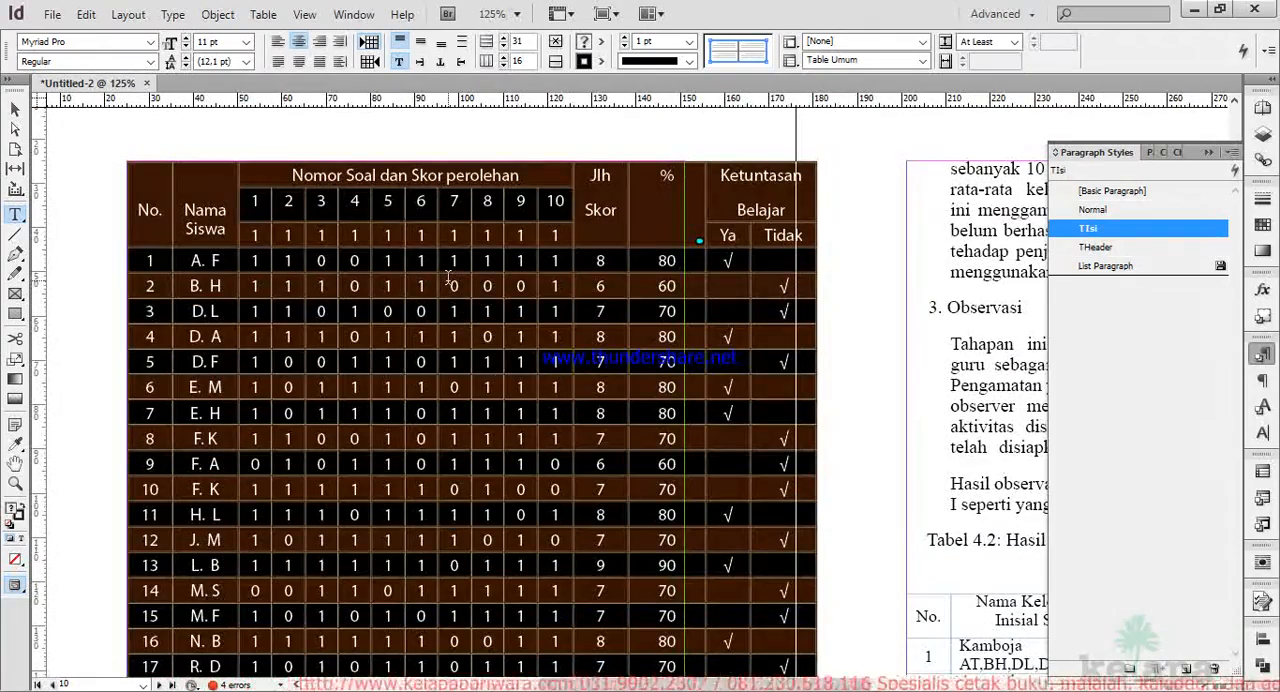
left_click(449, 284)
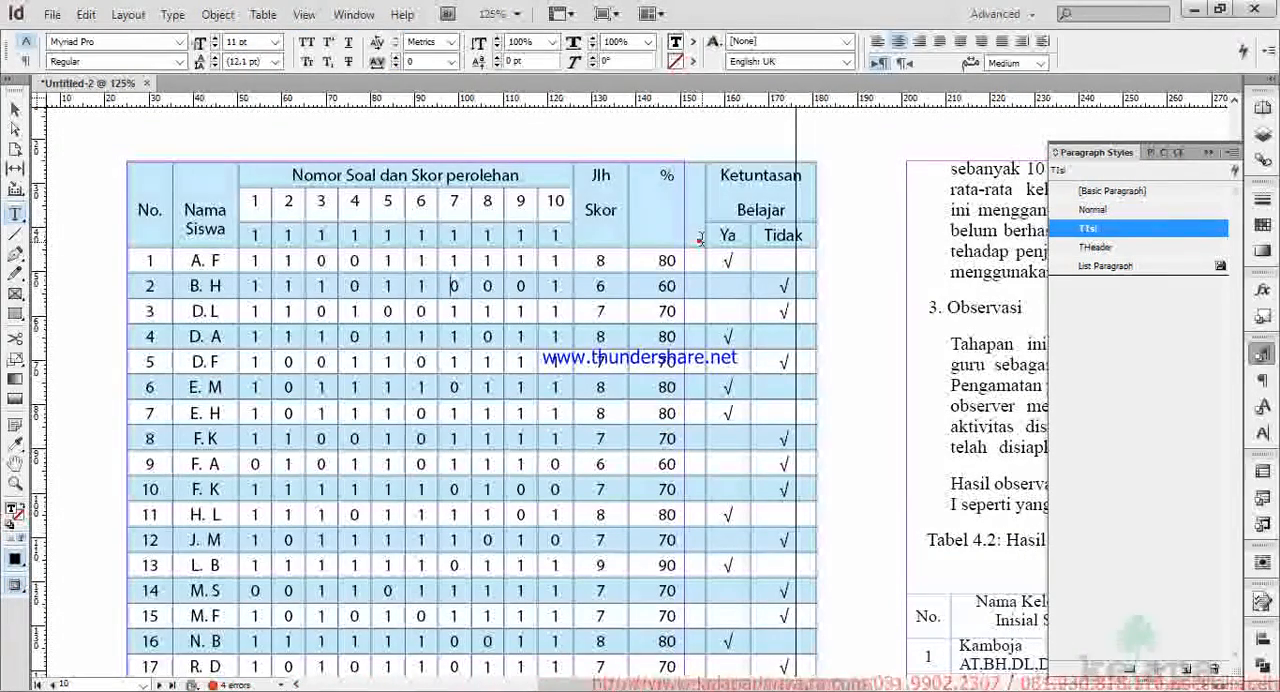
scroll(409, 280, "down", 3)
scroll(409, 280, "up", 3)
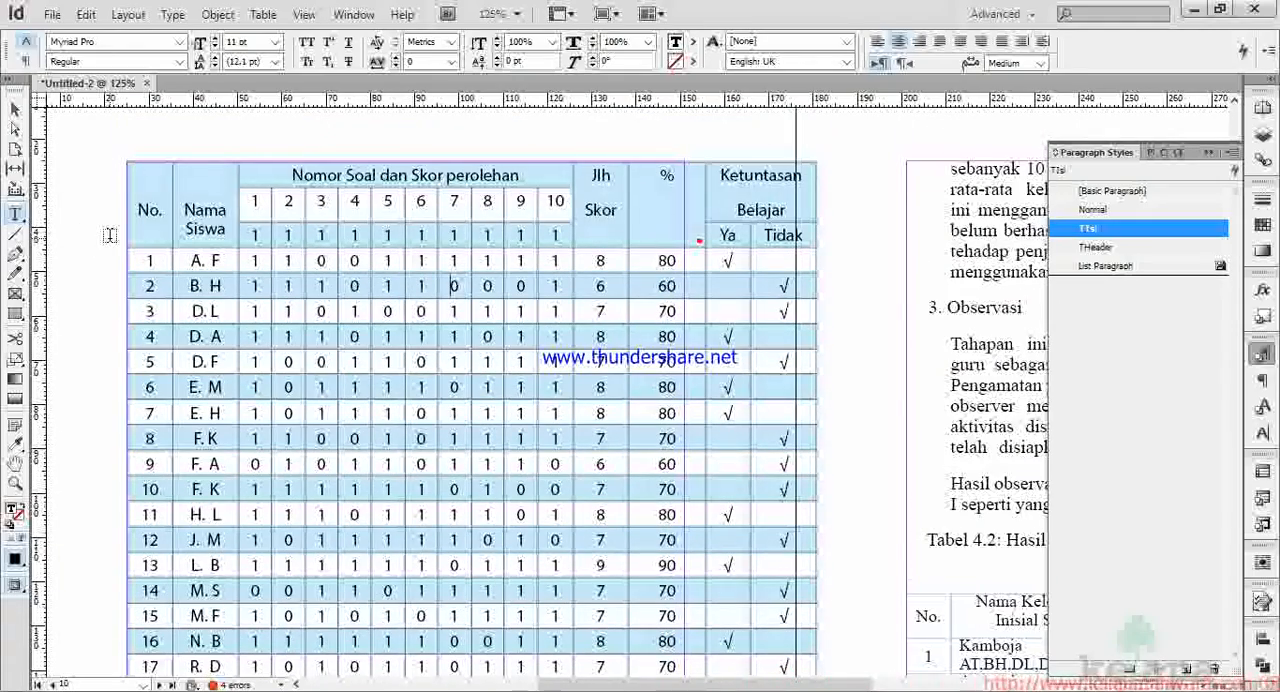
scroll(358, 322, "down", 14)
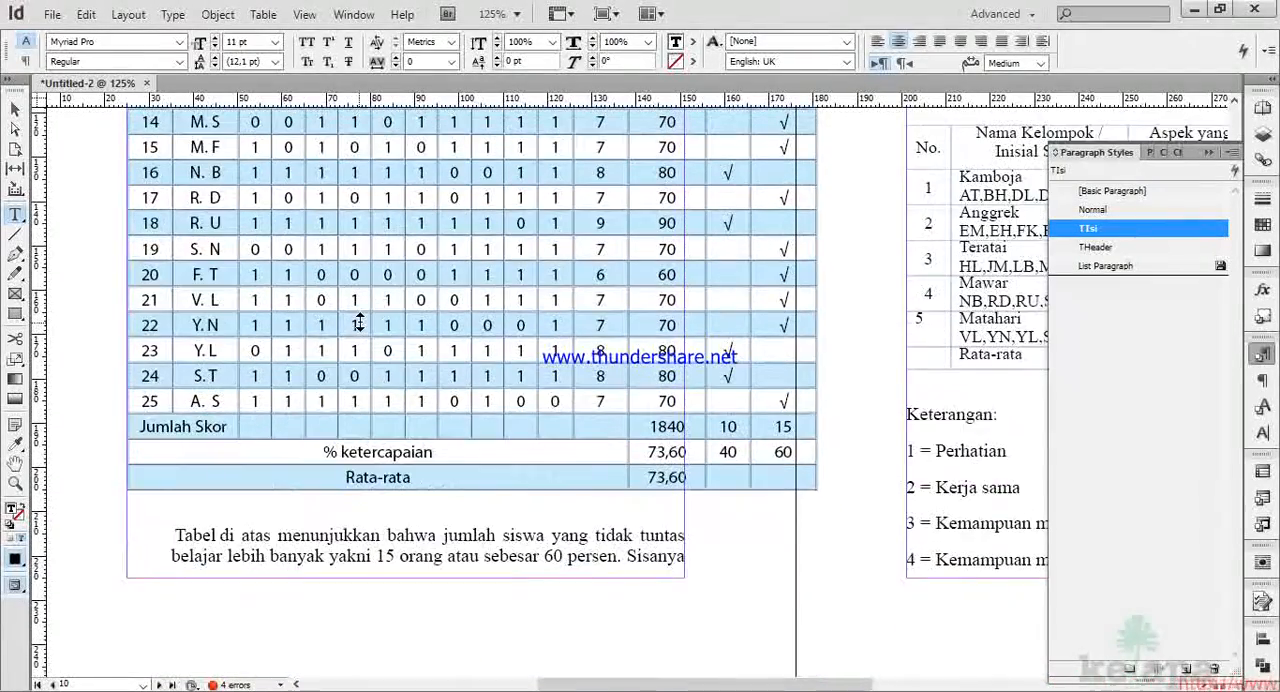
Select all cells of Tabel 4.2 on the facing page and clear their formatting overrides.
key("ctrl+minus")
key("ctrl+minus")
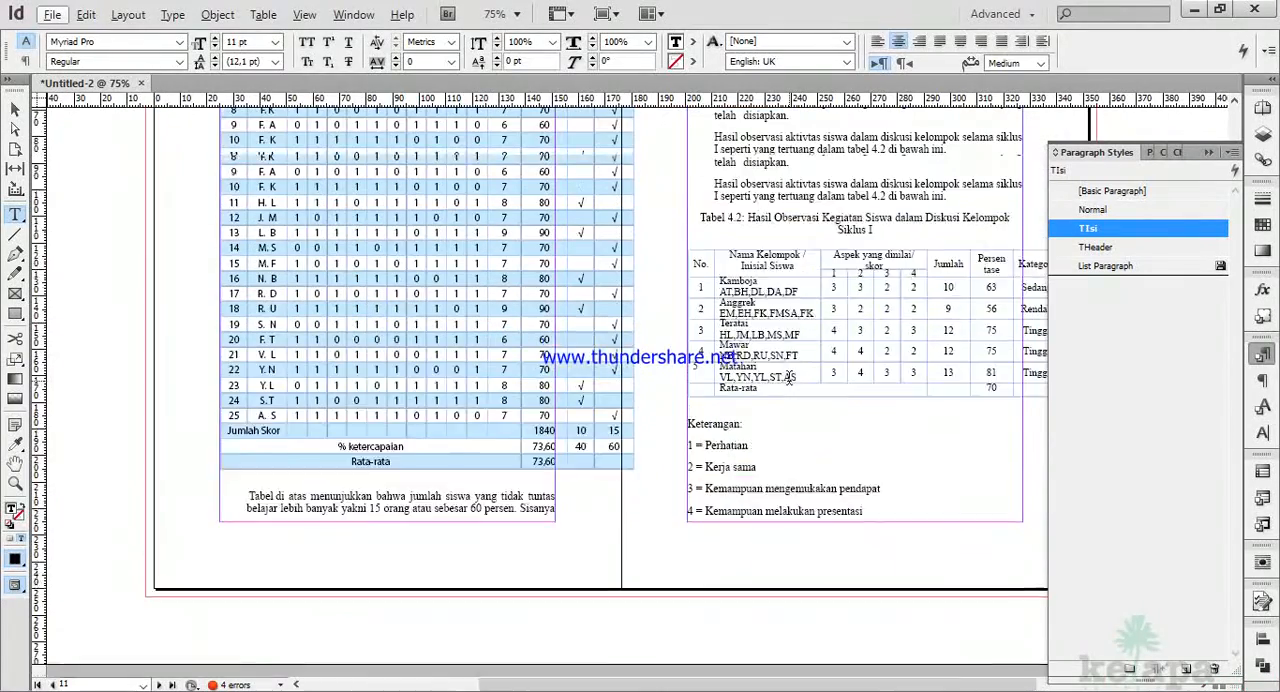
key("ctrl+equal")
key("ctrl+equal")
scroll(266, 240, "down", 2)
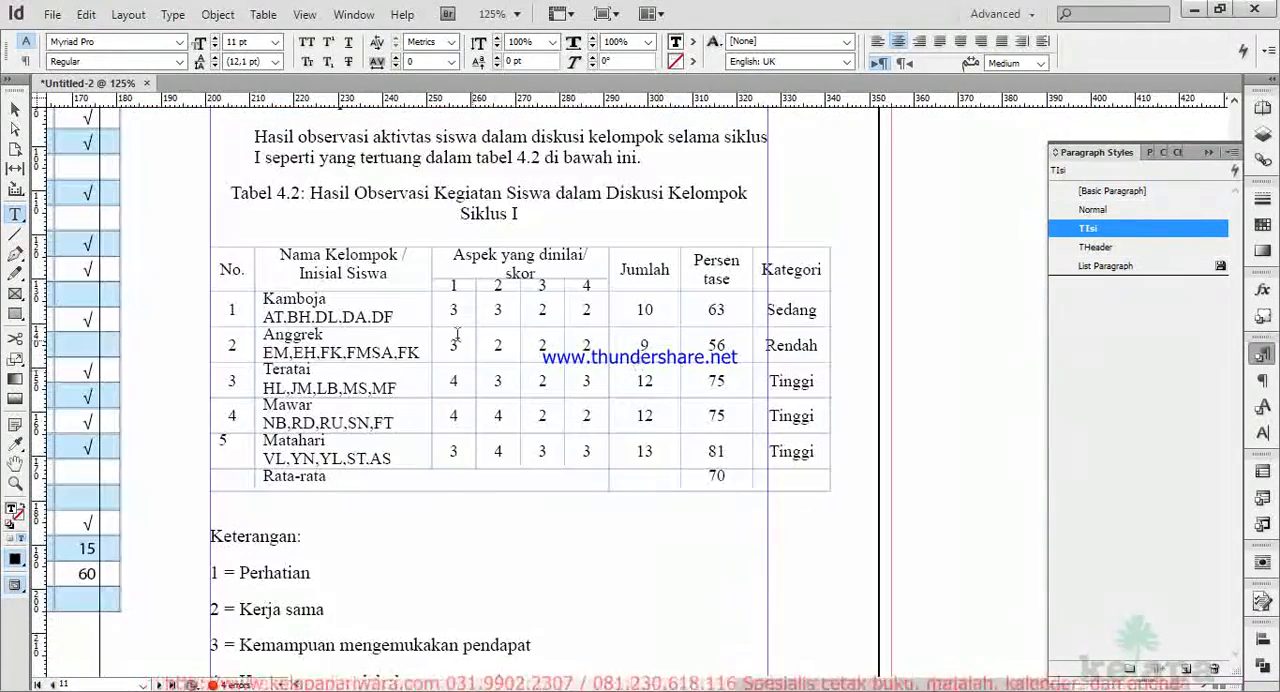
left_click_drag(240, 243, 840, 503)
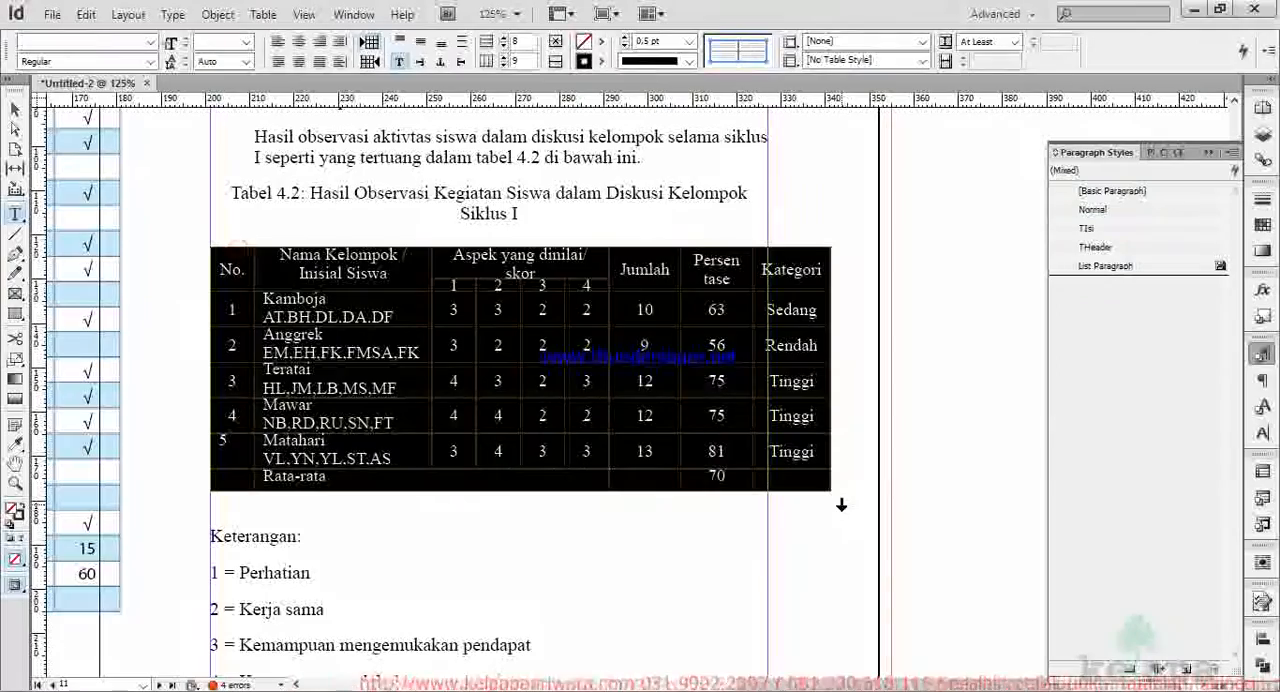
left_click(790, 41)
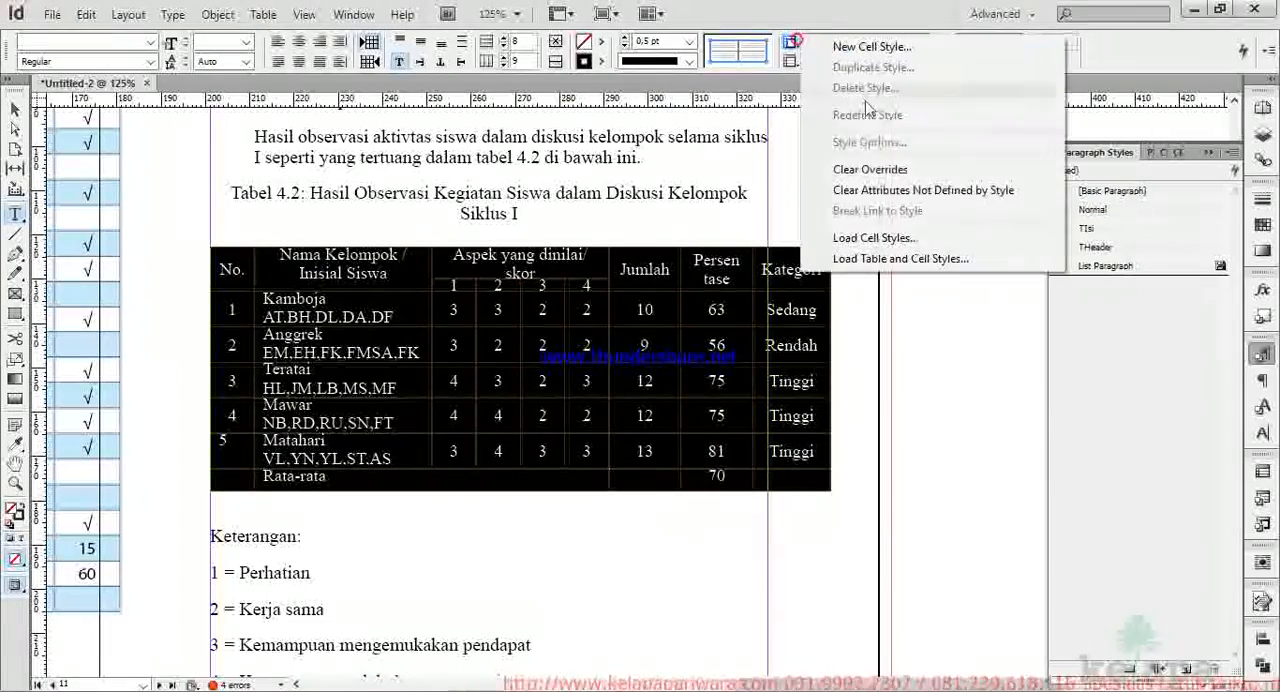
left_click(864, 168)
left_click(790, 41)
left_click(833, 186)
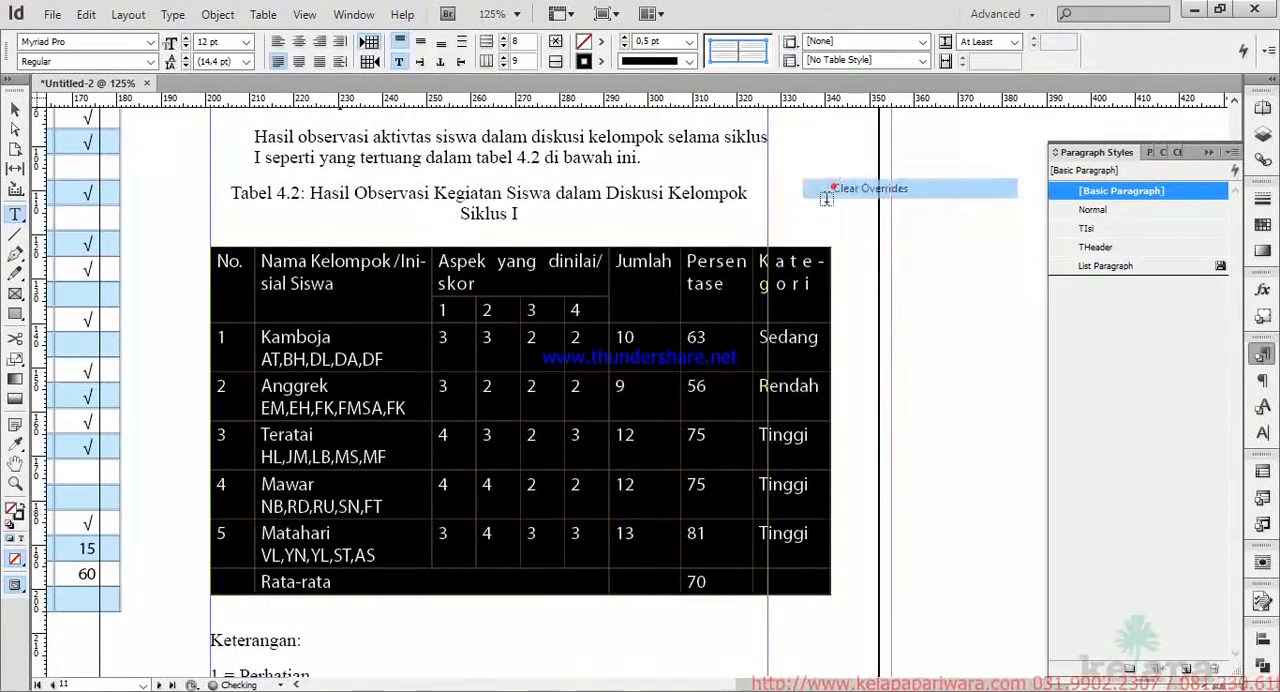
Apply the Table Umum table style to Tabel 4.2 and deselect the table.
left_click(922, 60)
left_click(862, 108)
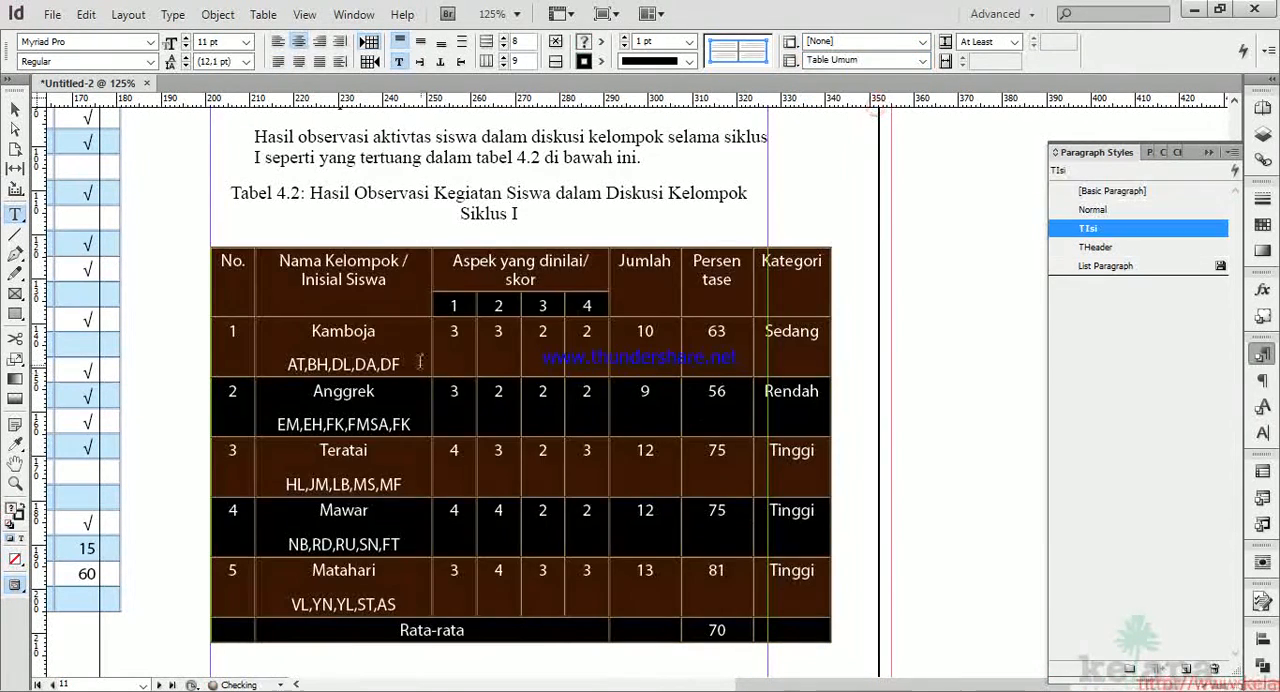
left_click(392, 365)
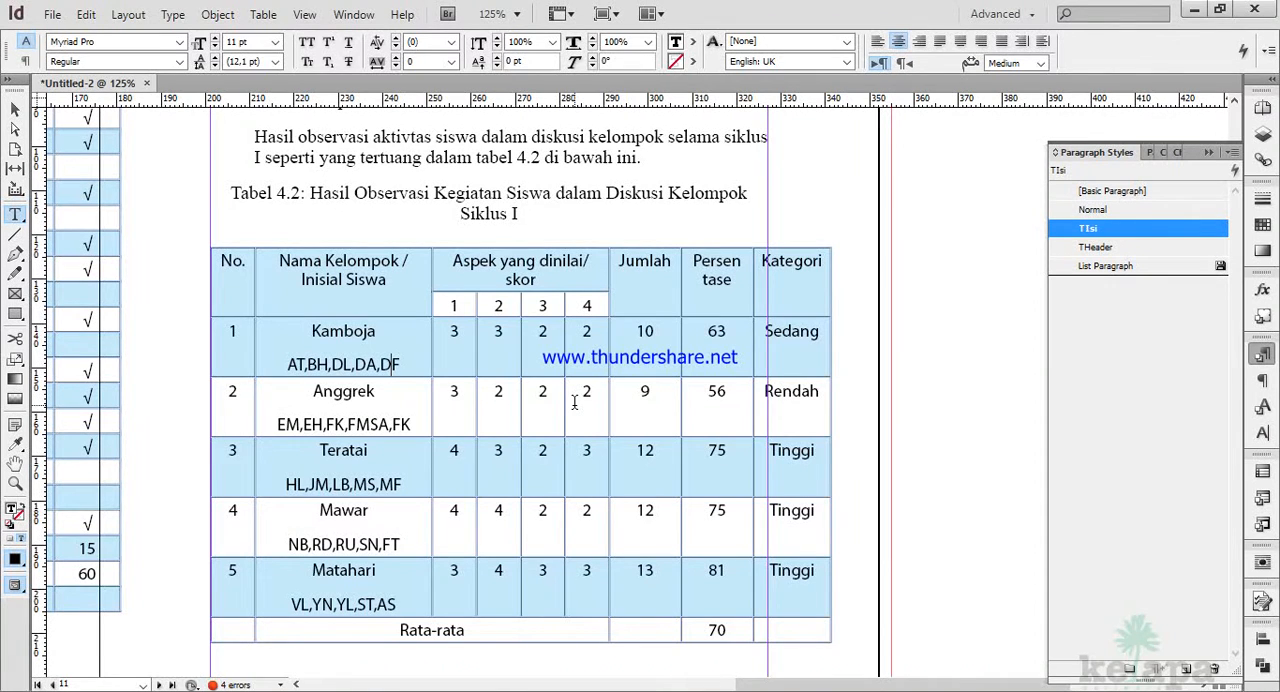
Apply the TH cell style to the two header rows of Tabel 4.2.
left_click(213, 263)
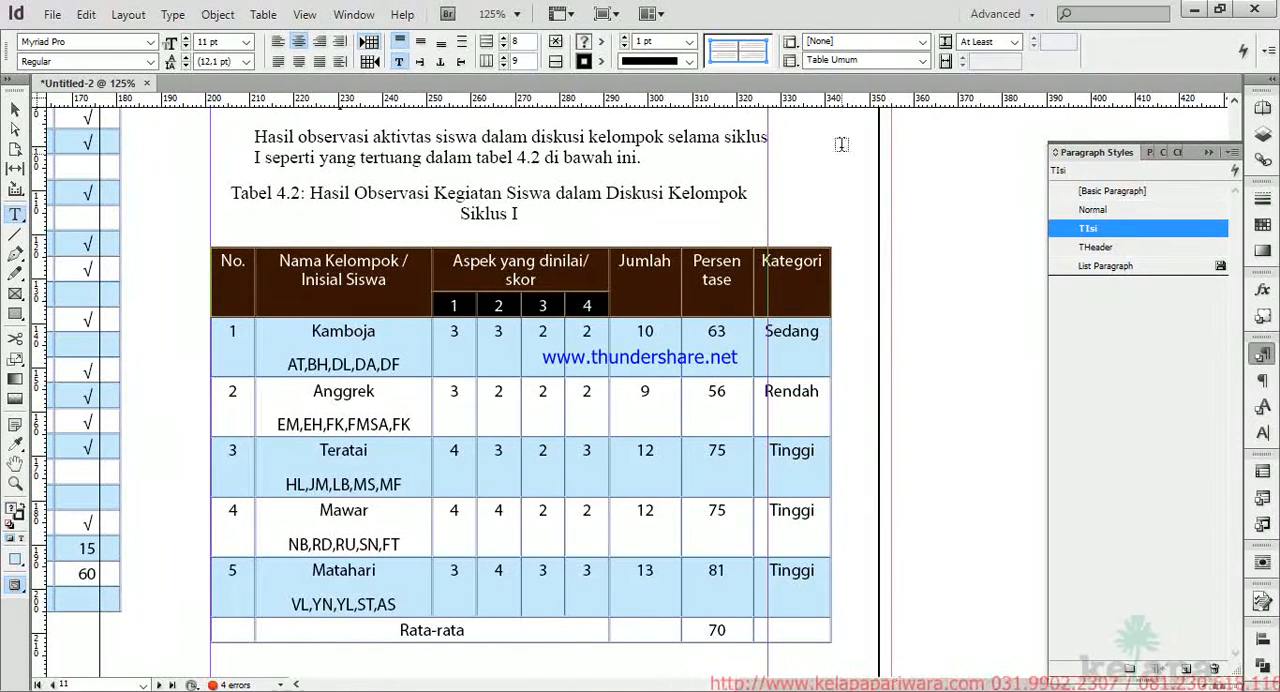
left_click(921, 42)
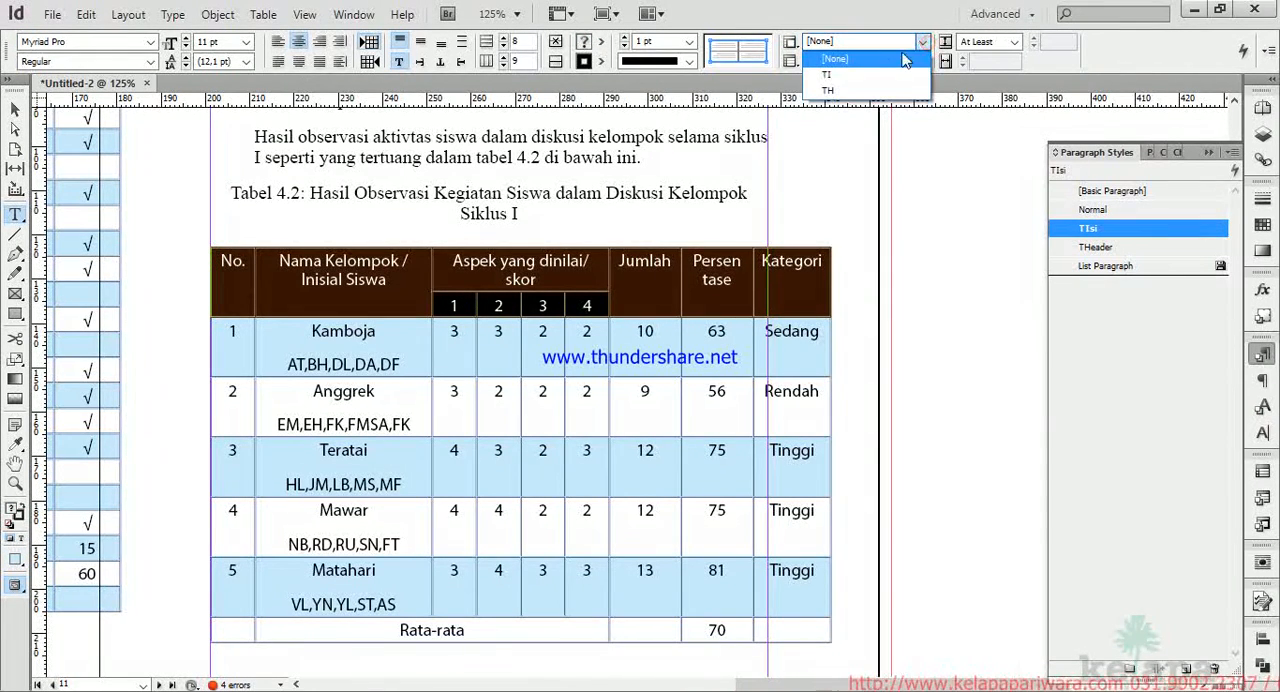
left_click(845, 93)
left_click(517, 262)
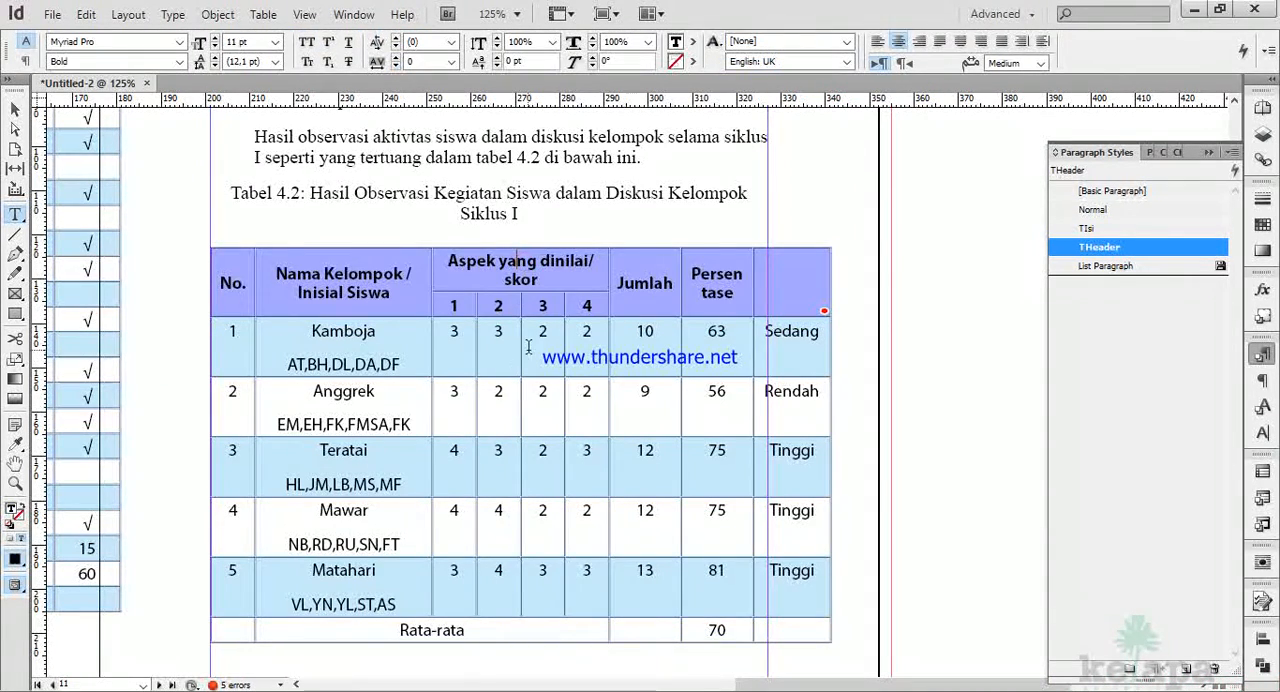
Widen the Kategori column of Tabel 4.2 so its bold heading fits in the cell.
scroll(528, 346, "up", 2)
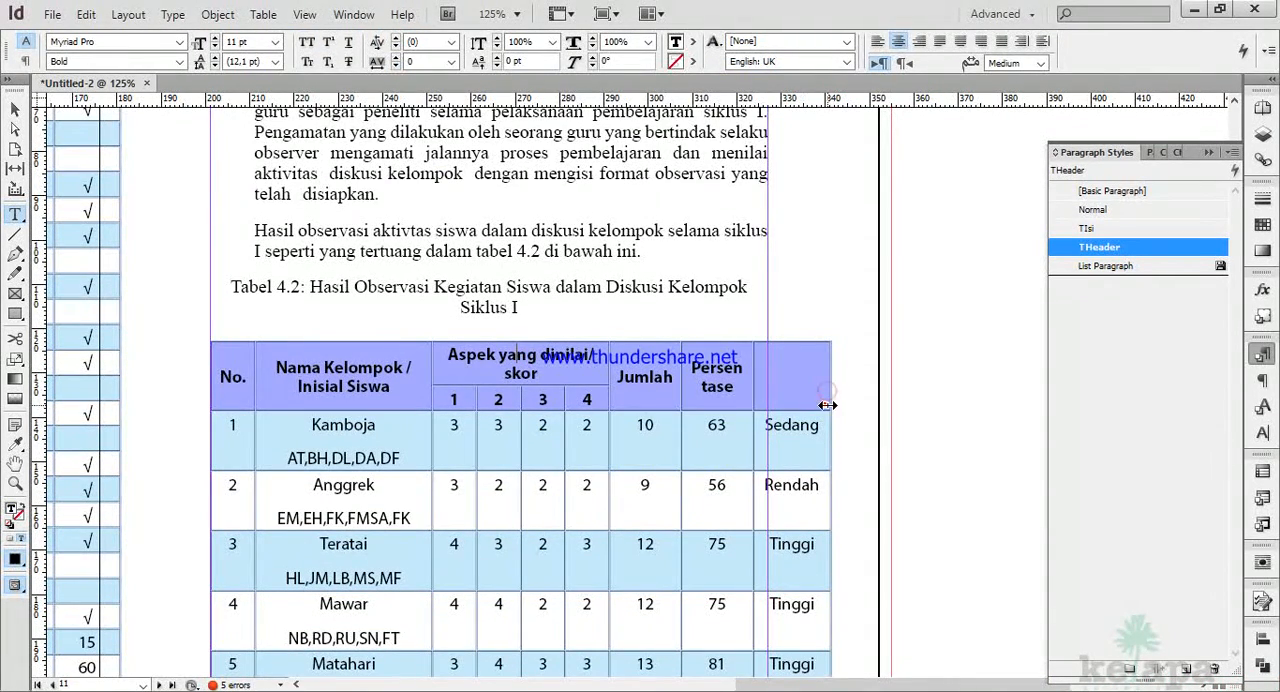
left_click(788, 387)
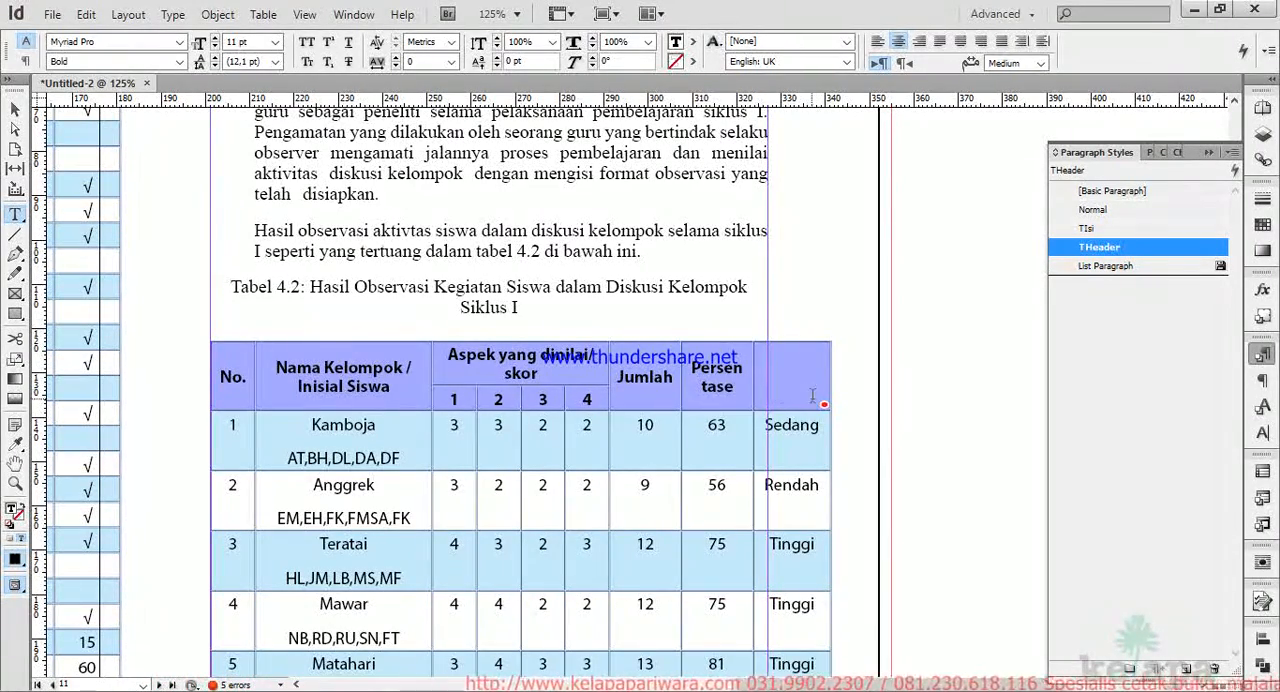
left_click_drag(827, 401, 862, 420)
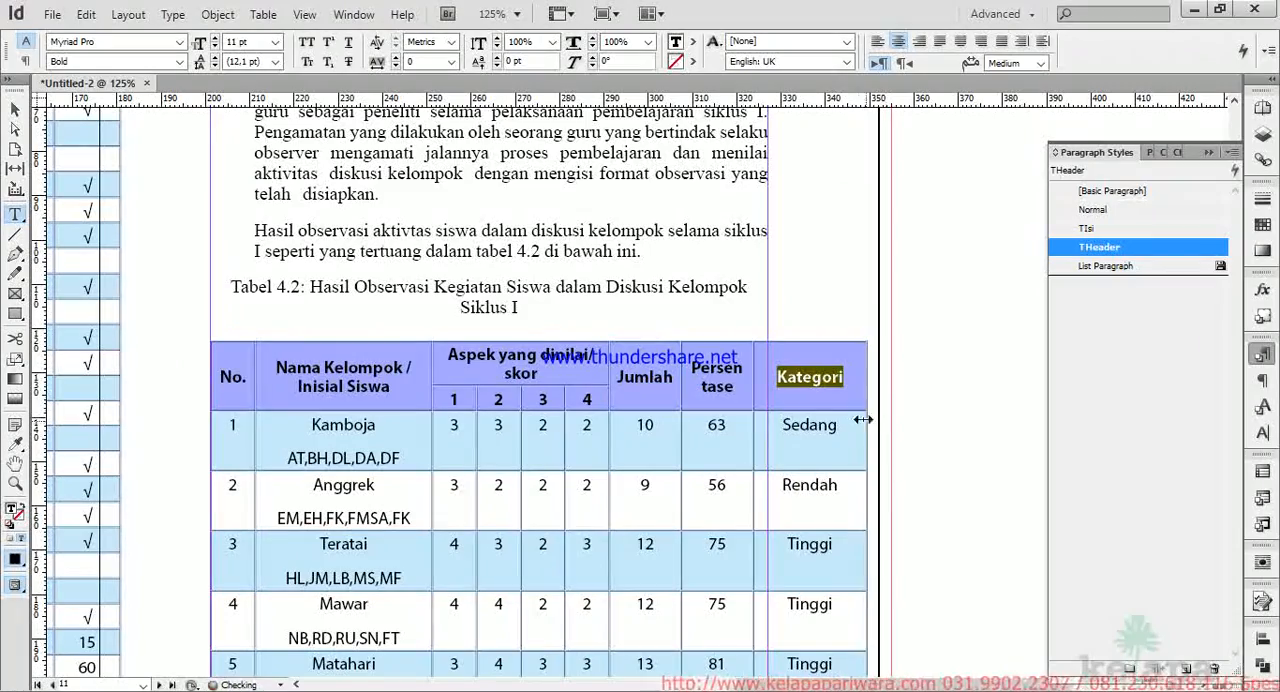
left_click(812, 410)
Widen the % column of Tabel 4.1 until the full word Ketercapaian fits in its header cell.
scroll(608, 394, "up", 6)
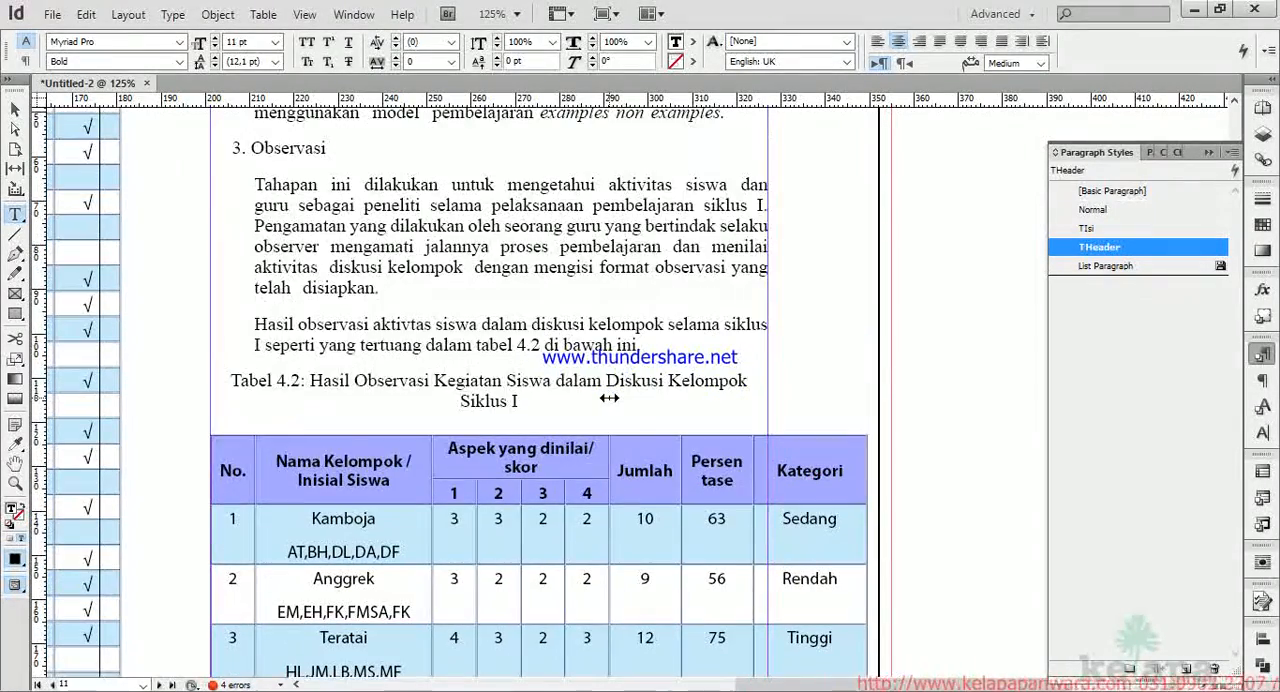
scroll(608, 394, "left", 10)
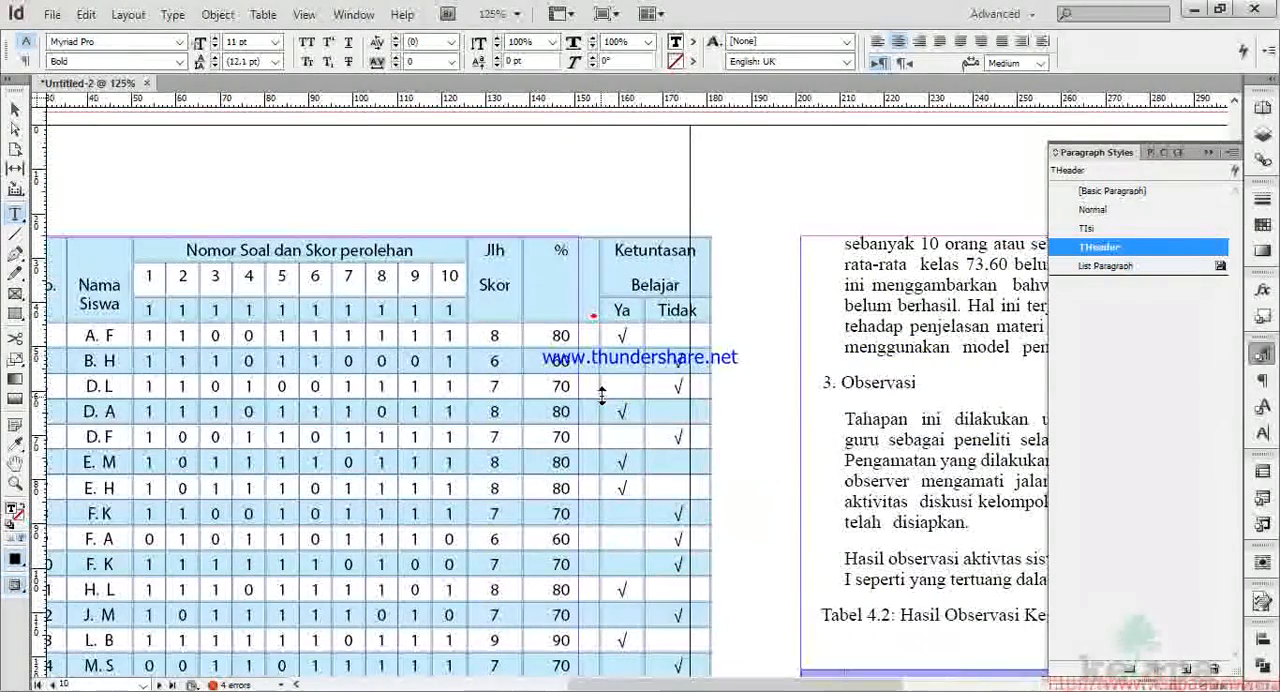
left_click_drag(597, 291, 618, 341)
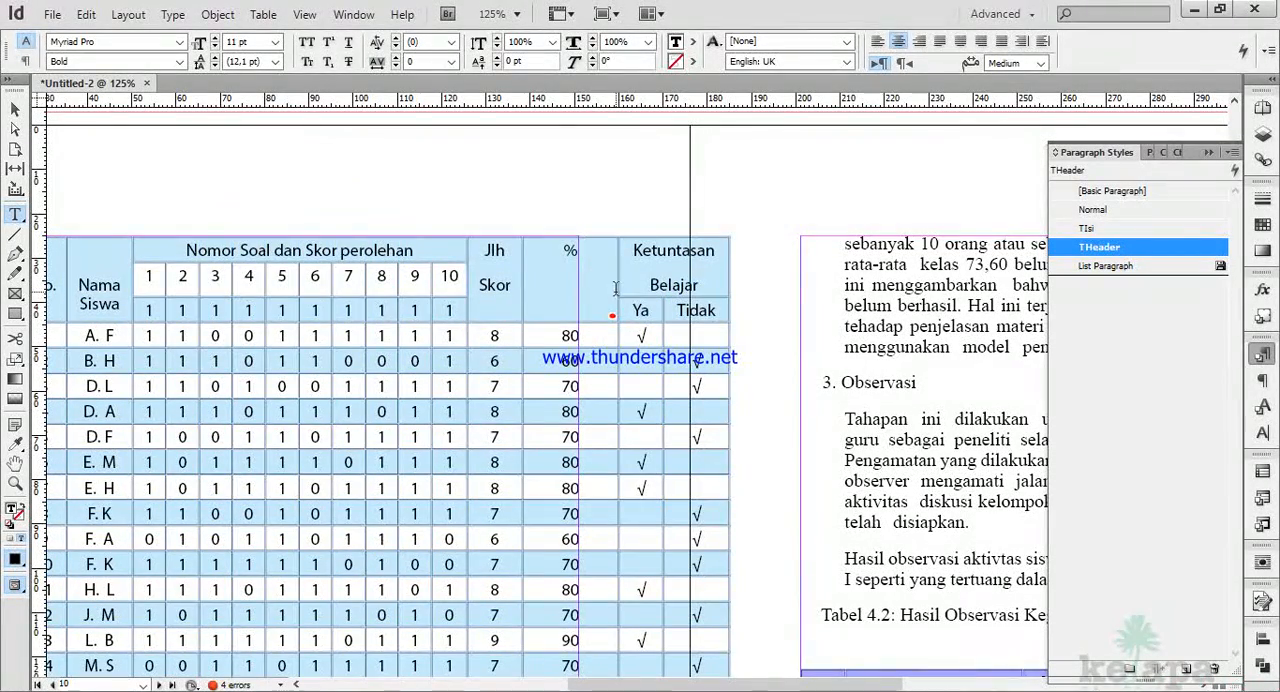
left_click_drag(619, 291, 668, 291)
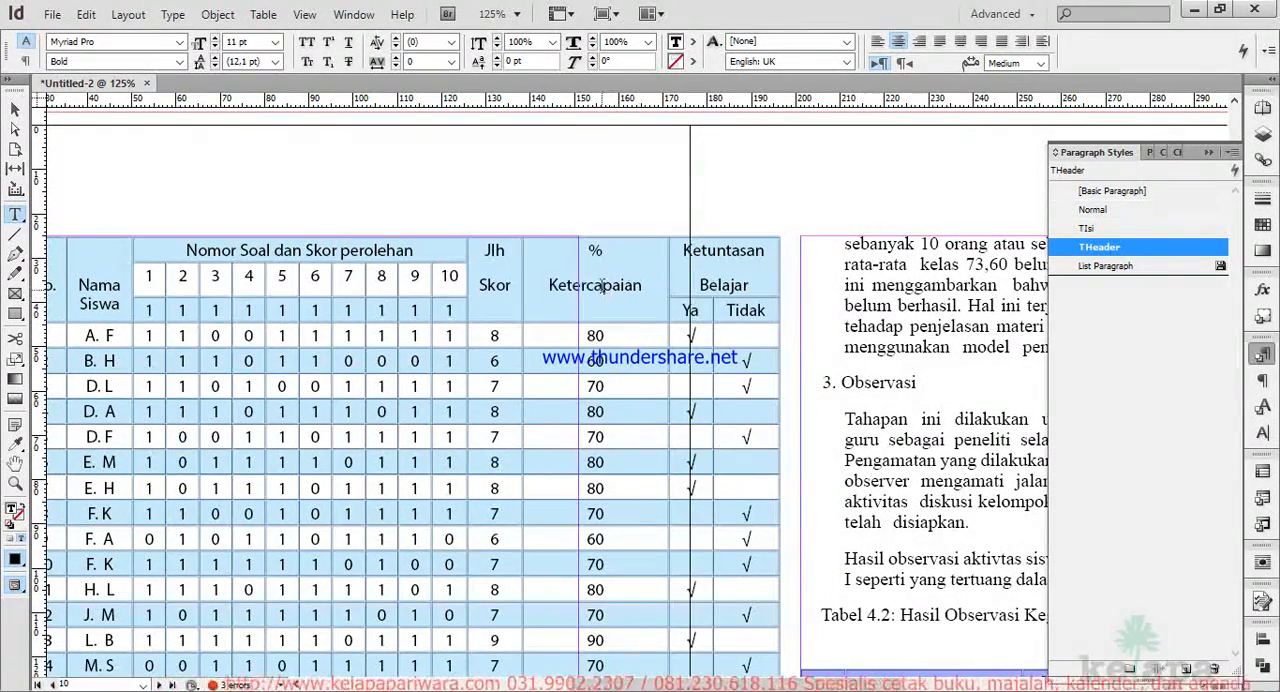
Set the font size of the word Ketercapaian in the Tabel 4.1 header to 8 pt.
double_click(600, 287)
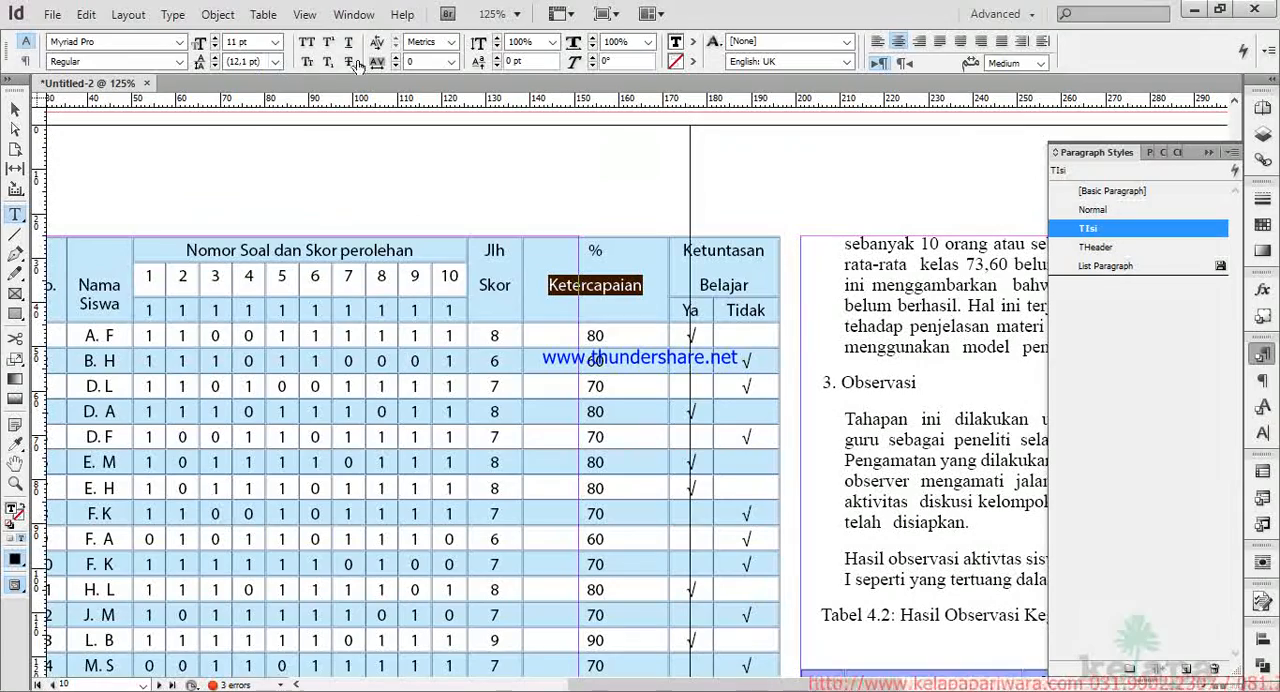
left_click(276, 43)
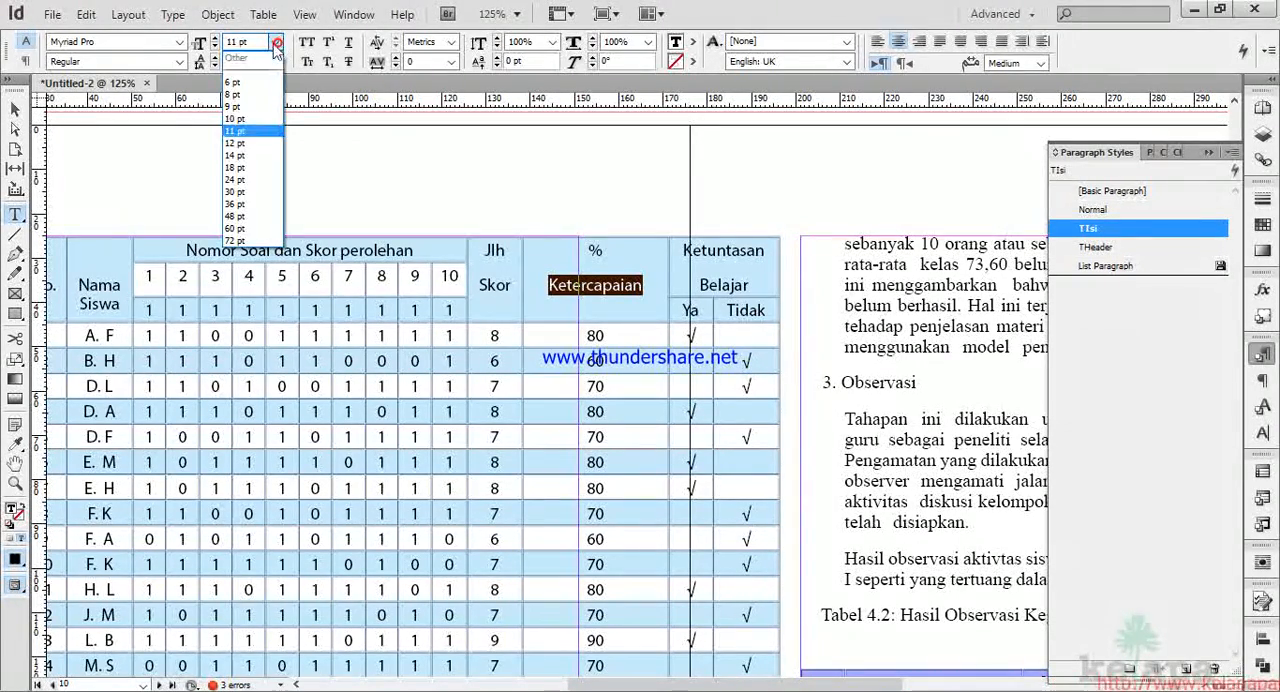
left_click(236, 94)
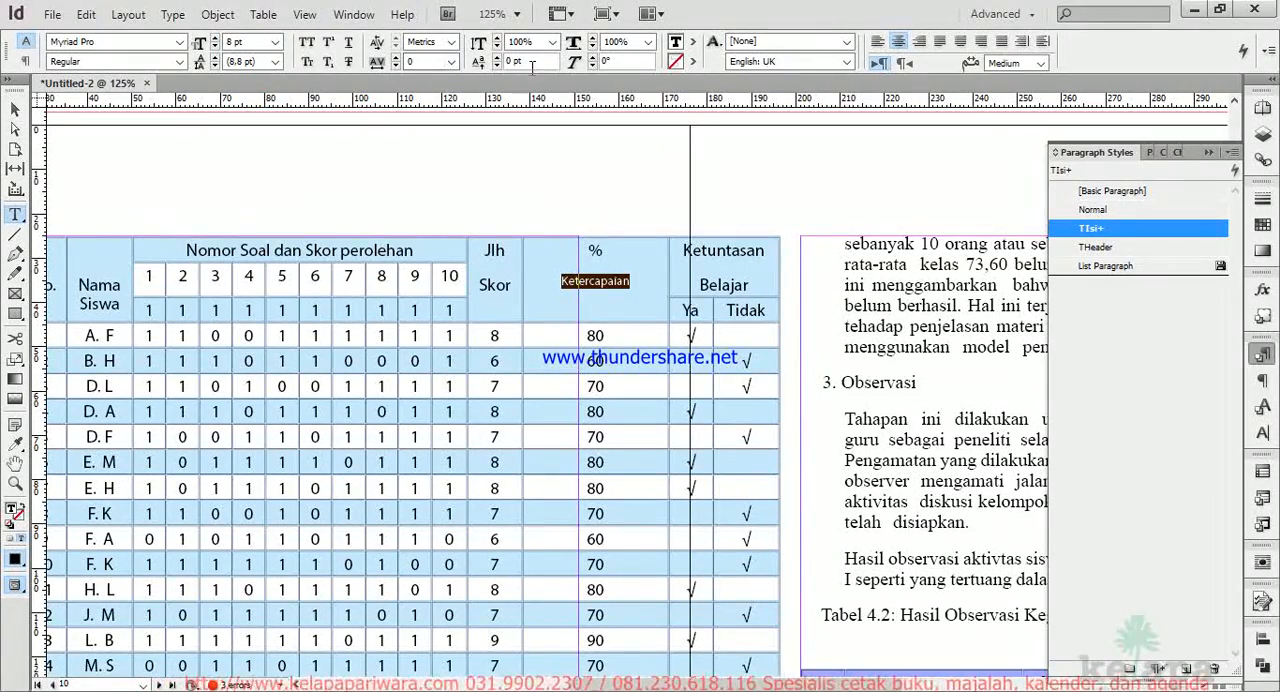
Set the horizontal scale of the word Ketercapaian to 50% and narrow the % column of Tabel 4.1 to match.
left_click(648, 41)
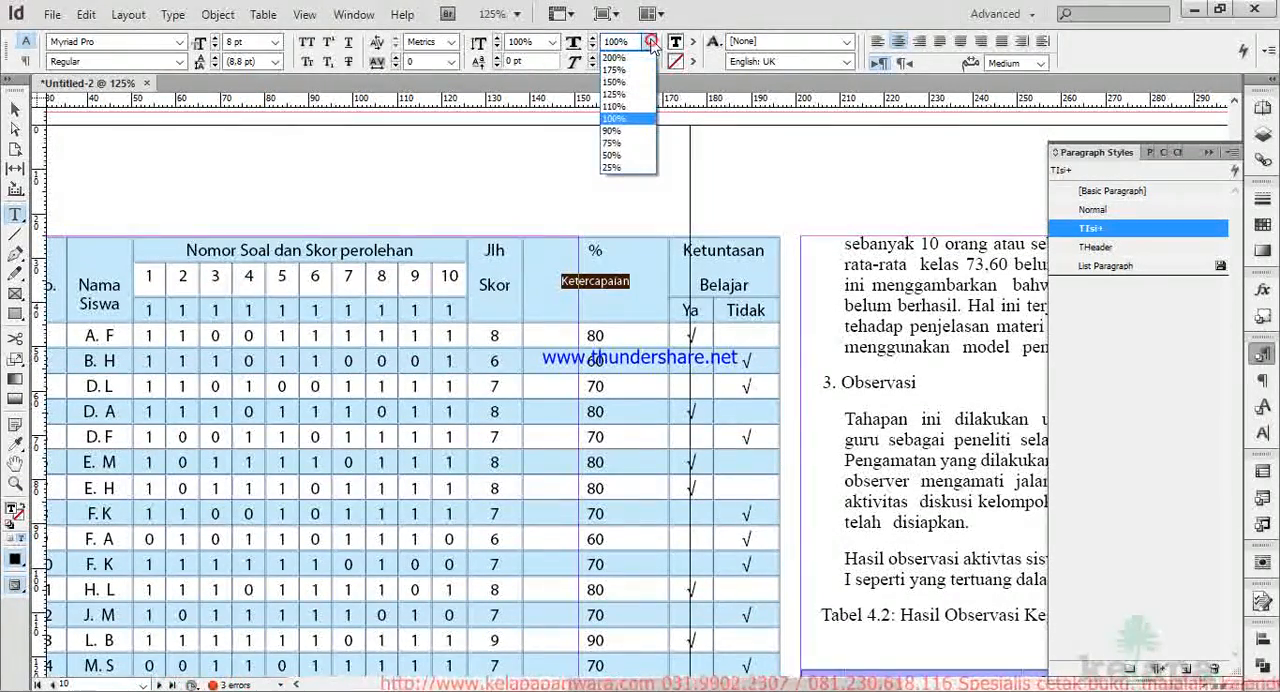
left_click(630, 155)
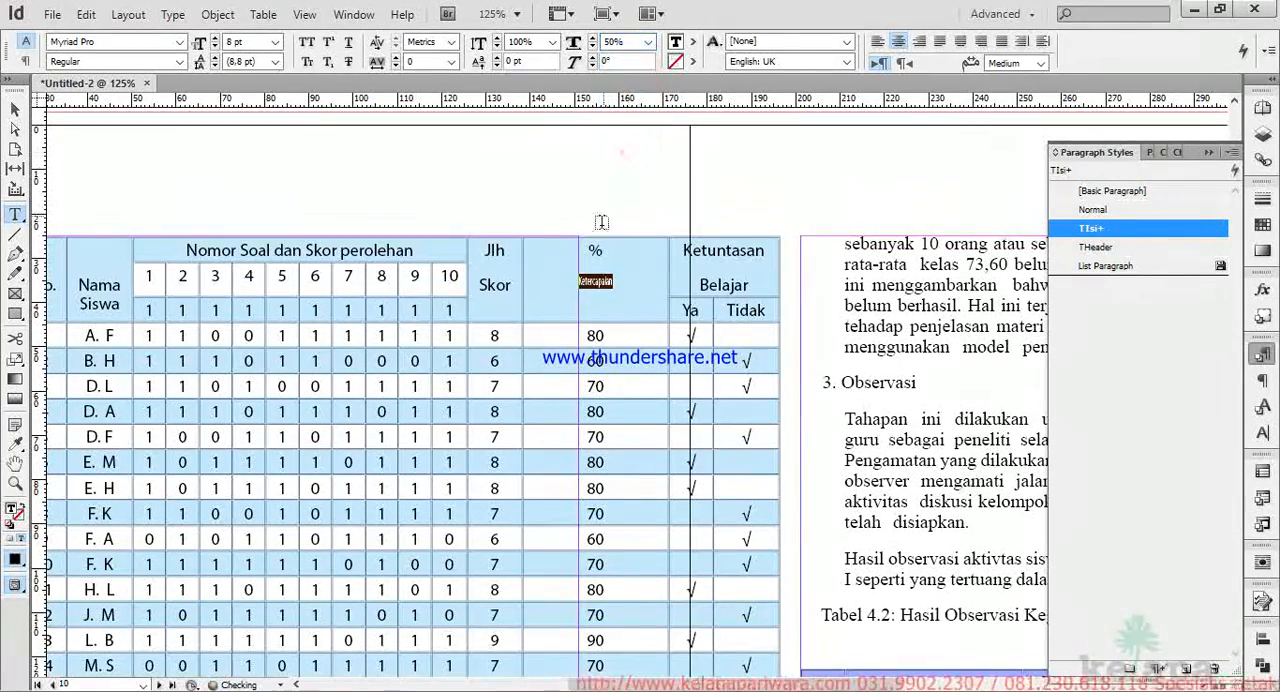
left_click_drag(669, 285, 598, 285)
Apply the TH cell style to all header rows of Tabel 4.1.
scroll(593, 309, "down", 1)
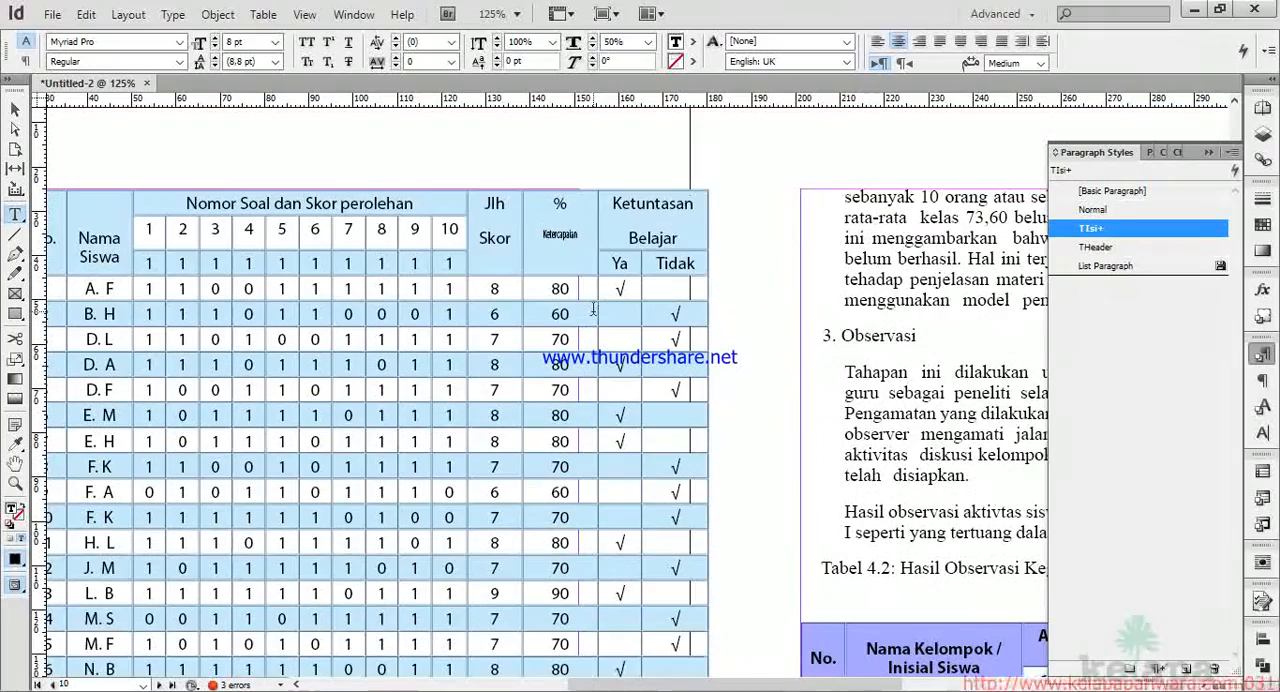
scroll(662, 214, "down", 1)
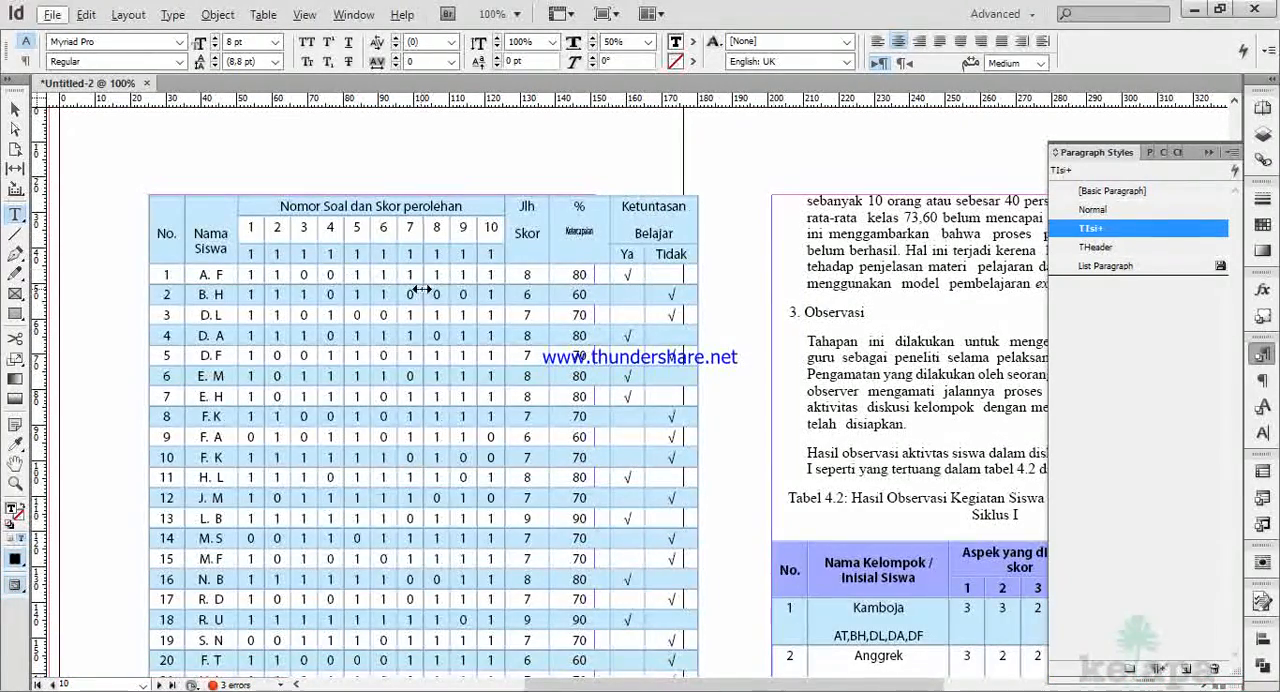
scroll(424, 290, "up", 1)
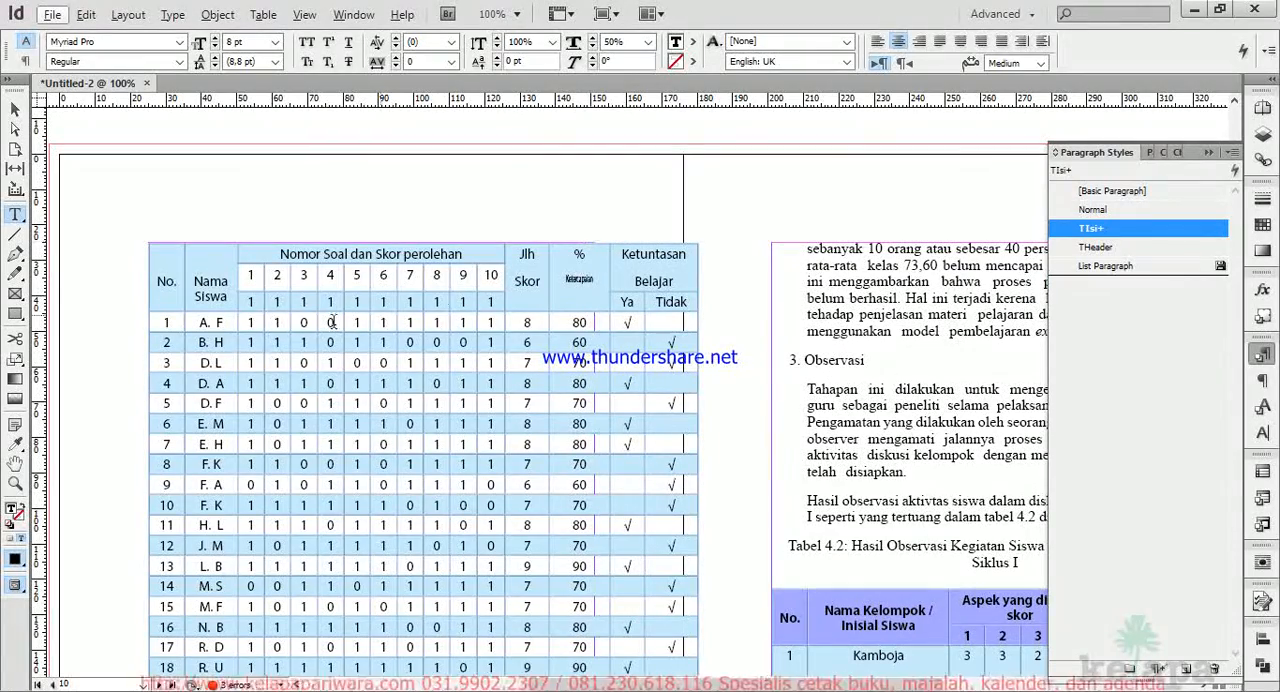
left_click_drag(163, 245, 666, 524)
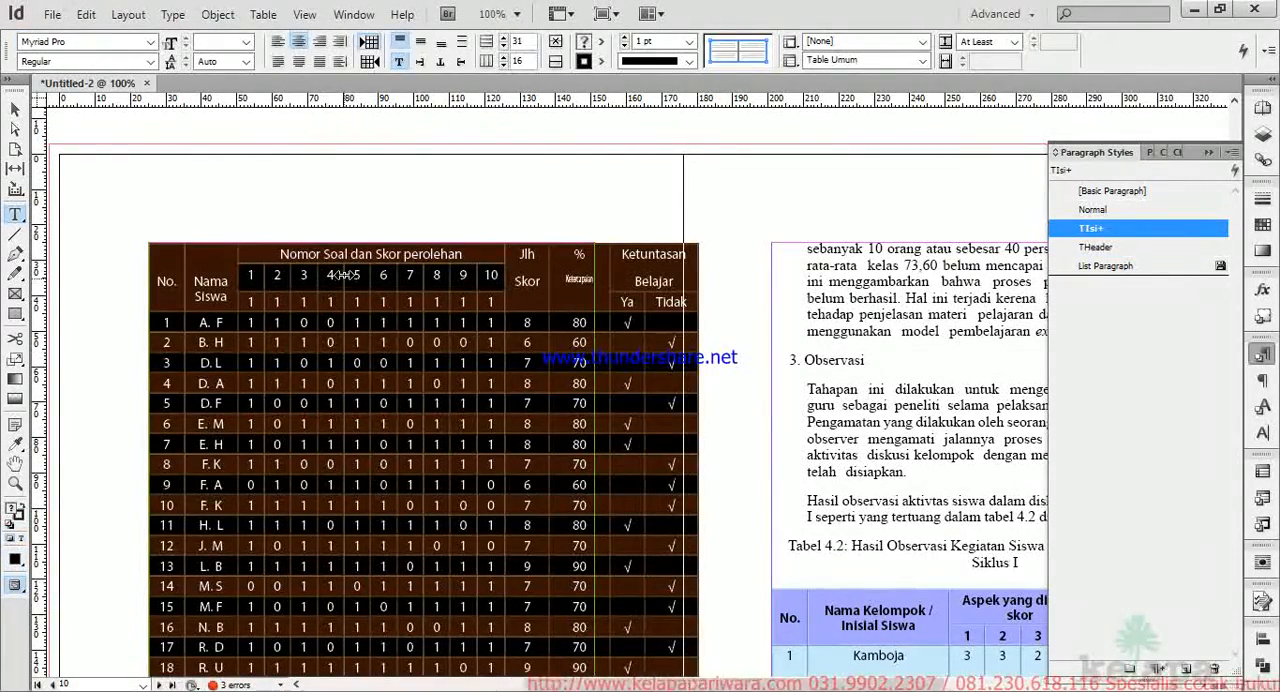
left_click(217, 273)
left_click_drag(149, 257, 599, 305)
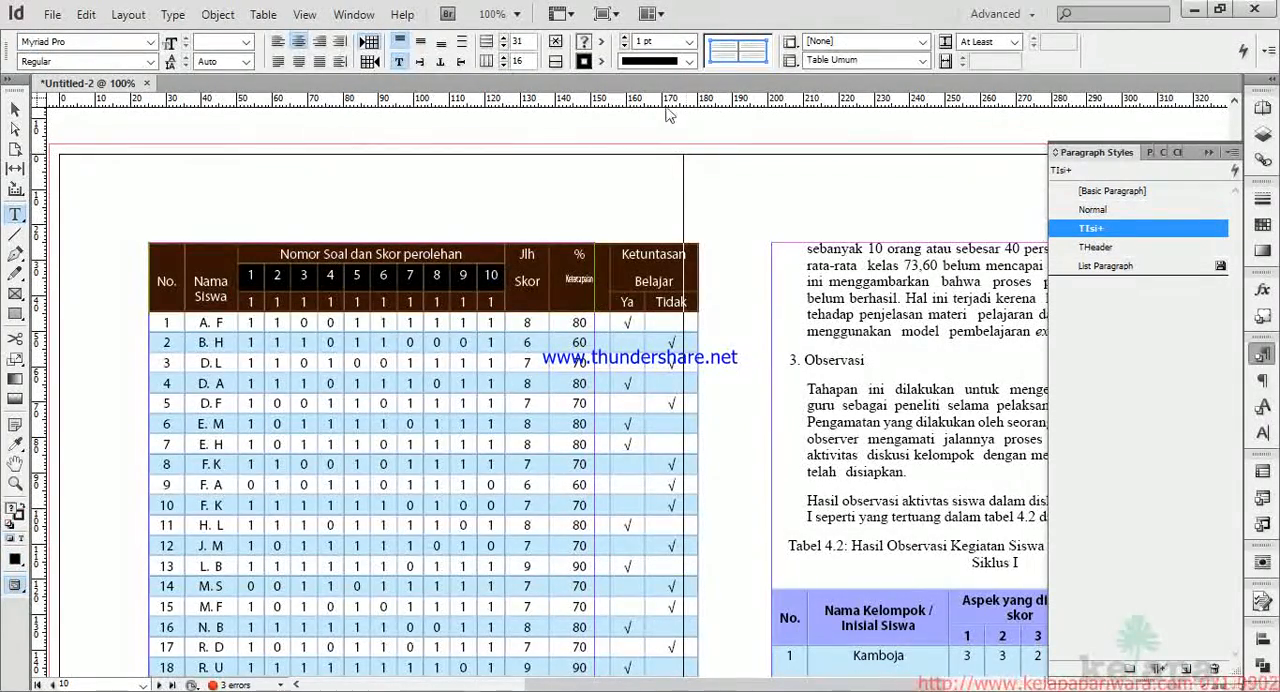
left_click(922, 41)
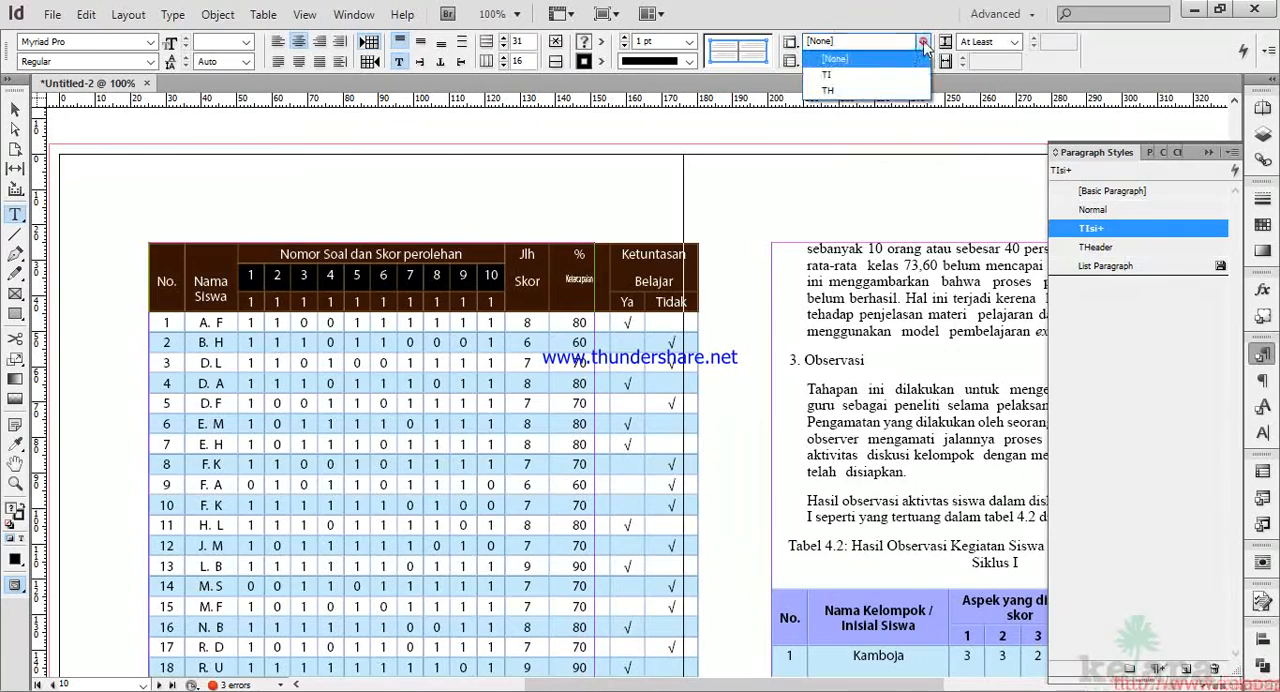
left_click(840, 75)
left_click(530, 276)
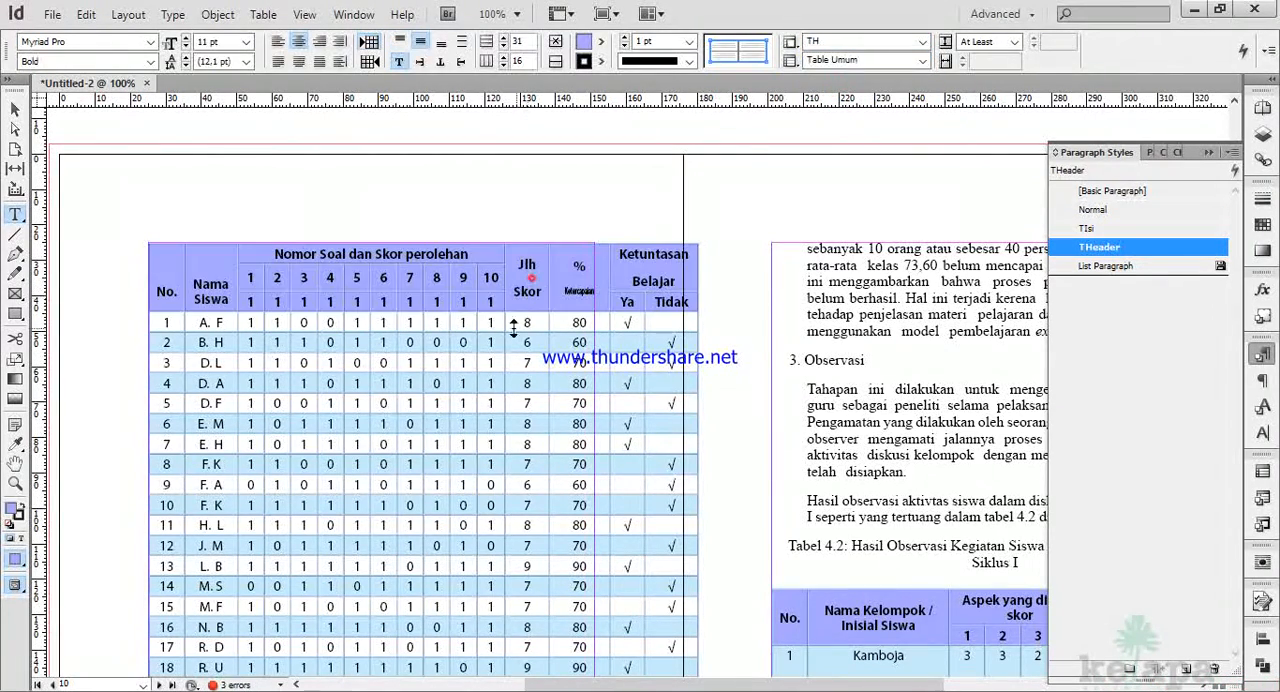
Review the text settings in the options of the TH cell style applied to the Tabel 4.1 header.
left_click(148, 258)
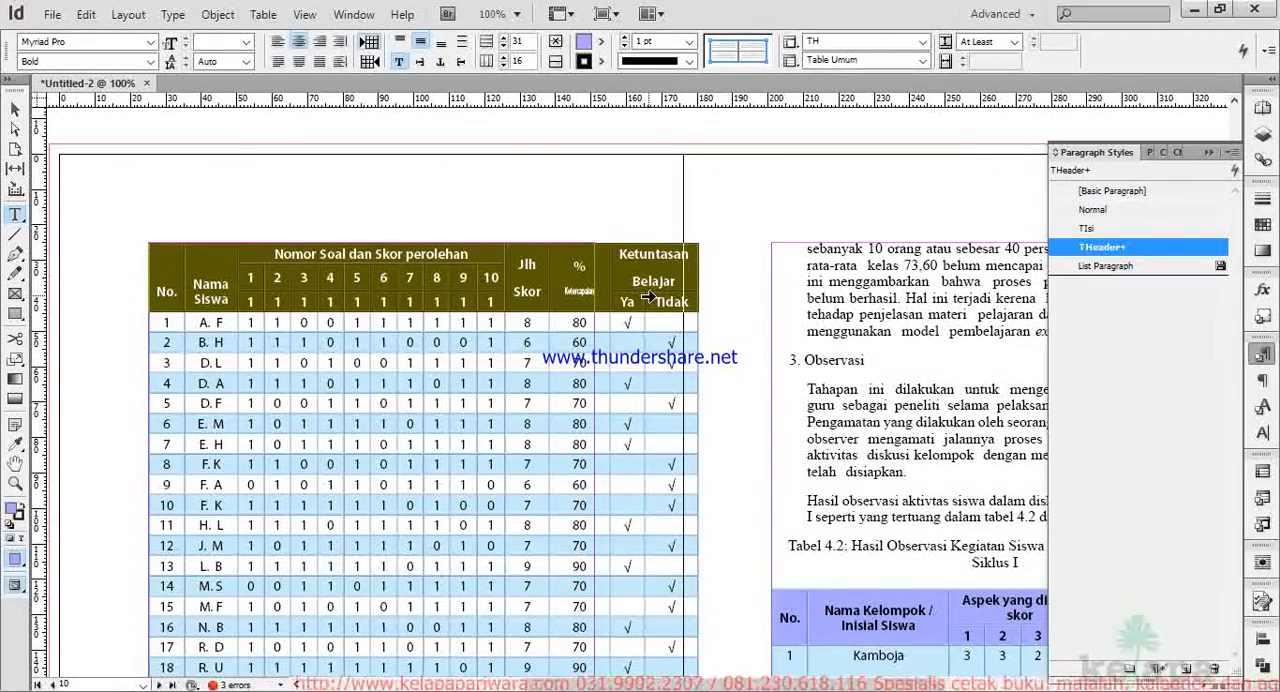
left_click(790, 42)
left_click(843, 144)
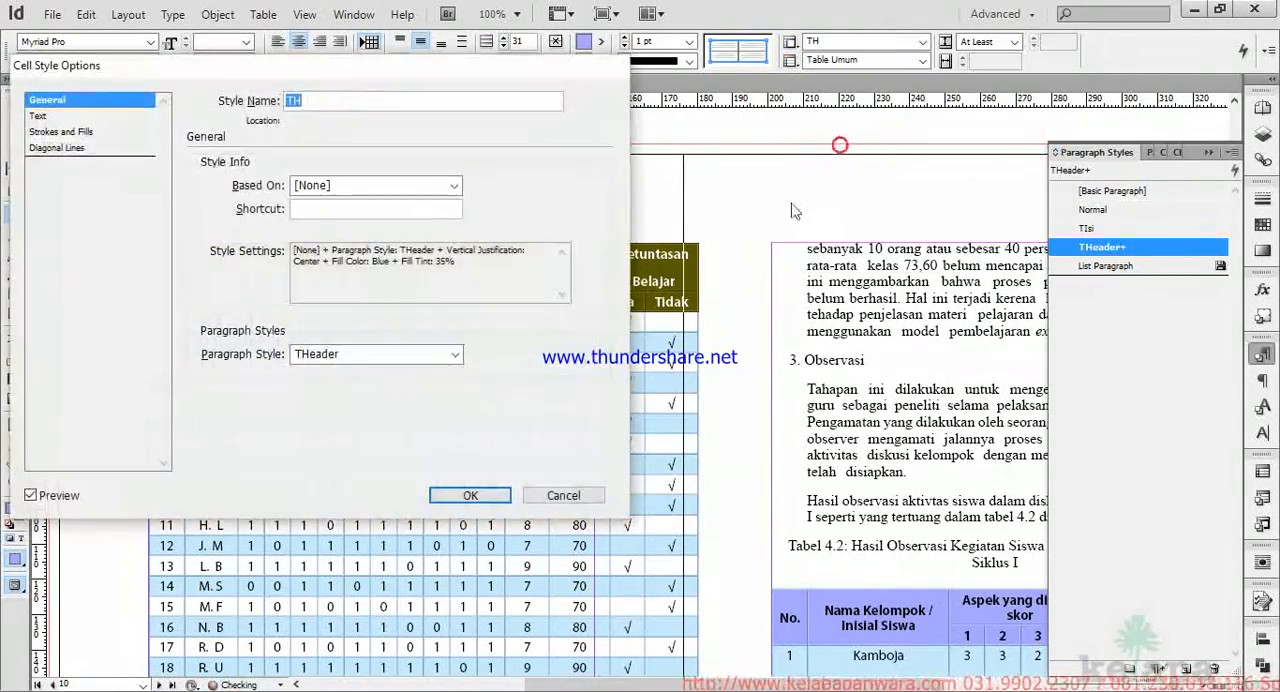
left_click(40, 116)
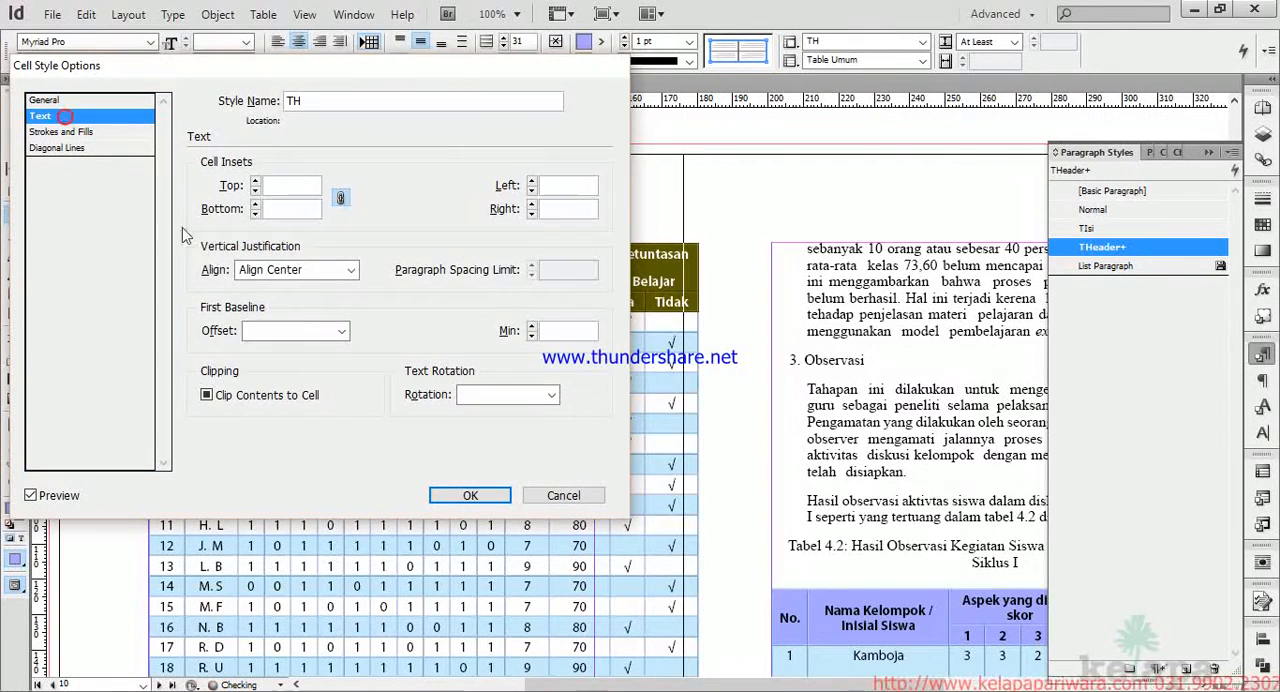
left_click(470, 496)
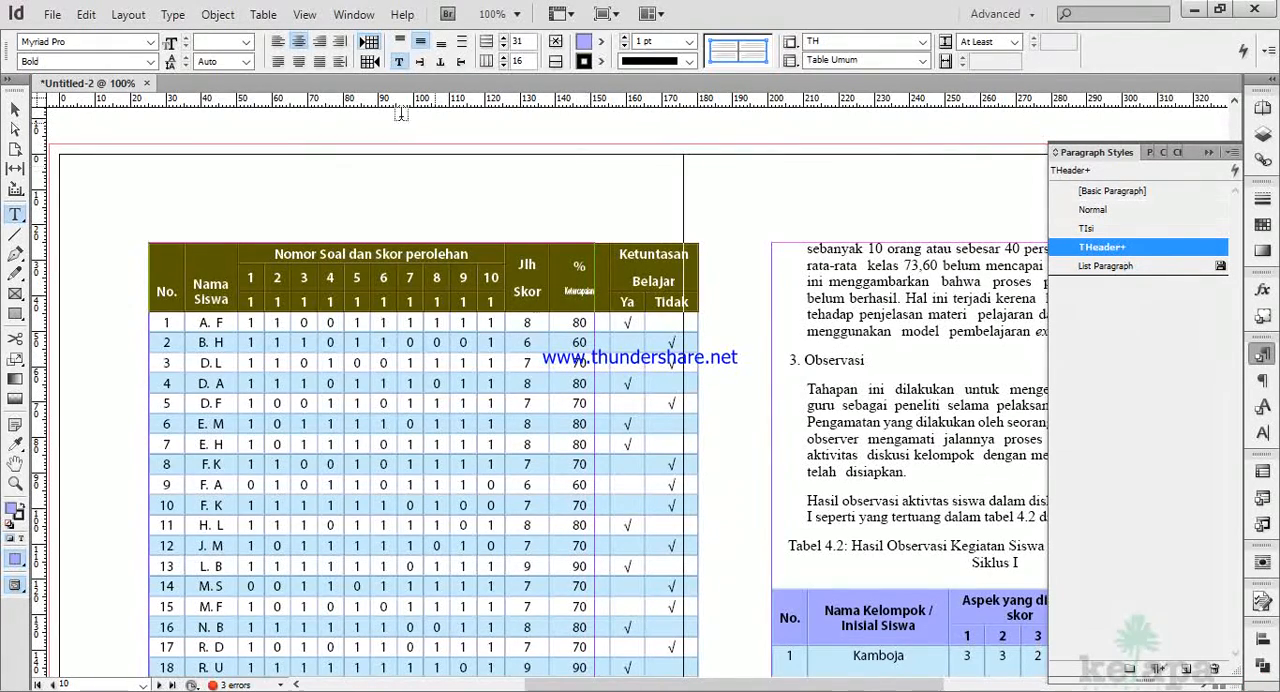
Set the font size of all text in Tabel 4.1, header and body, to 8 pt.
left_click(247, 42)
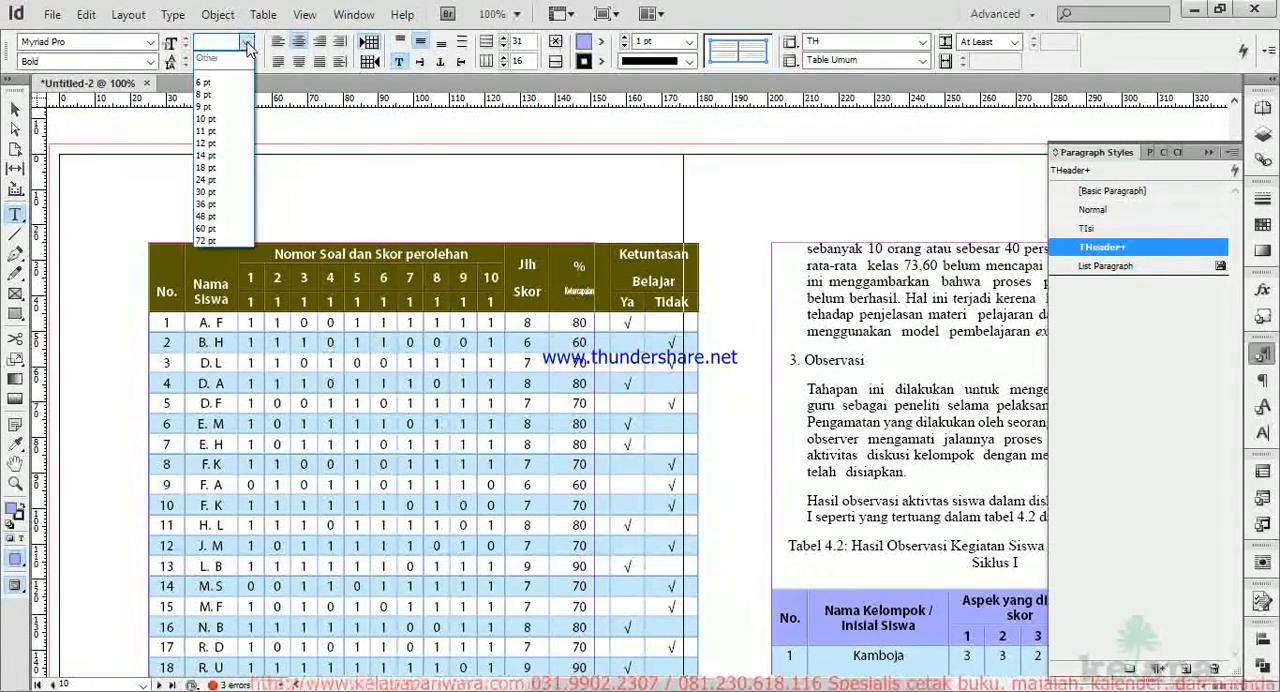
left_click(212, 168)
left_click(212, 168)
left_click_drag(165, 245, 689, 548)
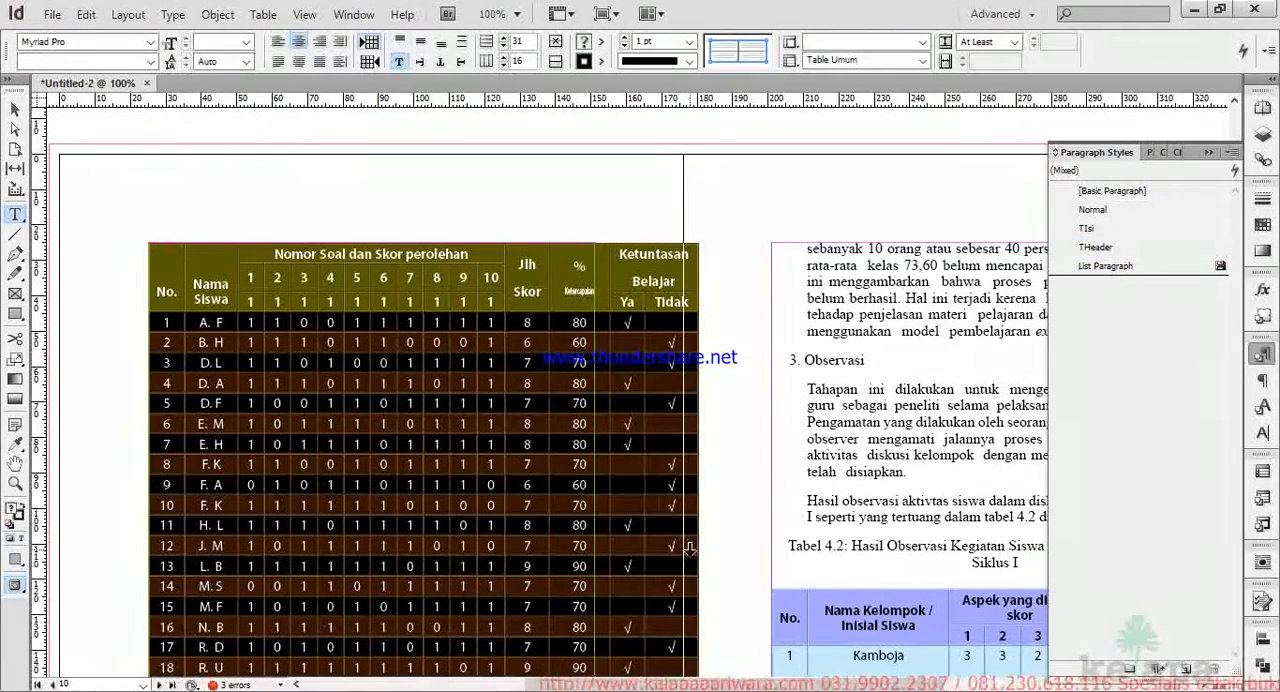
left_click(246, 42)
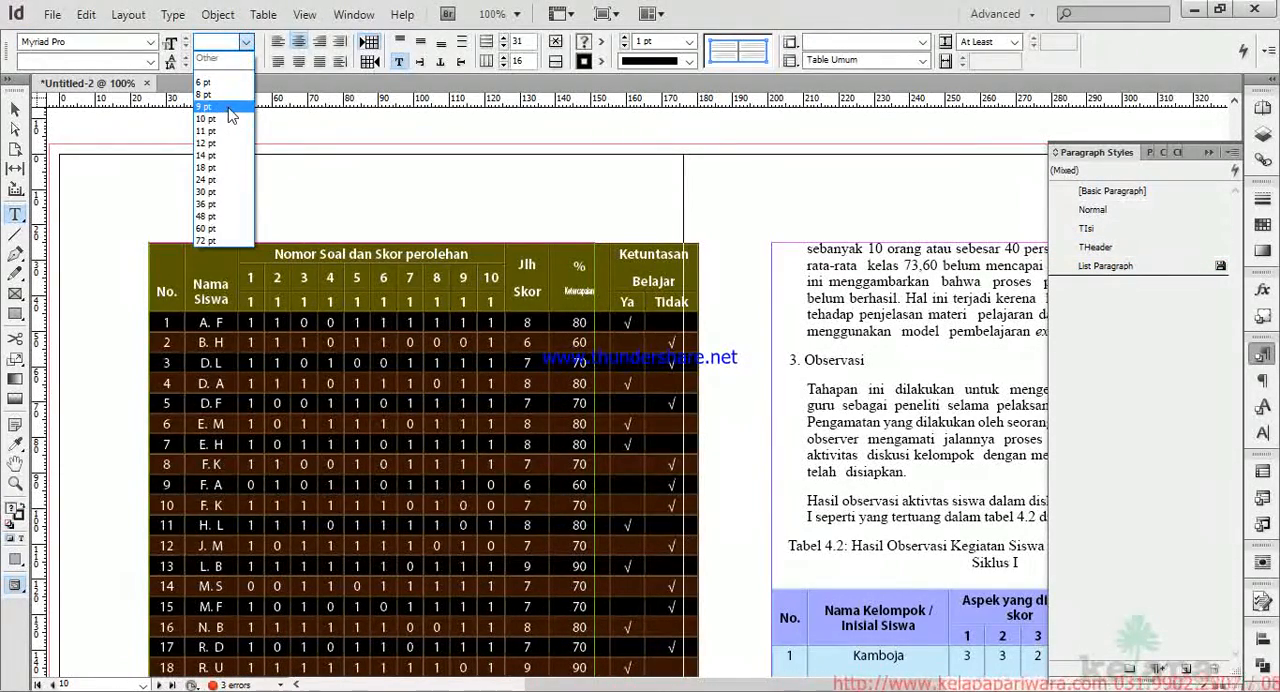
left_click(228, 107)
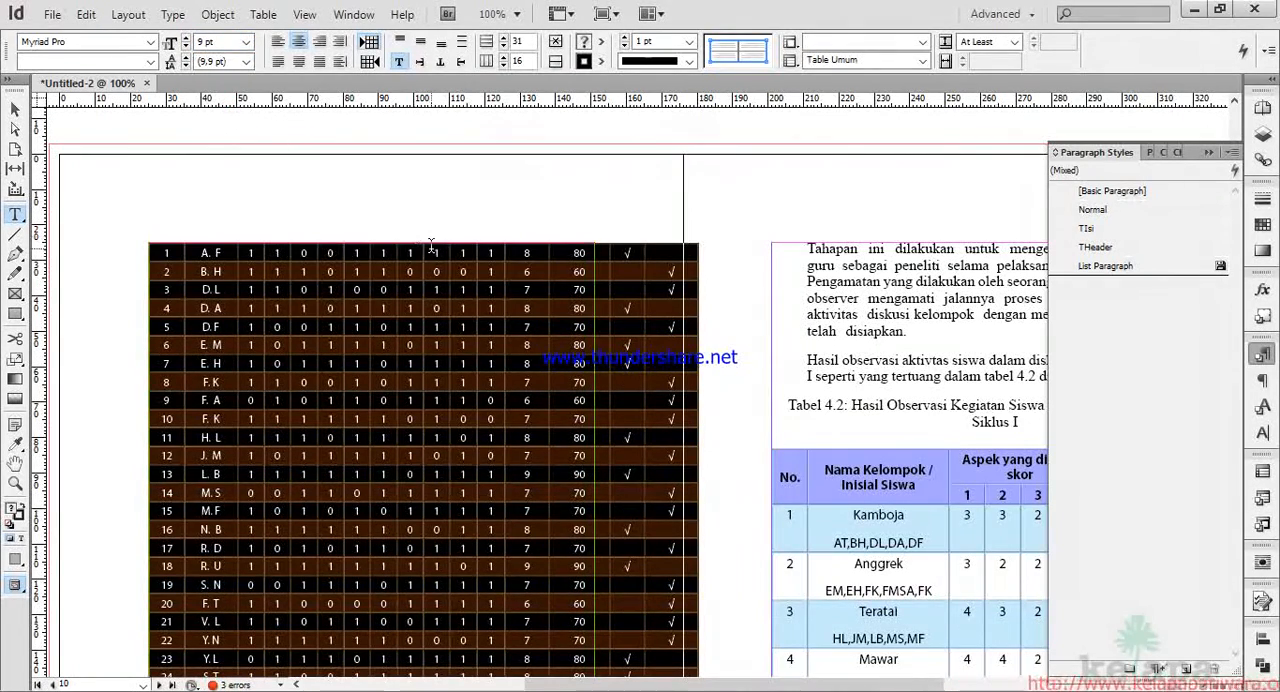
scroll(396, 214, "up", 1)
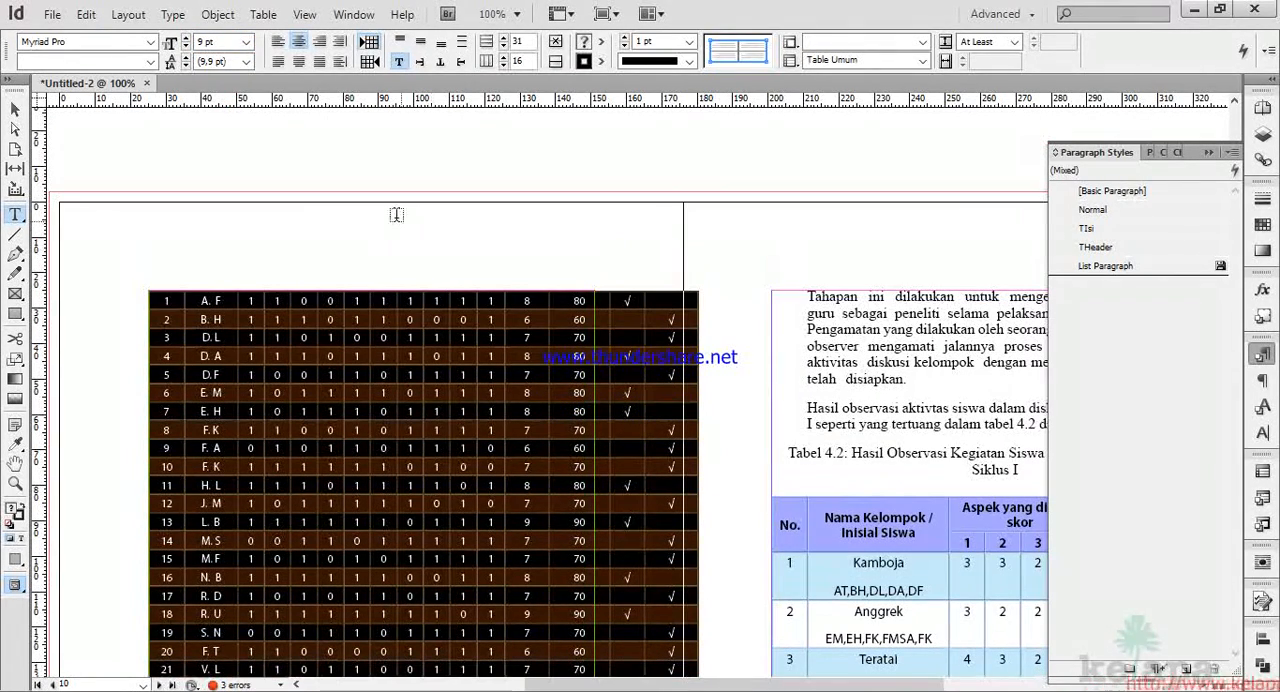
left_click(246, 43)
left_click(223, 90)
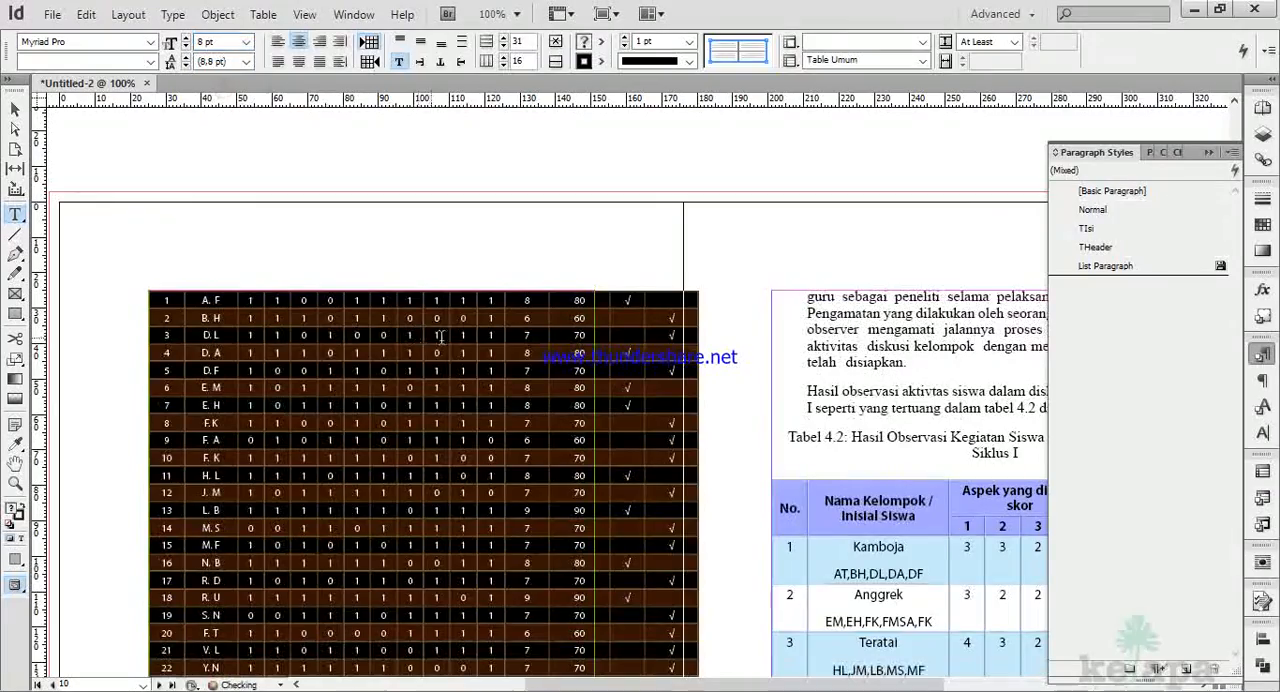
left_click(442, 339)
Narrow the % column and the Tidak column of Tabel 4.1 to reduce the table's overhang beyond the text frame.
scroll(676, 335, "up", 11)
scroll(677, 335, "right", 5)
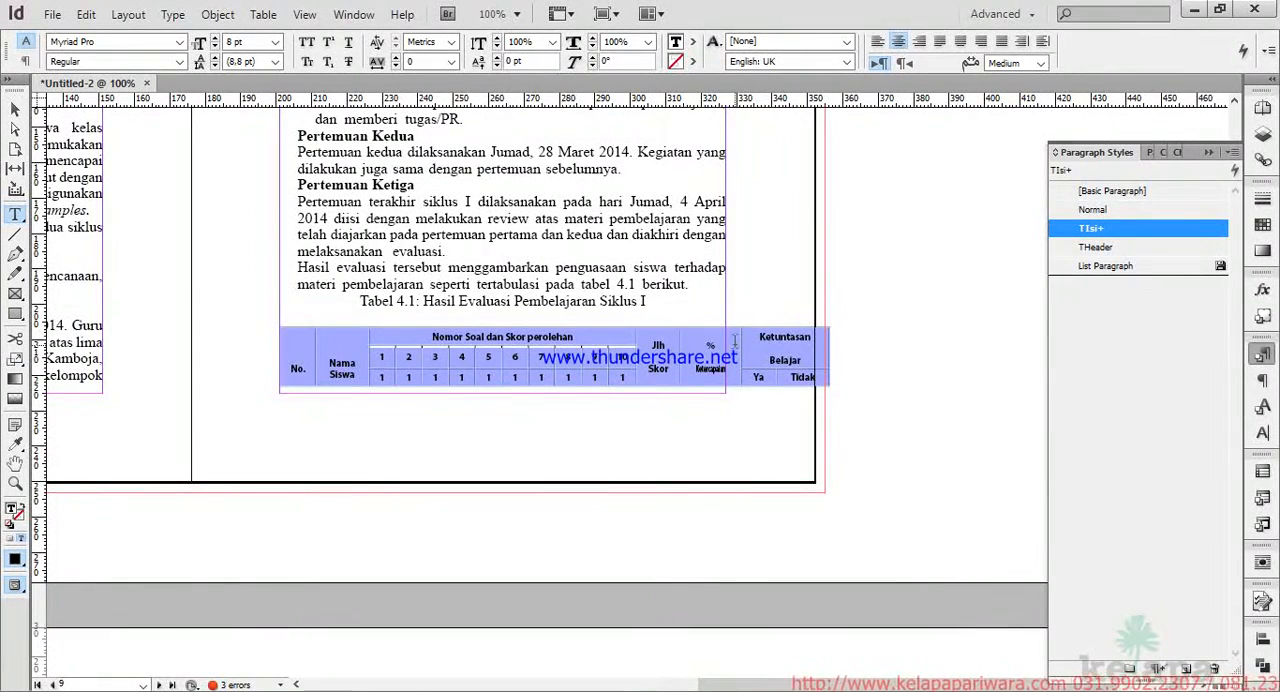
left_click_drag(741, 341, 727, 341)
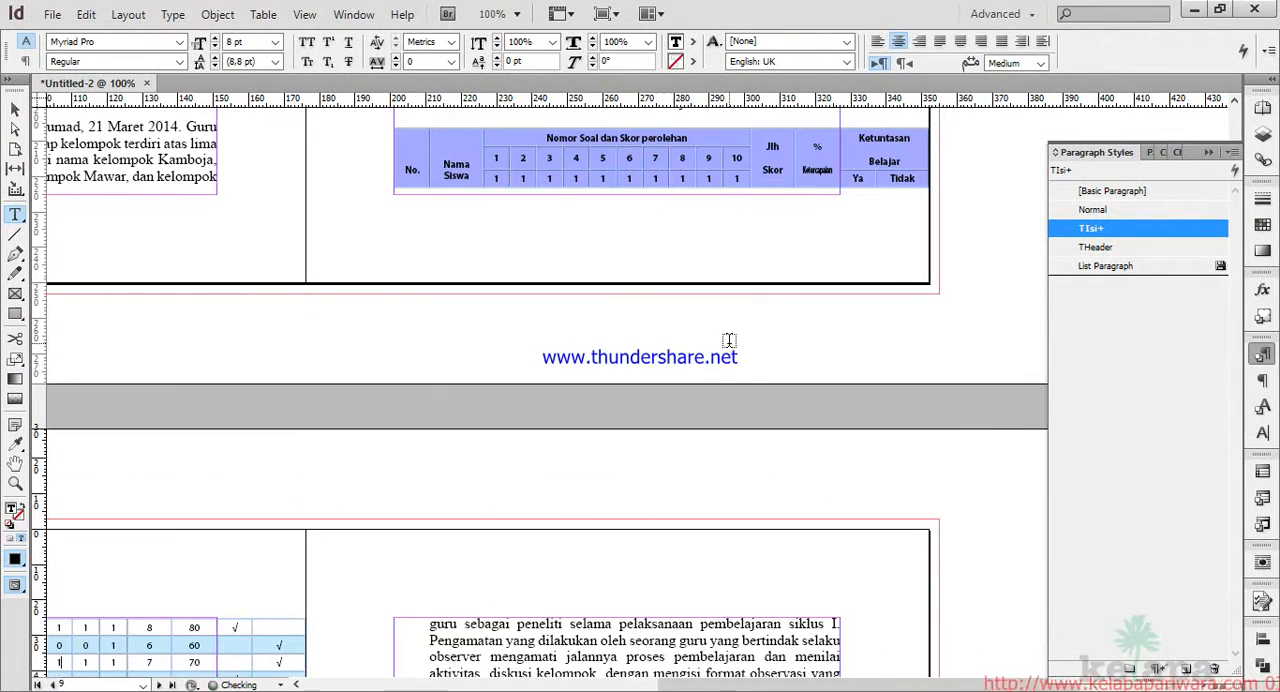
scroll(726, 341, "up", 2)
left_click_drag(928, 244, 917, 244)
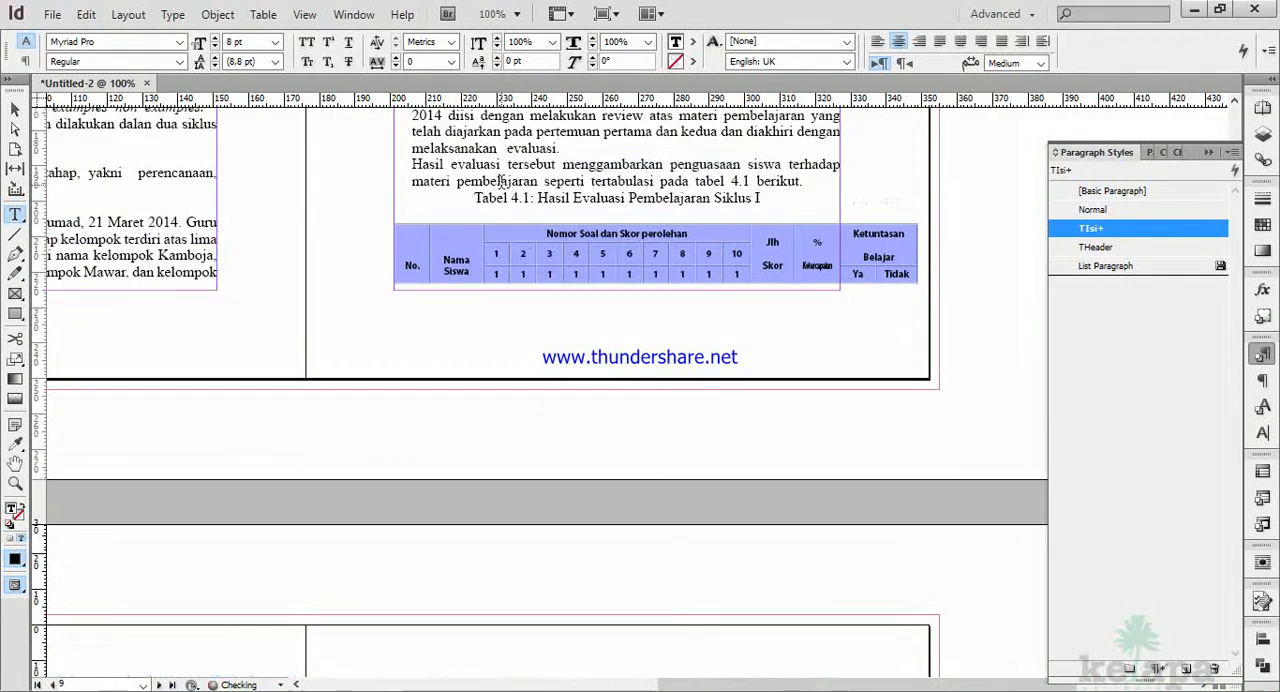
Narrow the No. column of Tabel 4.1.
left_click_drag(498, 224, 728, 314)
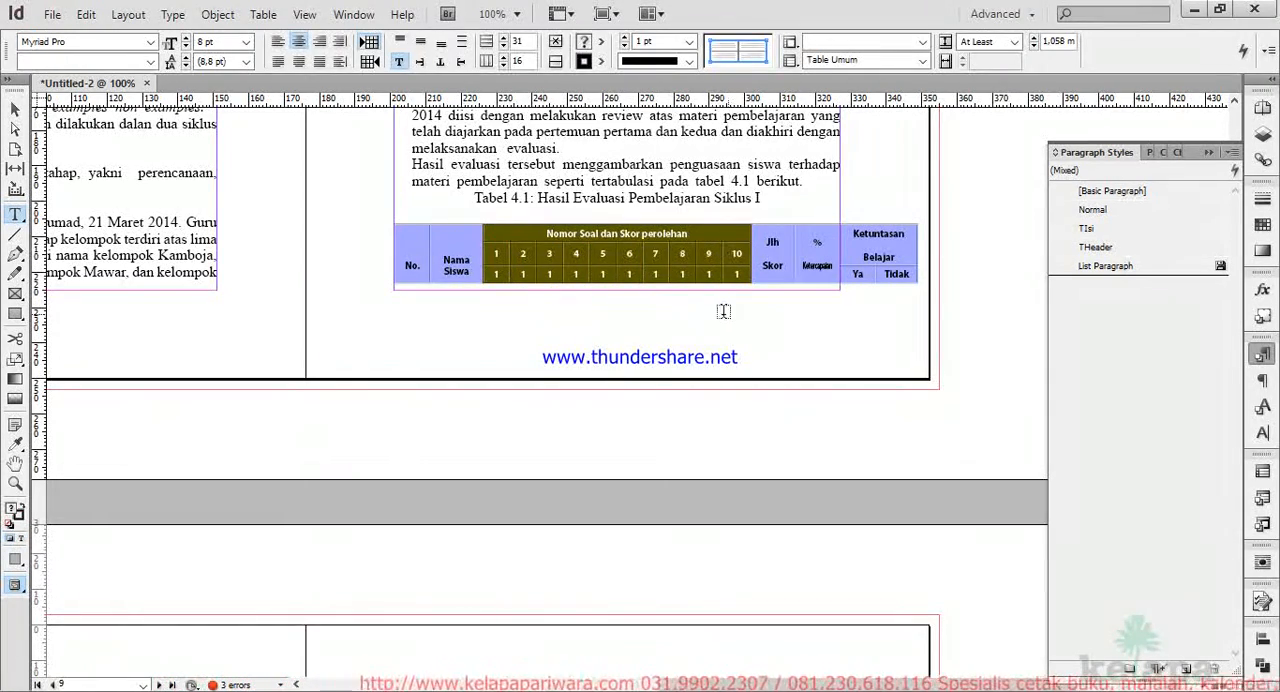
scroll(700, 304, "down", 3)
scroll(565, 288, "up", 4)
left_click(461, 295)
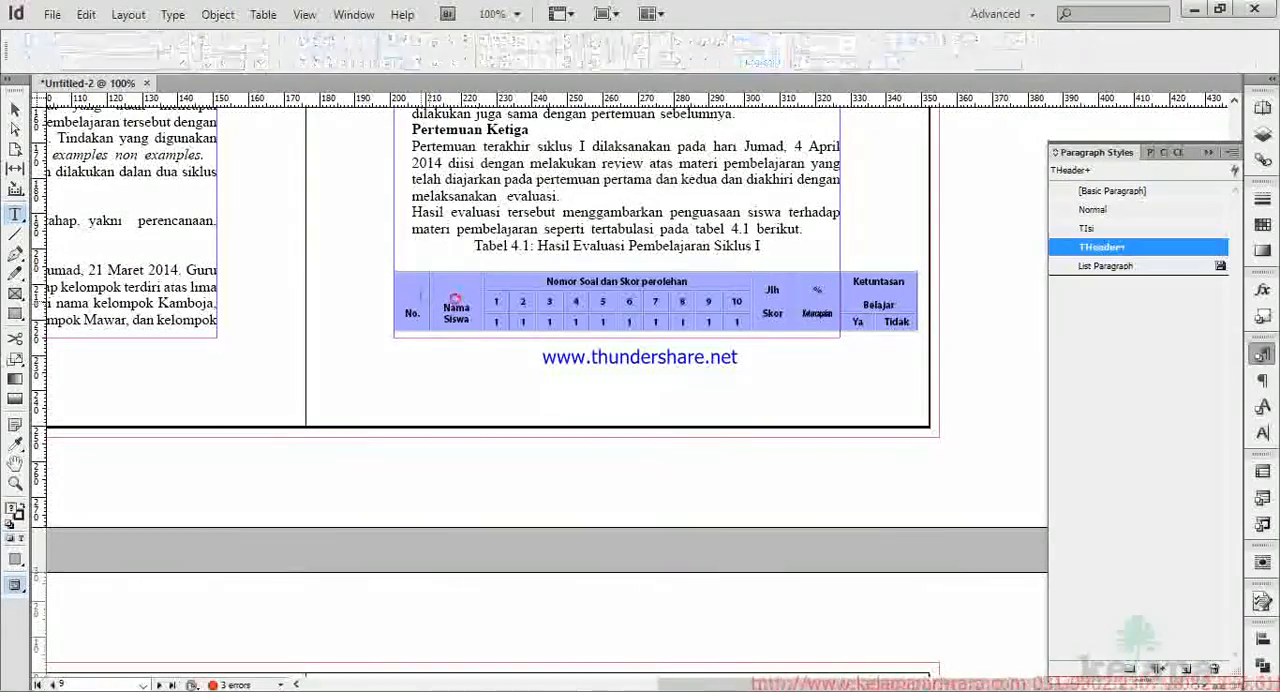
left_click_drag(429, 296, 421, 299)
left_click(404, 322)
scroll(420, 318, "down", 6)
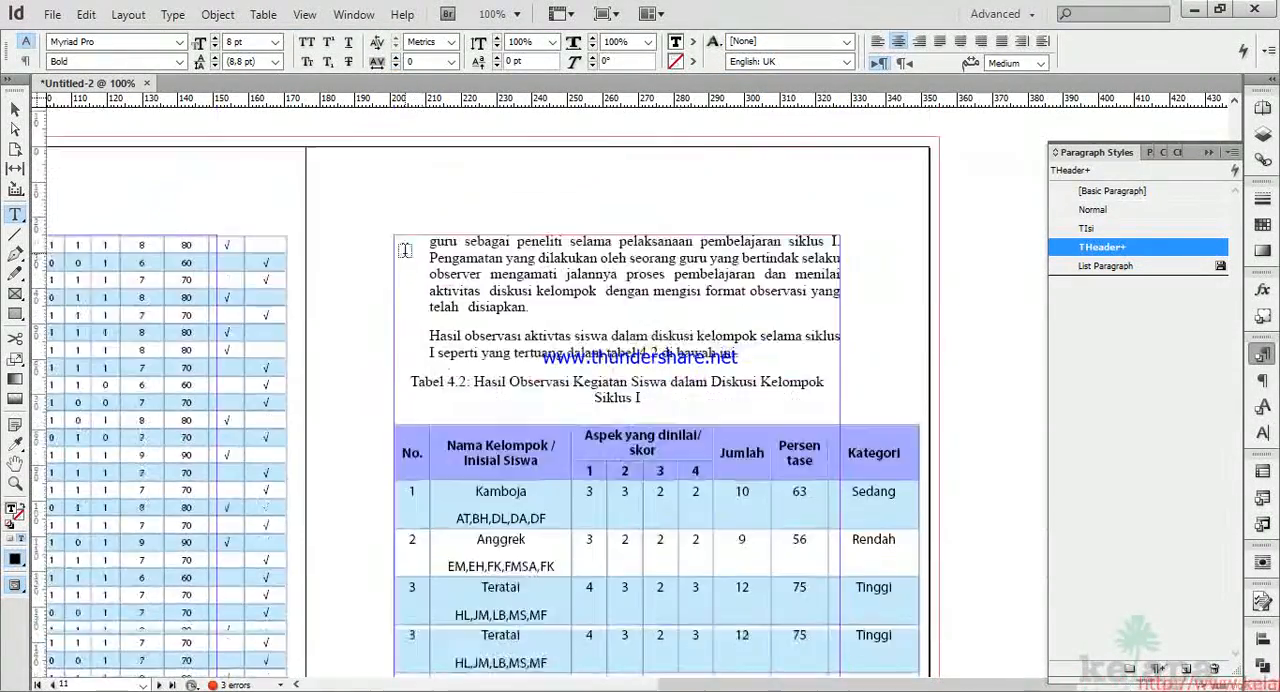
Narrow the Nama Siswa column and the first three question score columns of Tabel 4.1.
scroll(407, 260, "left", 6)
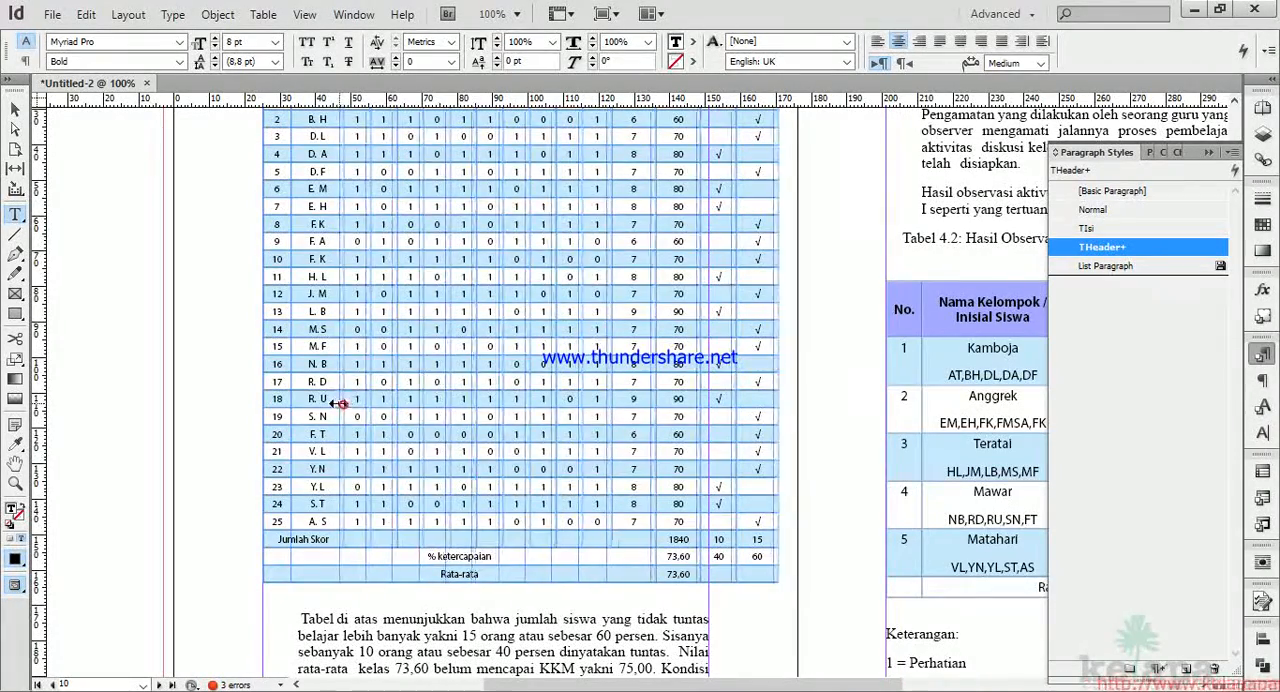
scroll(330, 412, "up", 3)
scroll(459, 447, "down", 2)
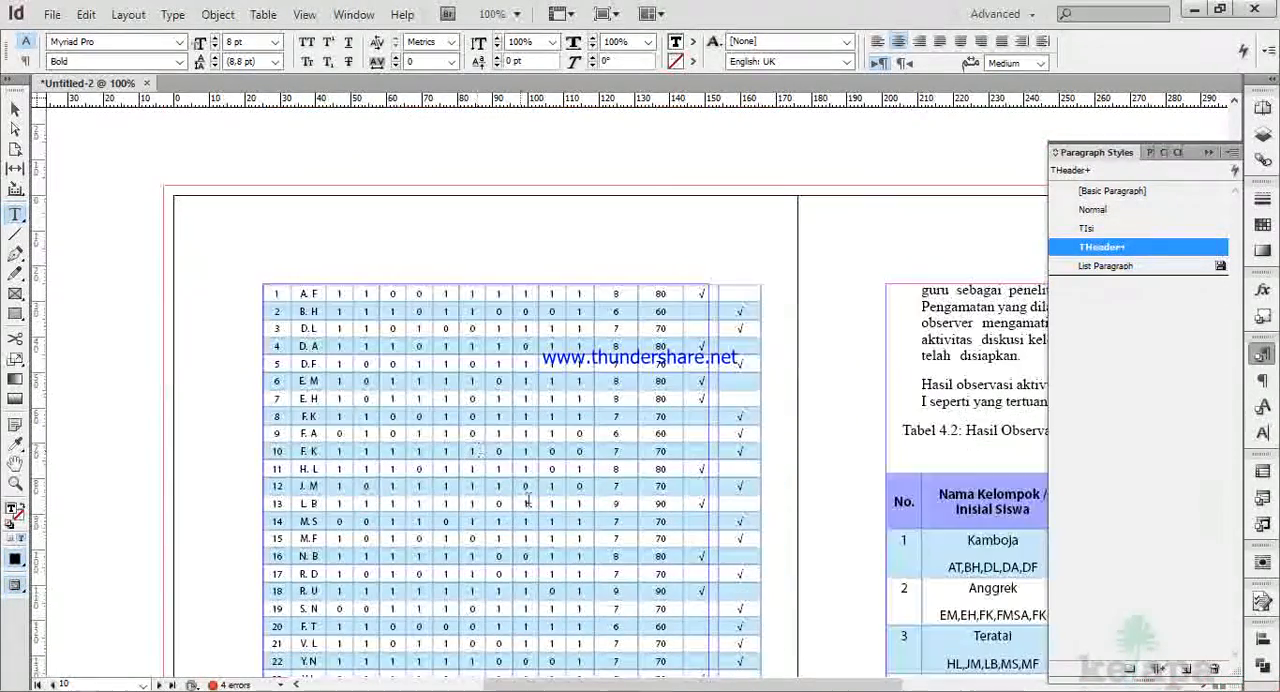
scroll(410, 498, "down", 1)
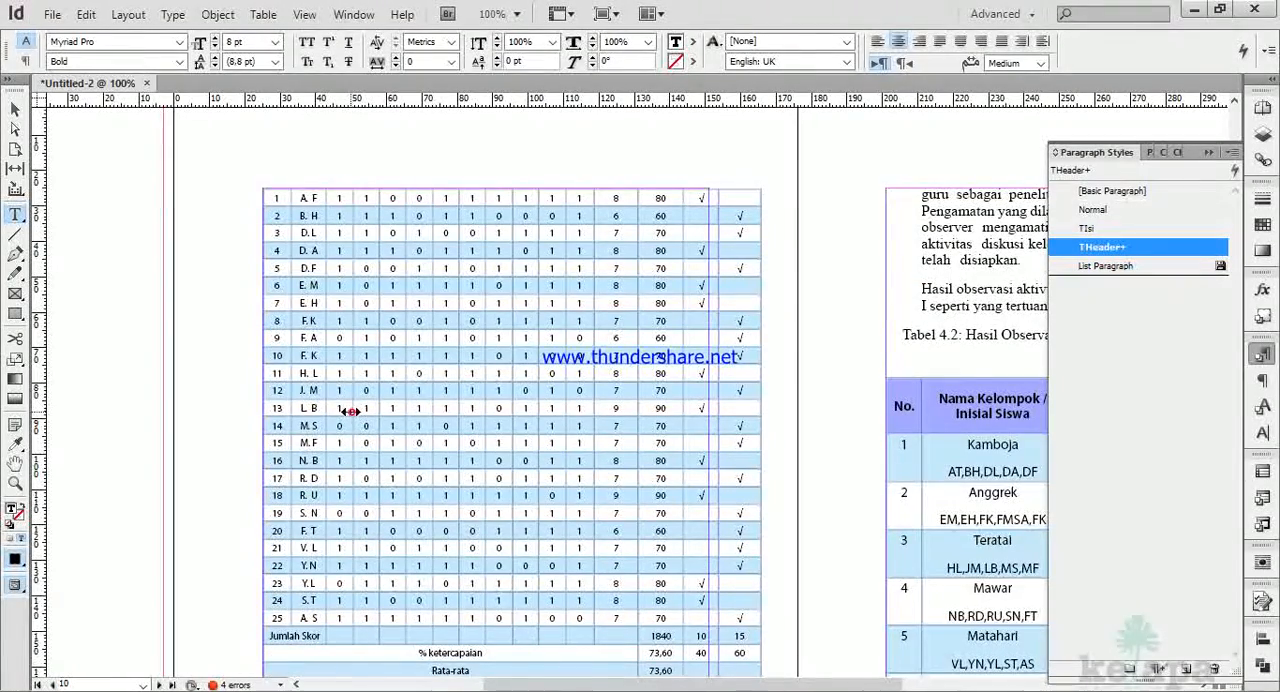
scroll(352, 413, "up", 3)
scroll(410, 505, "down", 2)
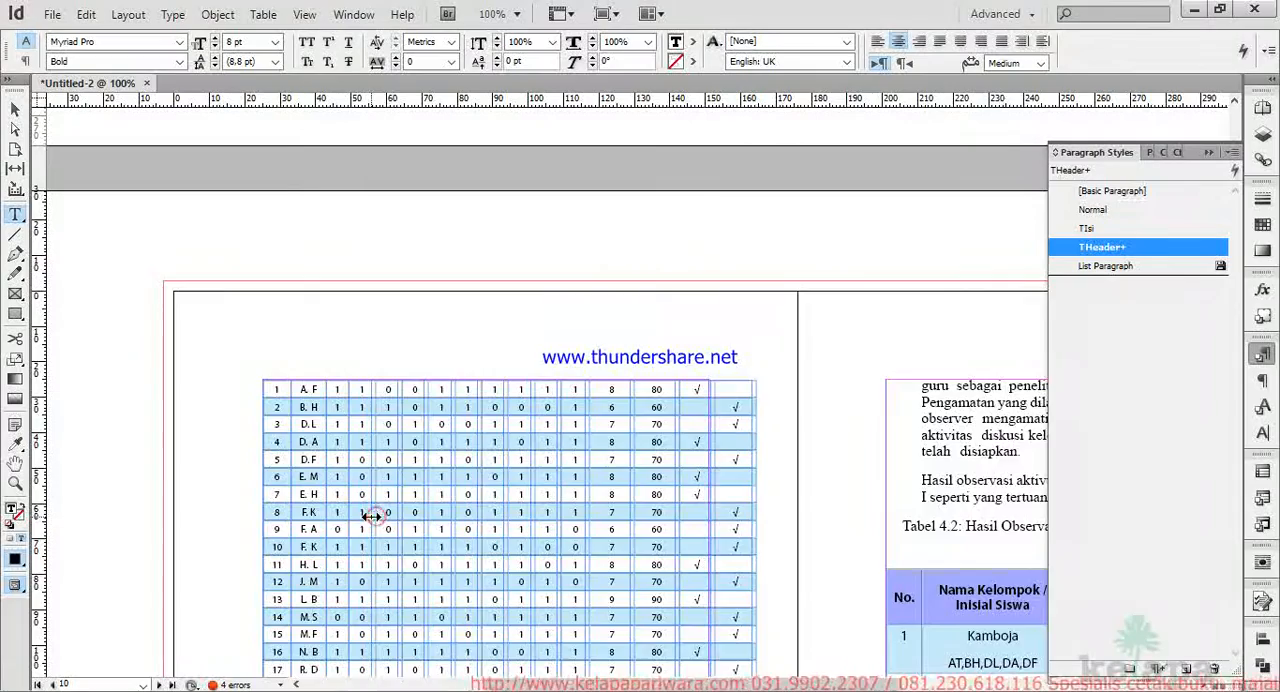
scroll(416, 524, "up", 2)
scroll(420, 585, "down", 1)
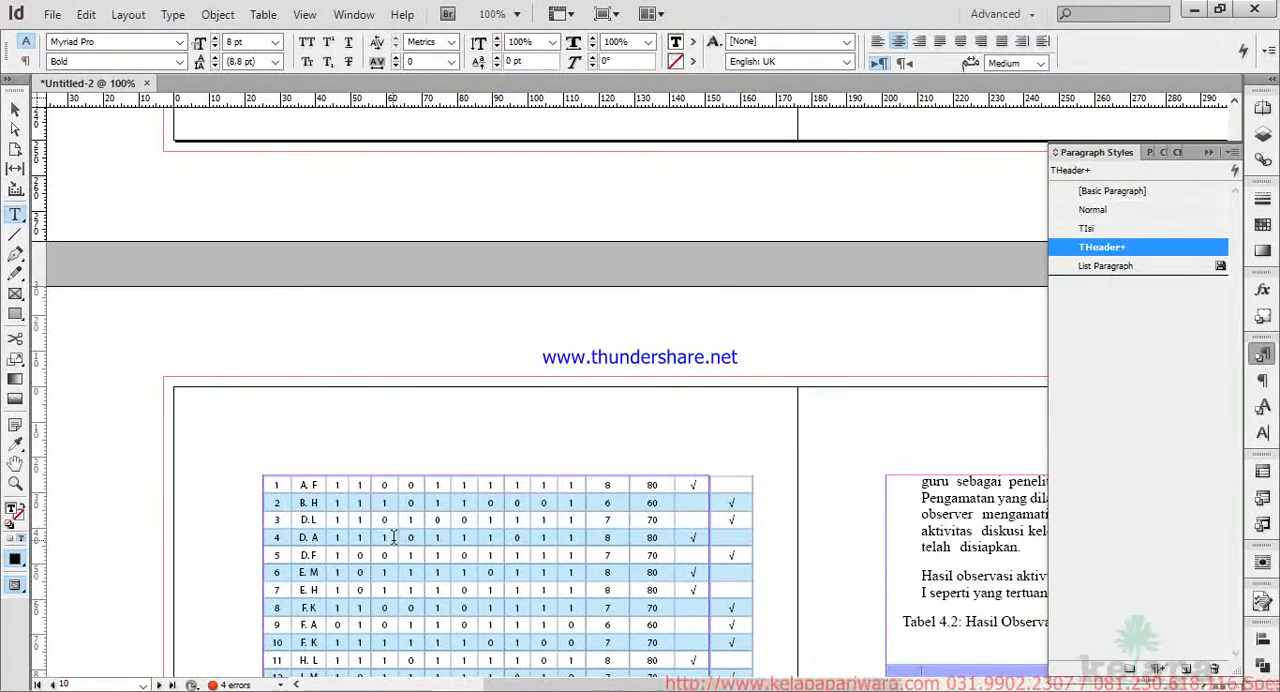
scroll(557, 443, "up", 2)
scroll(557, 443, "down", 5)
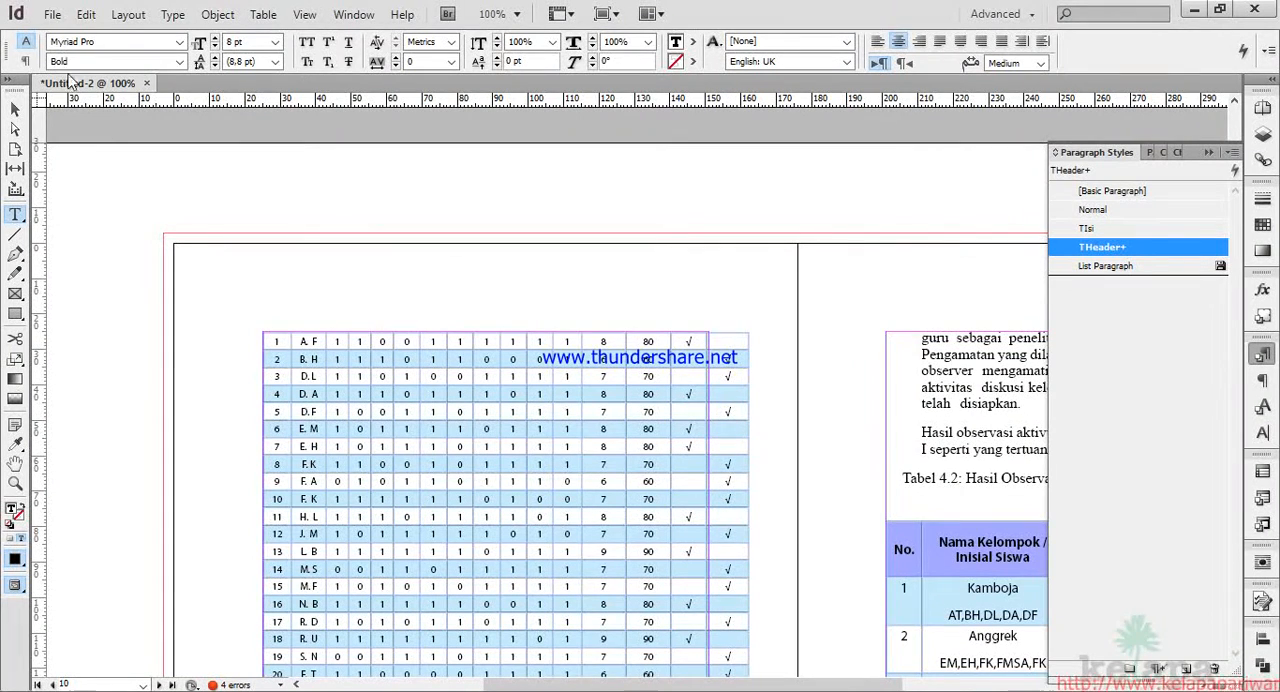
mouse_move(400, 660)
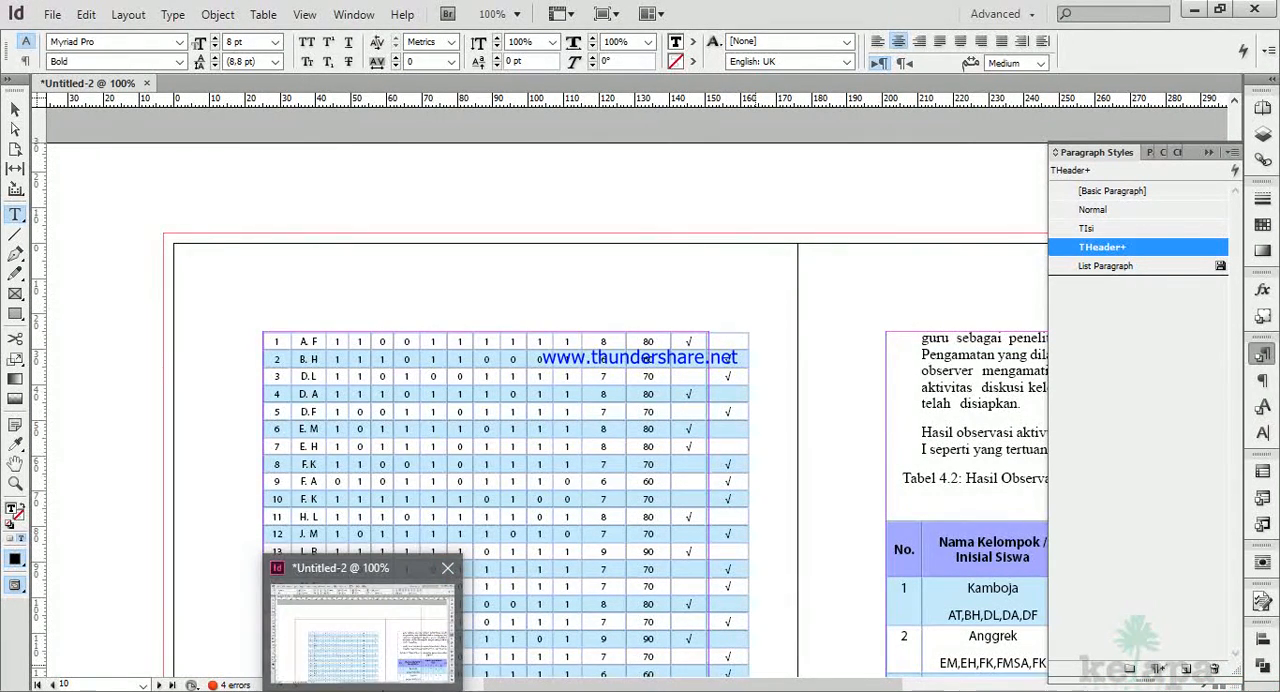
left_click(538, 604)
left_click(1066, 690)
left_click(1122, 636)
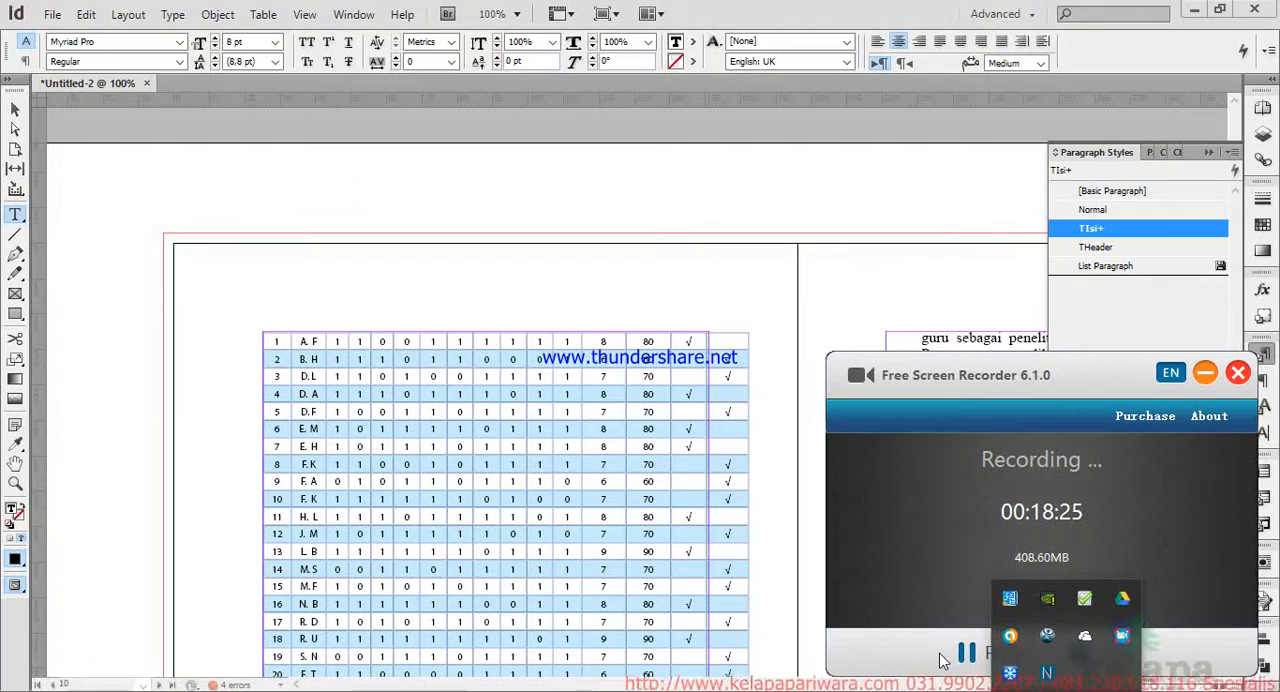